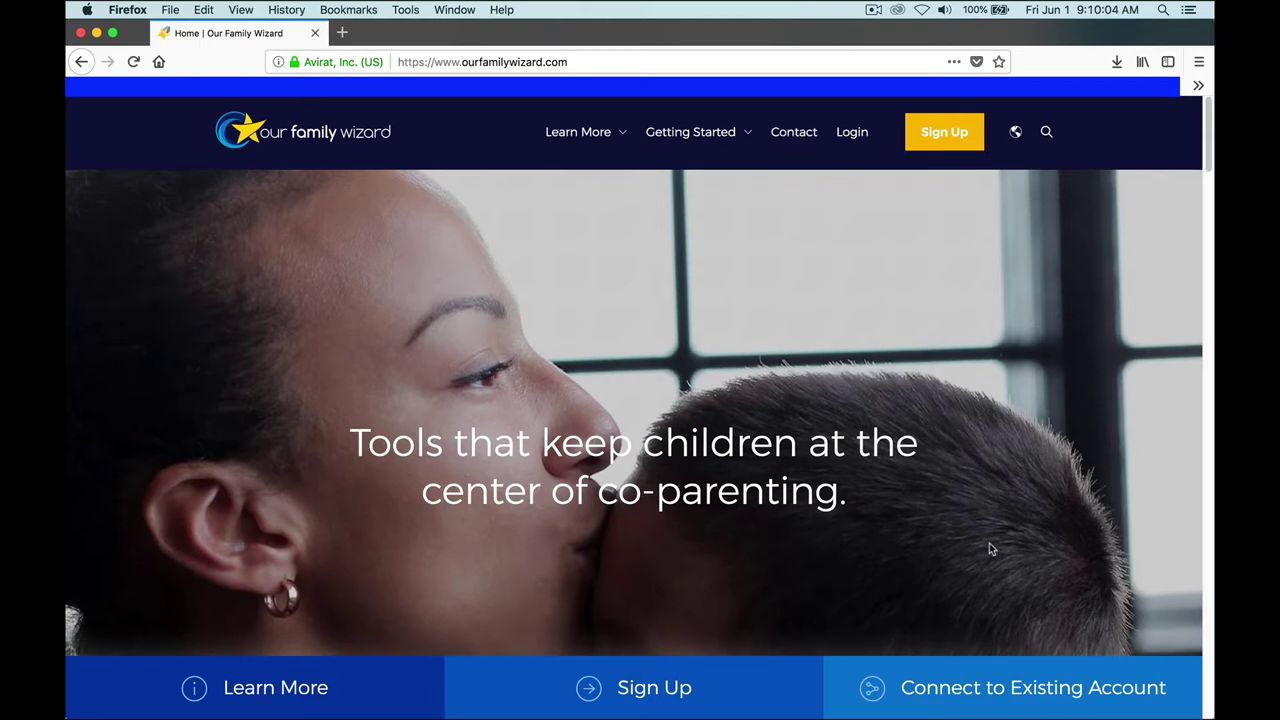
{"action": "scroll", "coordinate": [989, 545], "scroll_direction": "down", "scroll_amount": 3}
{"action": "scroll", "coordinate": [989, 545], "scroll_direction": "down", "scroll_amount": 1}
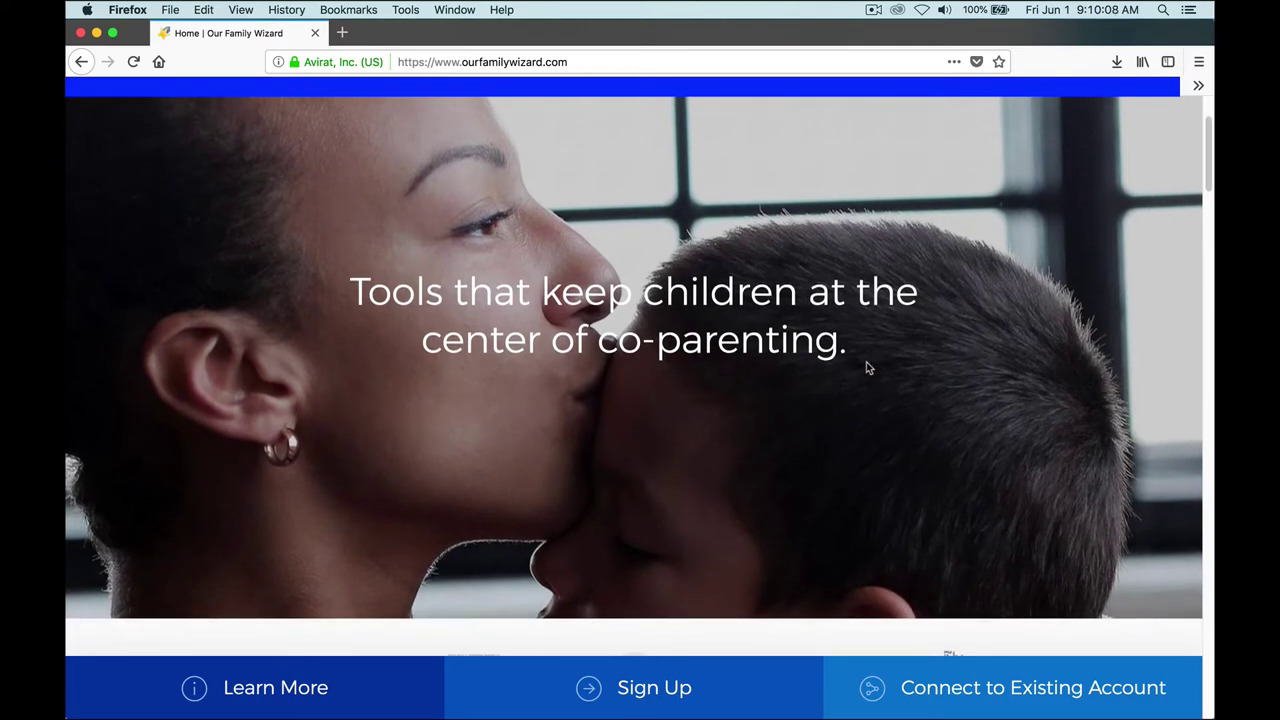
{"action": "scroll", "coordinate": [1040, 533], "scroll_direction": "down", "scroll_amount": 10}
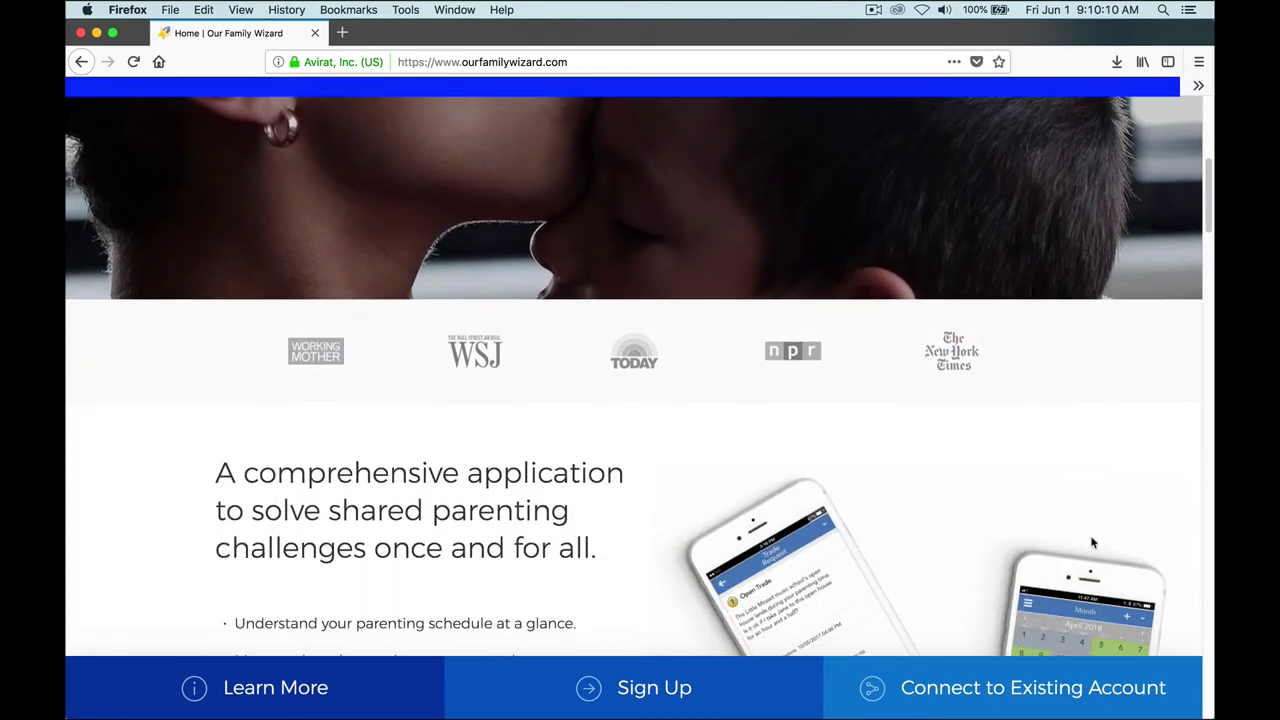
{"action": "scroll", "coordinate": [1097, 534], "scroll_direction": "down", "scroll_amount": 3}
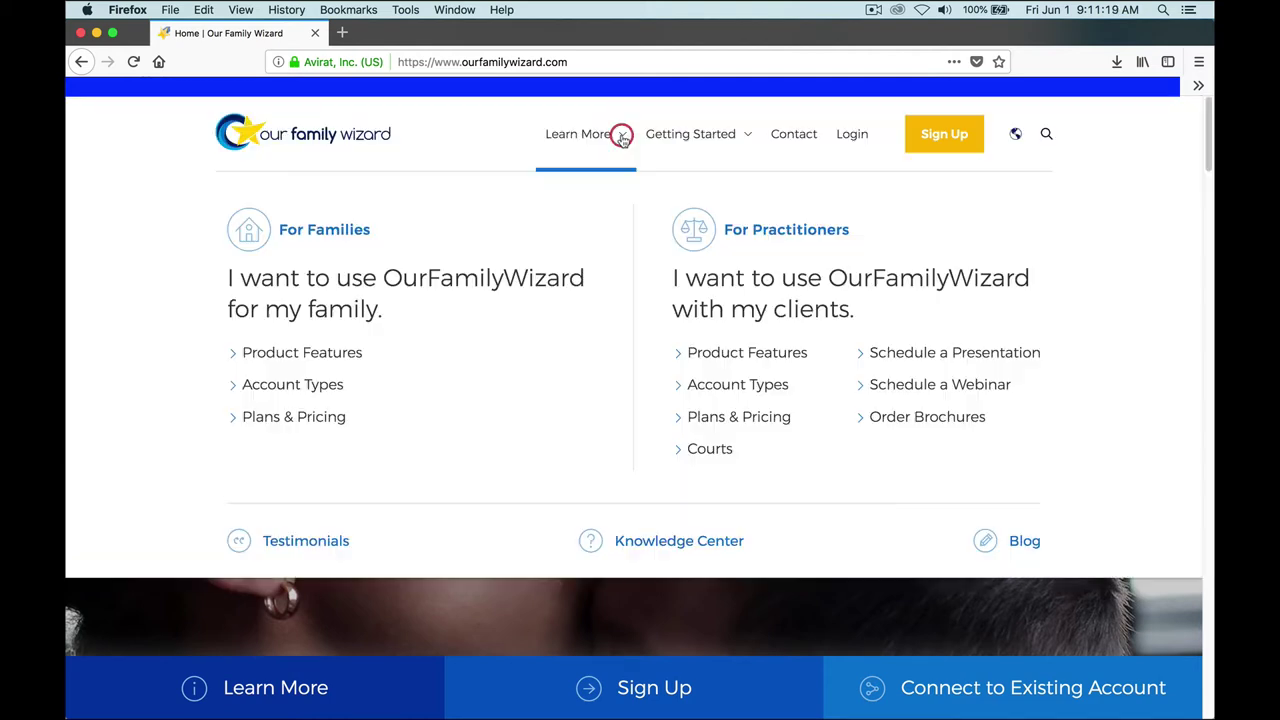
Step: Visit the Plans & Pricing page, then the Scholarship Program page under Getting Started
{"action": "left_click", "coordinate": [622, 135]}
{"action": "left_click", "coordinate": [282, 416]}
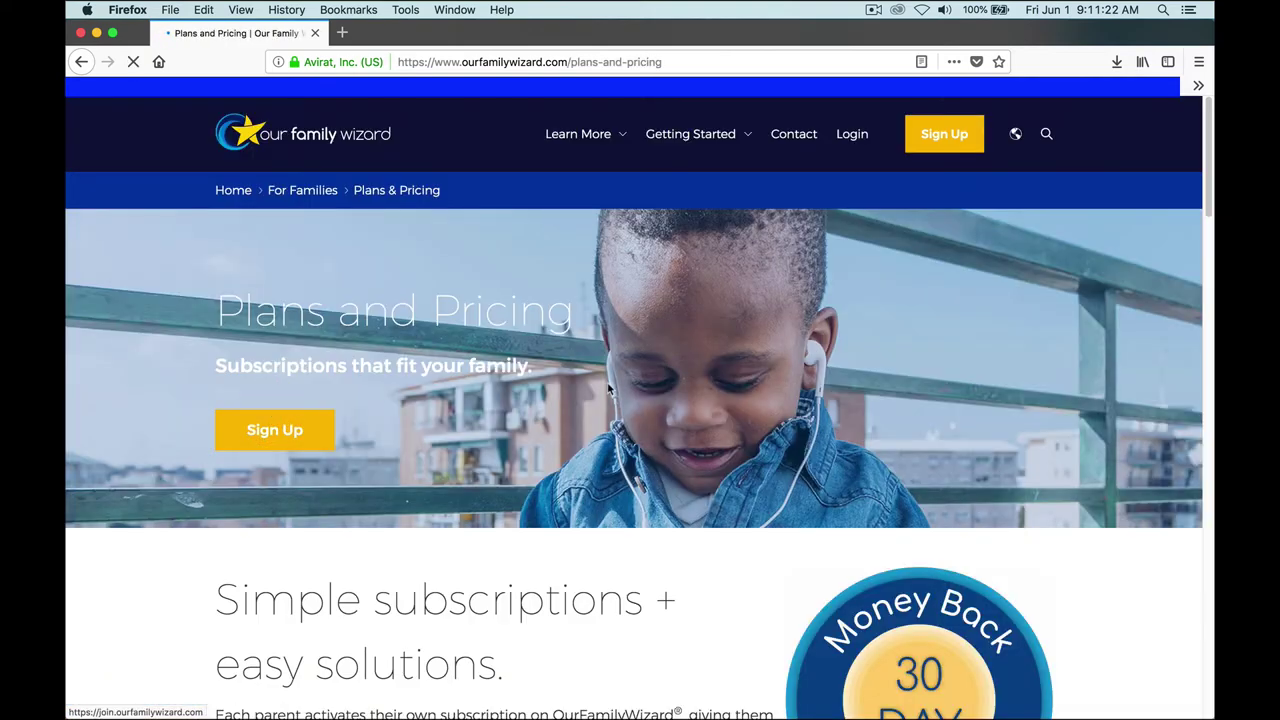
{"action": "left_click", "coordinate": [620, 138]}
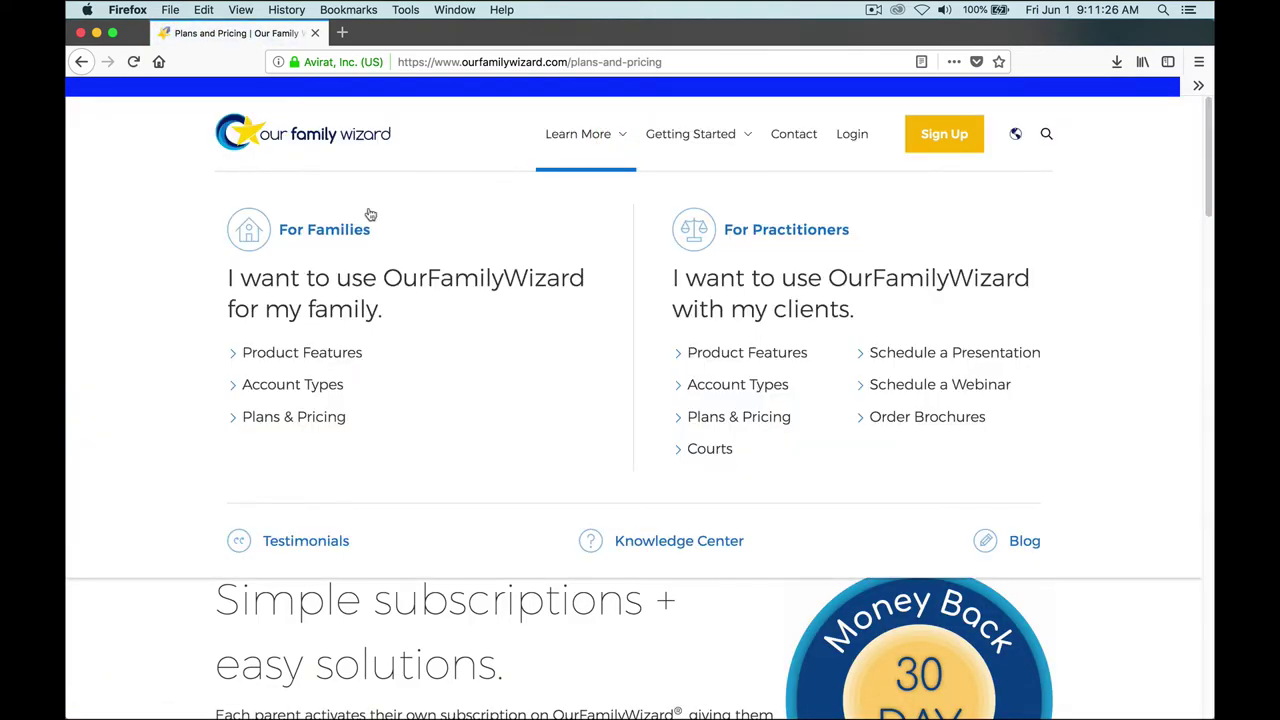
{"action": "left_click", "coordinate": [716, 138]}
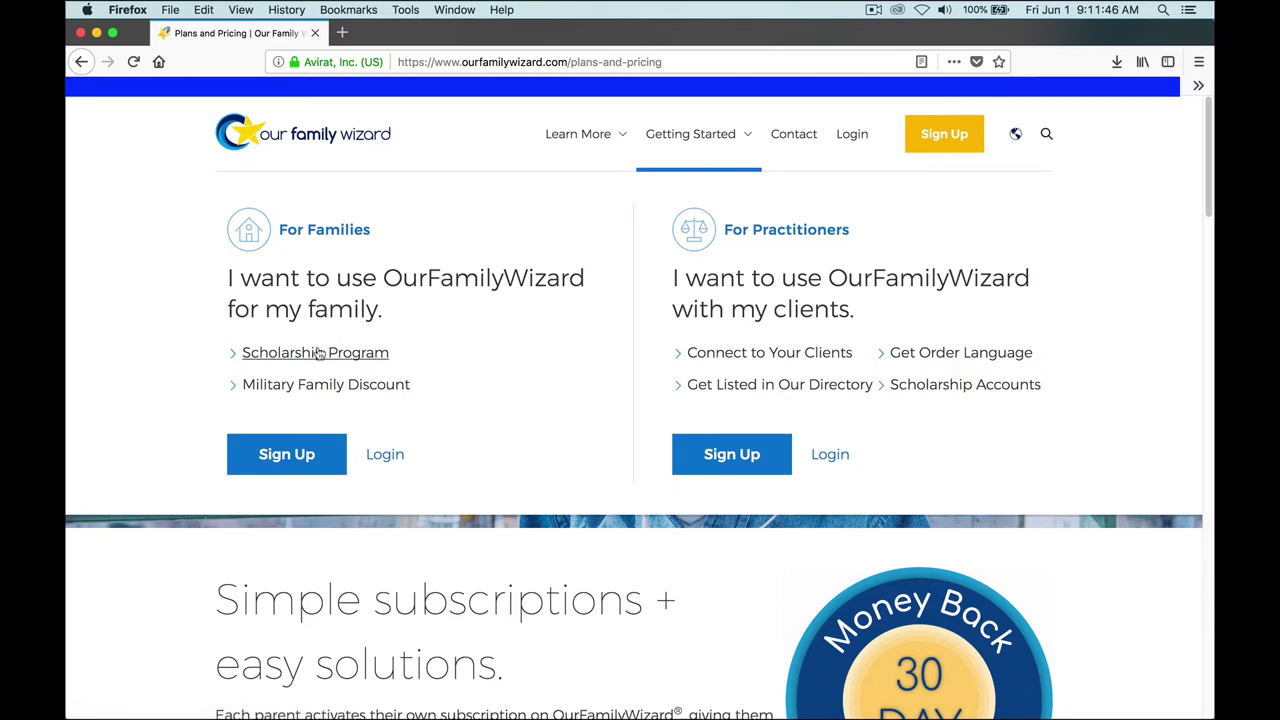
{"action": "left_click", "coordinate": [318, 352]}
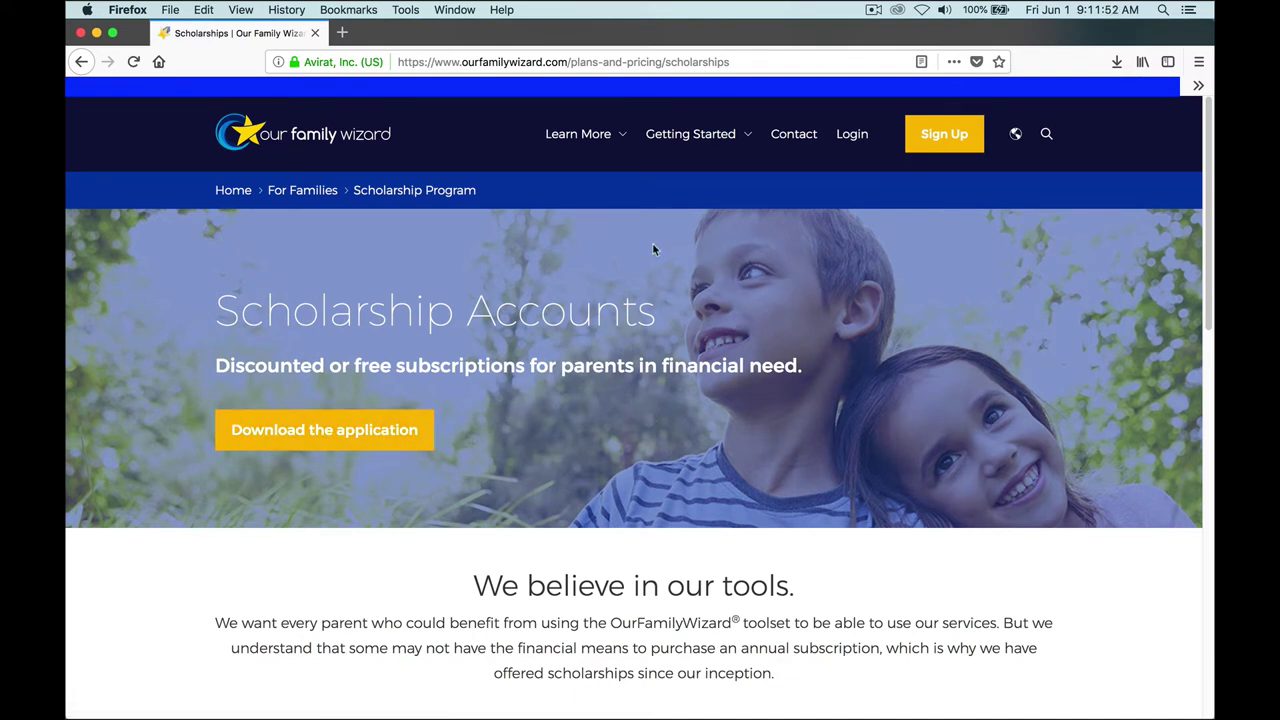
{"action": "left_click", "coordinate": [623, 137]}
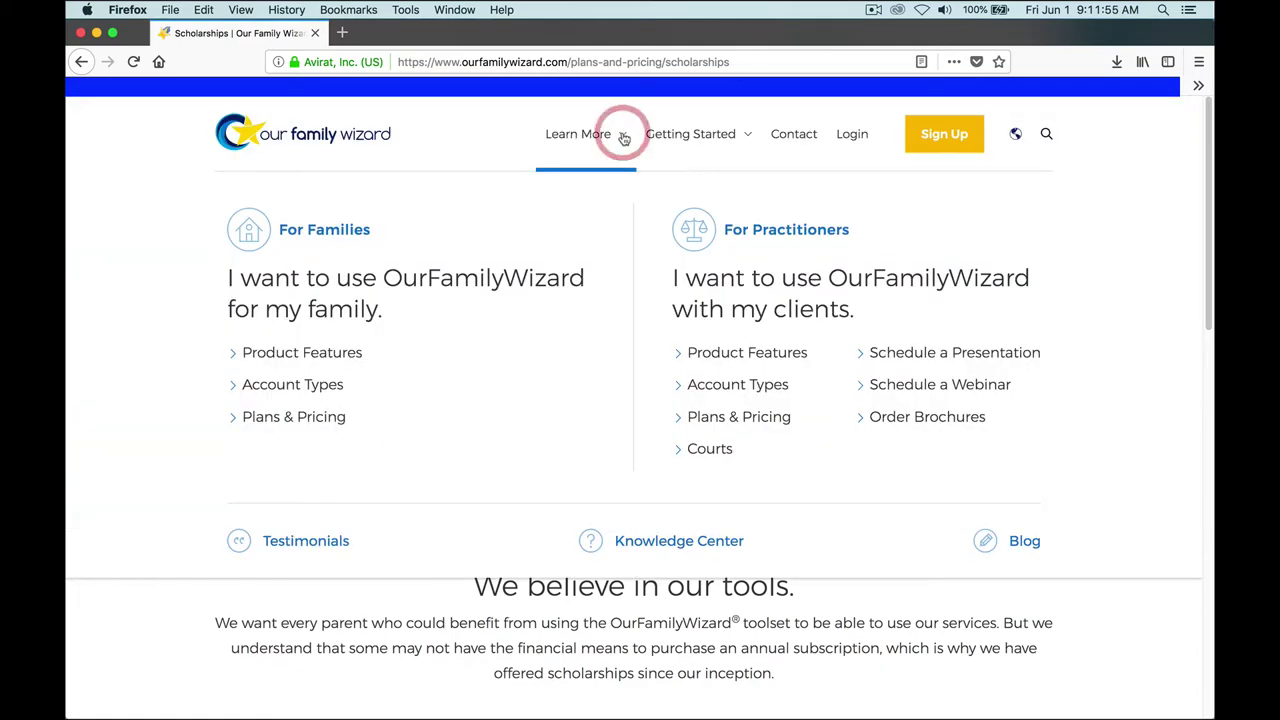
Step: Return to Plans & Pricing and review the $99.00 à la carte option and bundles A and B
{"action": "left_click", "coordinate": [296, 416]}
{"action": "scroll", "coordinate": [743, 537], "scroll_direction": "down", "scroll_amount": 1}
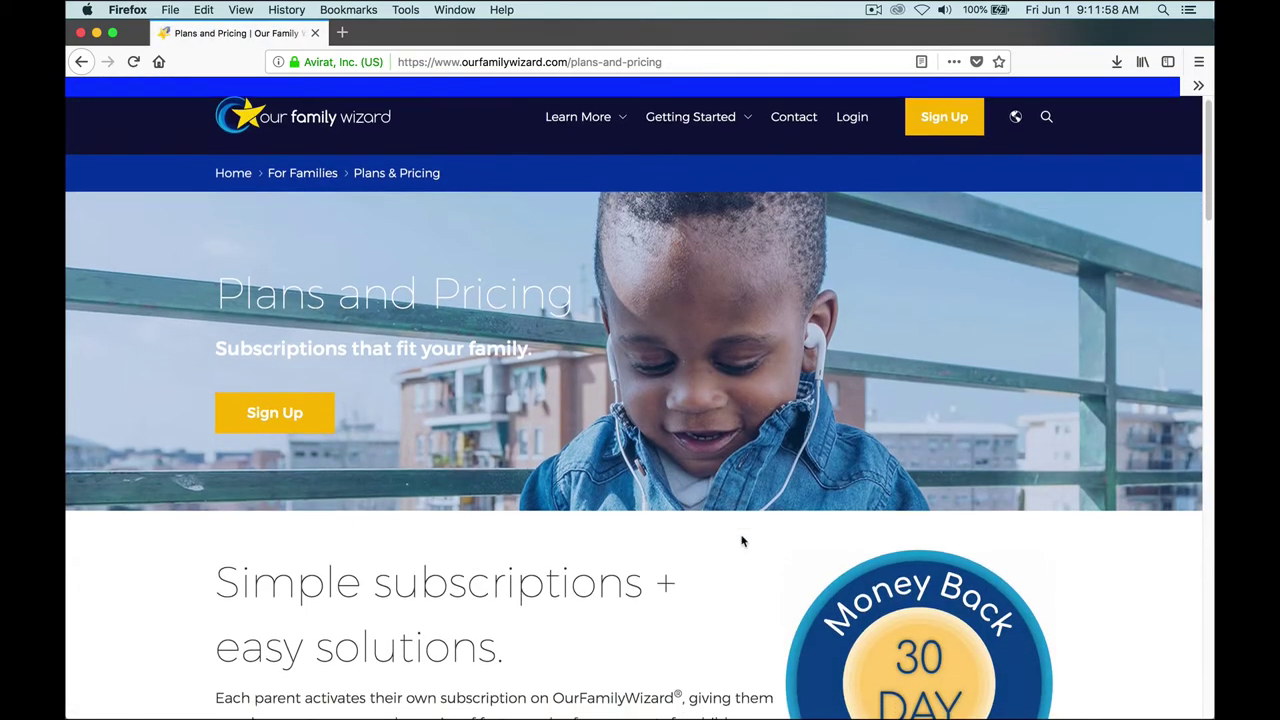
{"action": "scroll", "coordinate": [744, 542], "scroll_direction": "down", "scroll_amount": 10}
{"action": "scroll", "coordinate": [743, 538], "scroll_direction": "down", "scroll_amount": 2}
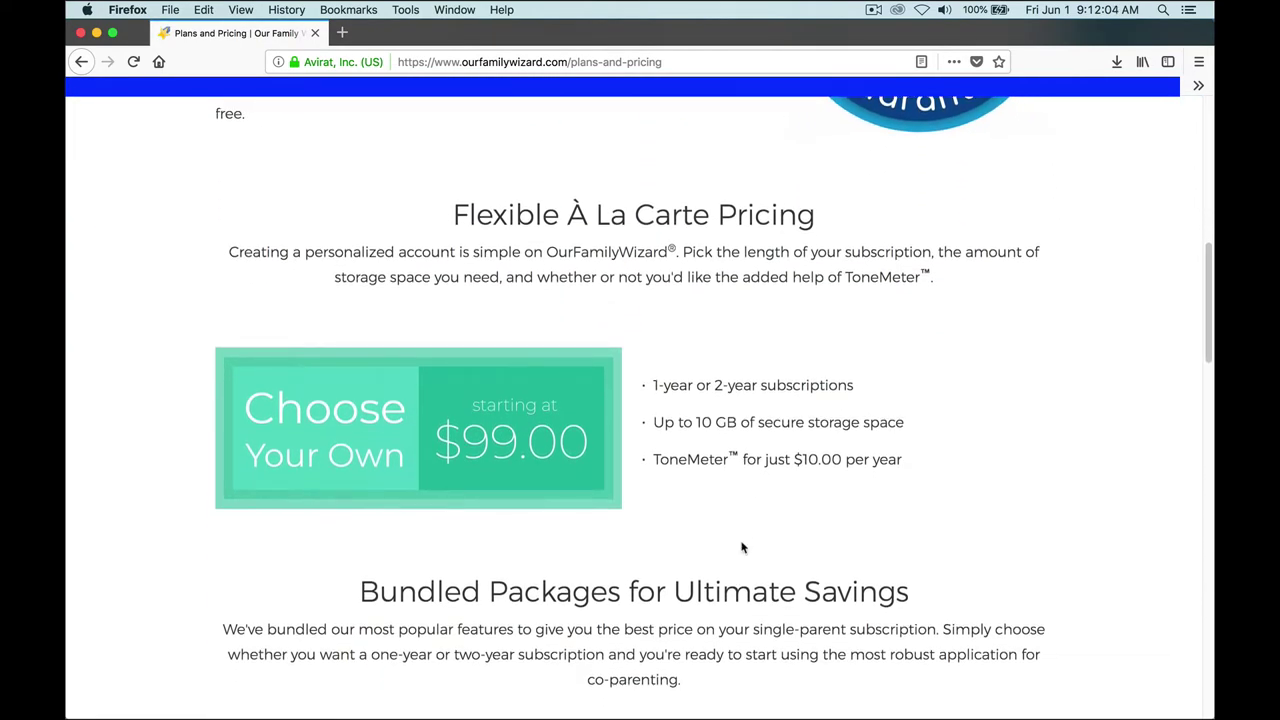
{"action": "scroll", "coordinate": [743, 547], "scroll_direction": "down", "scroll_amount": 3}
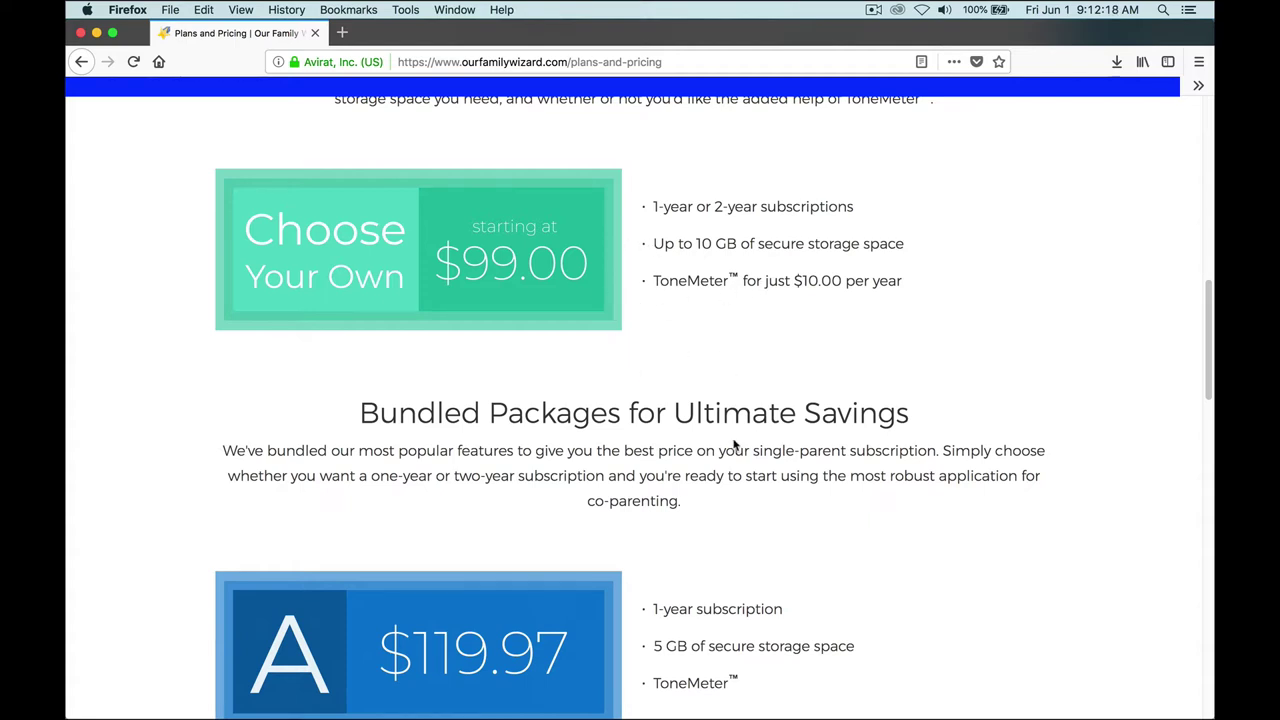
{"action": "scroll", "coordinate": [800, 418], "scroll_direction": "down", "scroll_amount": 5}
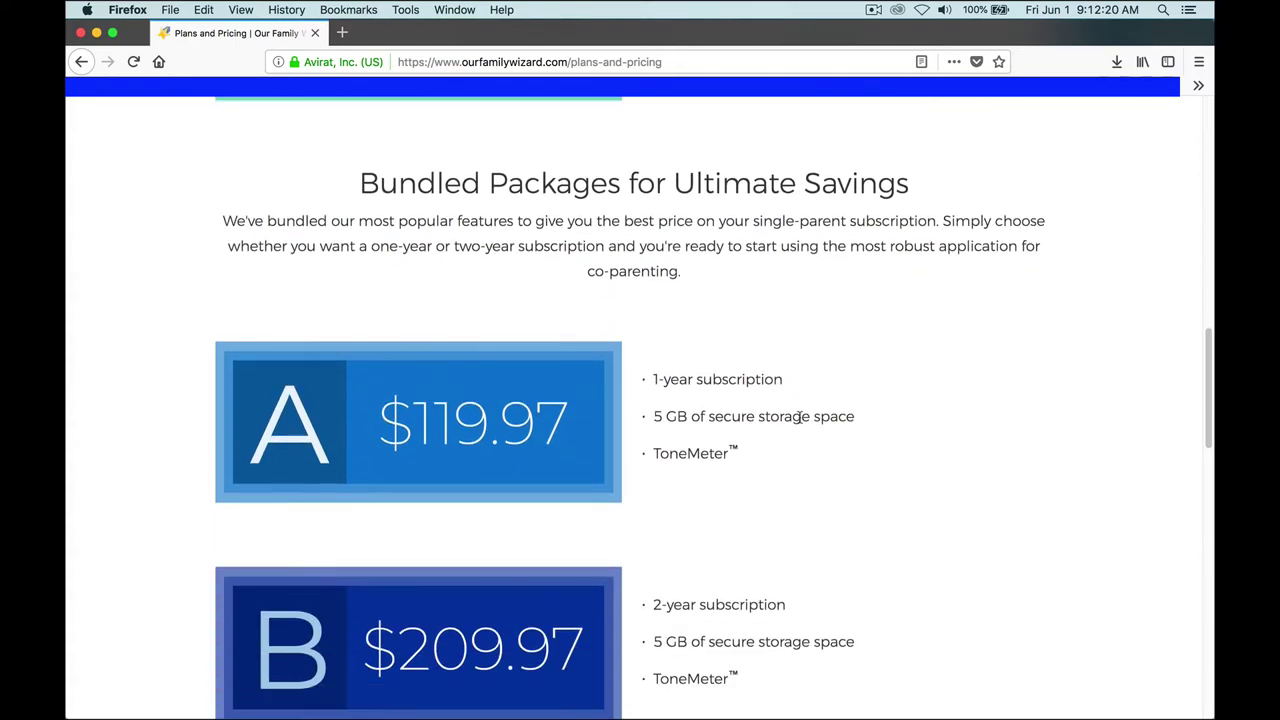
{"action": "scroll", "coordinate": [800, 418], "scroll_direction": "down", "scroll_amount": 1}
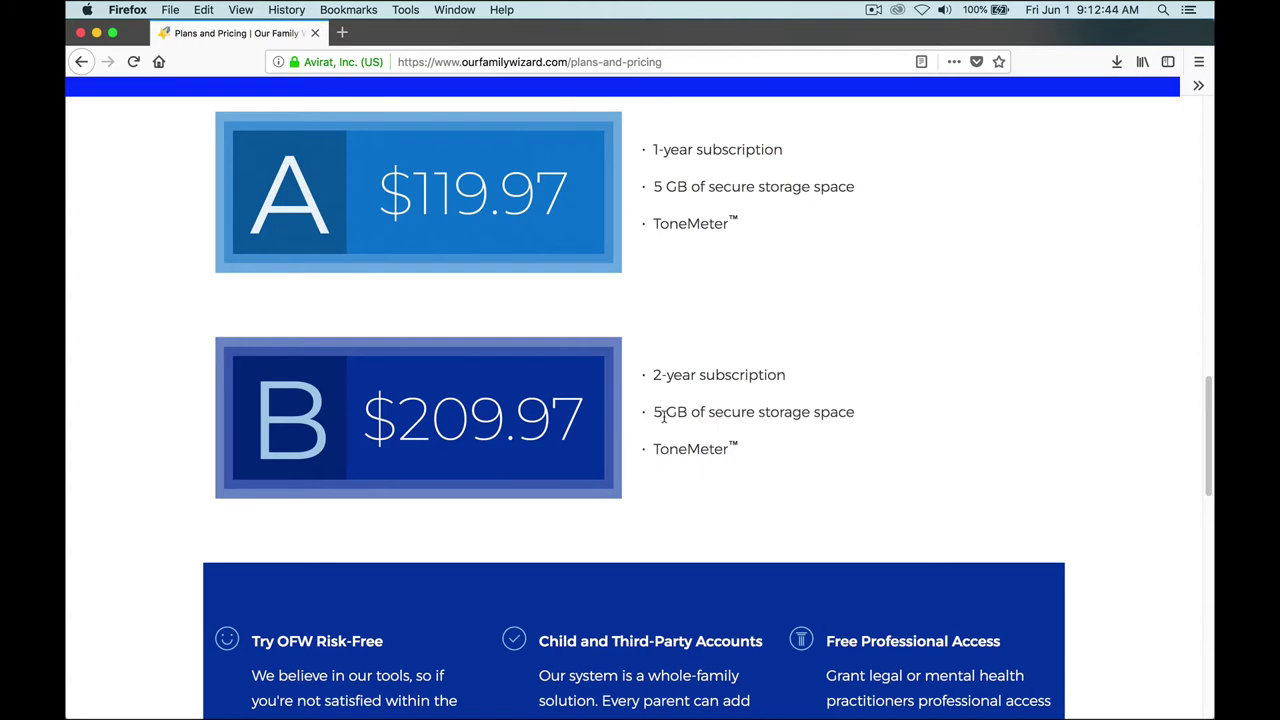
{"action": "scroll", "coordinate": [851, 449], "scroll_direction": "up", "scroll_amount": 10}
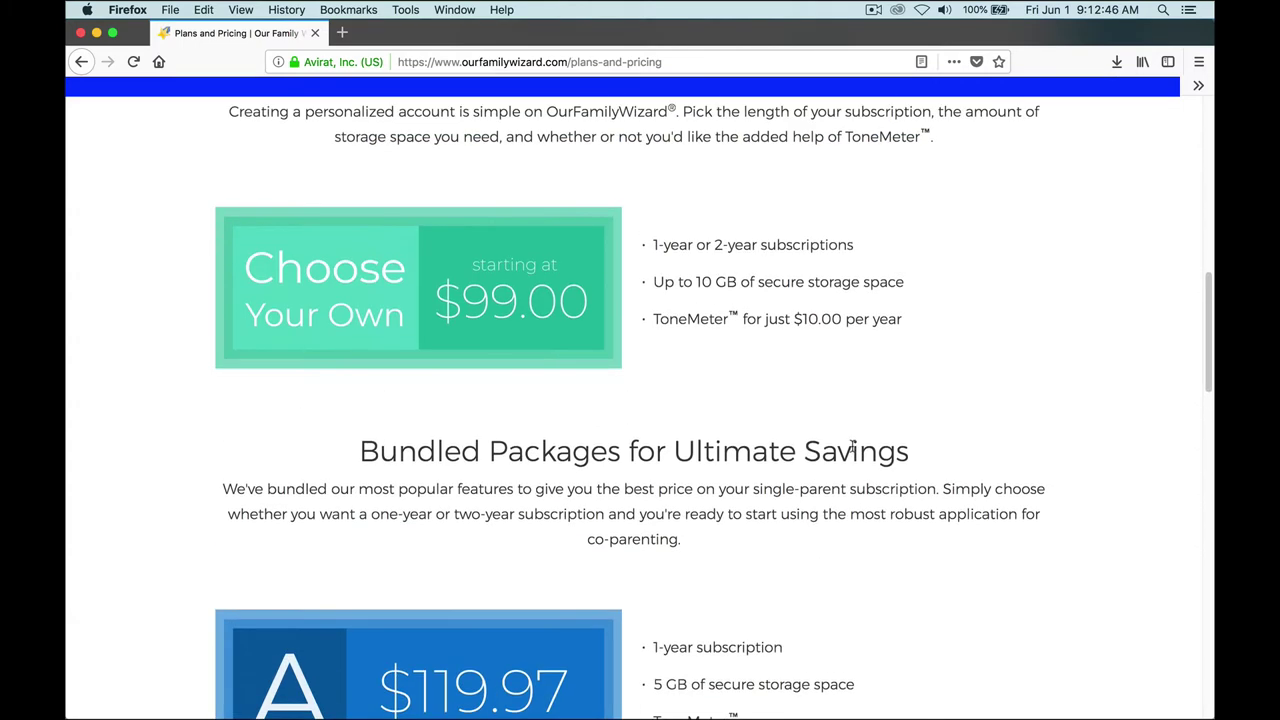
{"action": "scroll", "coordinate": [851, 449], "scroll_direction": "up", "scroll_amount": 12}
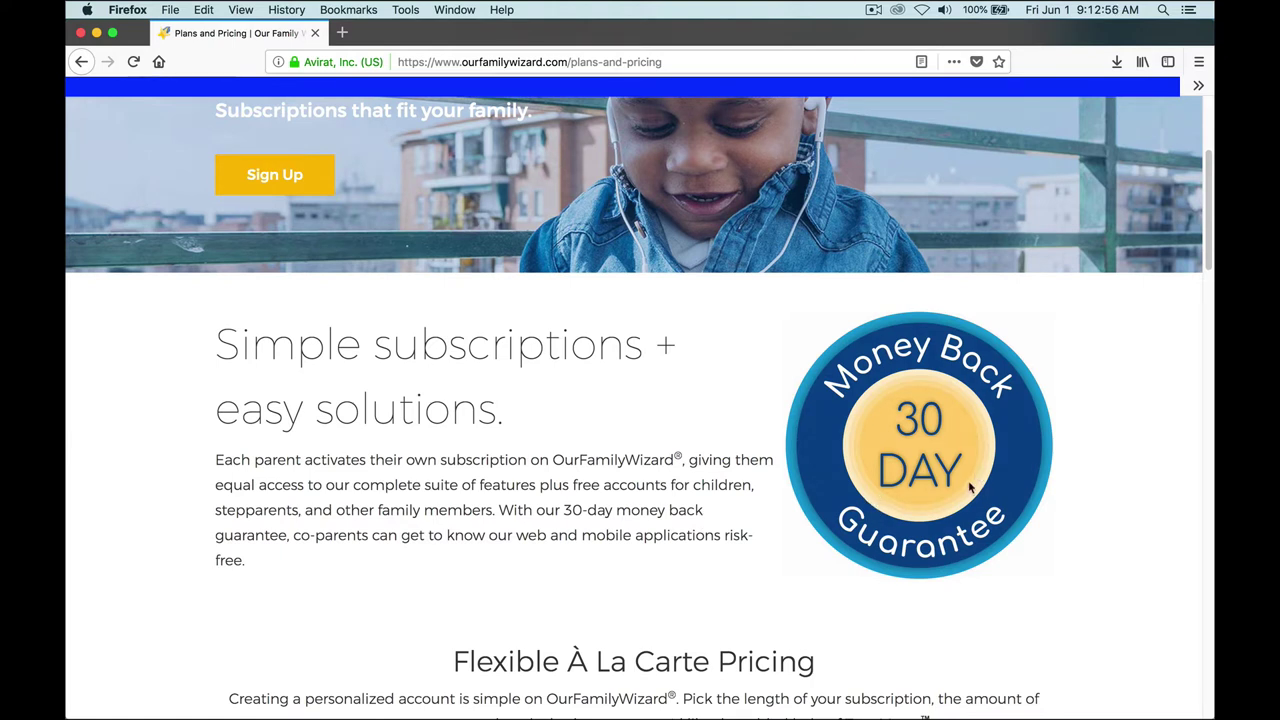
{"action": "scroll", "coordinate": [740, 540], "scroll_direction": "up", "scroll_amount": 2}
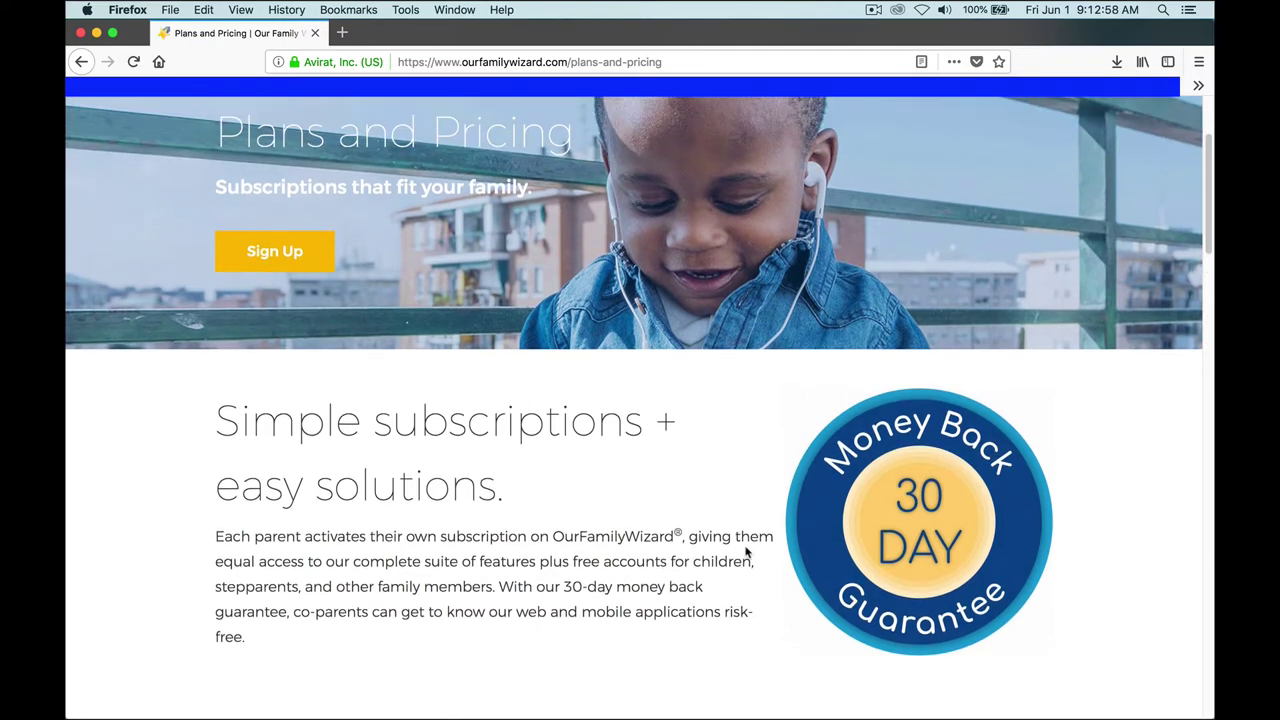
{"action": "scroll", "coordinate": [828, 562], "scroll_direction": "down", "scroll_amount": 10}
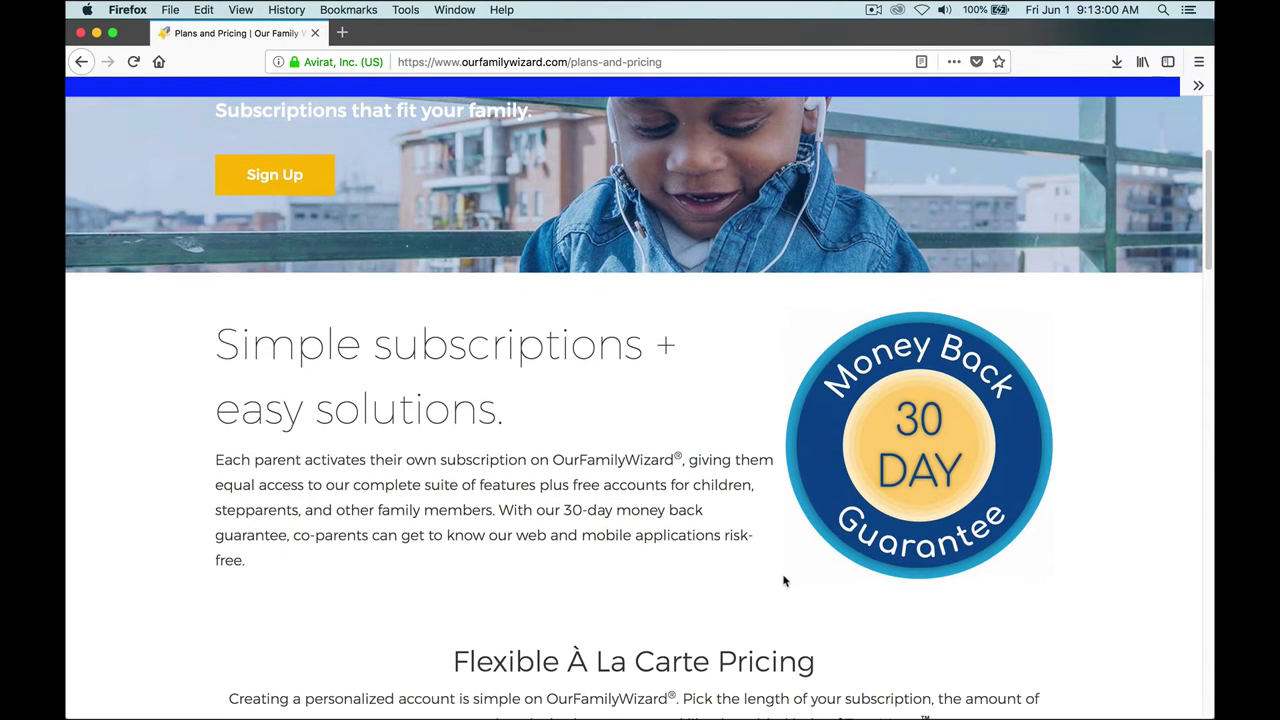
{"action": "scroll", "coordinate": [798, 558], "scroll_direction": "down", "scroll_amount": 11}
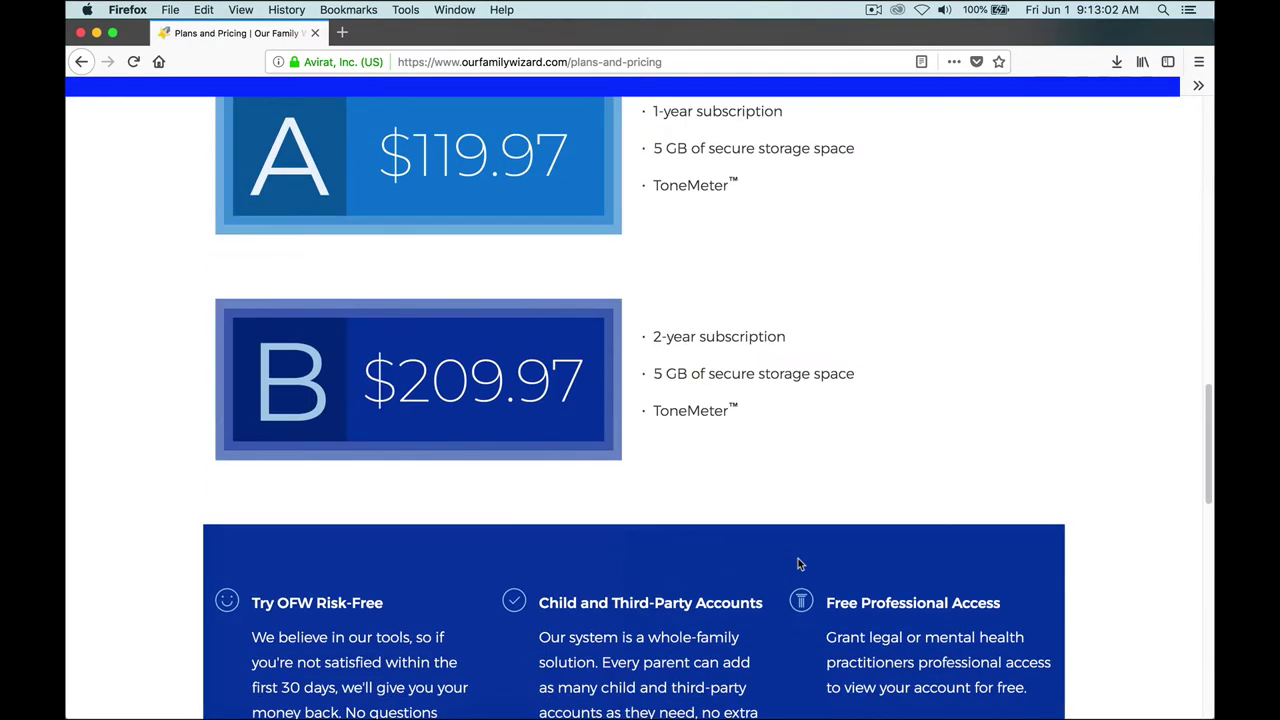
{"action": "scroll", "coordinate": [663, 674], "scroll_direction": "up", "scroll_amount": 20}
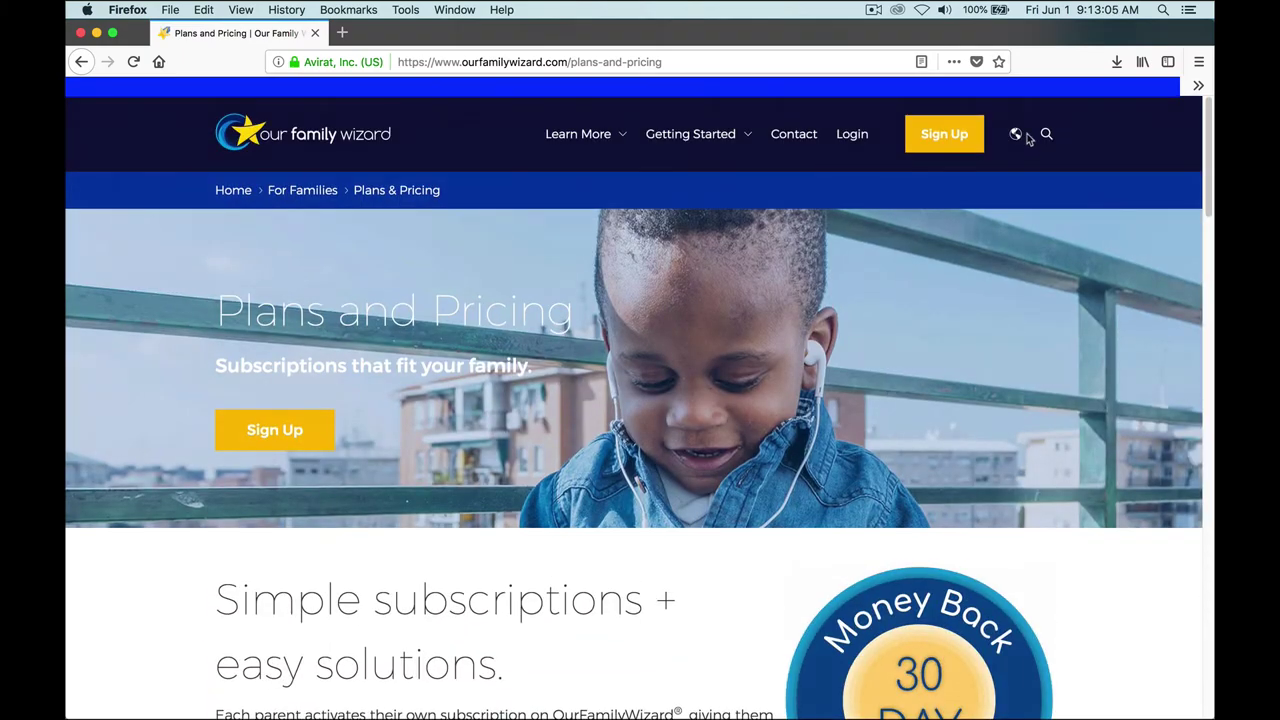
Step: Start a Sign Up for the OFW Family Subscription, answering No to the co-parent account question
{"action": "left_click", "coordinate": [925, 136]}
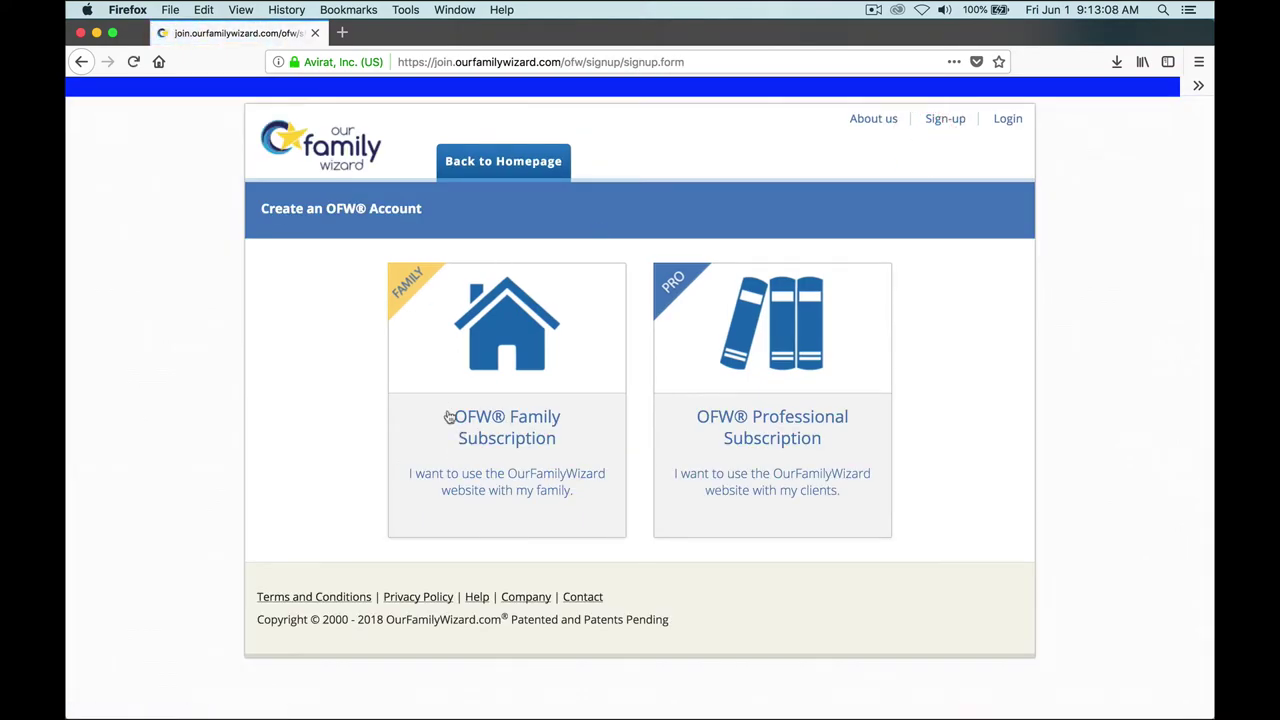
{"action": "left_click", "coordinate": [479, 388]}
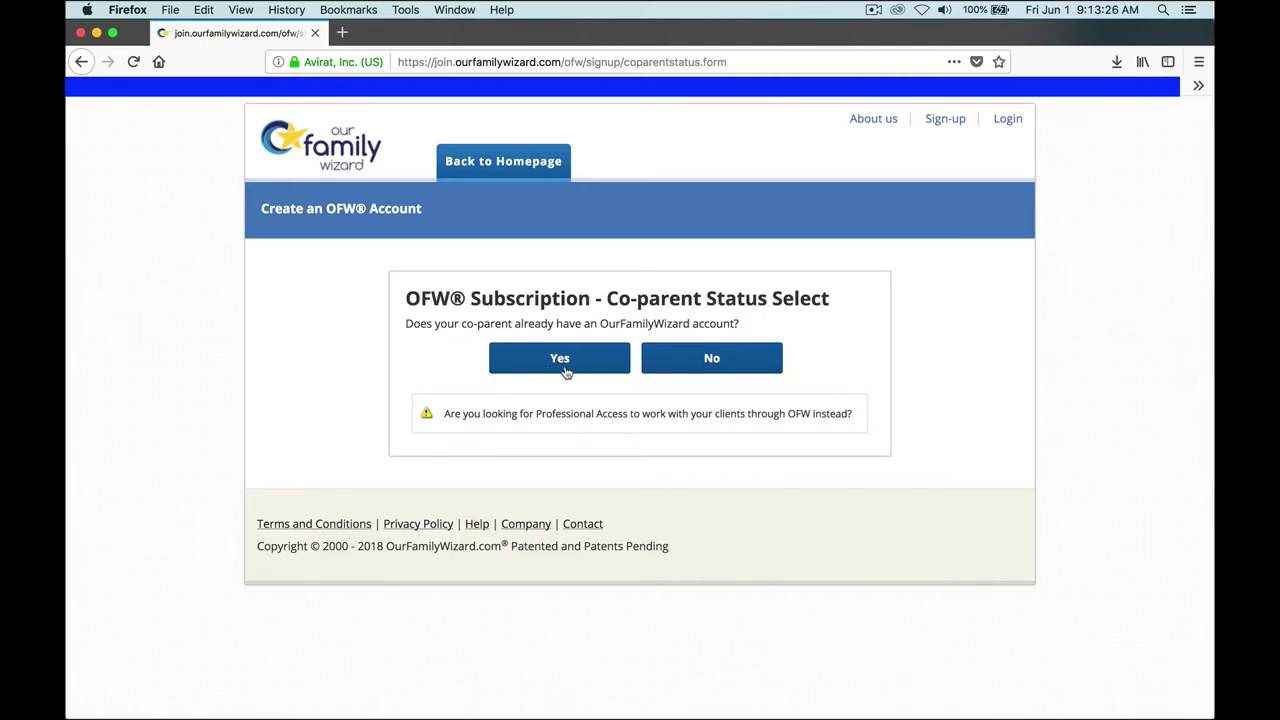
{"action": "left_click", "coordinate": [707, 366]}
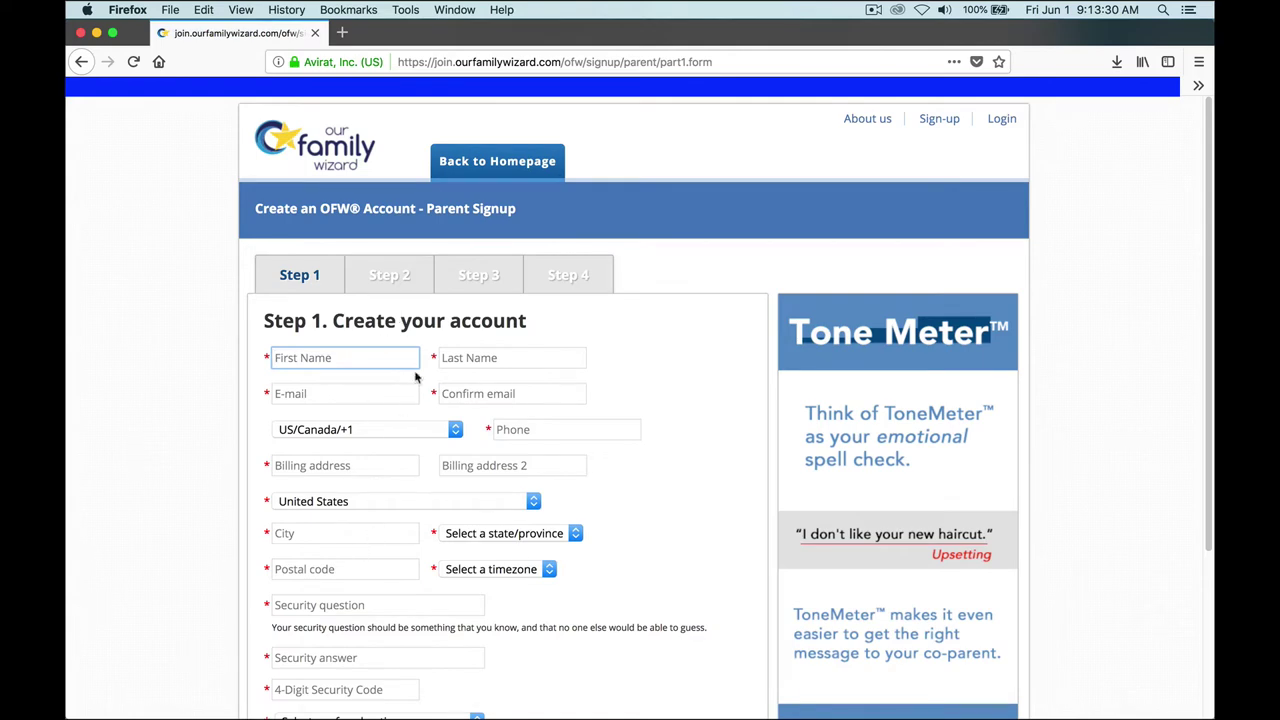
{"action": "scroll", "coordinate": [659, 546], "scroll_direction": "down", "scroll_amount": 3}
{"action": "scroll", "coordinate": [662, 546], "scroll_direction": "up", "scroll_amount": 3}
{"action": "scroll", "coordinate": [673, 570], "scroll_direction": "down", "scroll_amount": 1}
{"action": "scroll", "coordinate": [673, 570], "scroll_direction": "down", "scroll_amount": 4}
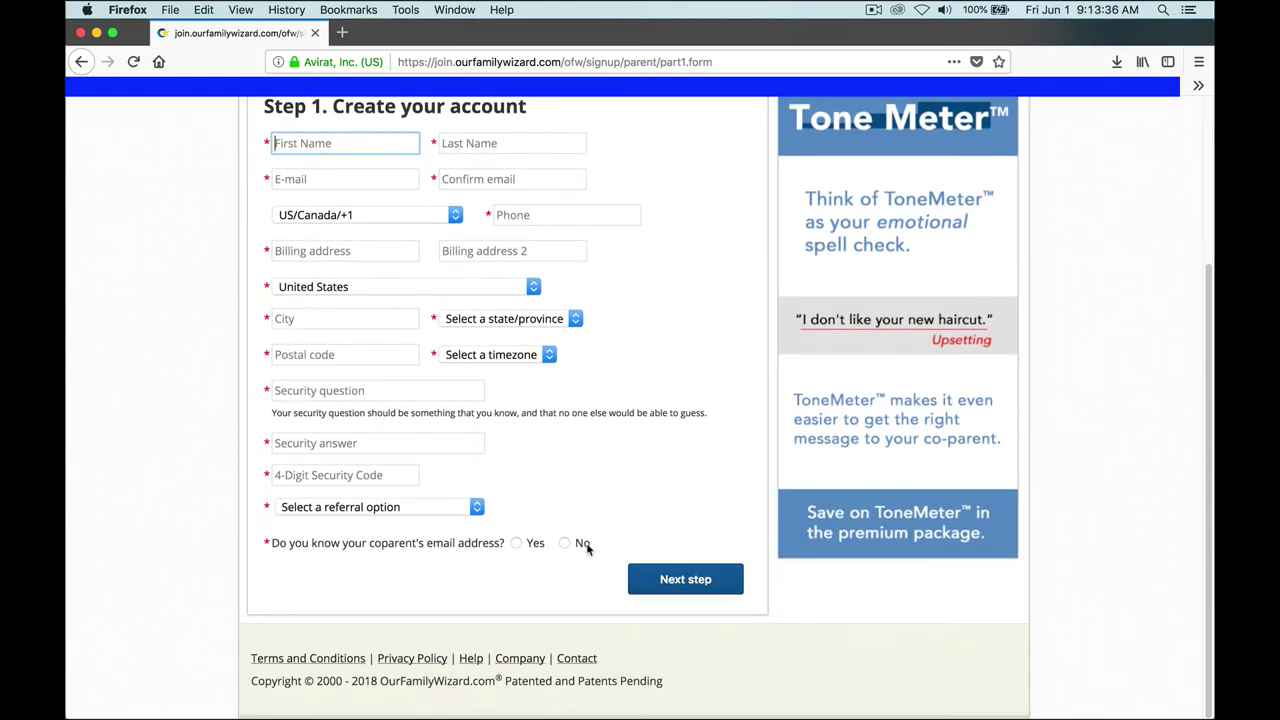
{"action": "scroll", "coordinate": [625, 402], "scroll_direction": "up", "scroll_amount": 3}
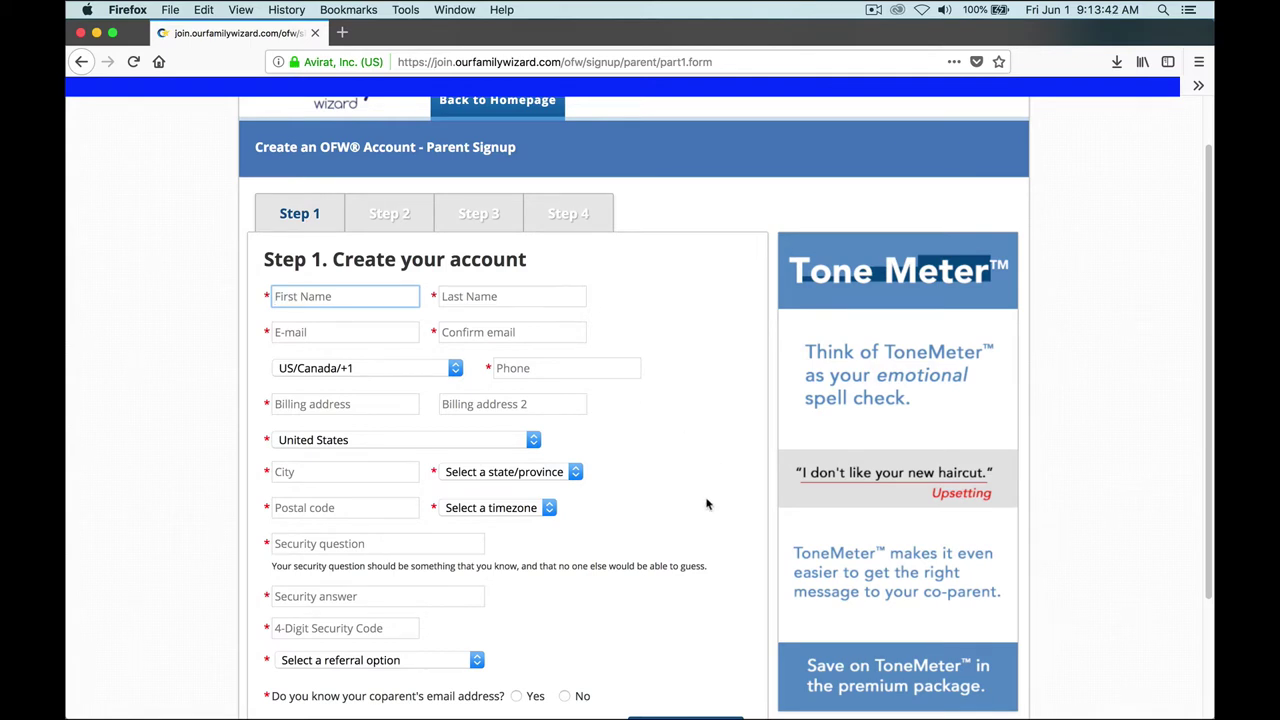
{"action": "scroll", "coordinate": [690, 450], "scroll_direction": "up", "scroll_amount": 1}
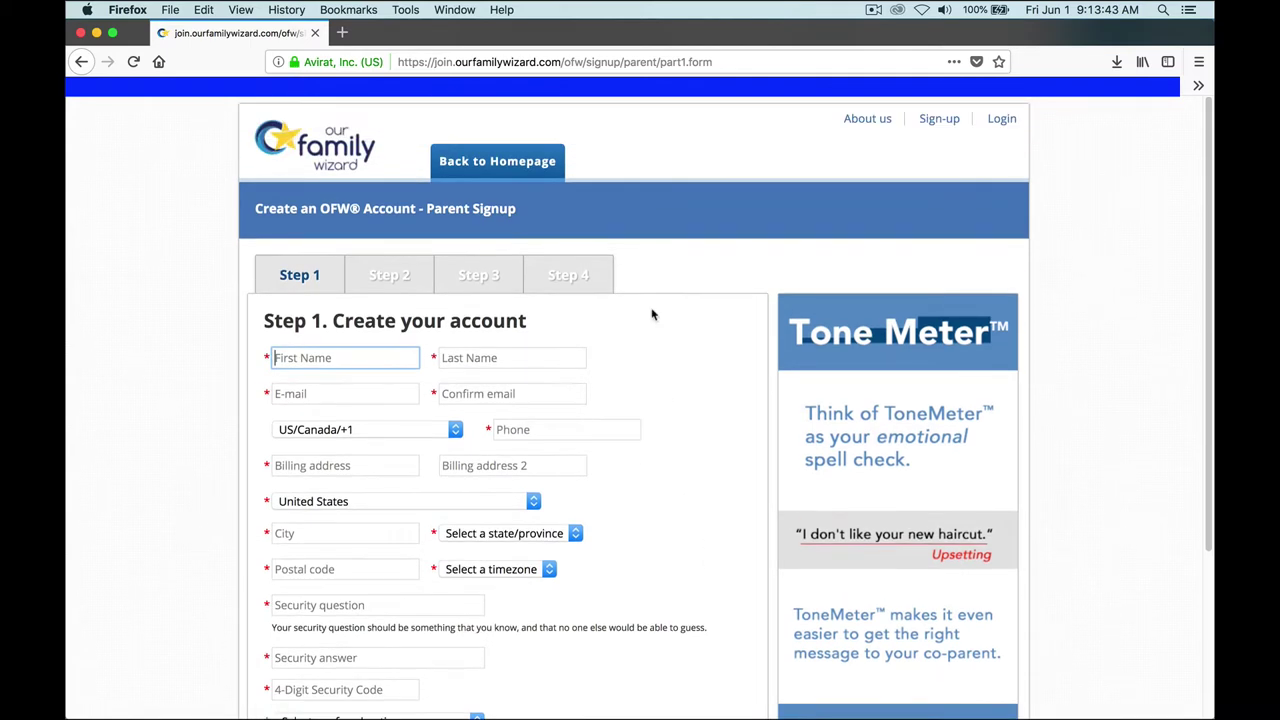
Step: Log in with the saved autofill username and view the My Account overview
{"action": "left_click", "coordinate": [1008, 122]}
{"action": "left_click", "coordinate": [402, 342]}
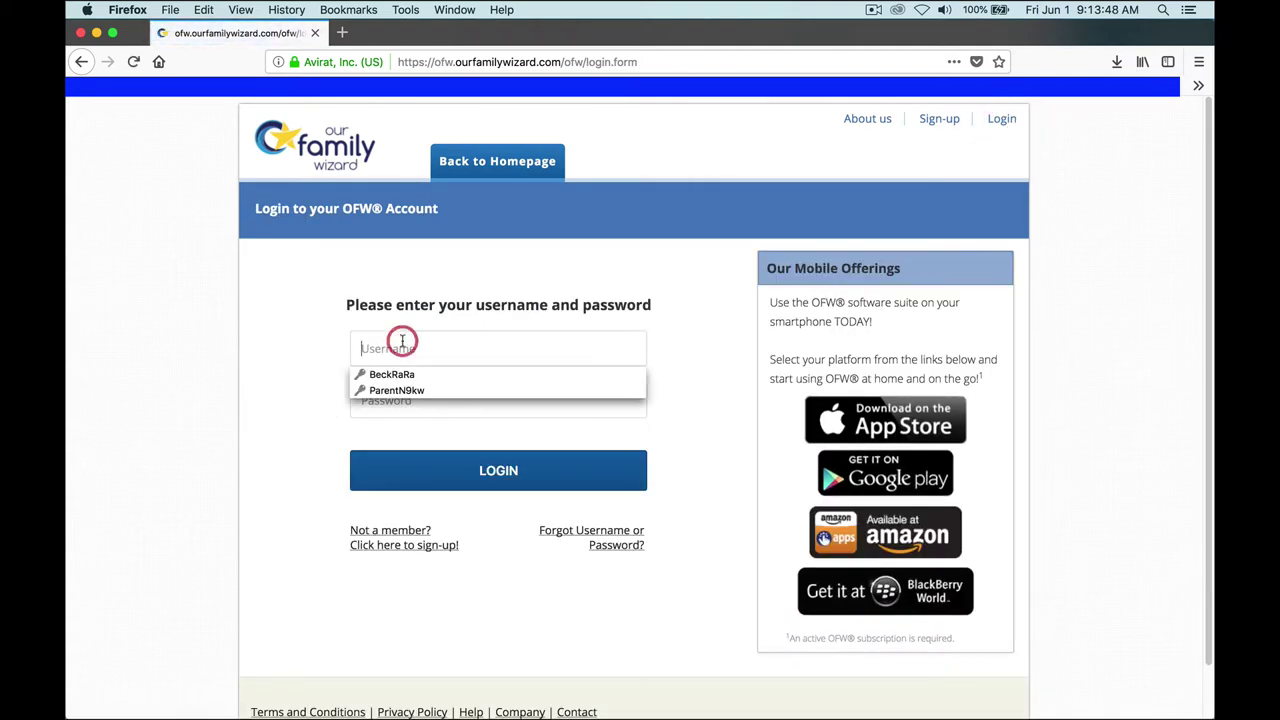
{"action": "left_click", "coordinate": [395, 374]}
{"action": "left_click", "coordinate": [413, 470]}
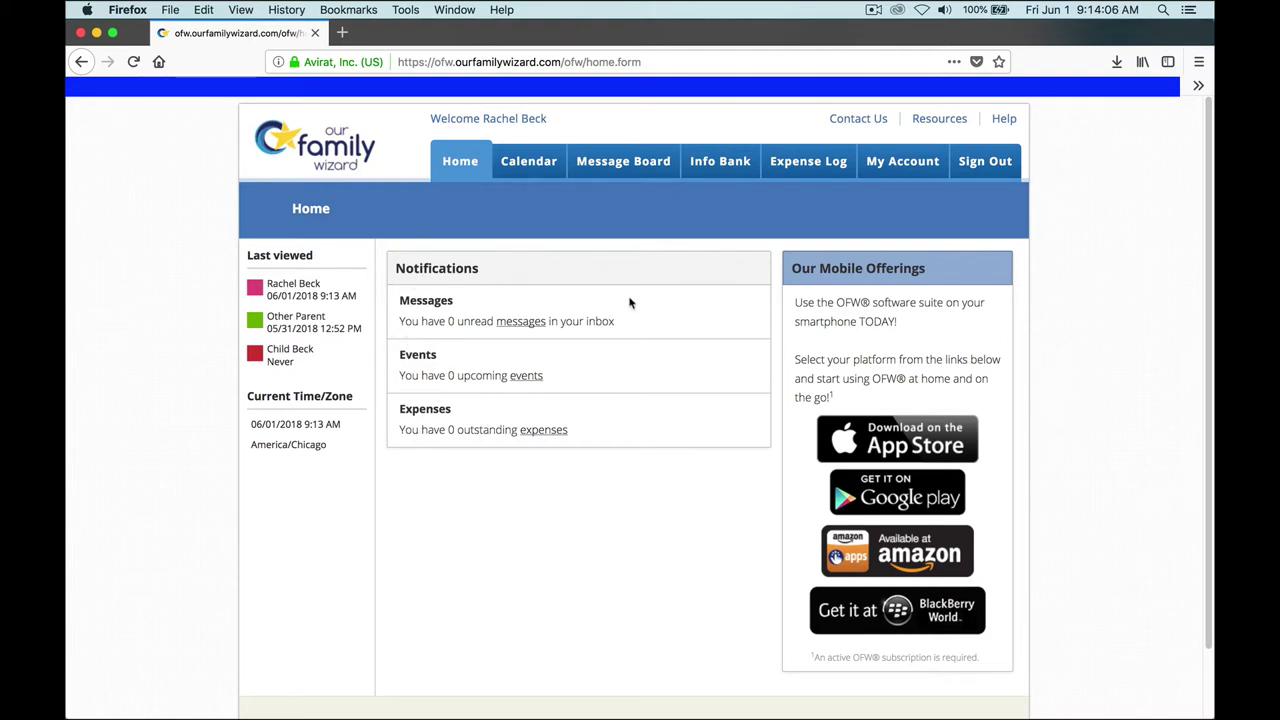
{"action": "left_click", "coordinate": [887, 170]}
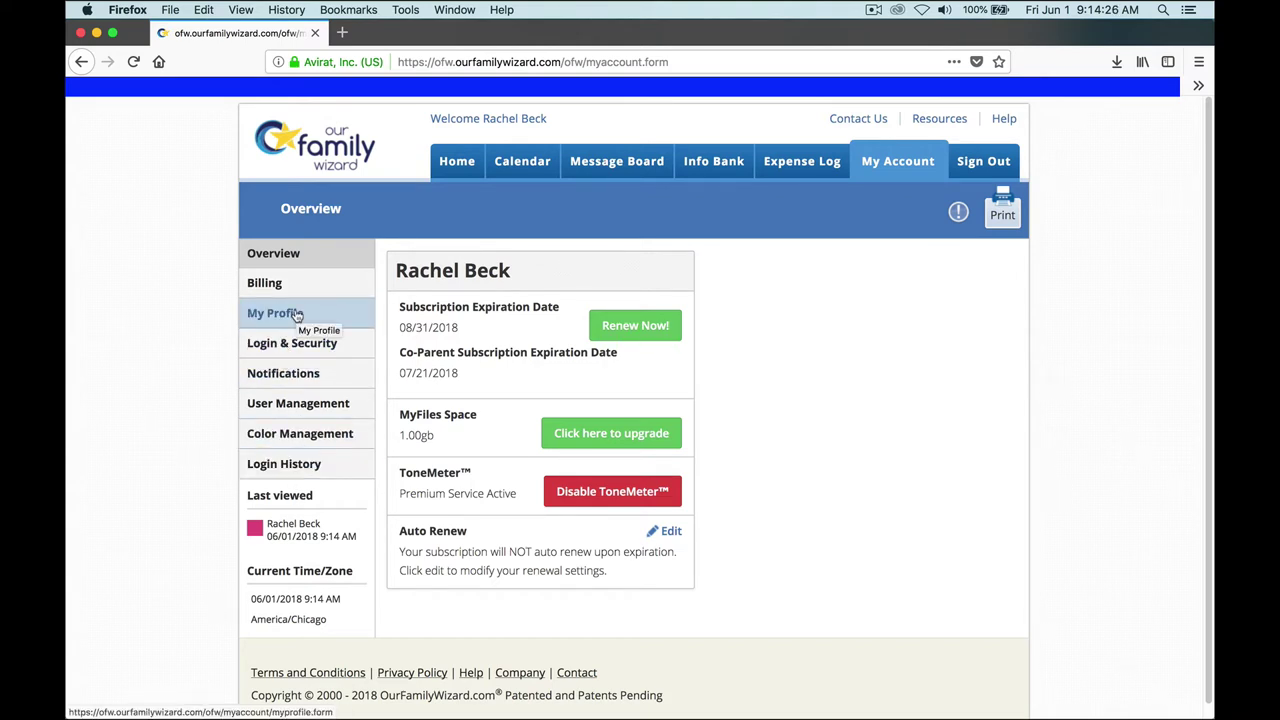
Step: Open the Notifications settings and edit the Alert and delivery options
{"action": "left_click", "coordinate": [287, 379]}
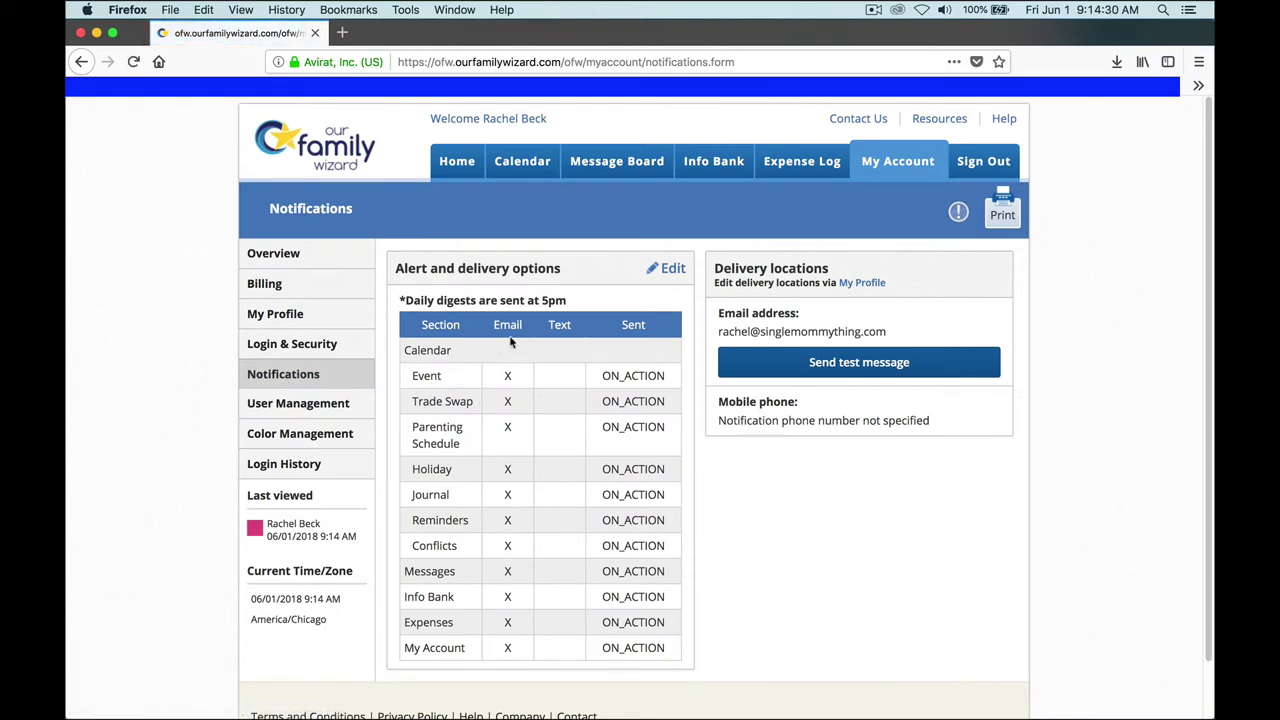
{"action": "left_click", "coordinate": [664, 268]}
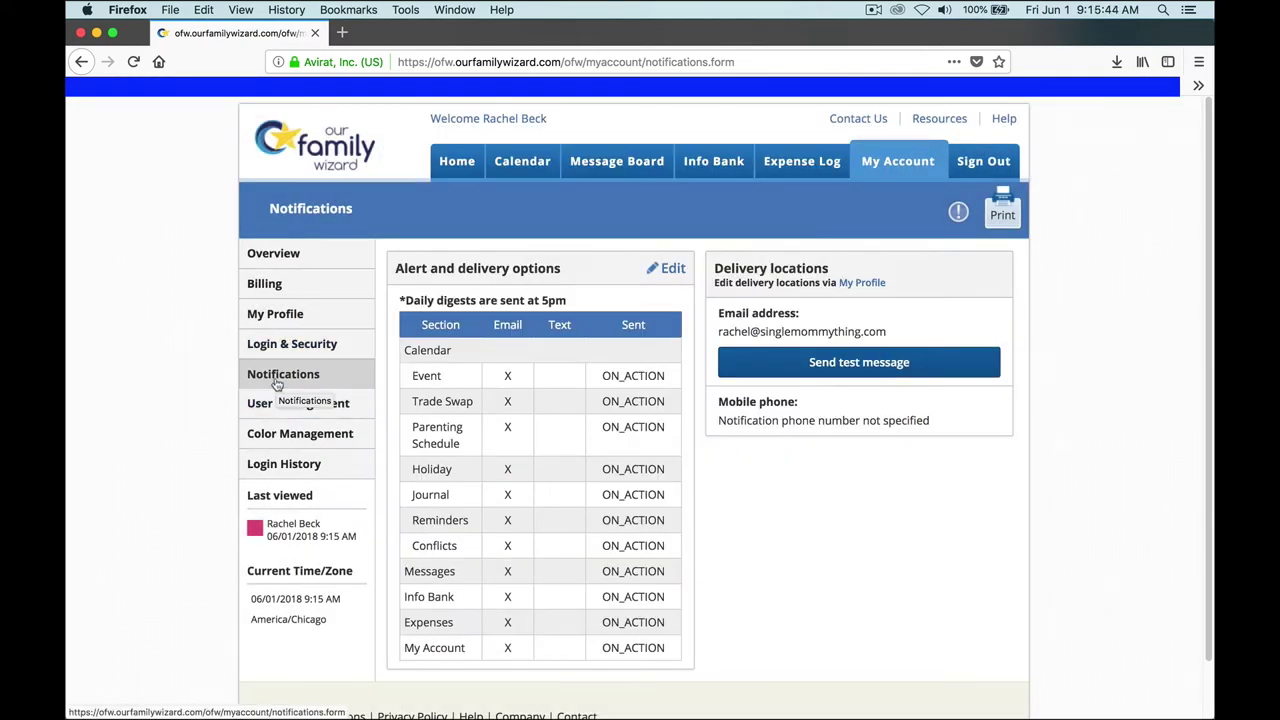
{"action": "left_click", "coordinate": [293, 324]}
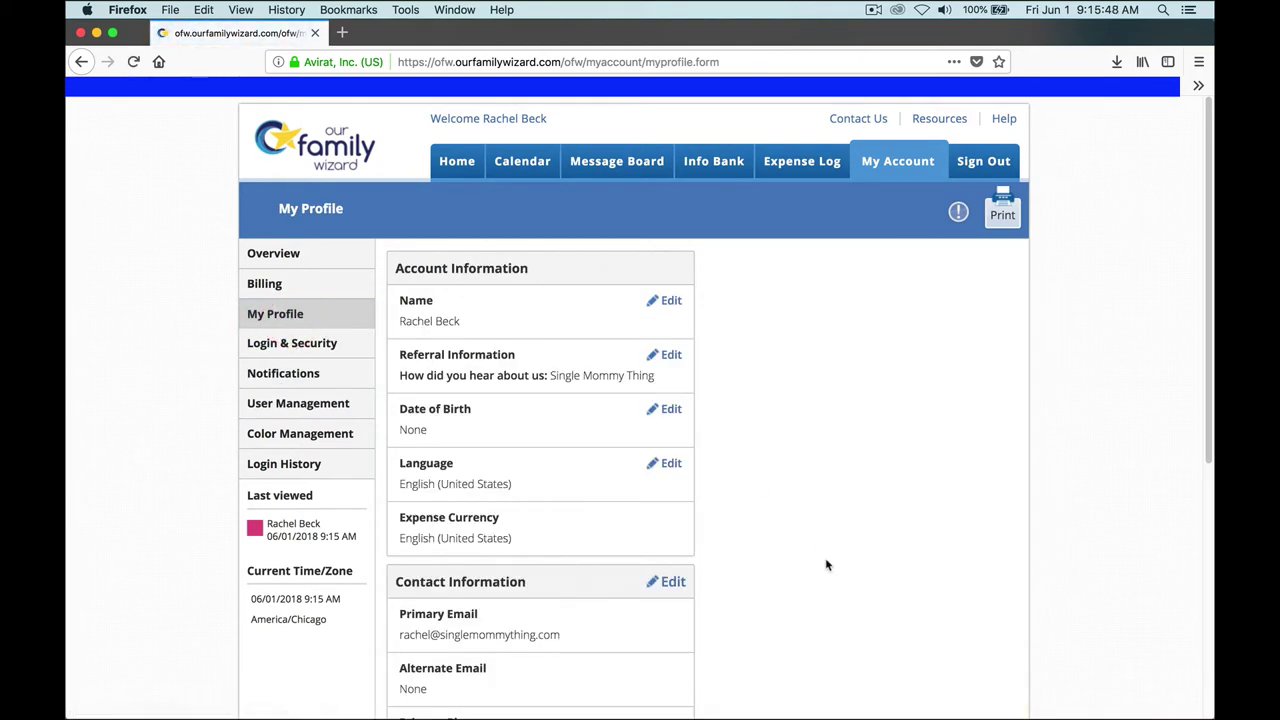
{"action": "scroll", "coordinate": [776, 600], "scroll_direction": "down", "scroll_amount": 4}
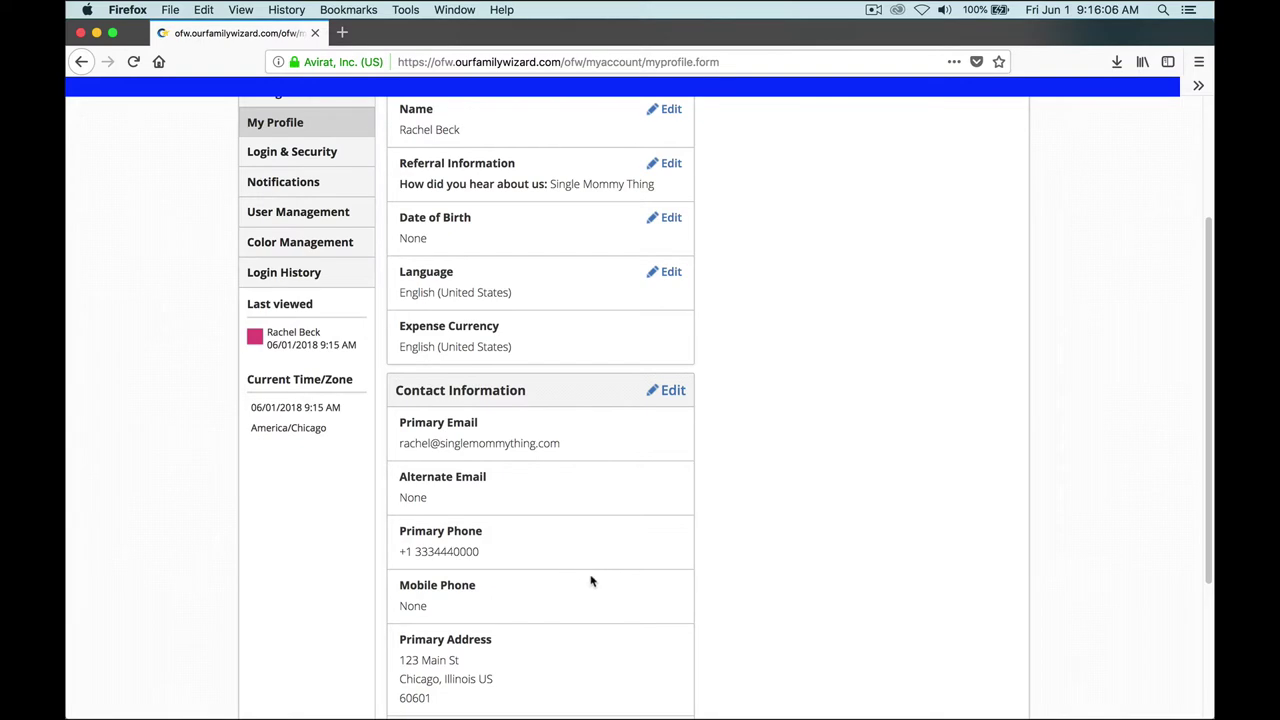
{"action": "scroll", "coordinate": [590, 580], "scroll_direction": "up", "scroll_amount": 1}
{"action": "scroll", "coordinate": [590, 580], "scroll_direction": "up", "scroll_amount": 5}
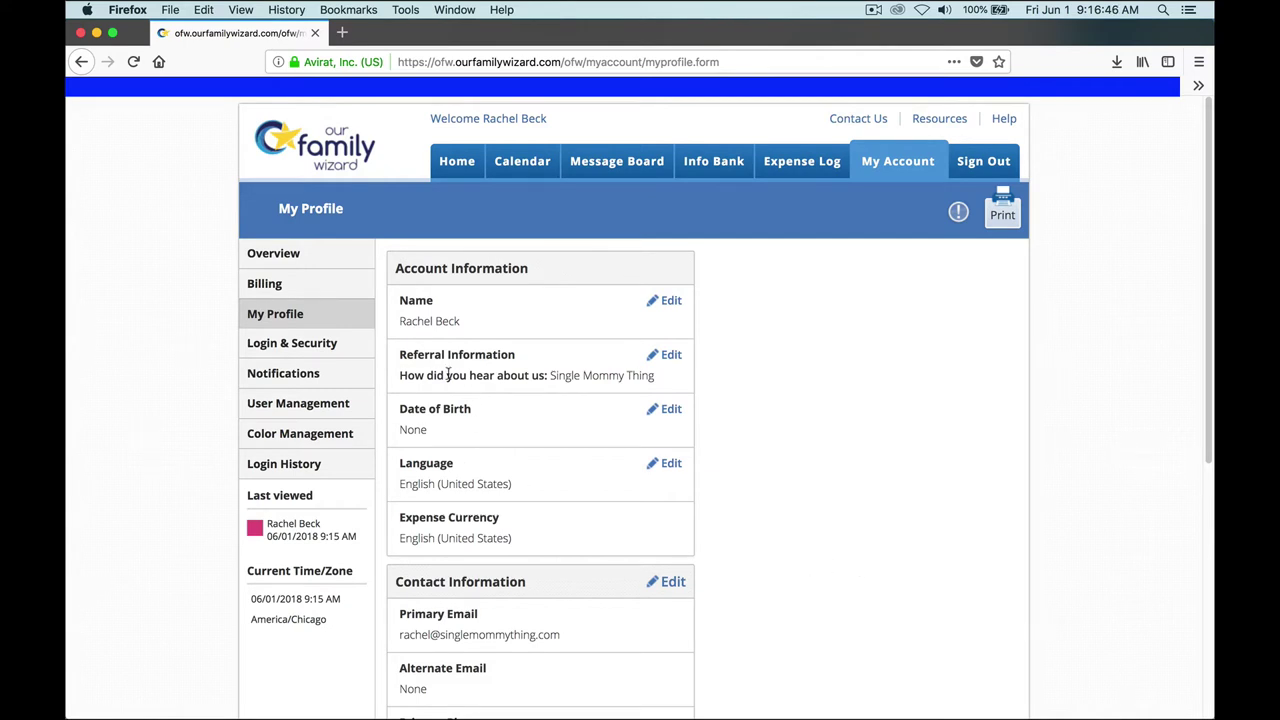
{"action": "left_click", "coordinate": [302, 375]}
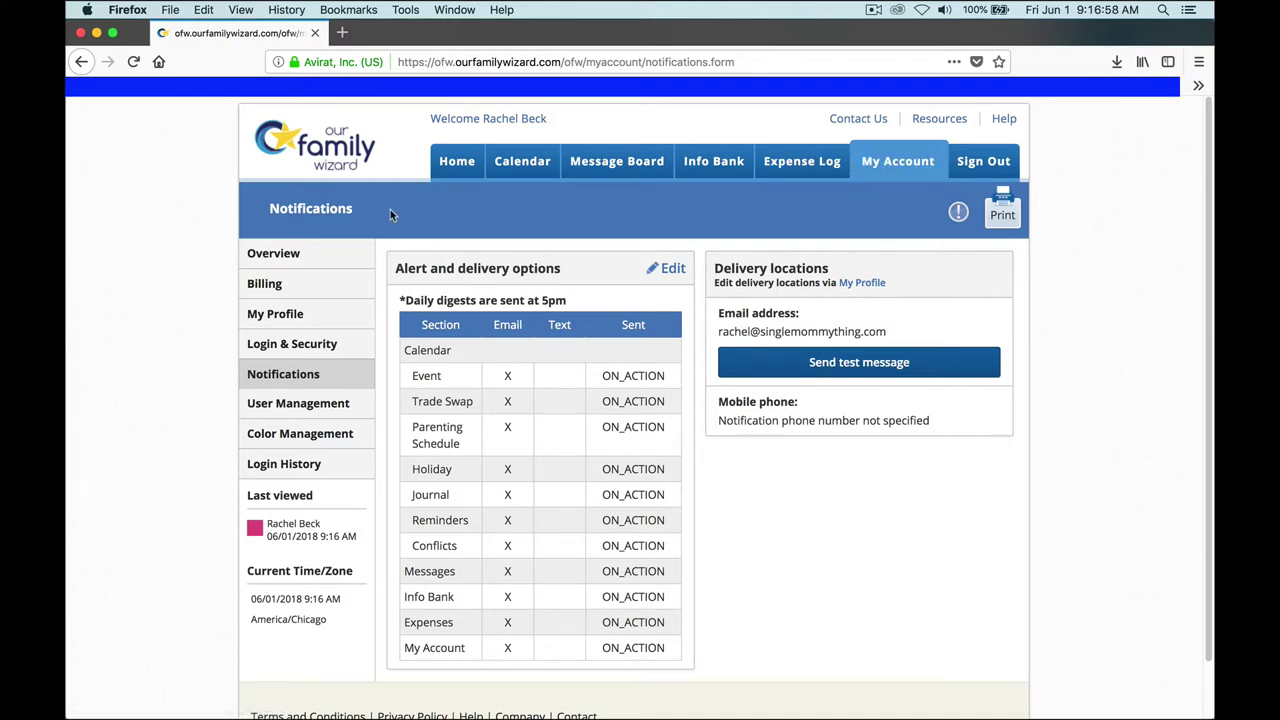
Step: Go to the Home page showing 0 unread messages, events and outstanding expenses
{"action": "left_click", "coordinate": [450, 162]}
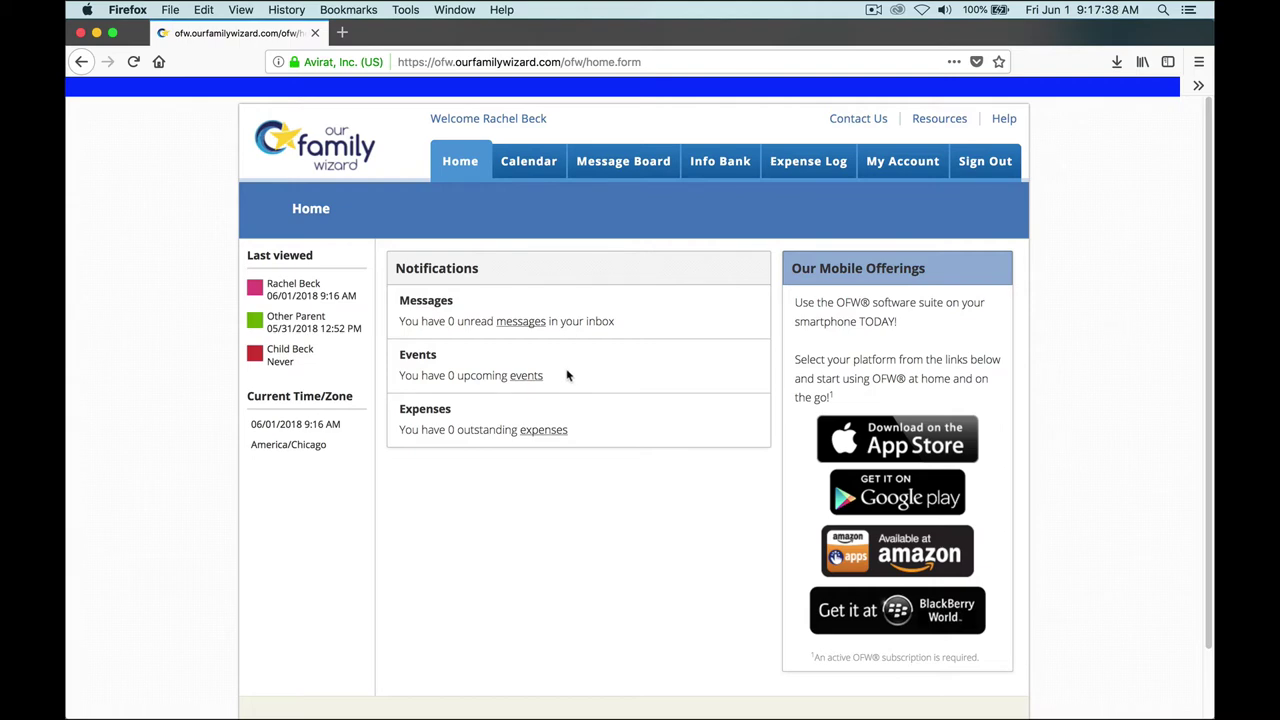
Step: Open the June 2018 calendar and show the Parenting Schedule list
{"action": "left_click", "coordinate": [535, 163]}
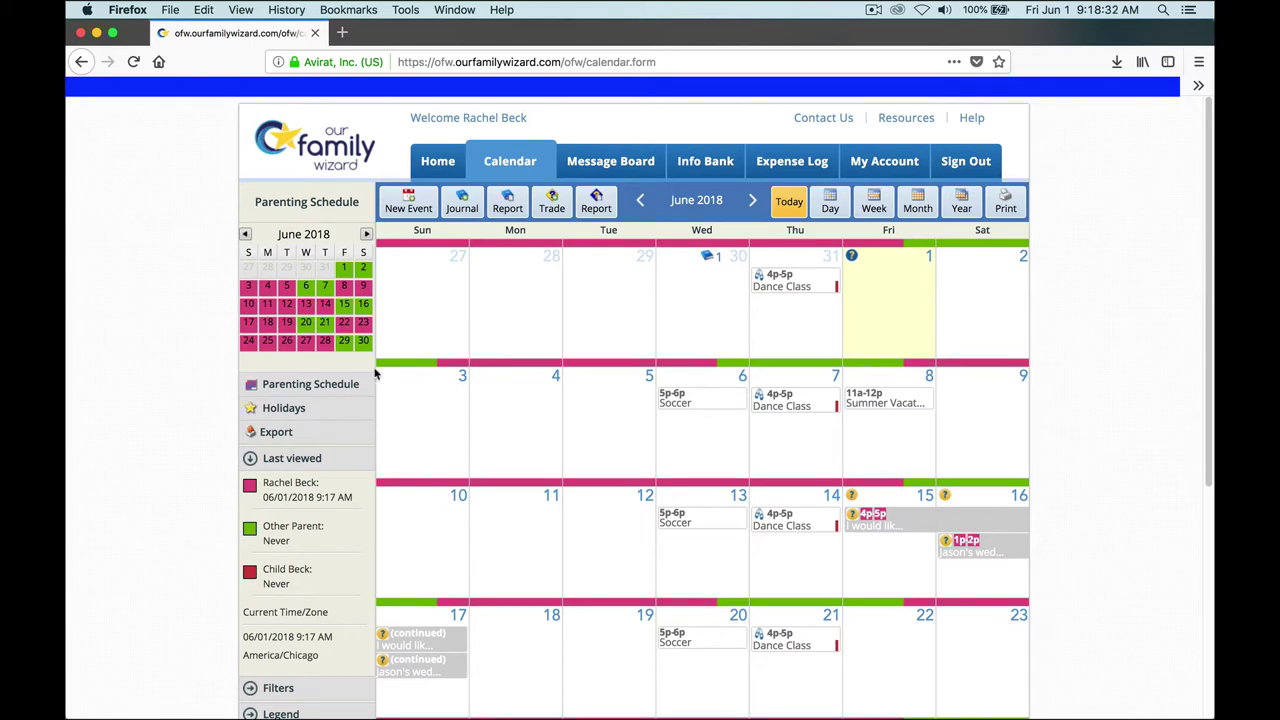
{"action": "left_click", "coordinate": [297, 388]}
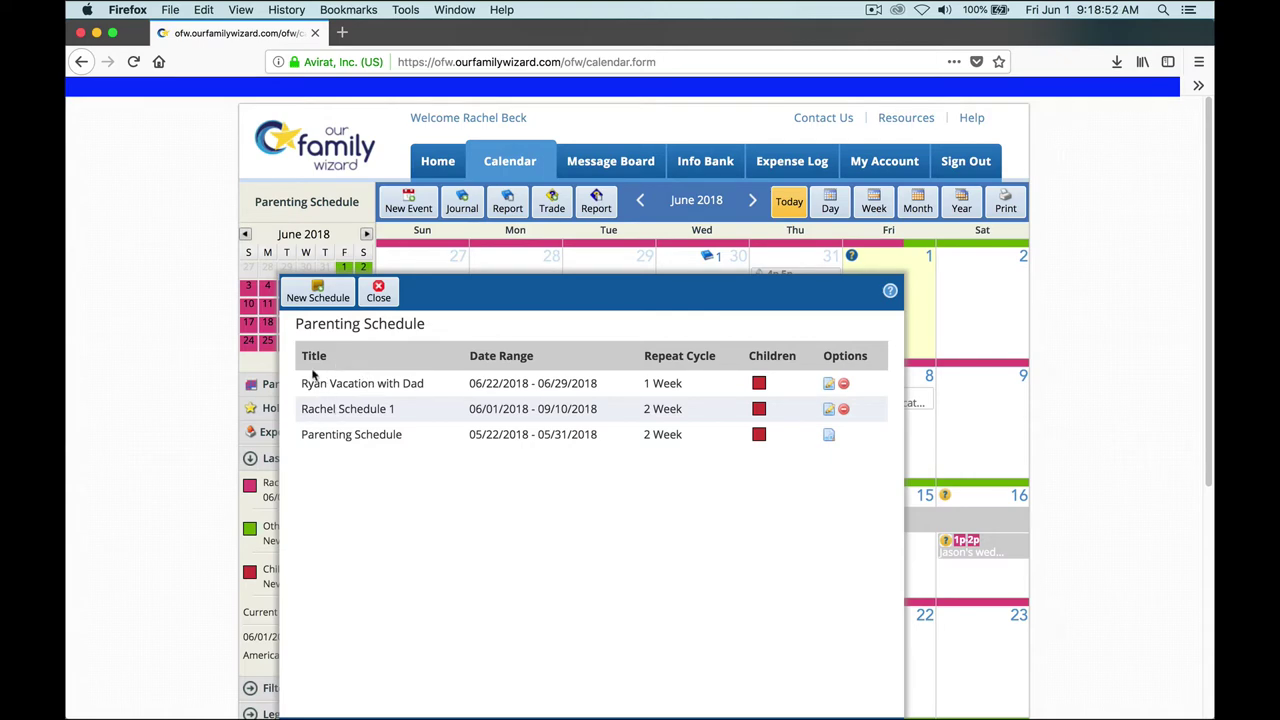
{"action": "left_click", "coordinate": [378, 297]}
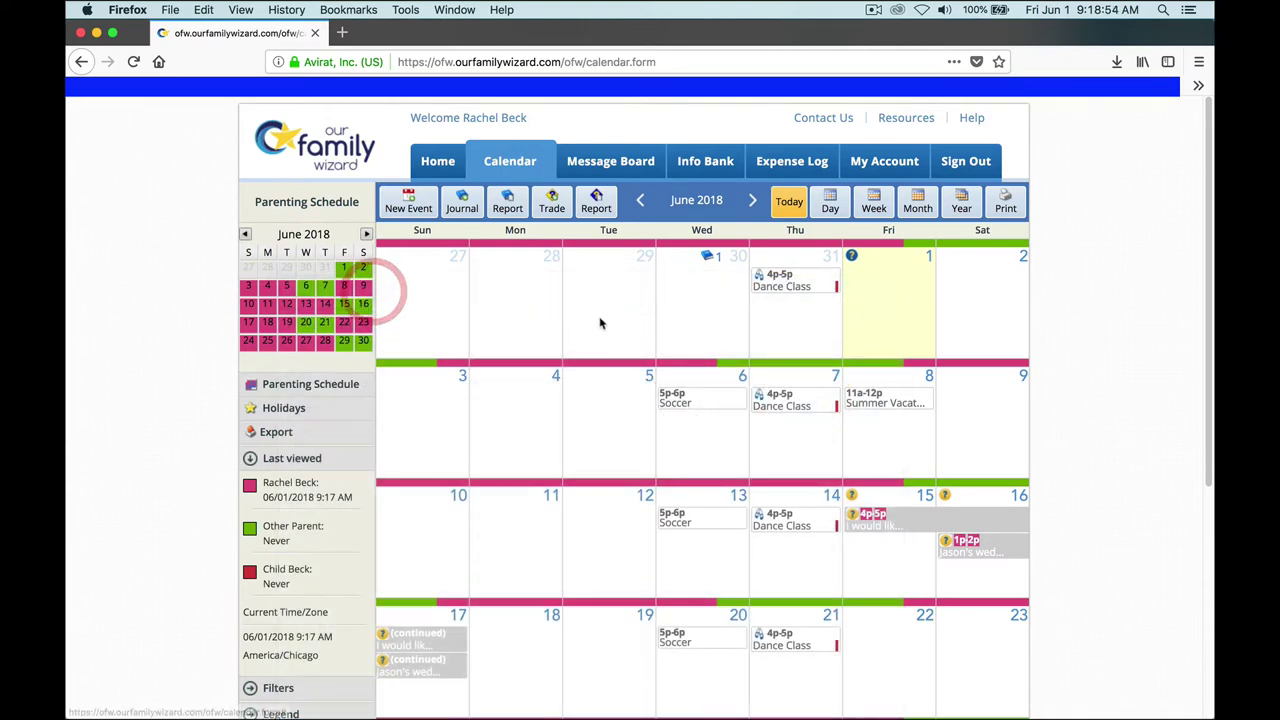
{"action": "left_click", "coordinate": [966, 206]}
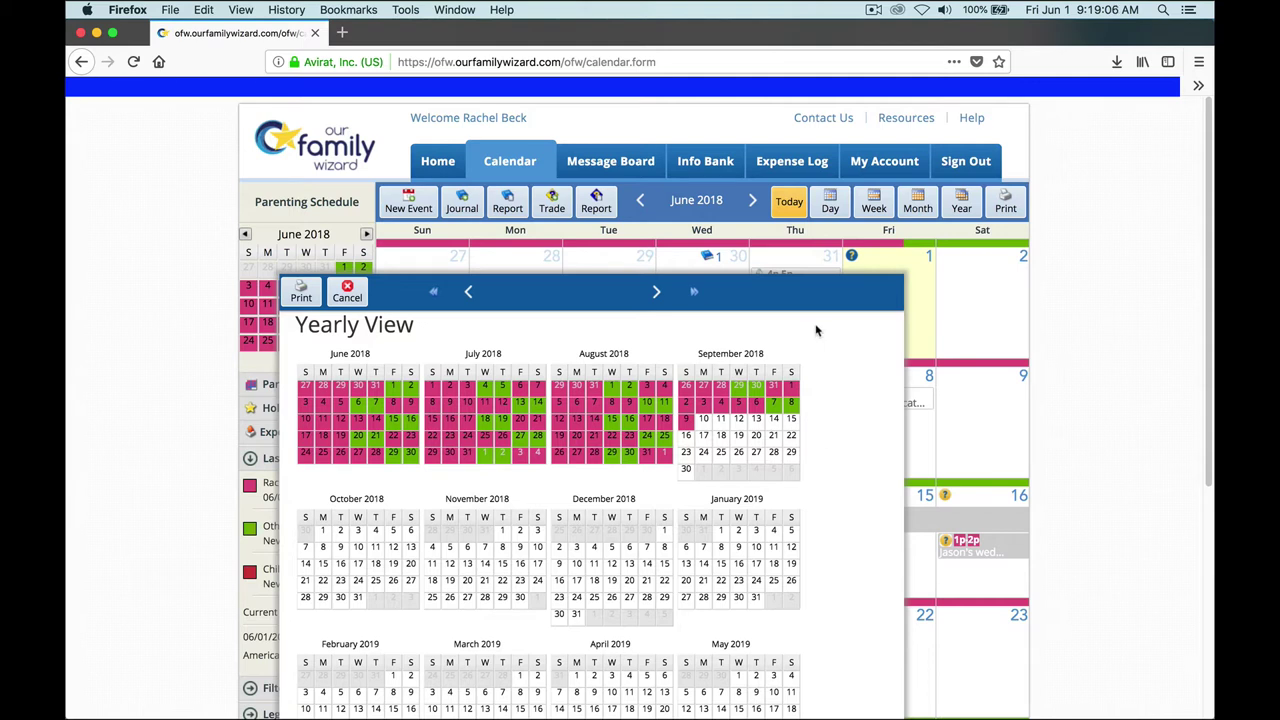
{"action": "left_click", "coordinate": [340, 300]}
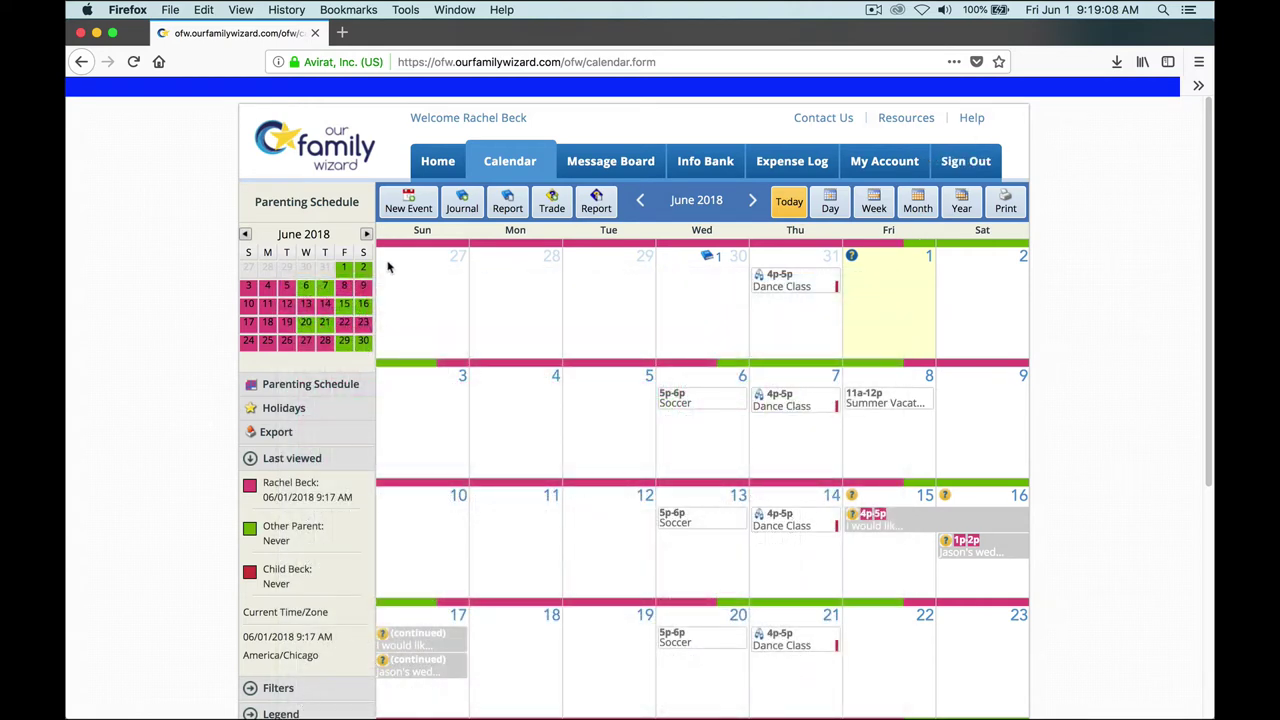
Step: Delete the vacation schedule and the other custom parenting schedule, confirming each
{"action": "left_click", "coordinate": [325, 388]}
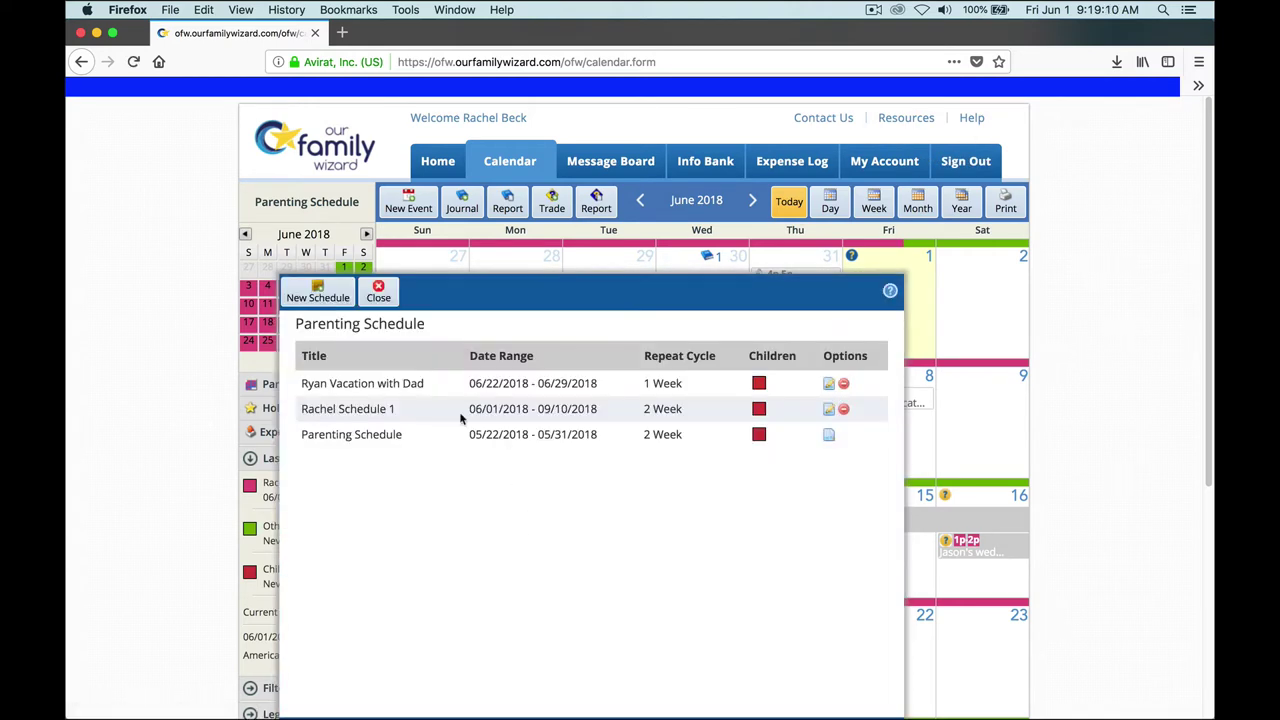
{"action": "left_click", "coordinate": [844, 385]}
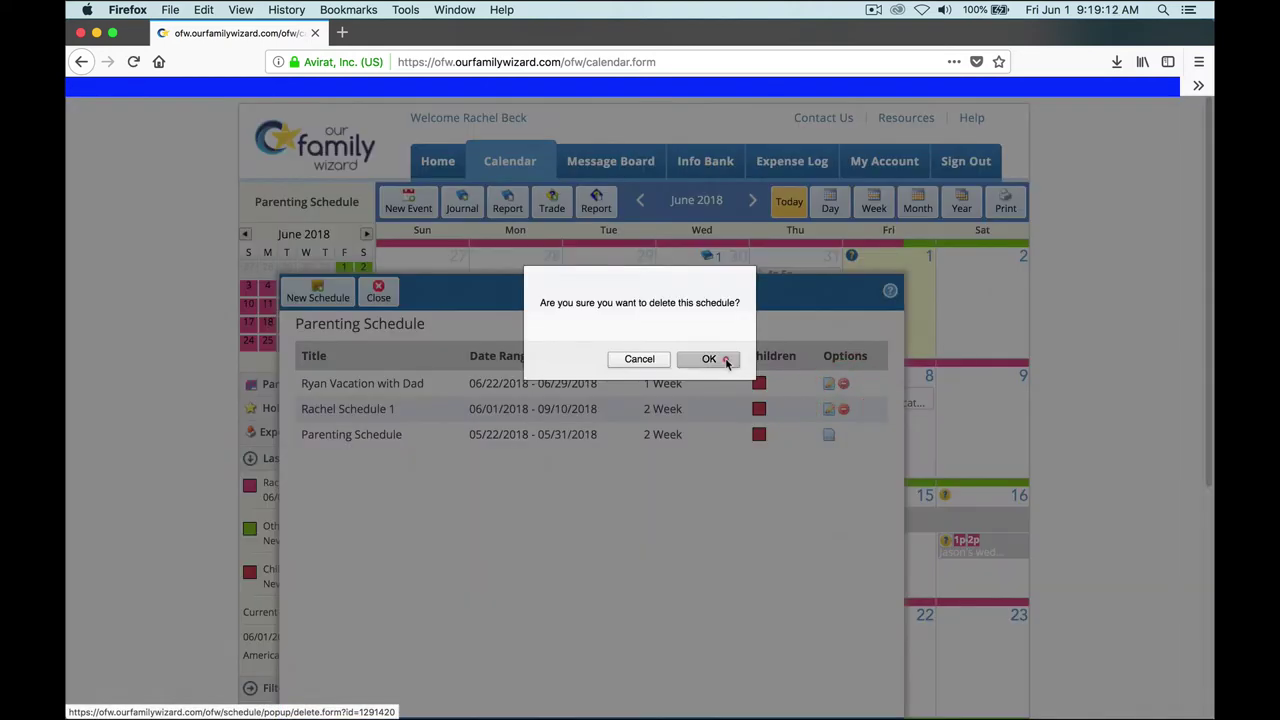
{"action": "left_click", "coordinate": [714, 360]}
{"action": "left_click", "coordinate": [840, 383]}
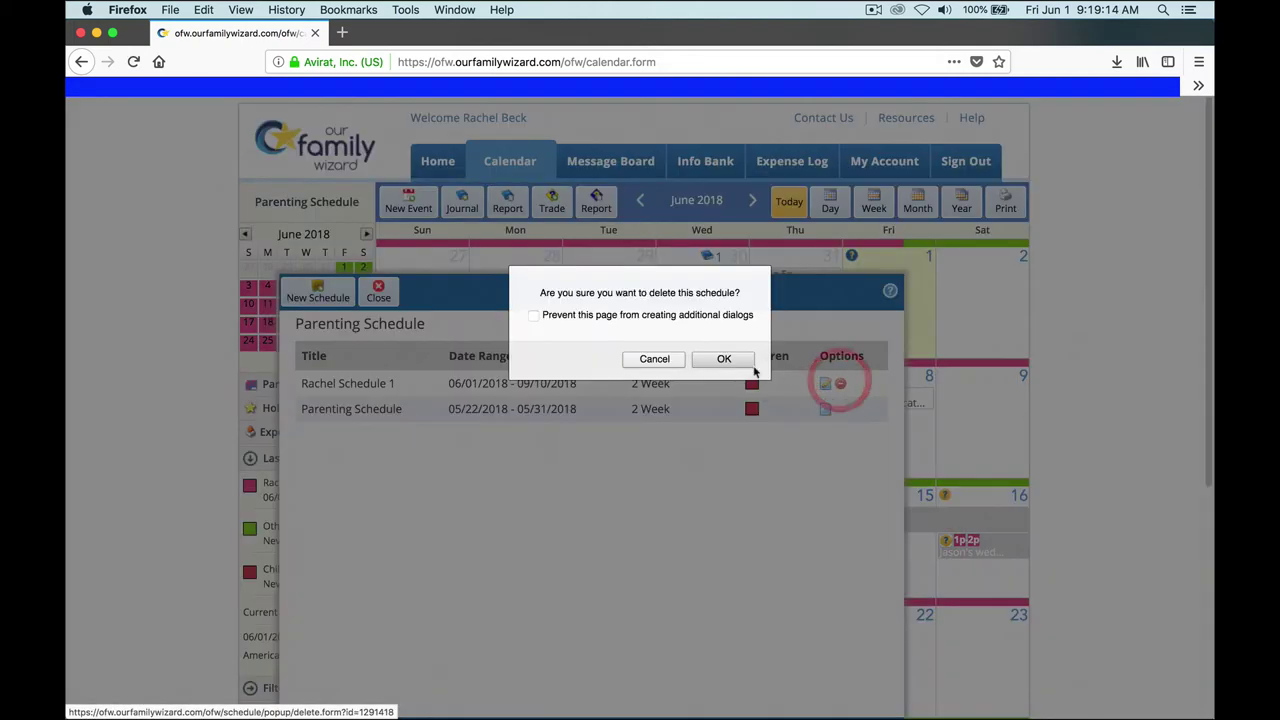
{"action": "left_click", "coordinate": [714, 362]}
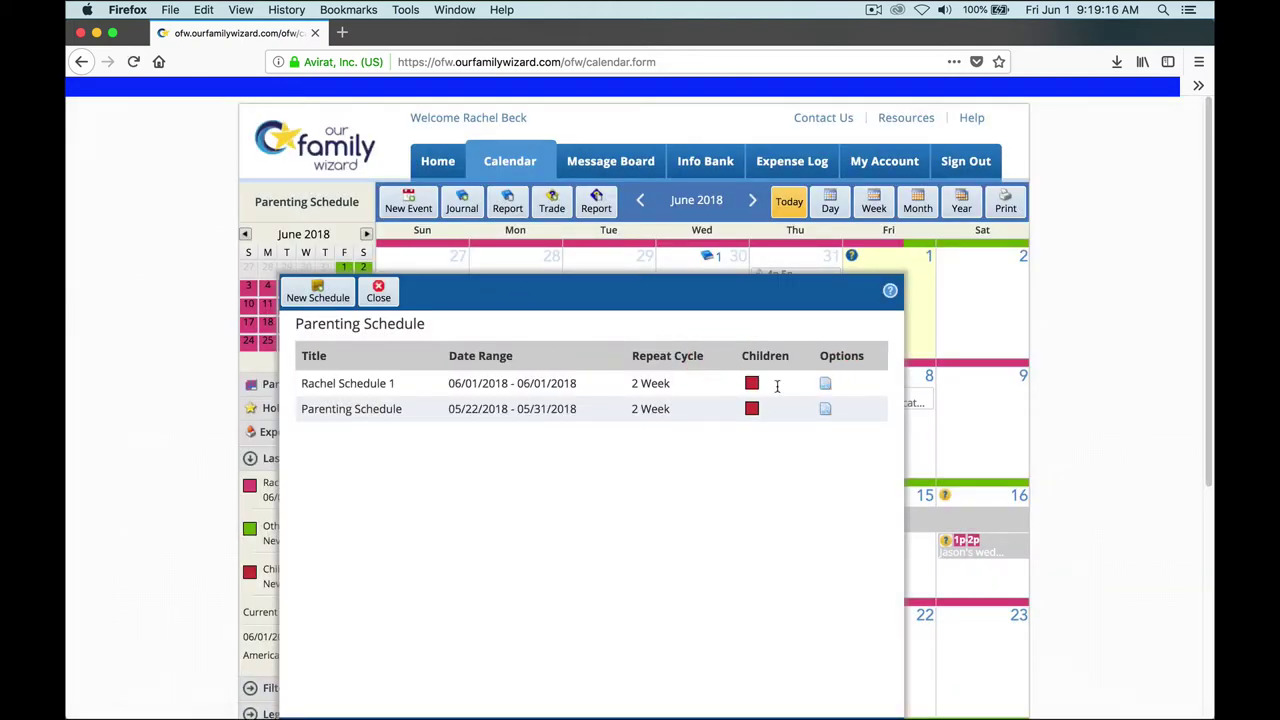
Step: Close the schedule list and check the custody calendar in Year view
{"action": "left_click", "coordinate": [384, 291]}
{"action": "left_click", "coordinate": [968, 213]}
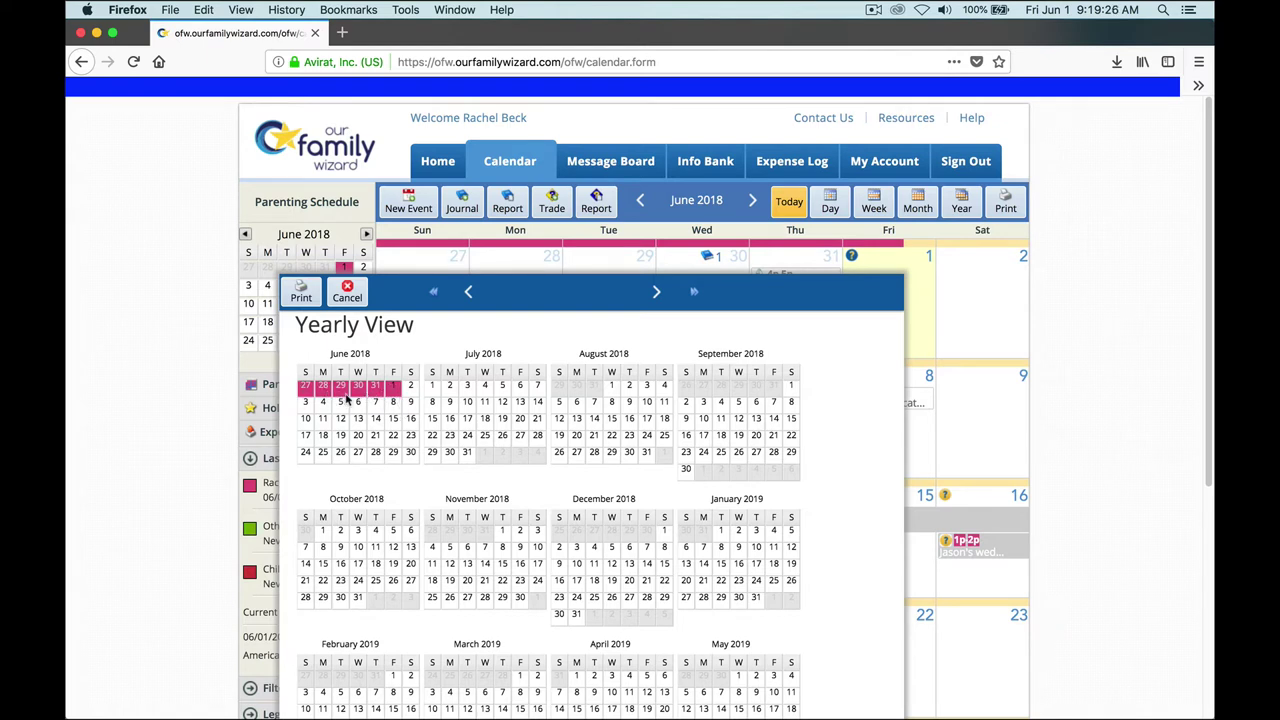
{"action": "left_click", "coordinate": [345, 299]}
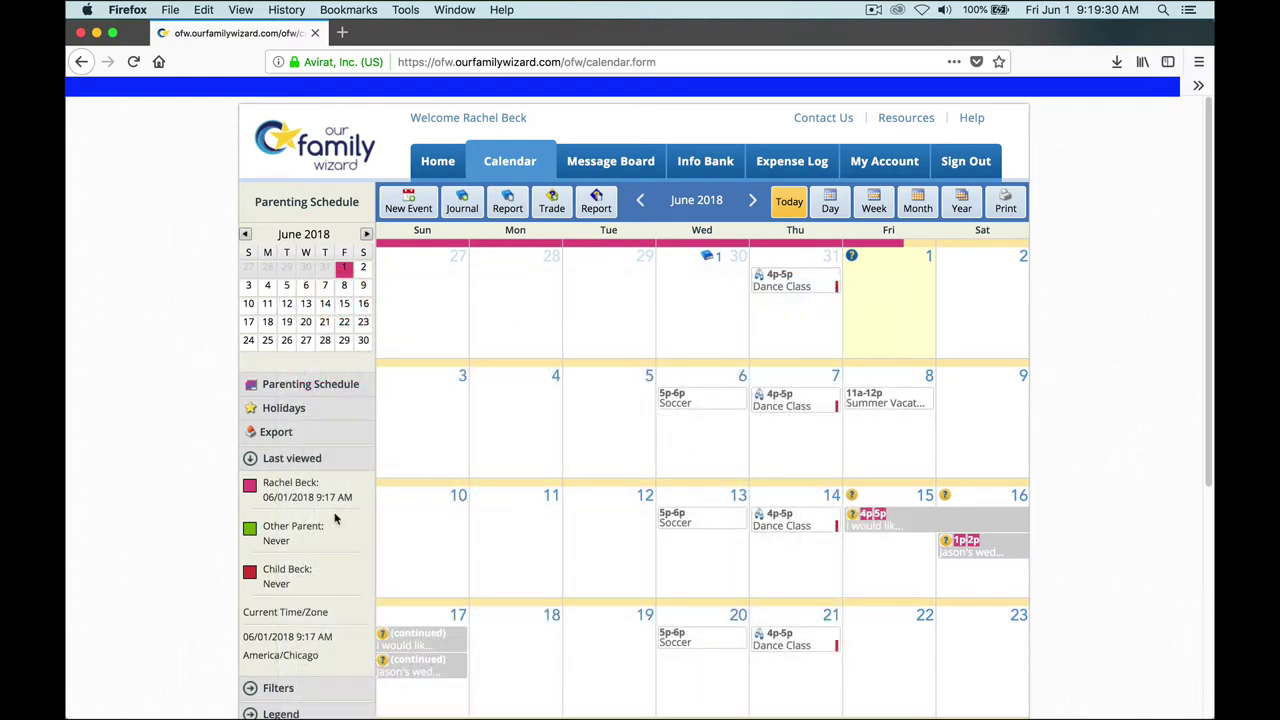
Step: Create a new parenting schedule titled 'Sumer Sch' repeating every 2 Week
{"action": "left_click", "coordinate": [290, 388]}
{"action": "left_click", "coordinate": [318, 293]}
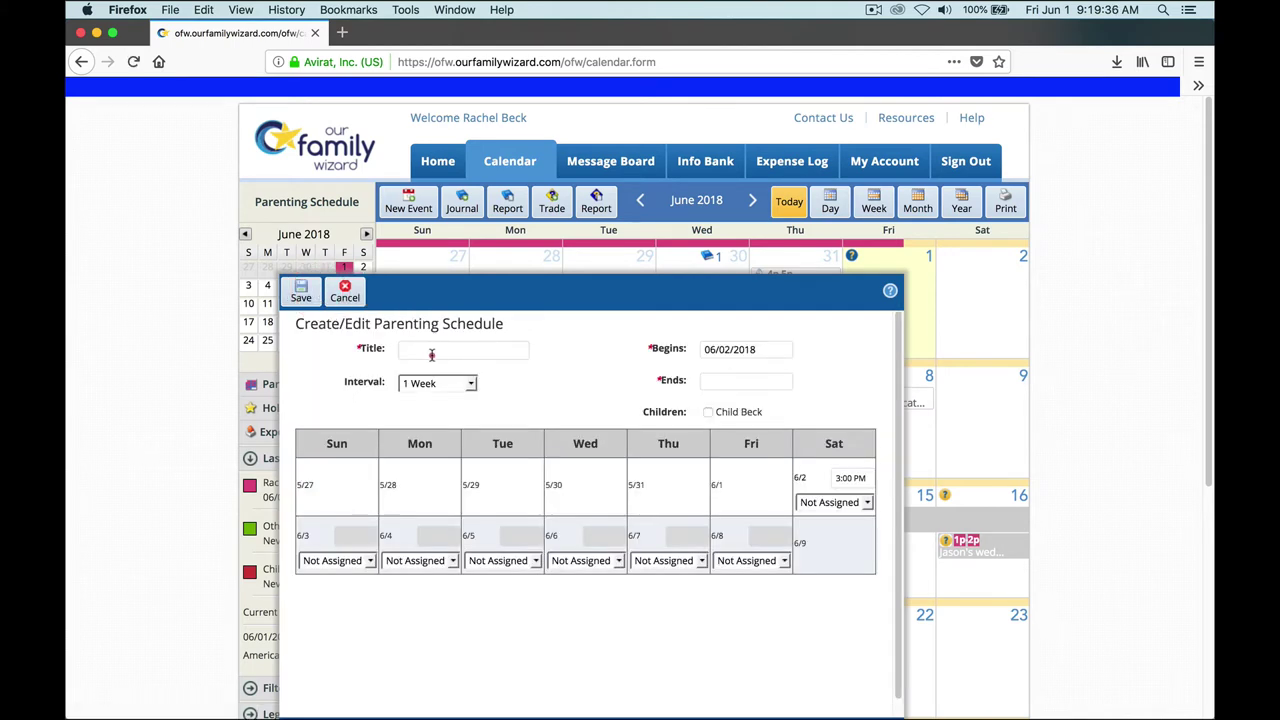
{"action": "left_click", "coordinate": [431, 354]}
{"action": "type", "text": "Sume"}
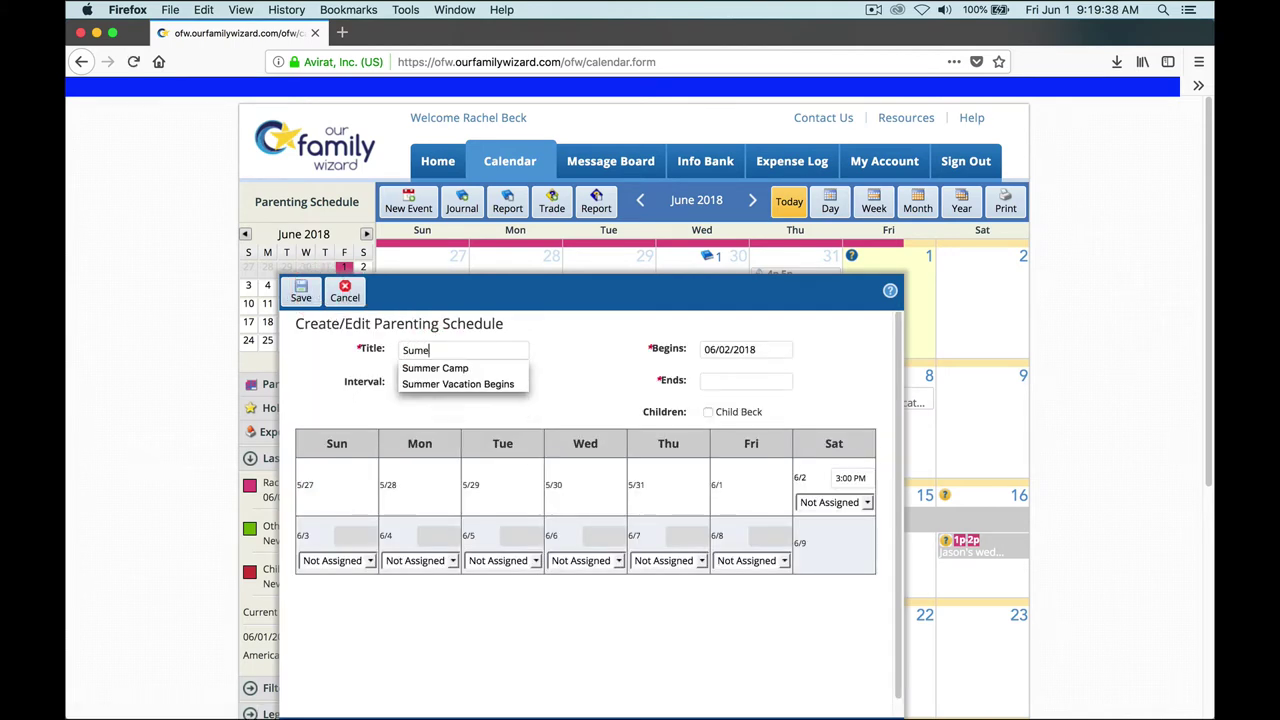
{"action": "type", "text": "r Schedule (Rachel"}
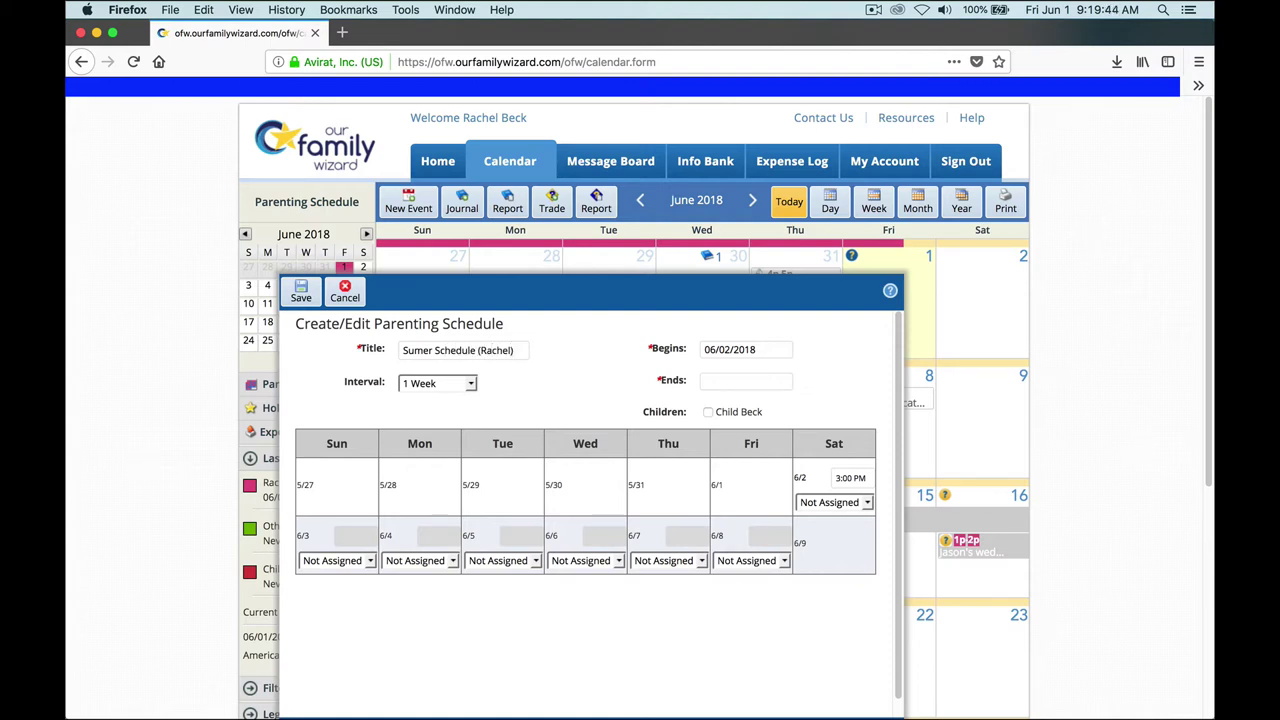
{"action": "left_click", "coordinate": [470, 385]}
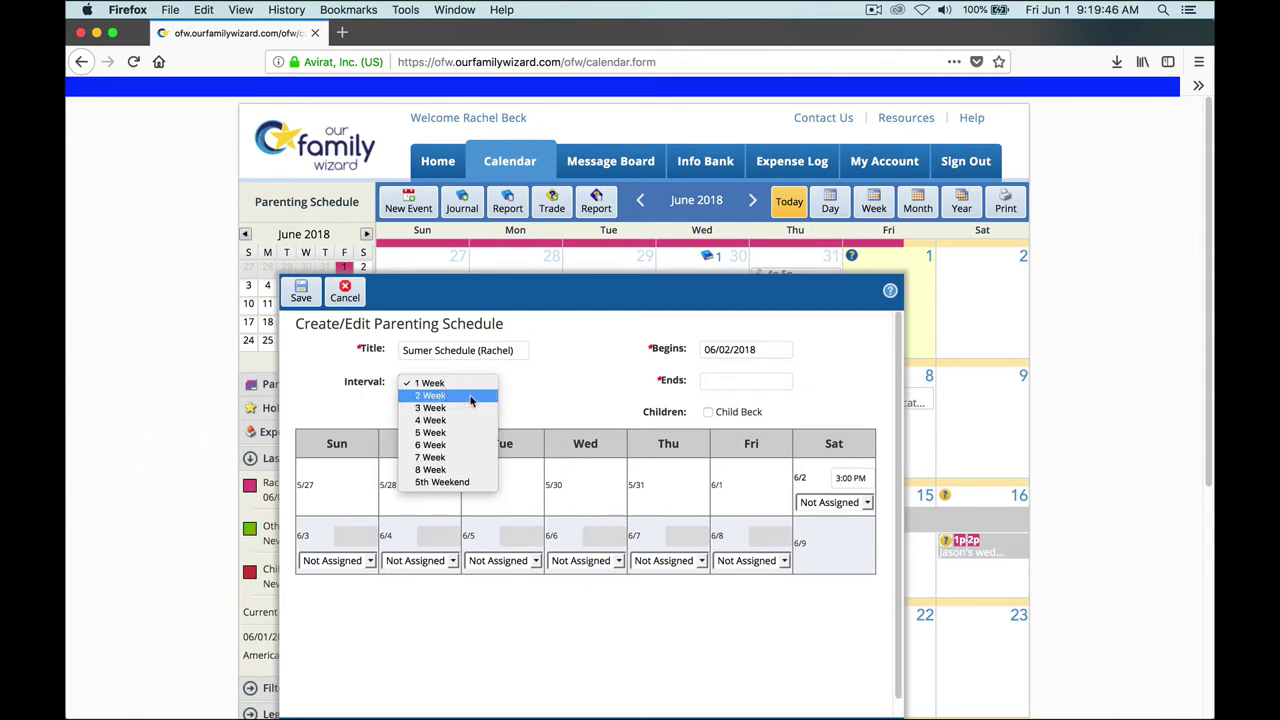
{"action": "left_click", "coordinate": [471, 397]}
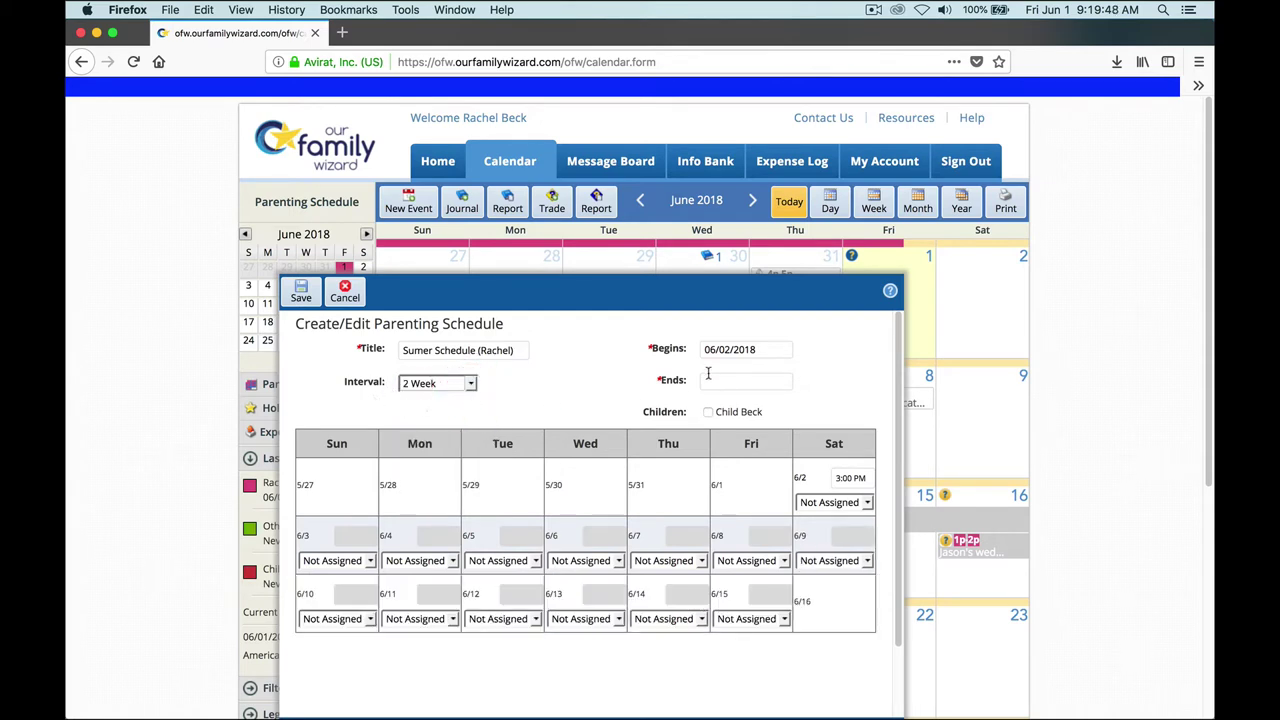
Step: Set the schedule to run 06/04/2018 to 09/10/2018 and include the child
{"action": "left_click", "coordinate": [732, 349]}
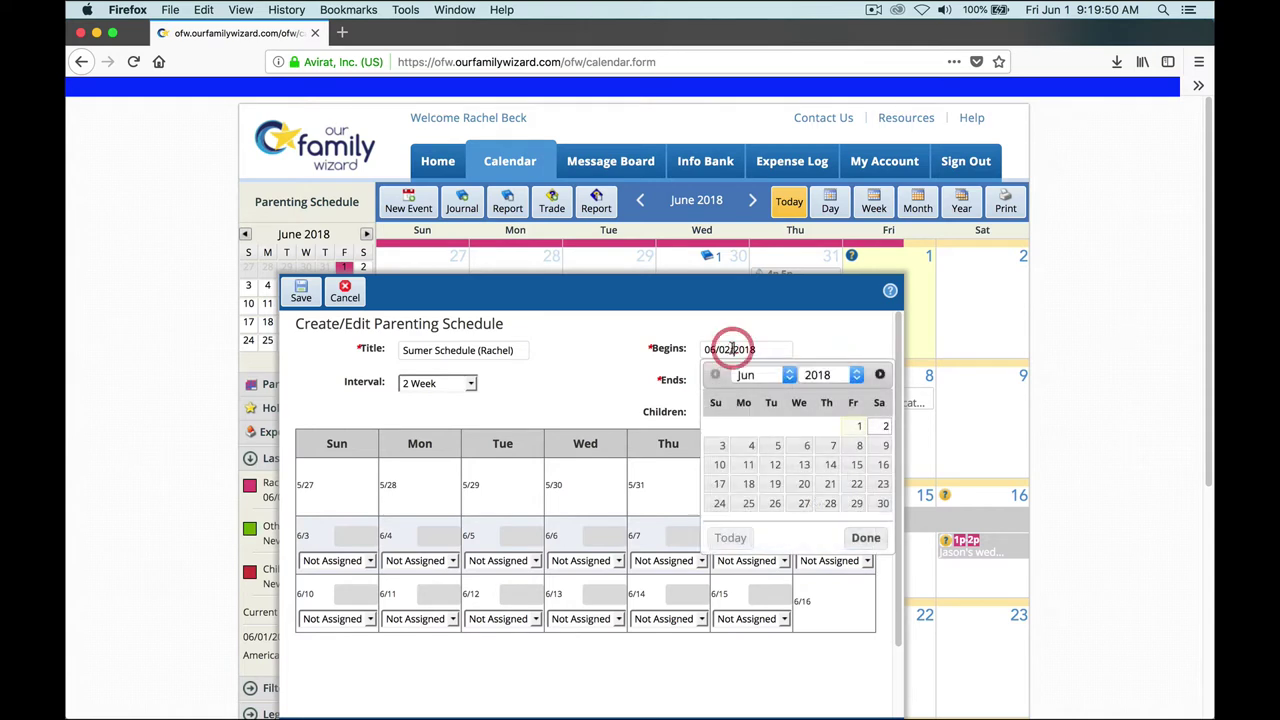
{"action": "left_click", "coordinate": [397, 537]}
{"action": "left_click", "coordinate": [733, 349]}
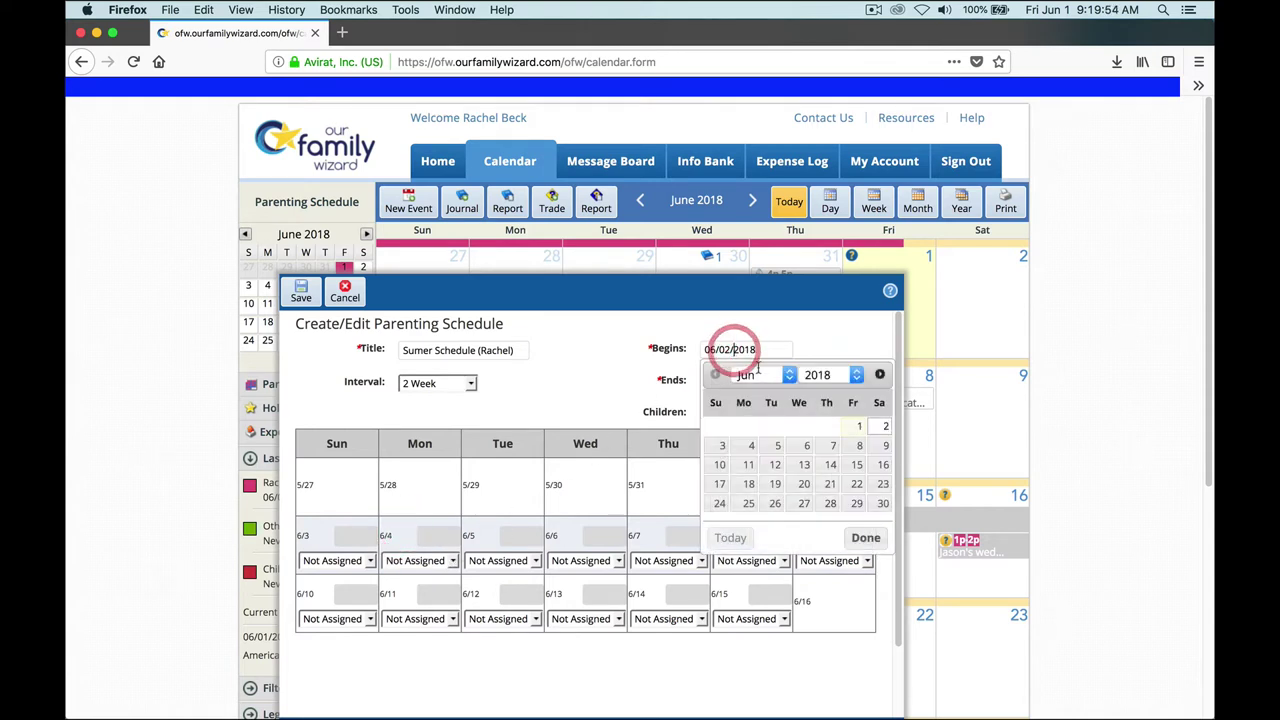
{"action": "left_click", "coordinate": [751, 443]}
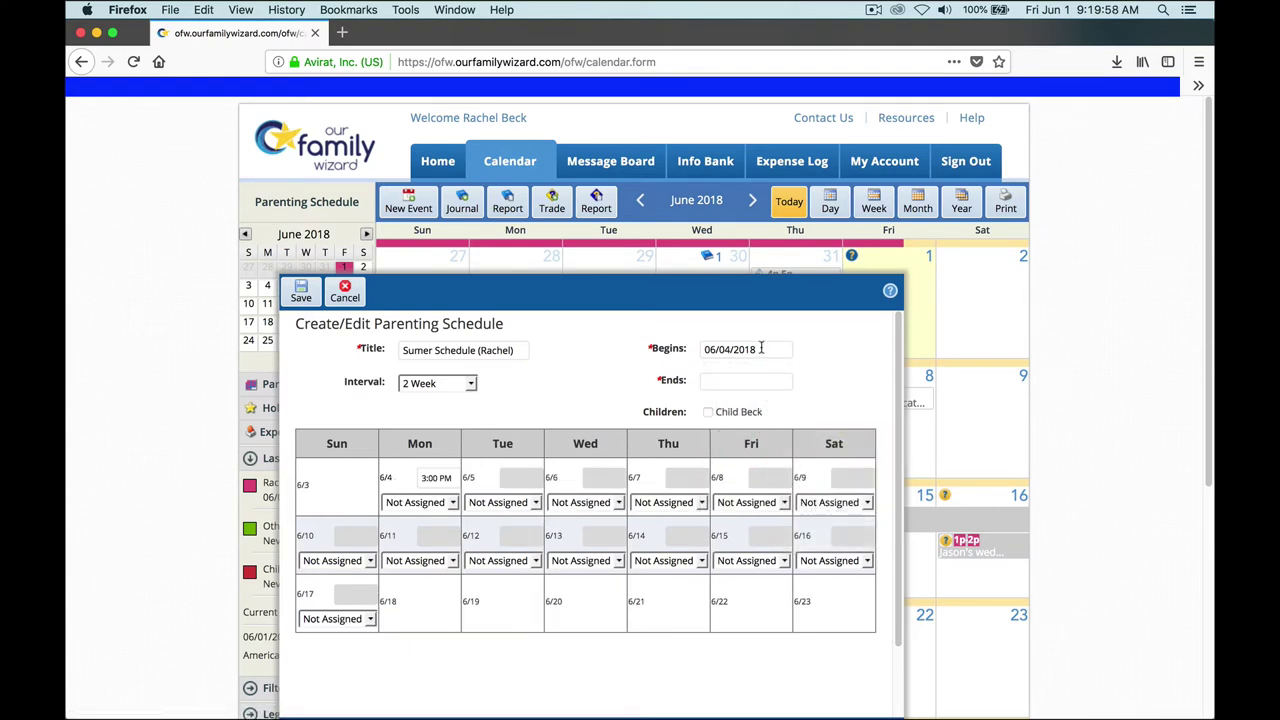
{"action": "left_click", "coordinate": [728, 380]}
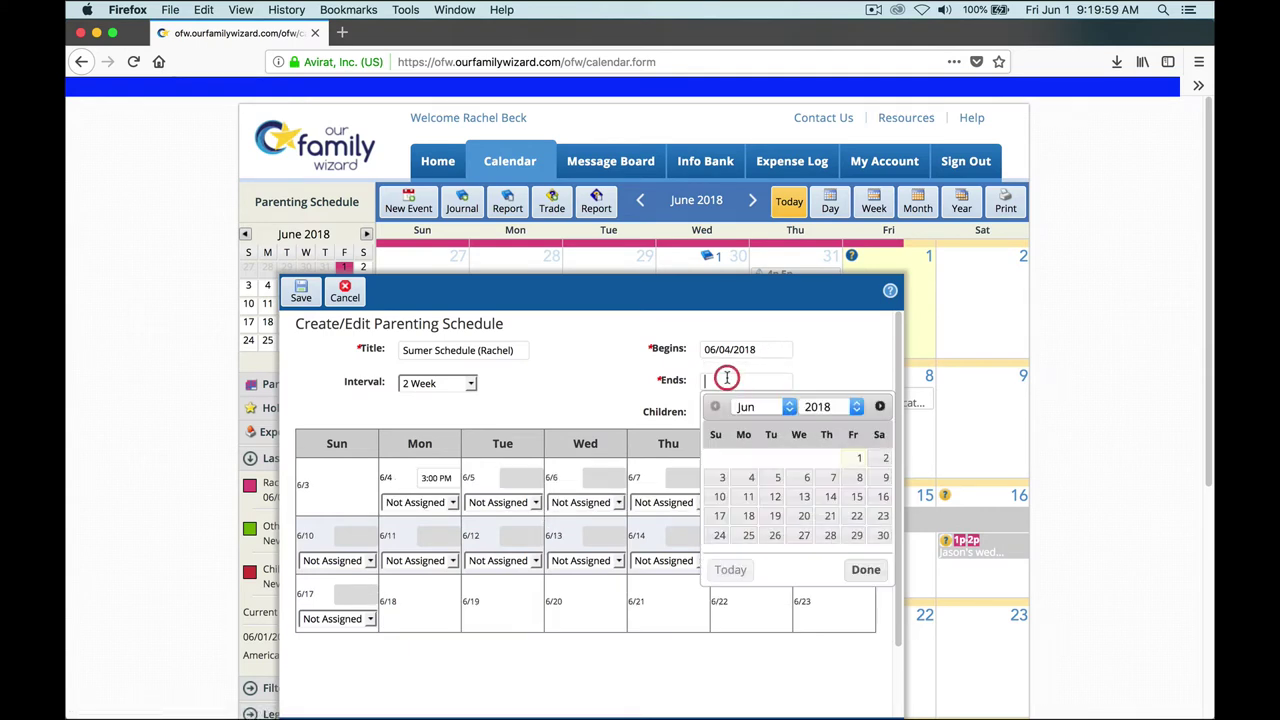
{"action": "left_click", "coordinate": [880, 406]}
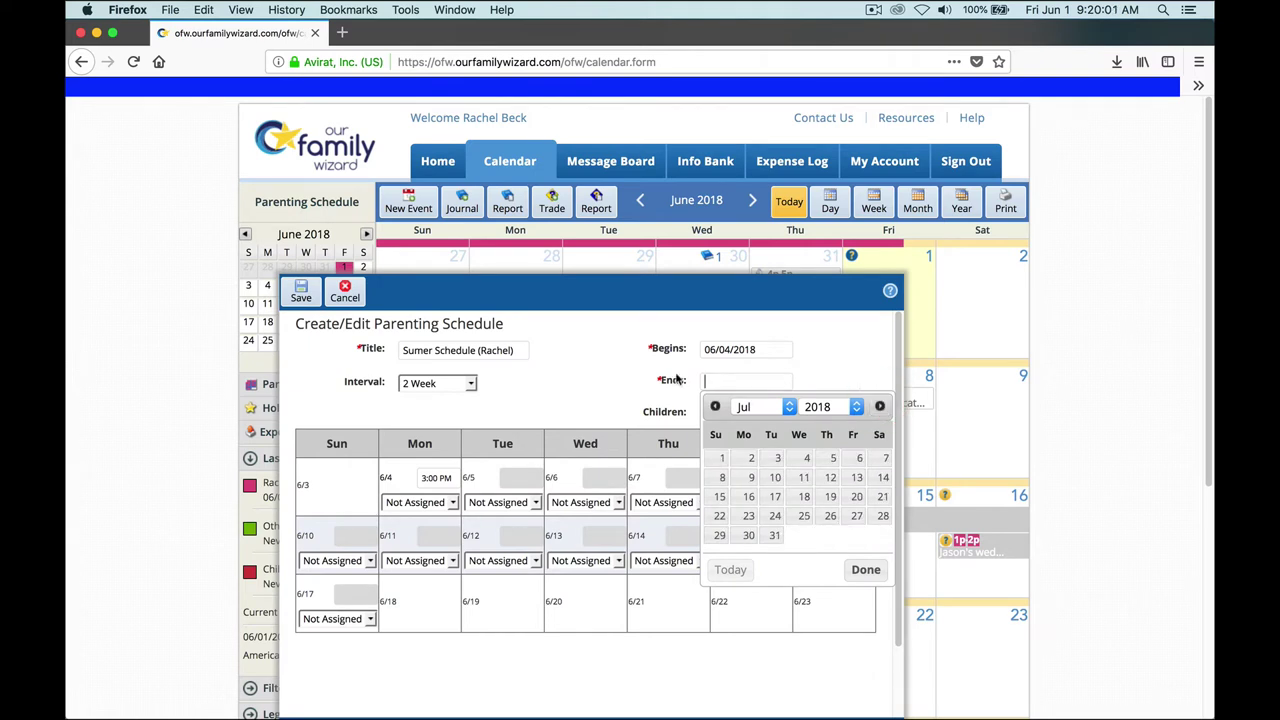
{"action": "left_click", "coordinate": [880, 406]}
{"action": "left_click", "coordinate": [880, 406]}
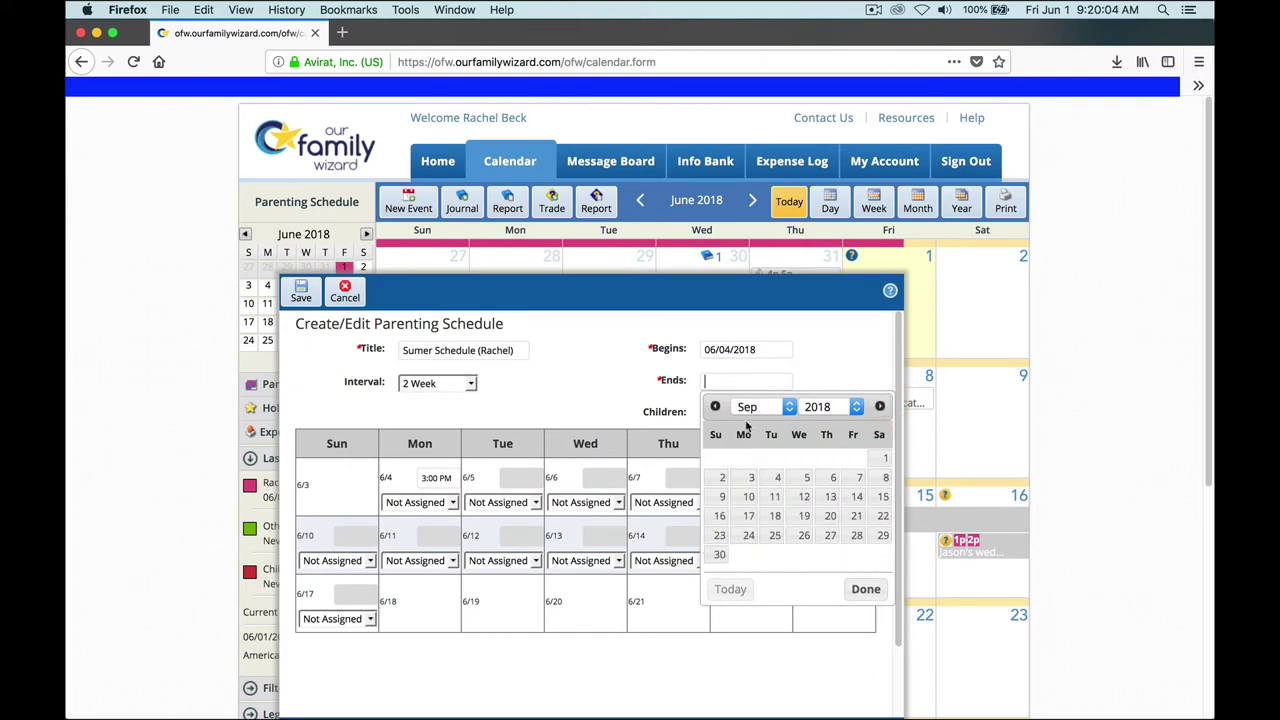
{"action": "left_click", "coordinate": [748, 496]}
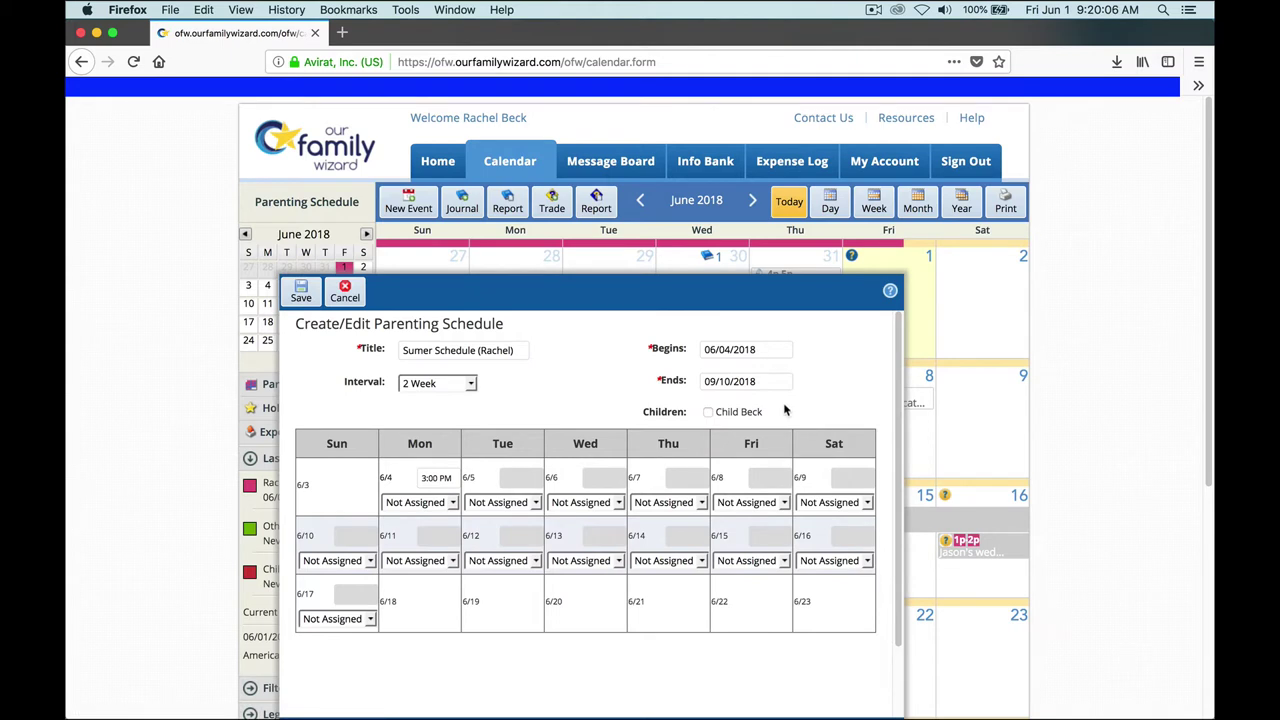
{"action": "left_click", "coordinate": [708, 413]}
Step: Keep Monday 6/4's hand-off time and assign 6/4 through 6/6 to the account holder
{"action": "left_click", "coordinate": [432, 479]}
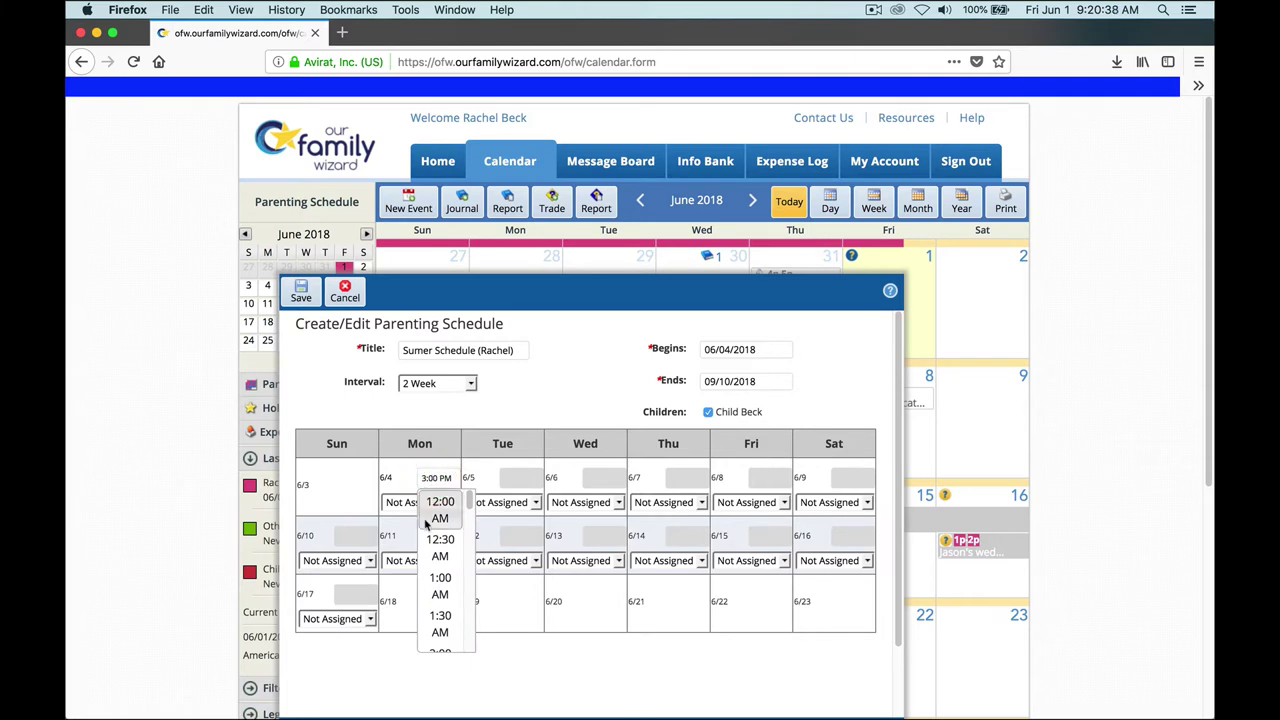
{"action": "scroll", "coordinate": [460, 597], "scroll_direction": "down", "scroll_amount": 2}
{"action": "scroll", "coordinate": [460, 597], "scroll_direction": "down", "scroll_amount": 10}
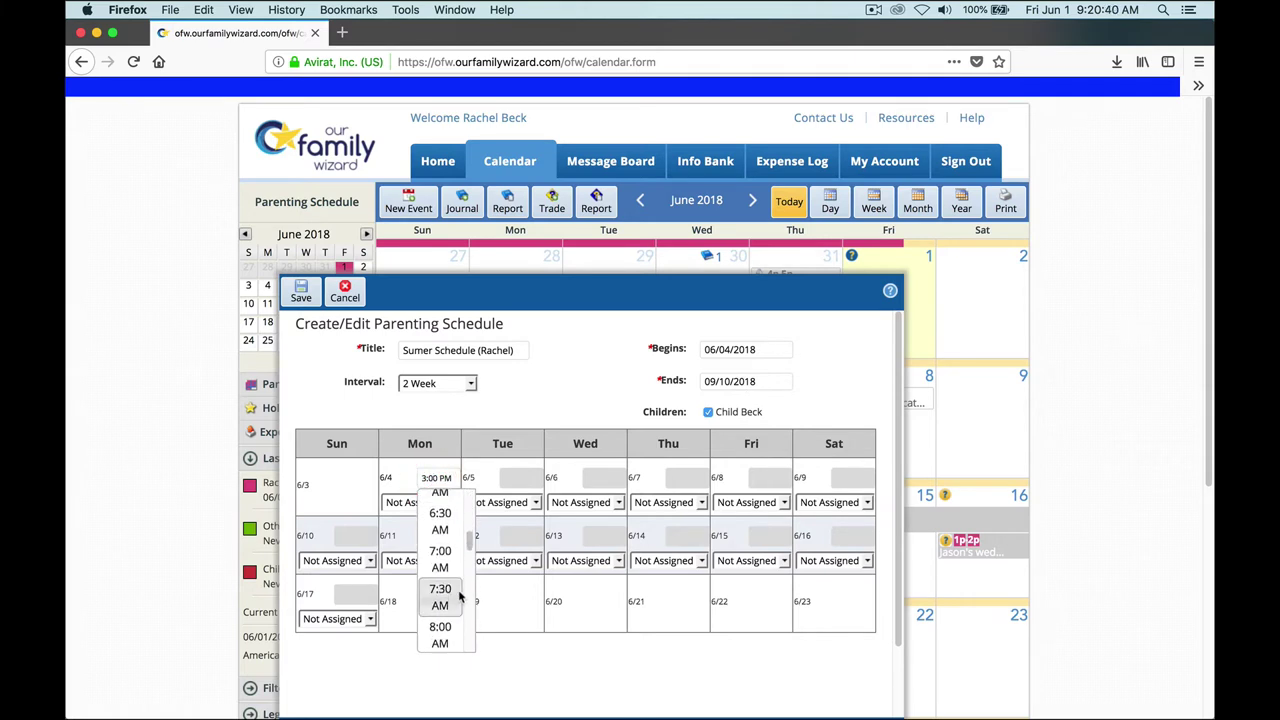
{"action": "scroll", "coordinate": [459, 597], "scroll_direction": "down", "scroll_amount": 2}
{"action": "left_click", "coordinate": [503, 436]}
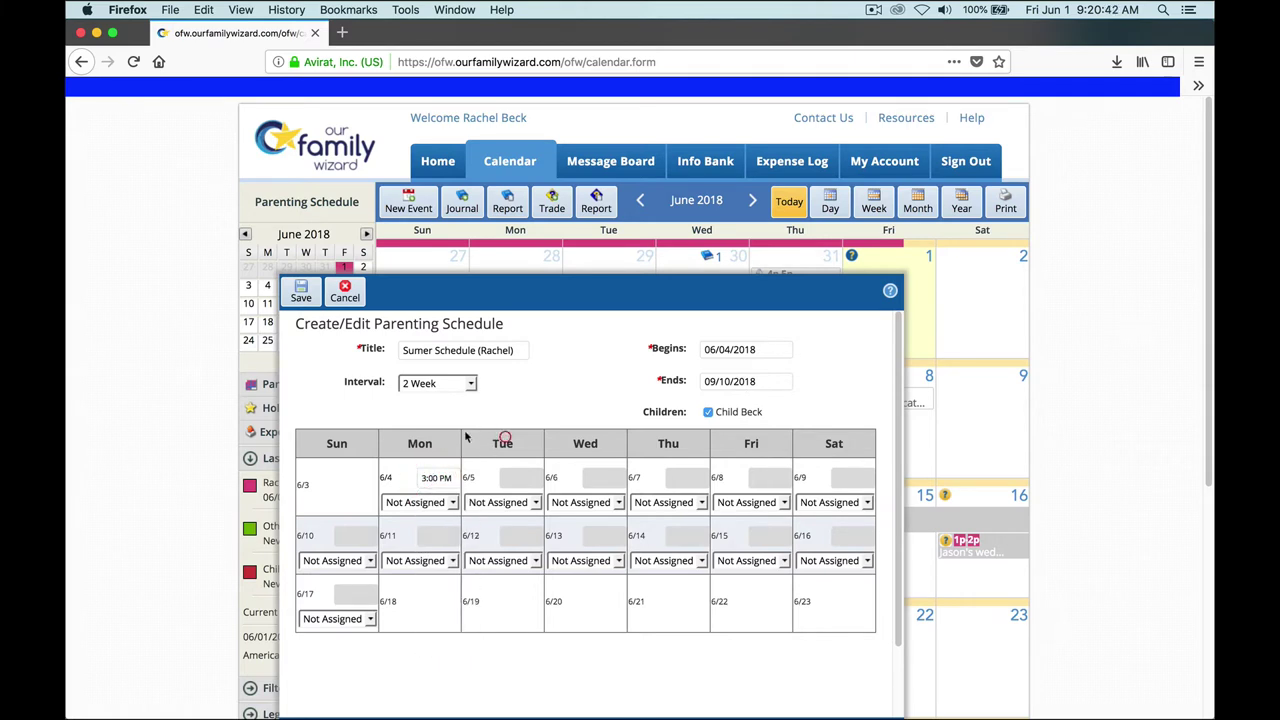
{"action": "left_click", "coordinate": [452, 503]}
{"action": "left_click", "coordinate": [458, 515]}
{"action": "left_click", "coordinate": [536, 503]}
{"action": "left_click", "coordinate": [528, 514]}
{"action": "left_click", "coordinate": [619, 503]}
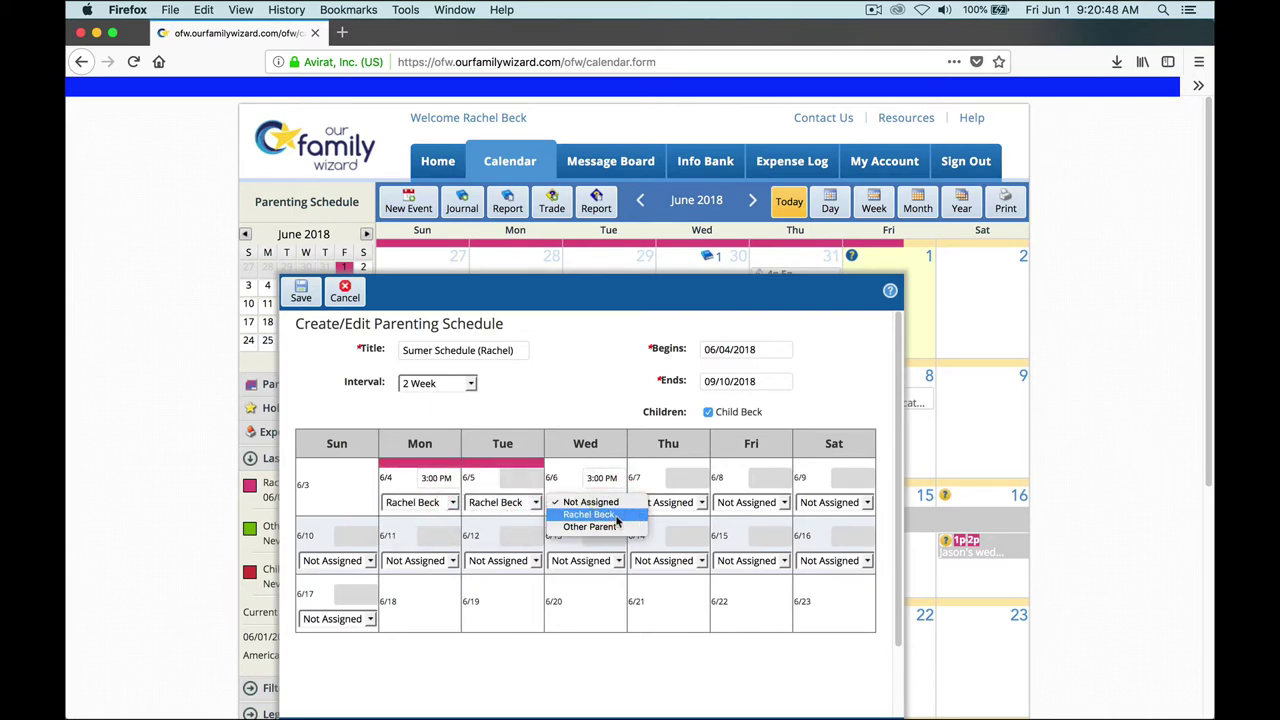
{"action": "left_click", "coordinate": [603, 514]}
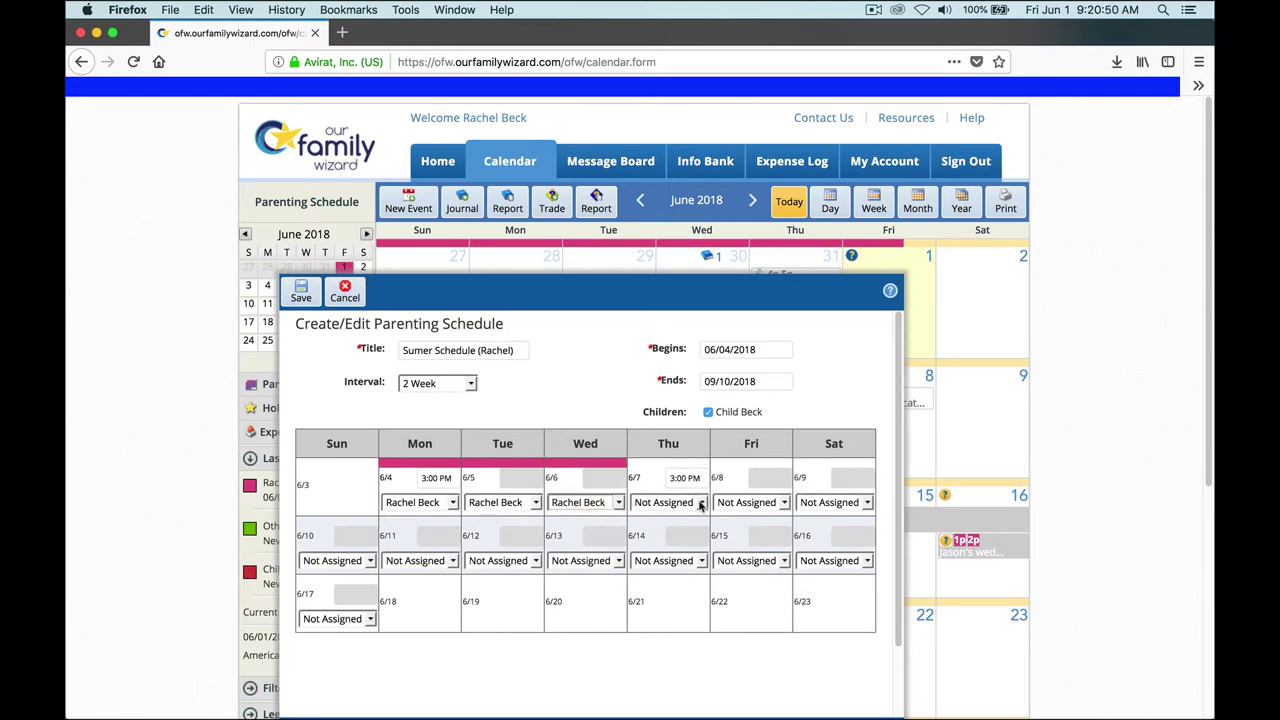
Step: Assign Thursday 6/7 through Saturday 6/9 to Other Parent
{"action": "left_click", "coordinate": [701, 502]}
{"action": "left_click", "coordinate": [700, 526]}
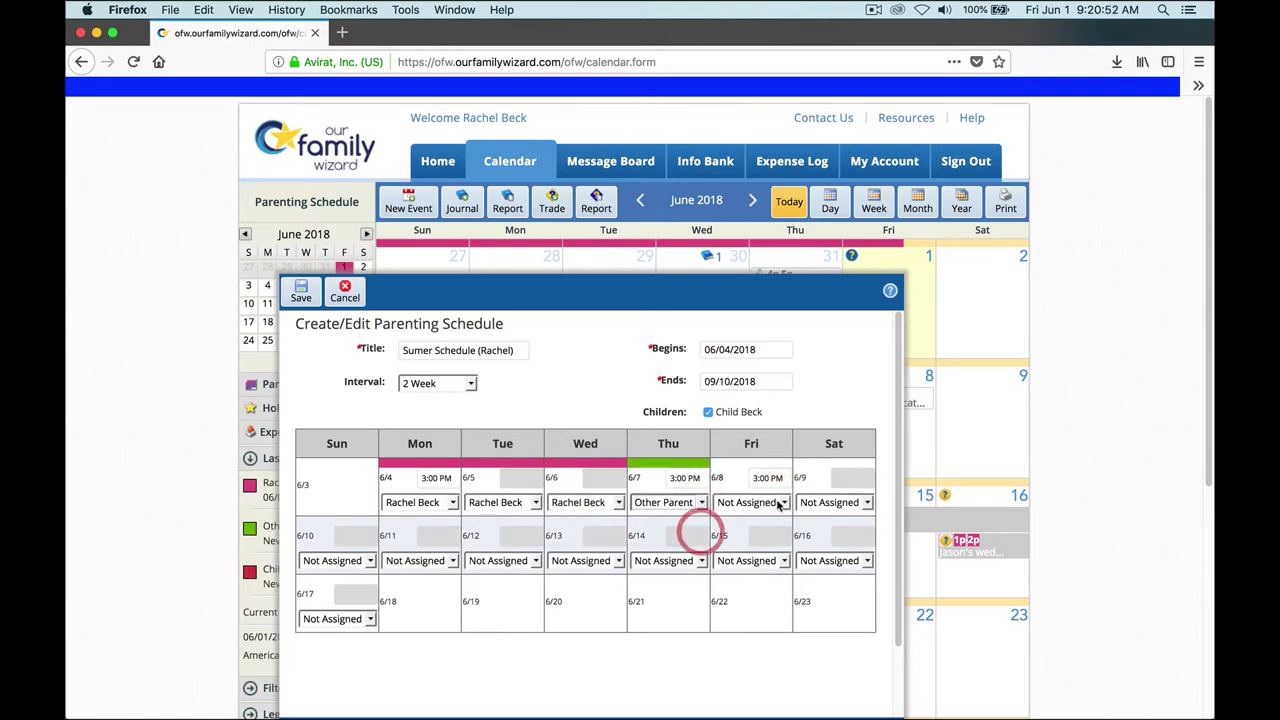
{"action": "left_click", "coordinate": [784, 502]}
{"action": "left_click", "coordinate": [786, 527]}
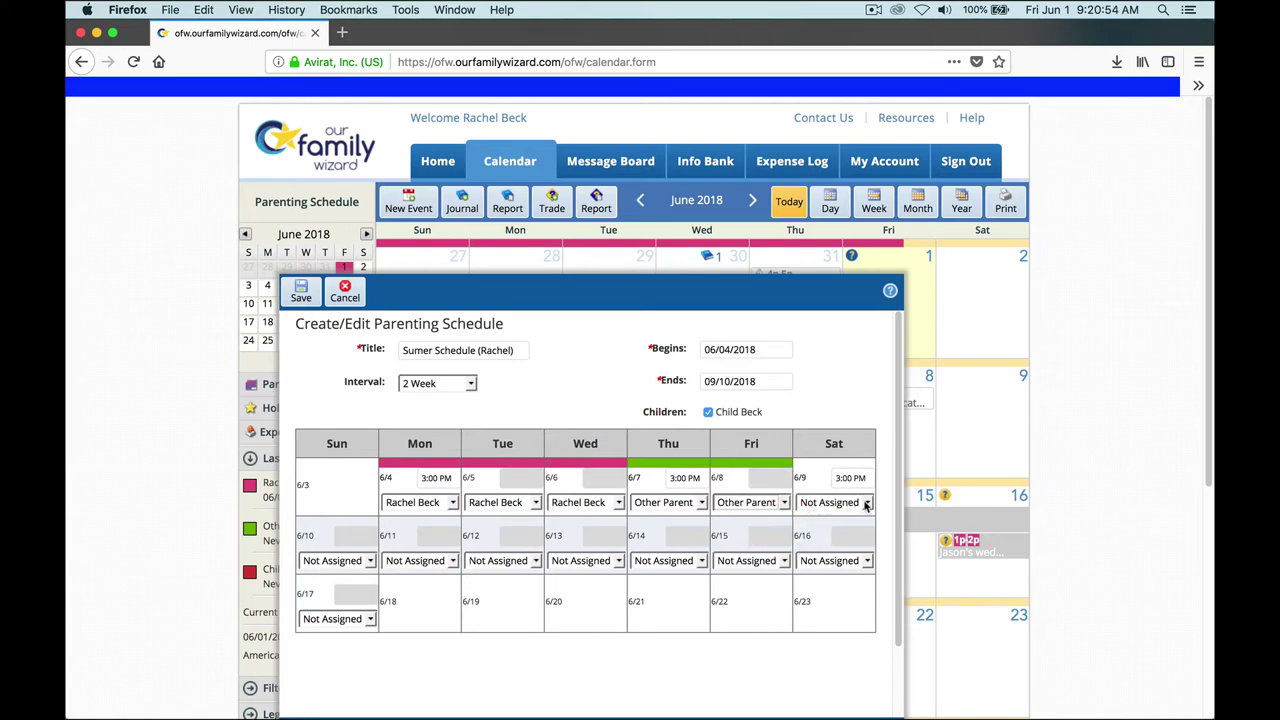
{"action": "left_click", "coordinate": [838, 503]}
{"action": "left_click", "coordinate": [845, 527]}
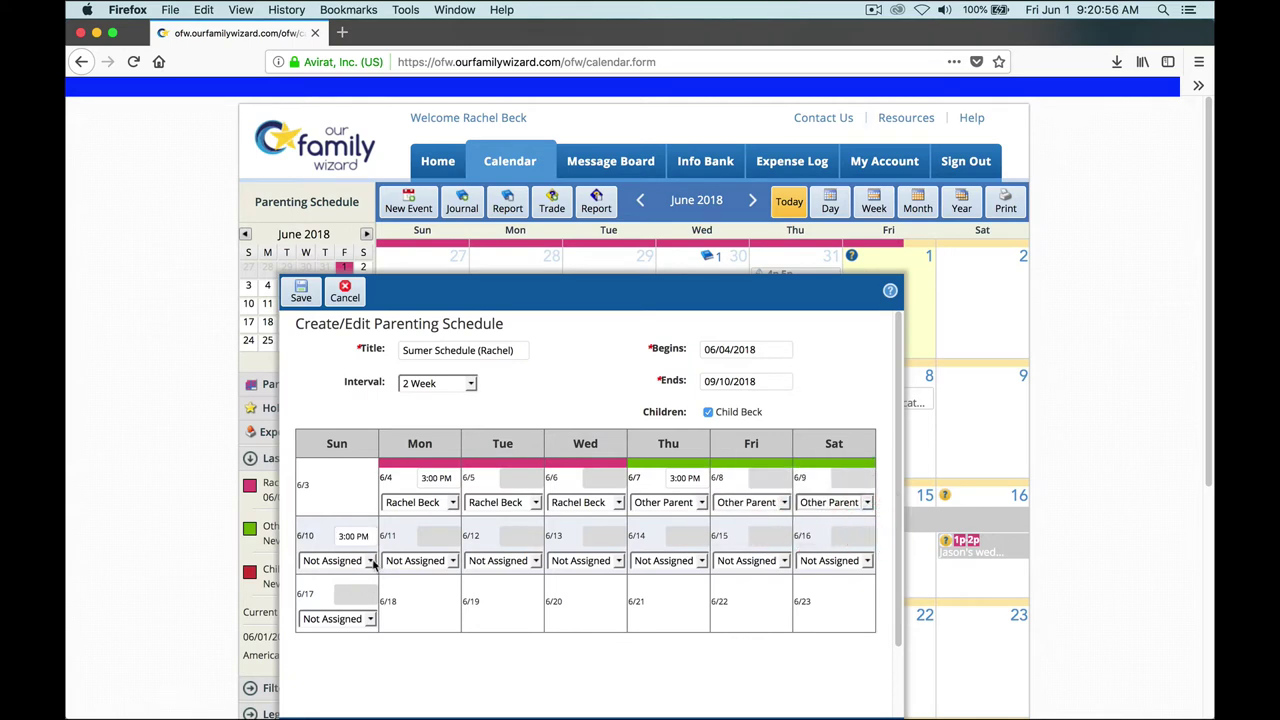
Step: Assign 6/10 through 6/13 to the account holder and Thursday 6/14 to Other Parent
{"action": "left_click", "coordinate": [373, 565]}
{"action": "left_click", "coordinate": [350, 572]}
{"action": "left_click", "coordinate": [452, 560]}
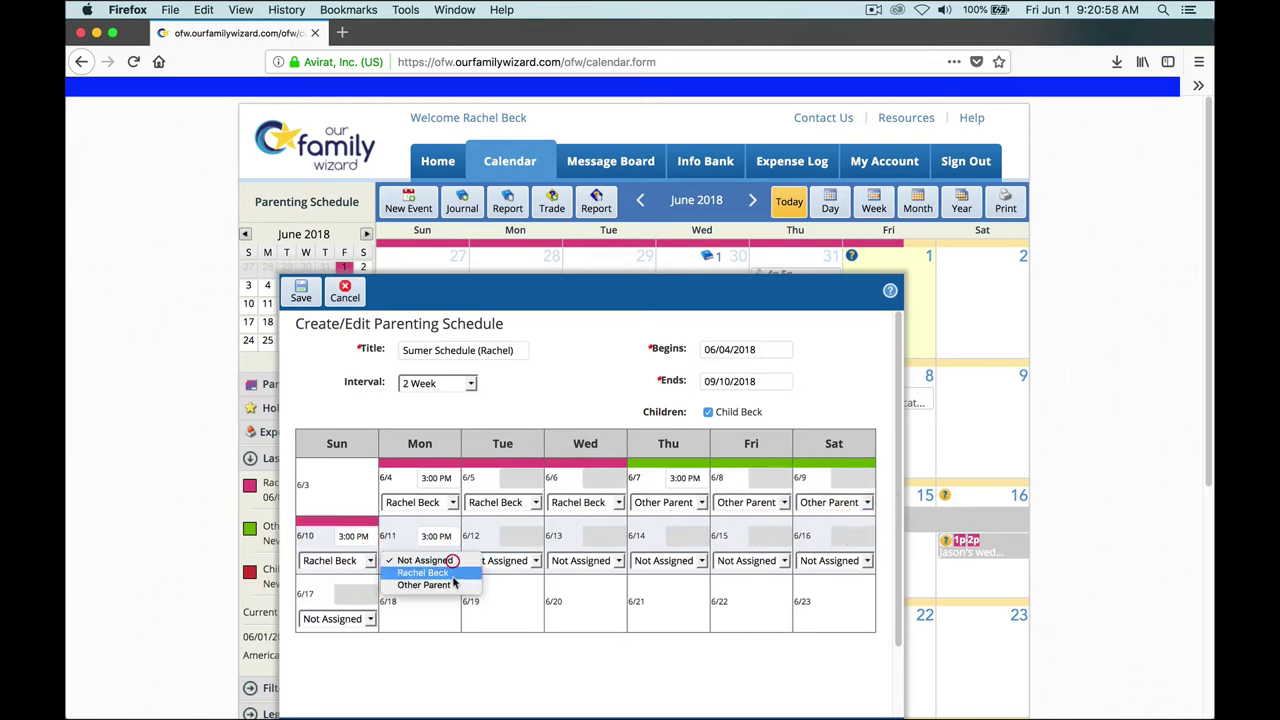
{"action": "left_click", "coordinate": [440, 572]}
{"action": "left_click", "coordinate": [475, 561]}
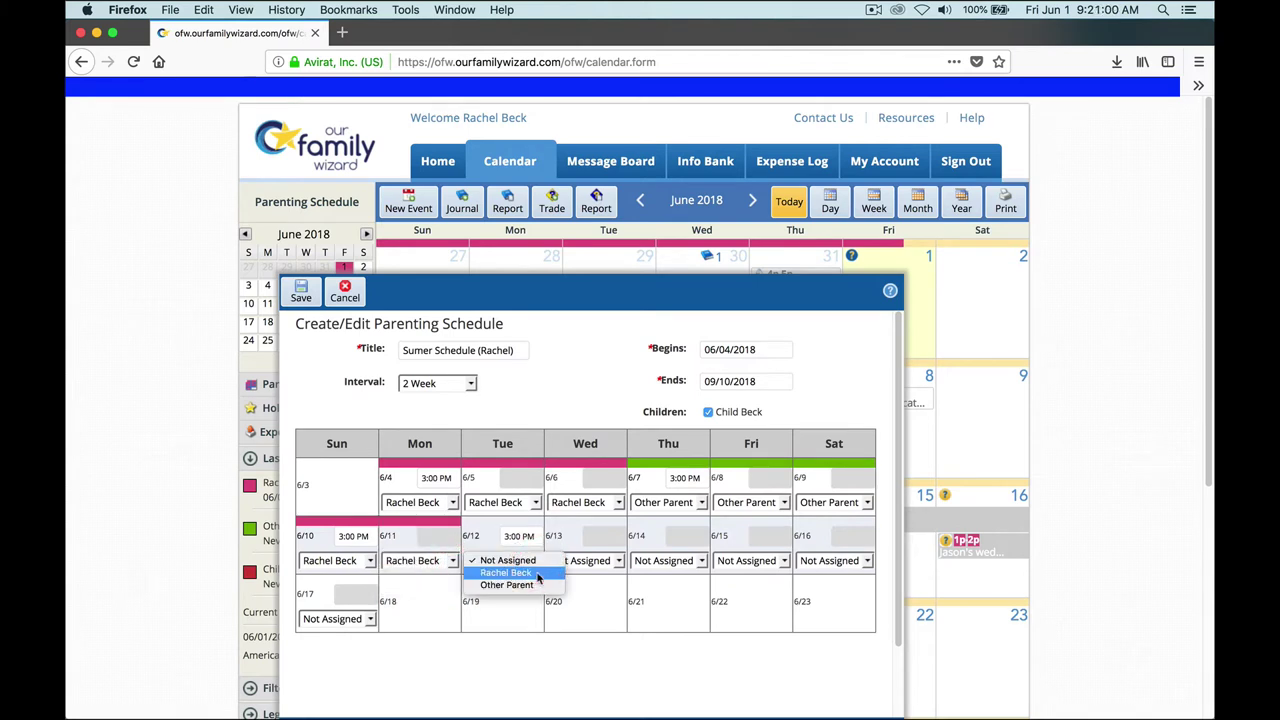
{"action": "left_click", "coordinate": [537, 573]}
{"action": "left_click", "coordinate": [614, 561]}
{"action": "left_click", "coordinate": [617, 572]}
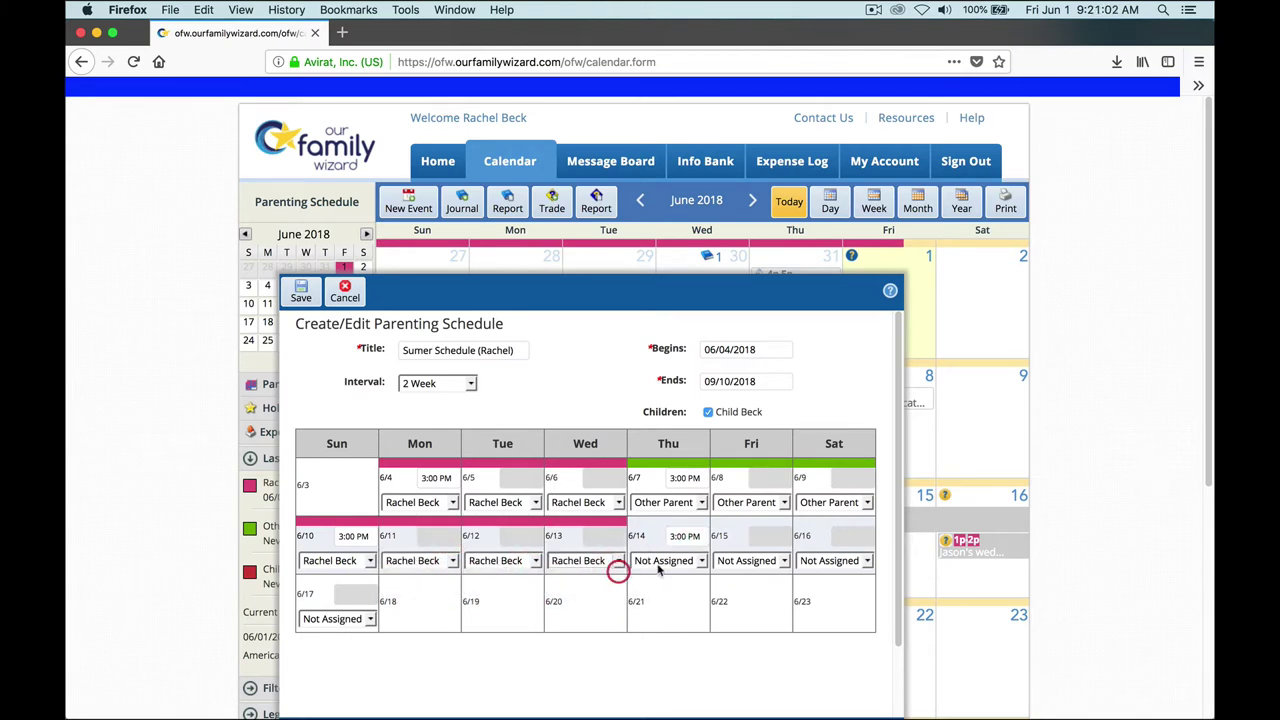
{"action": "left_click", "coordinate": [702, 561]}
{"action": "left_click", "coordinate": [697, 585]}
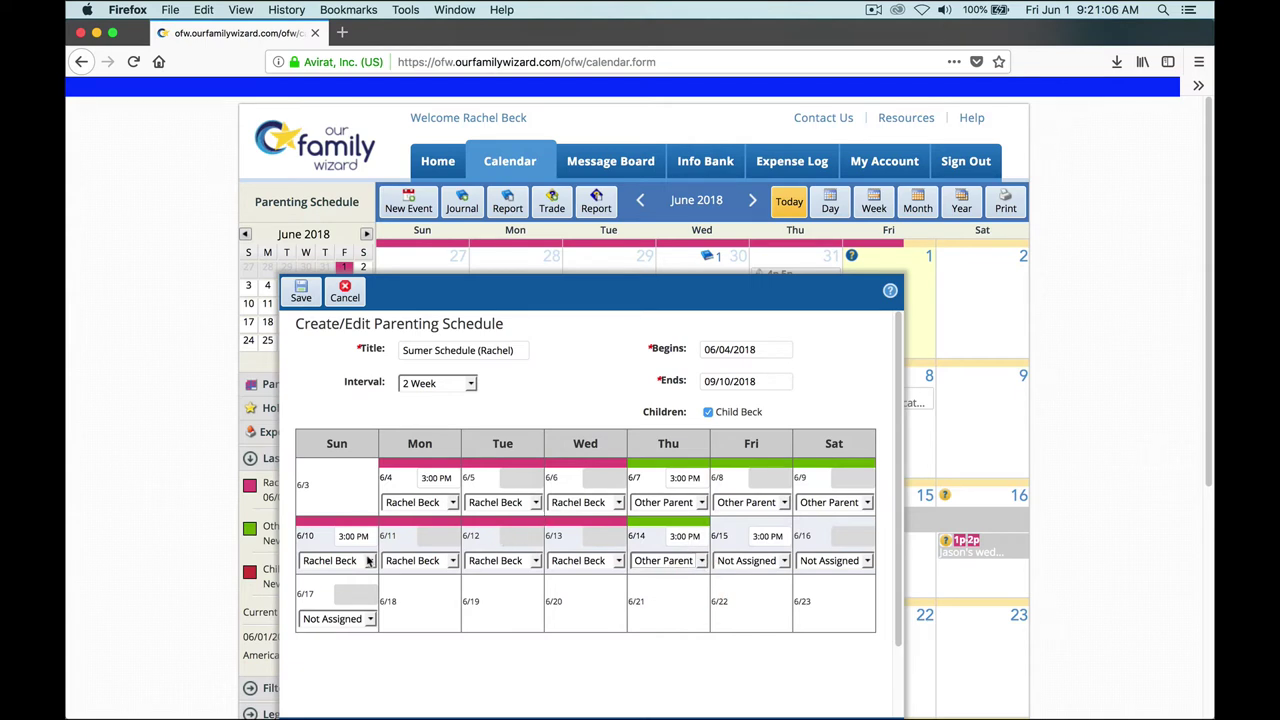
Step: Switch 6/12 and 6/13 to Other Parent and assign 6/15 through 6/17 to the account holder
{"action": "left_click", "coordinate": [527, 561]}
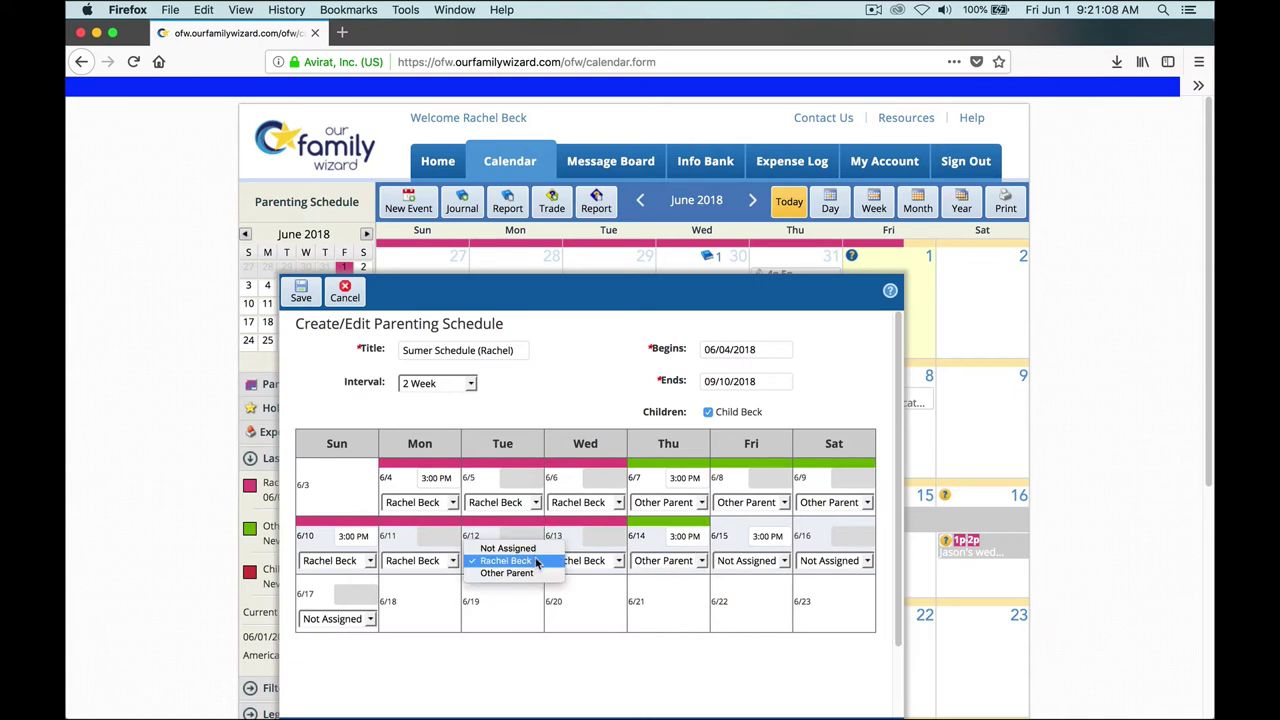
{"action": "left_click", "coordinate": [505, 573]}
{"action": "left_click", "coordinate": [612, 561]}
{"action": "left_click", "coordinate": [600, 573]}
{"action": "left_click", "coordinate": [787, 561]}
{"action": "left_click", "coordinate": [757, 573]}
{"action": "left_click", "coordinate": [866, 561]}
{"action": "left_click", "coordinate": [870, 577]}
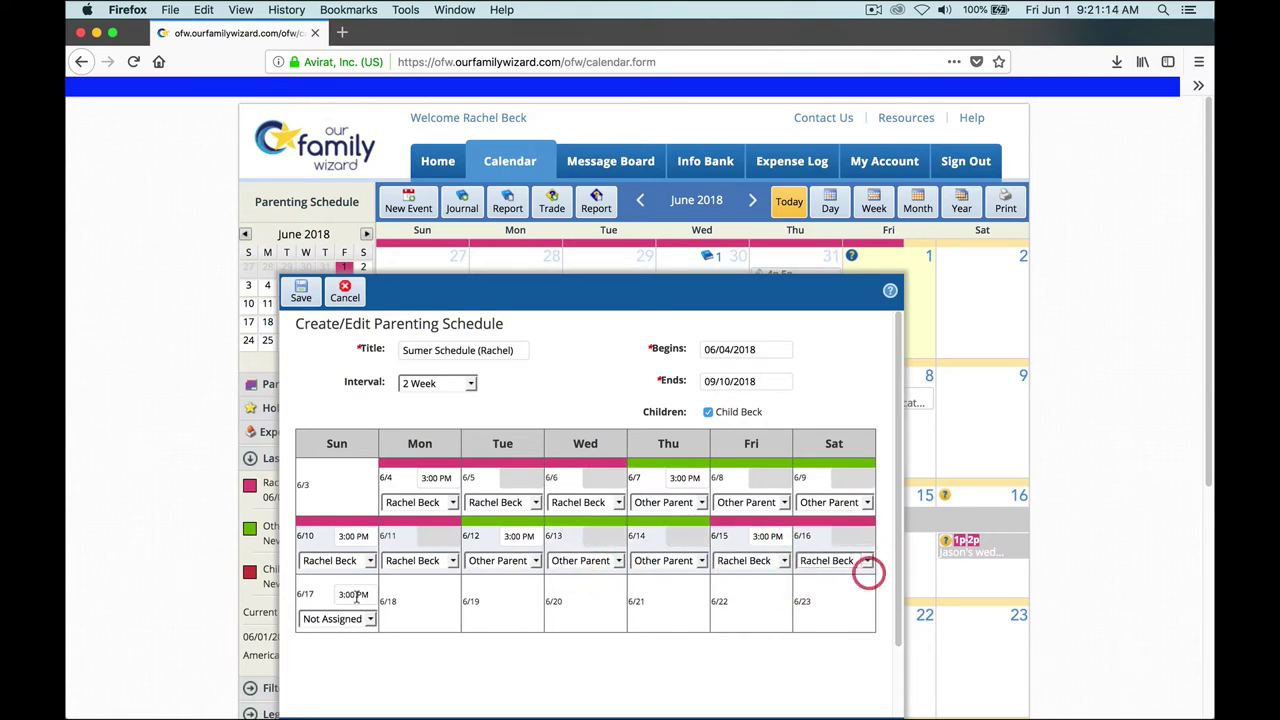
{"action": "left_click", "coordinate": [369, 619]}
{"action": "left_click", "coordinate": [367, 630]}
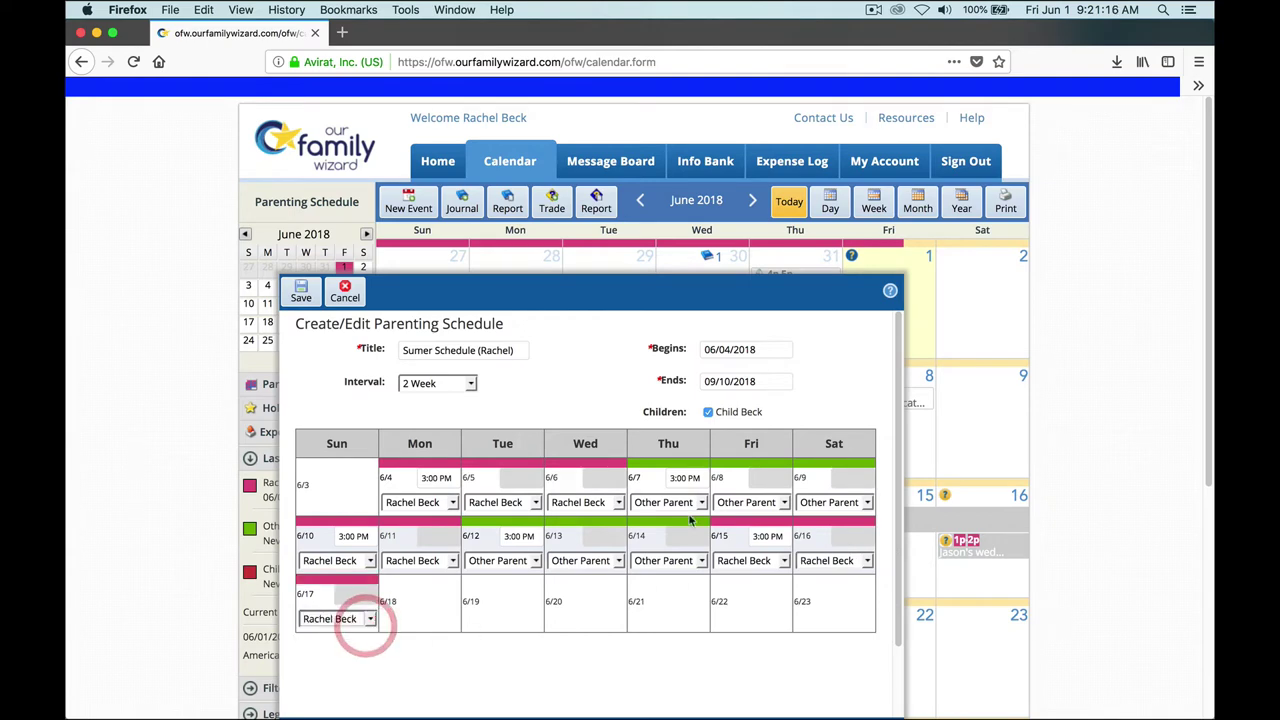
Step: Save the summer schedule, then preview the custody calendar in Year view and close it
{"action": "left_click", "coordinate": [306, 292]}
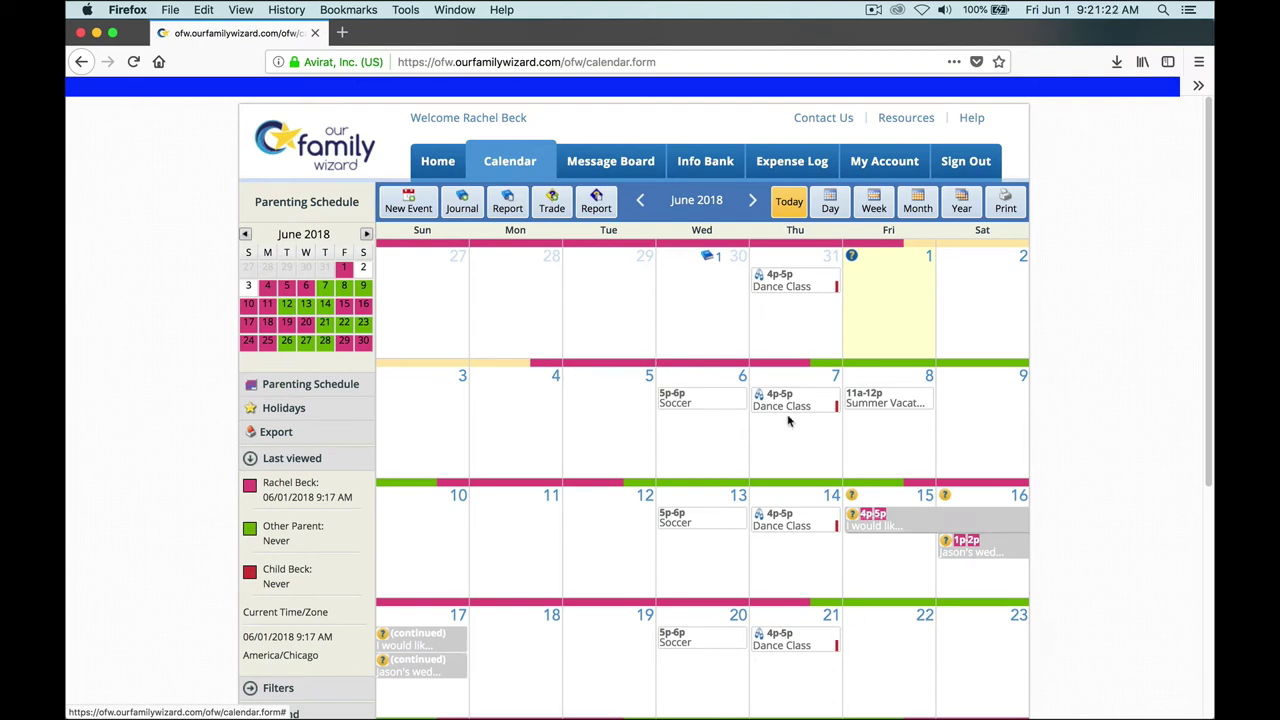
{"action": "left_click", "coordinate": [960, 204]}
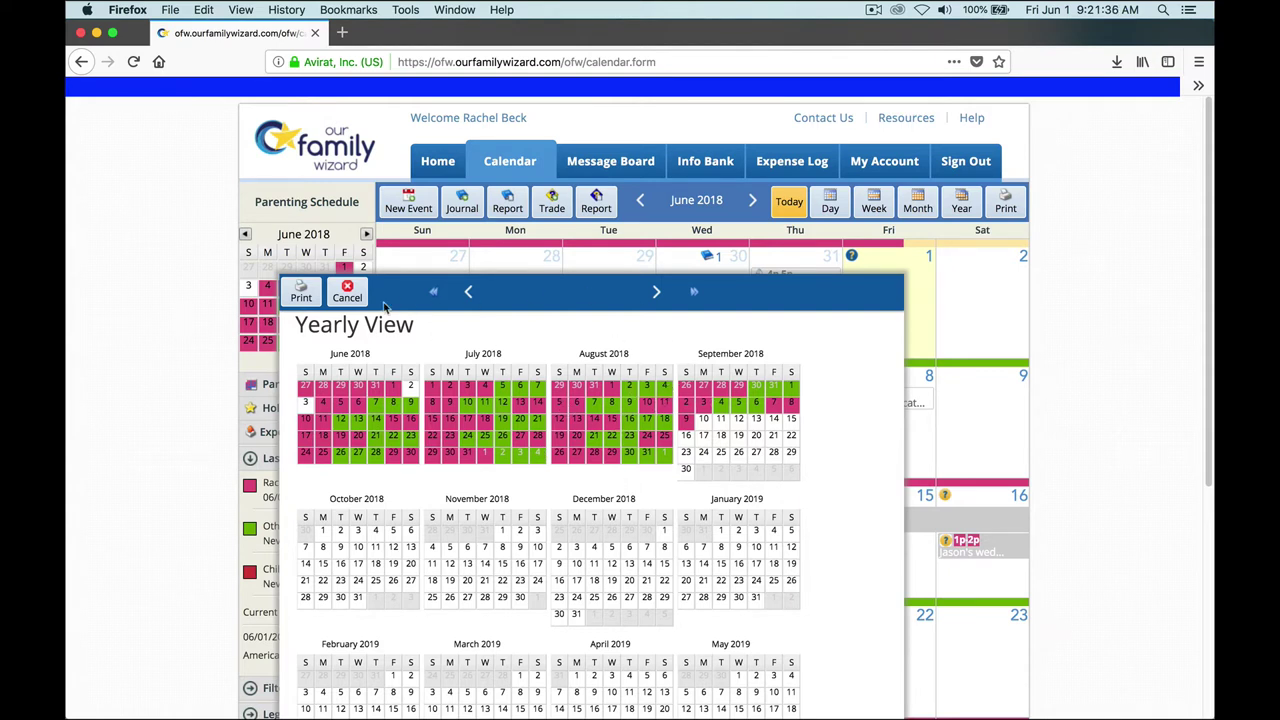
{"action": "left_click", "coordinate": [346, 297]}
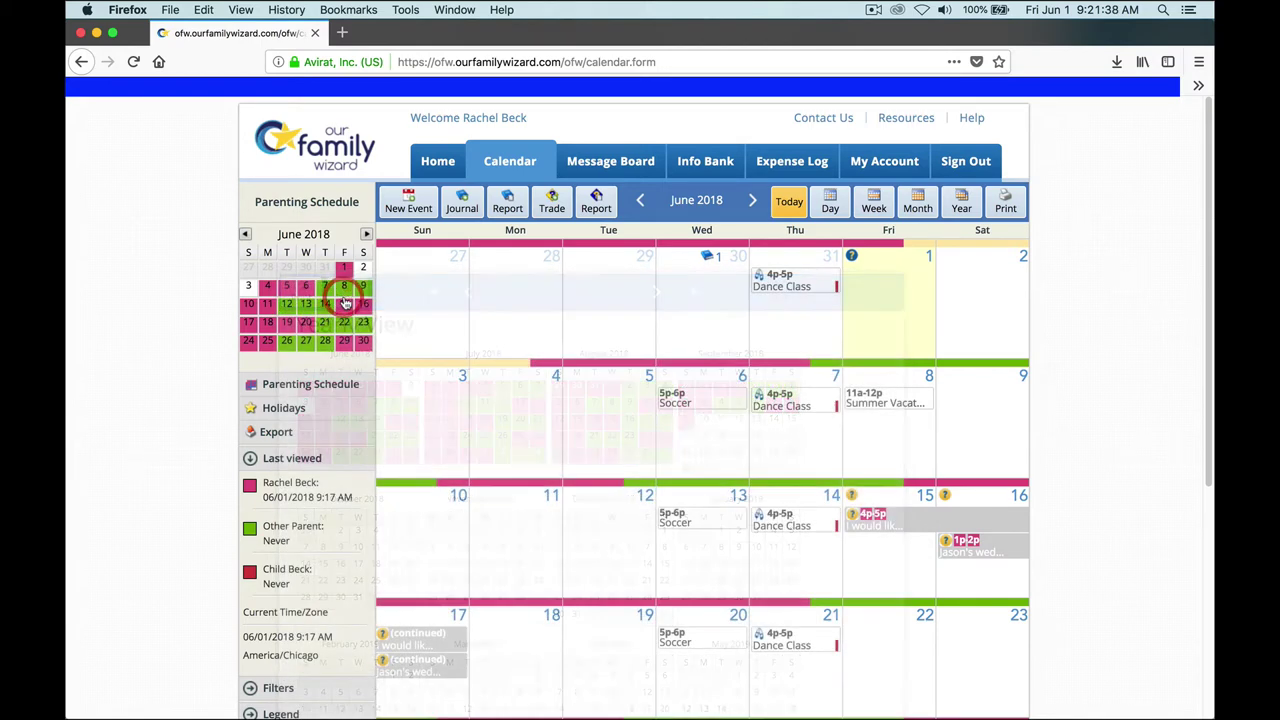
Step: Start a new parenting schedule titled as the vacation with Dad, adding the children's names
{"action": "left_click", "coordinate": [347, 387]}
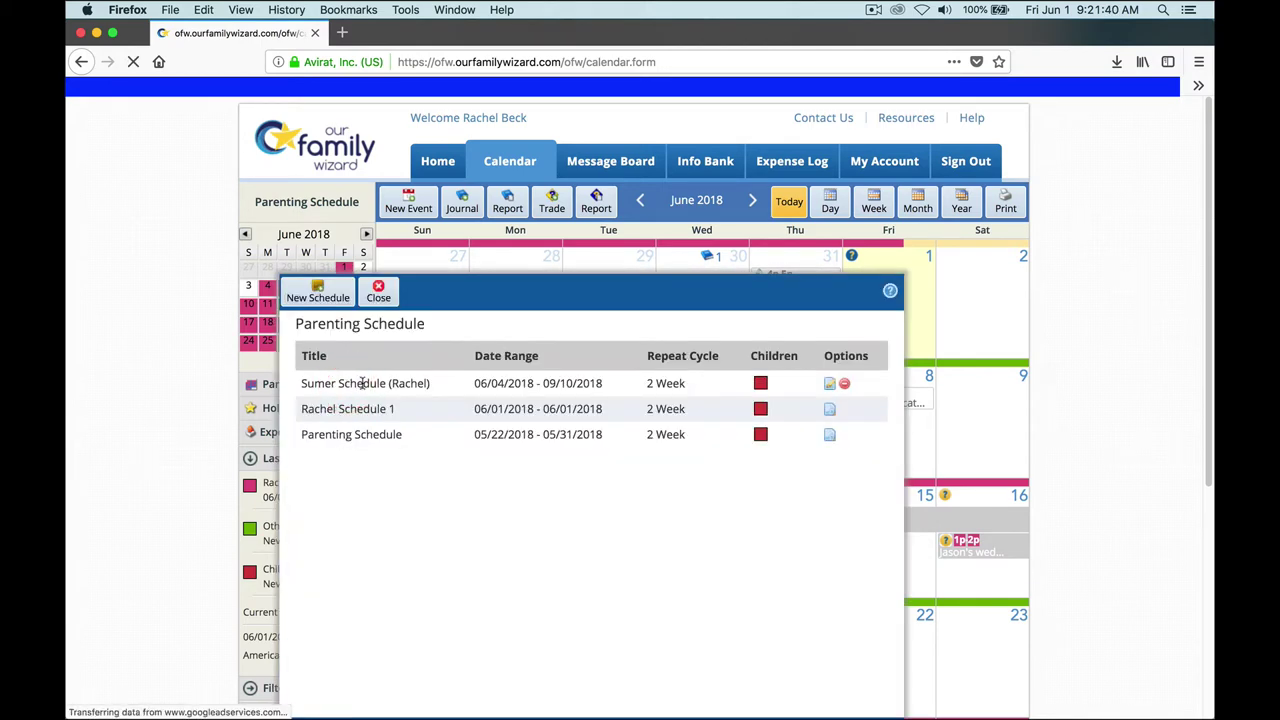
{"action": "left_click", "coordinate": [296, 290]}
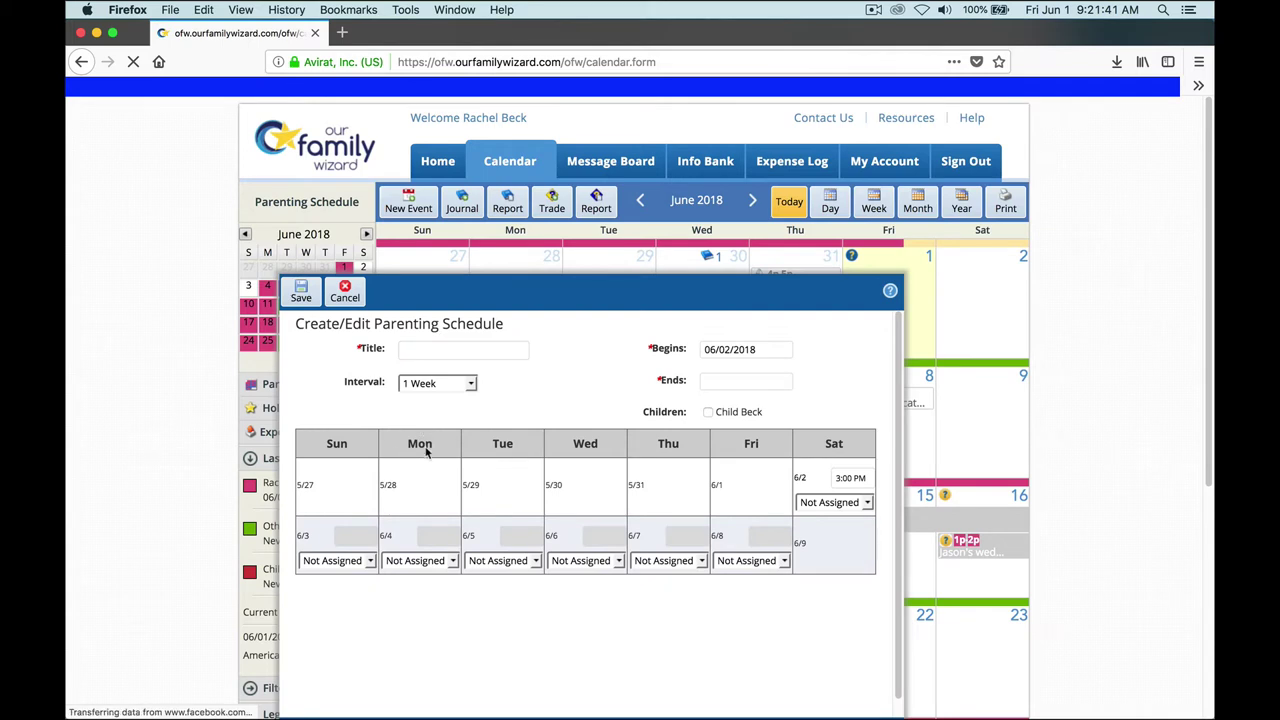
{"action": "left_click", "coordinate": [441, 354]}
{"action": "type", "text": "Rya"}
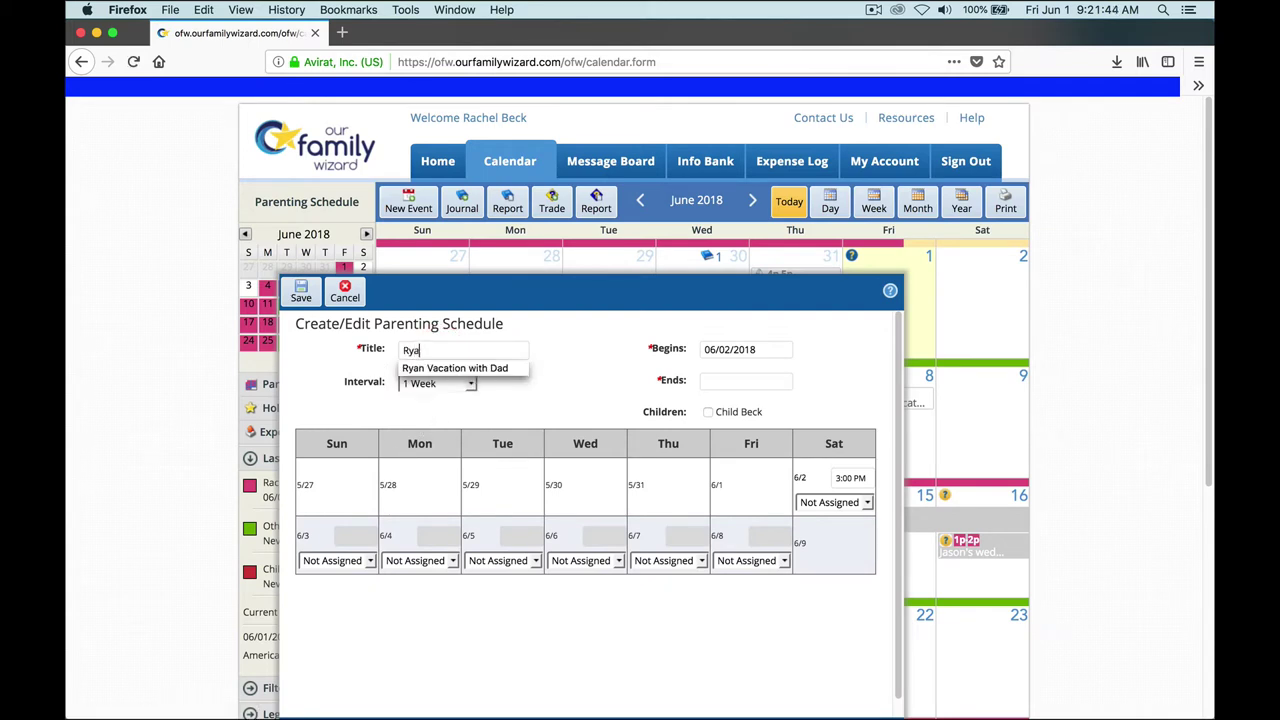
{"action": "type", "text": "n"}
{"action": "key", "text": "Down"}
{"action": "key", "text": "Return"}
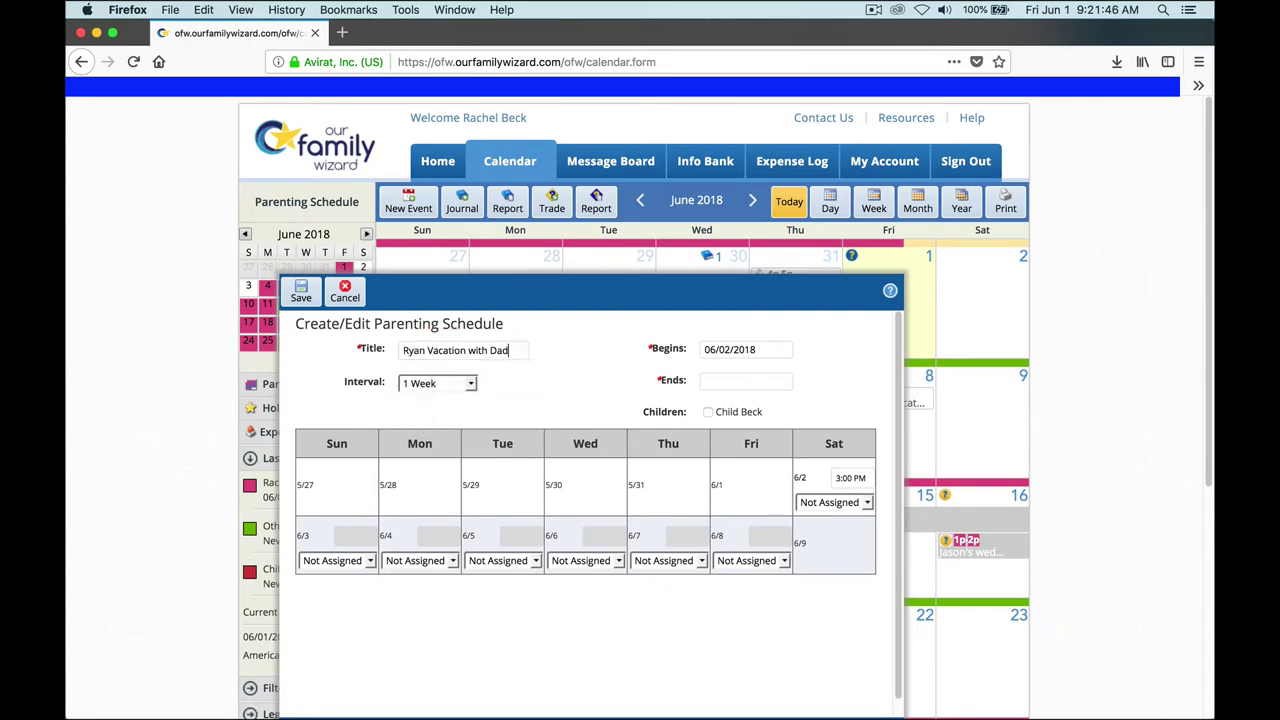
{"action": "type", "text": "(rachel)"}
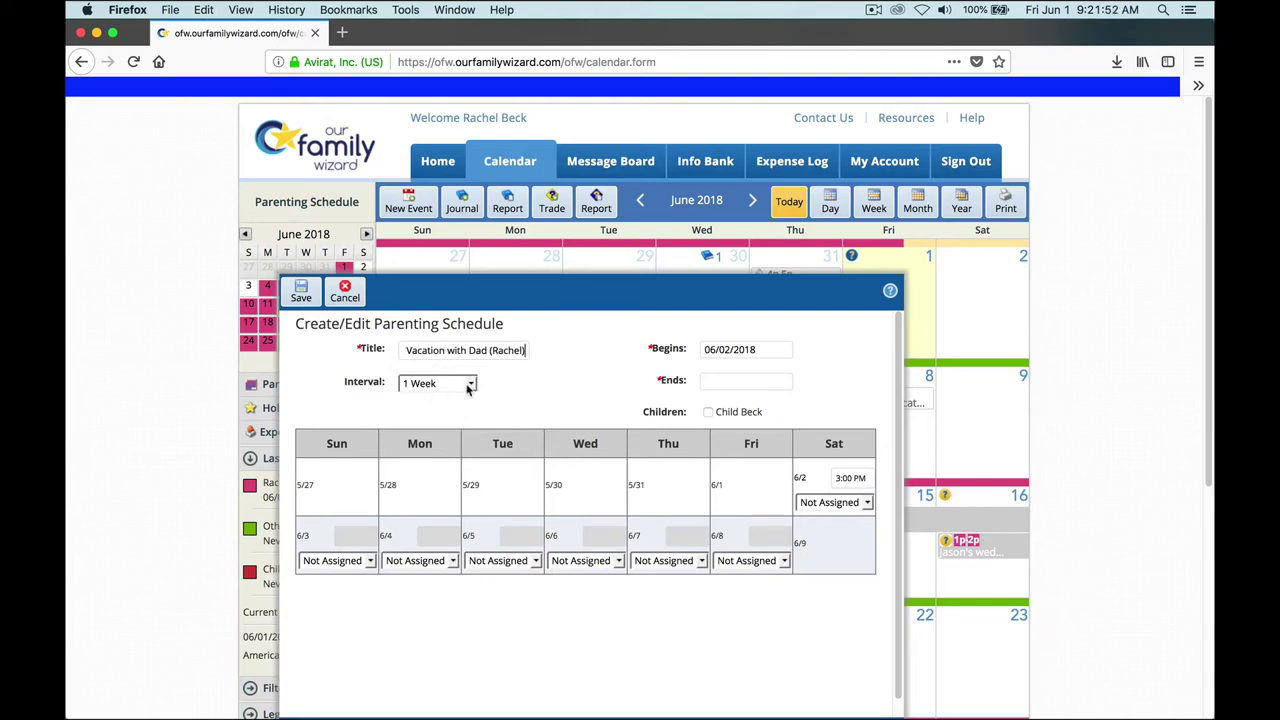
Step: Set the schedule to run from 06/25/2018 to 07/02/2018 and review its interval options
{"action": "left_click", "coordinate": [736, 350]}
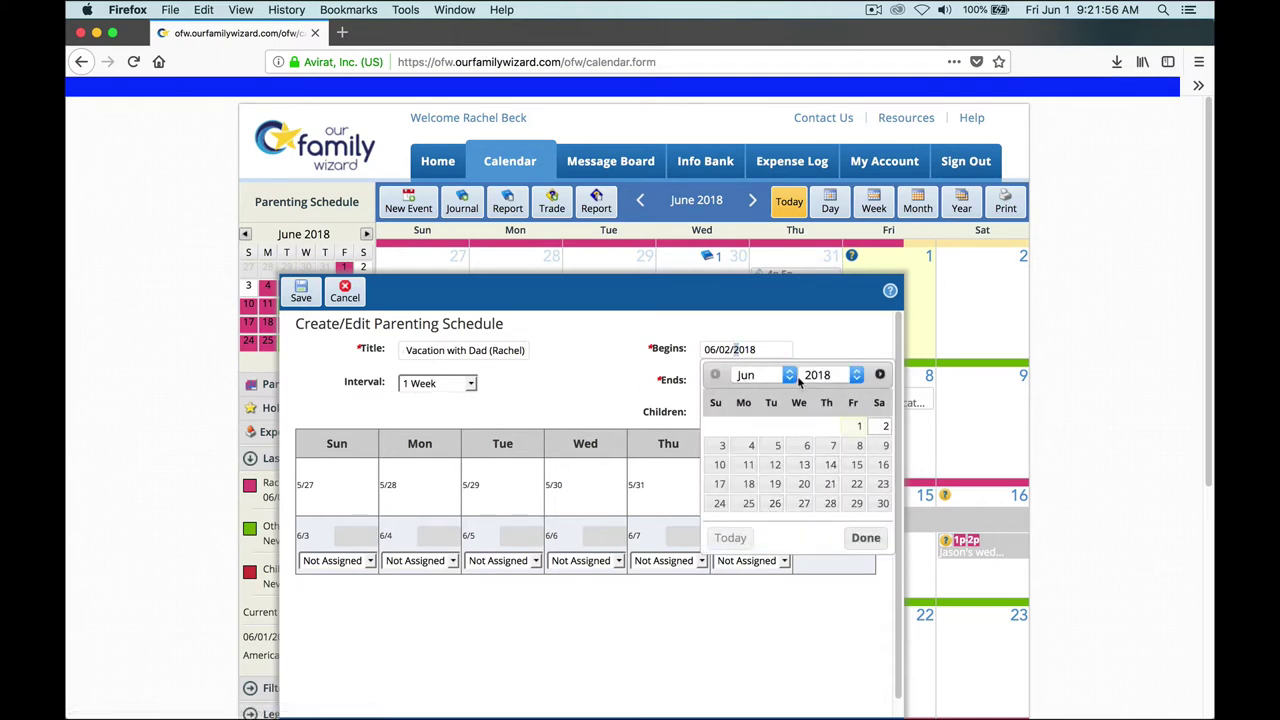
{"action": "left_click", "coordinate": [752, 505]}
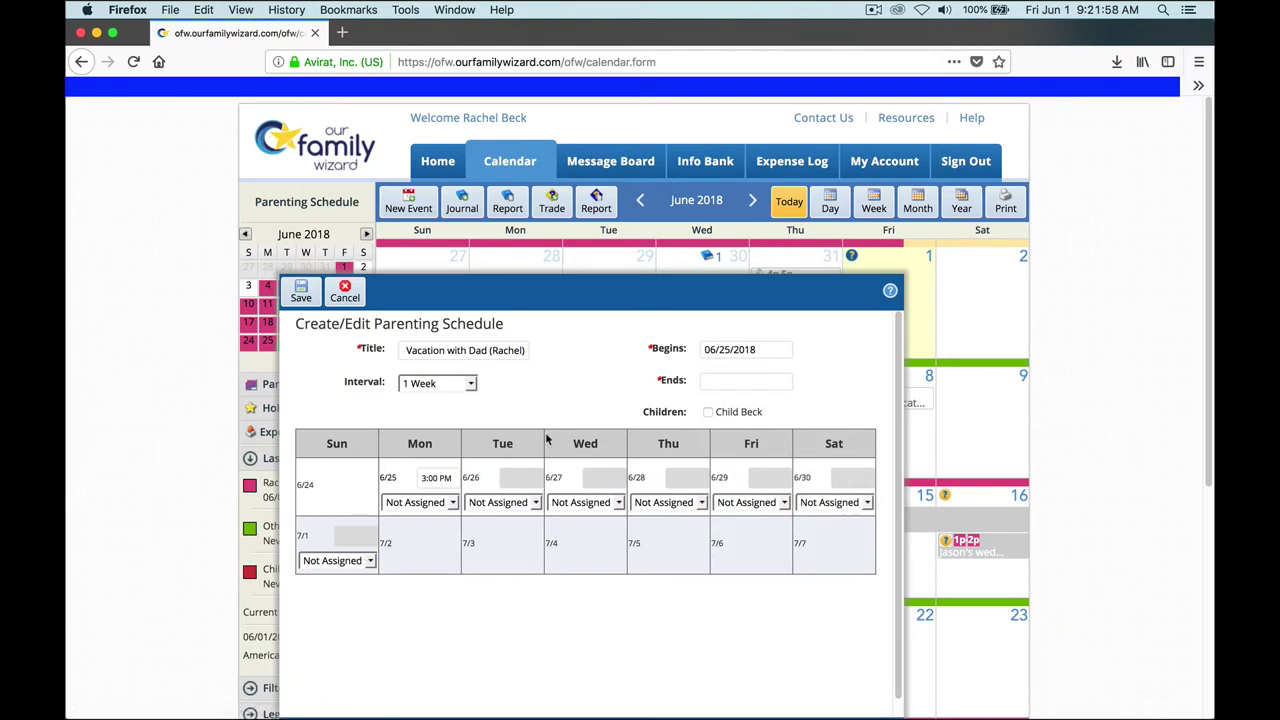
{"action": "left_click", "coordinate": [726, 382]}
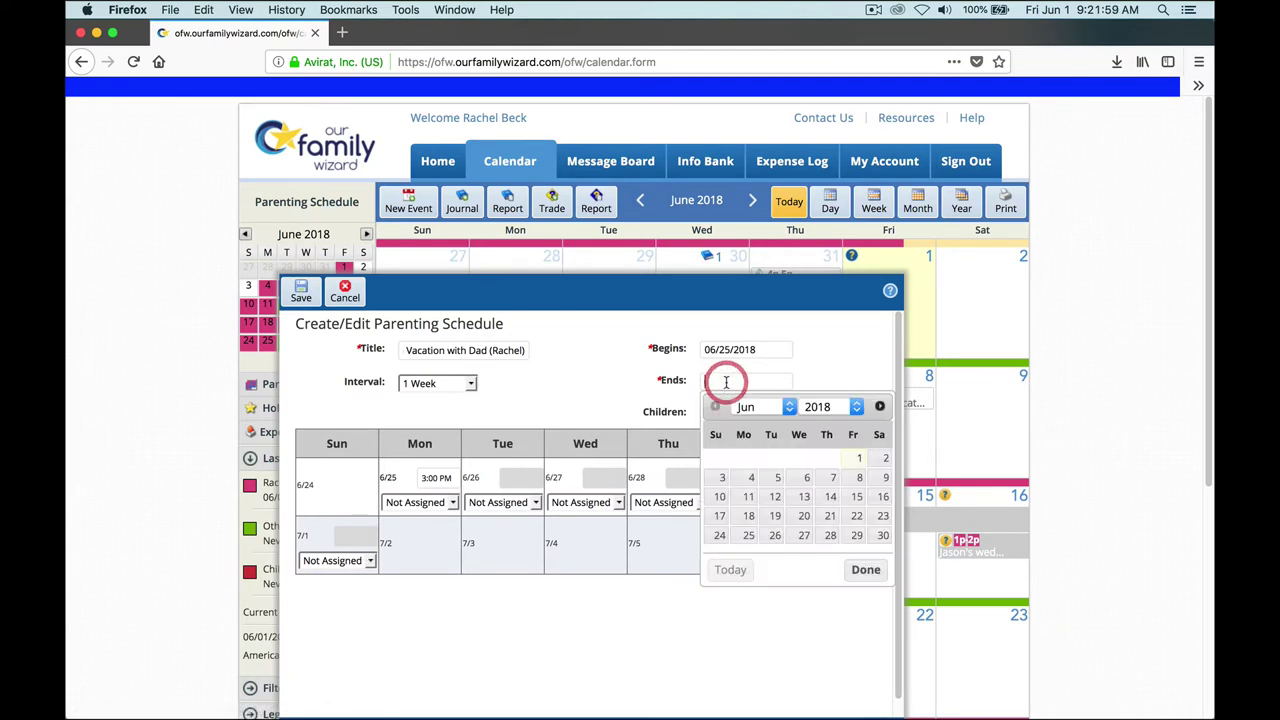
{"action": "left_click", "coordinate": [881, 406]}
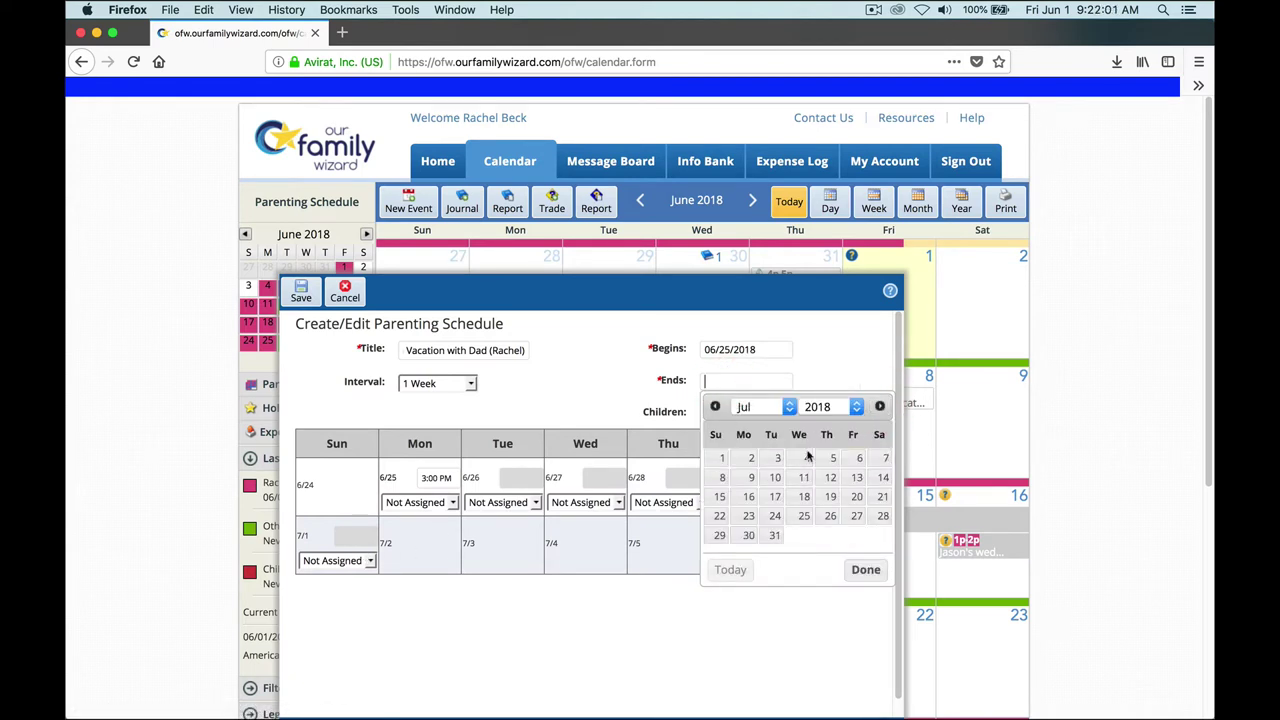
{"action": "left_click", "coordinate": [751, 463]}
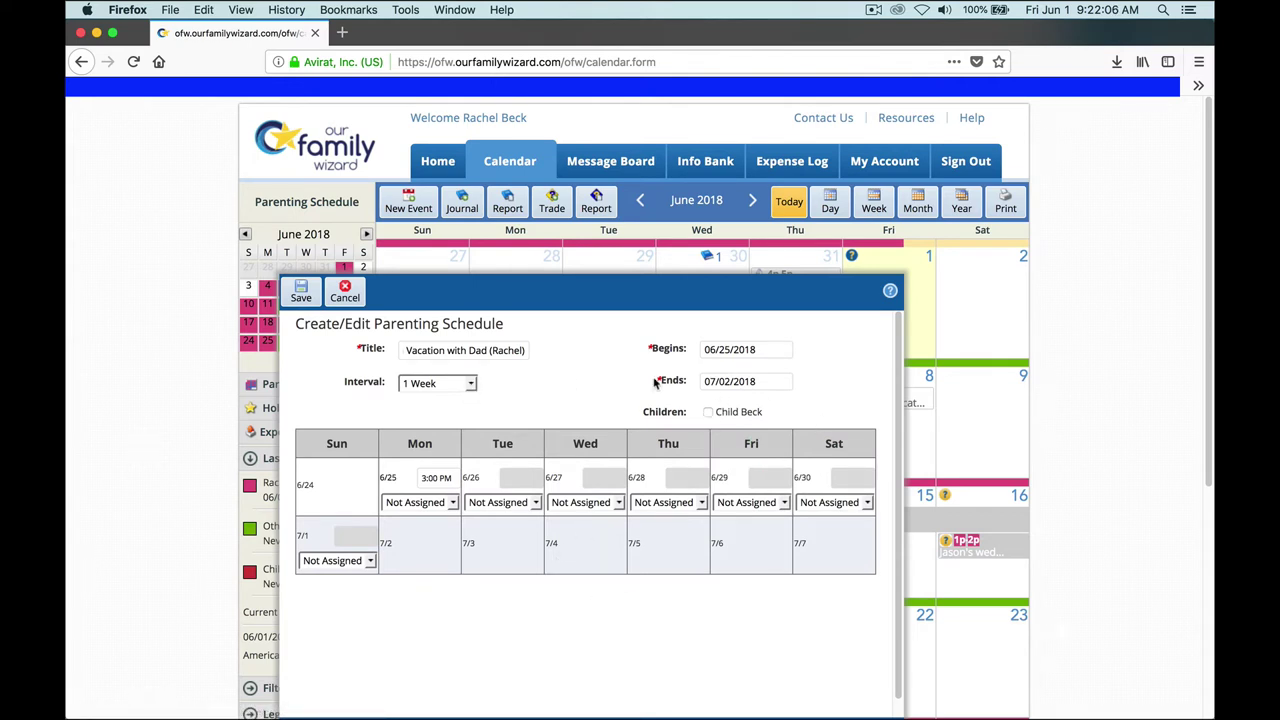
{"action": "left_click", "coordinate": [471, 384]}
Step: Keep the 1 Week interval and assign Mon 6/25 through Wed 6/27 to Other Parent
{"action": "left_click", "coordinate": [470, 384]}
{"action": "left_click", "coordinate": [453, 503]}
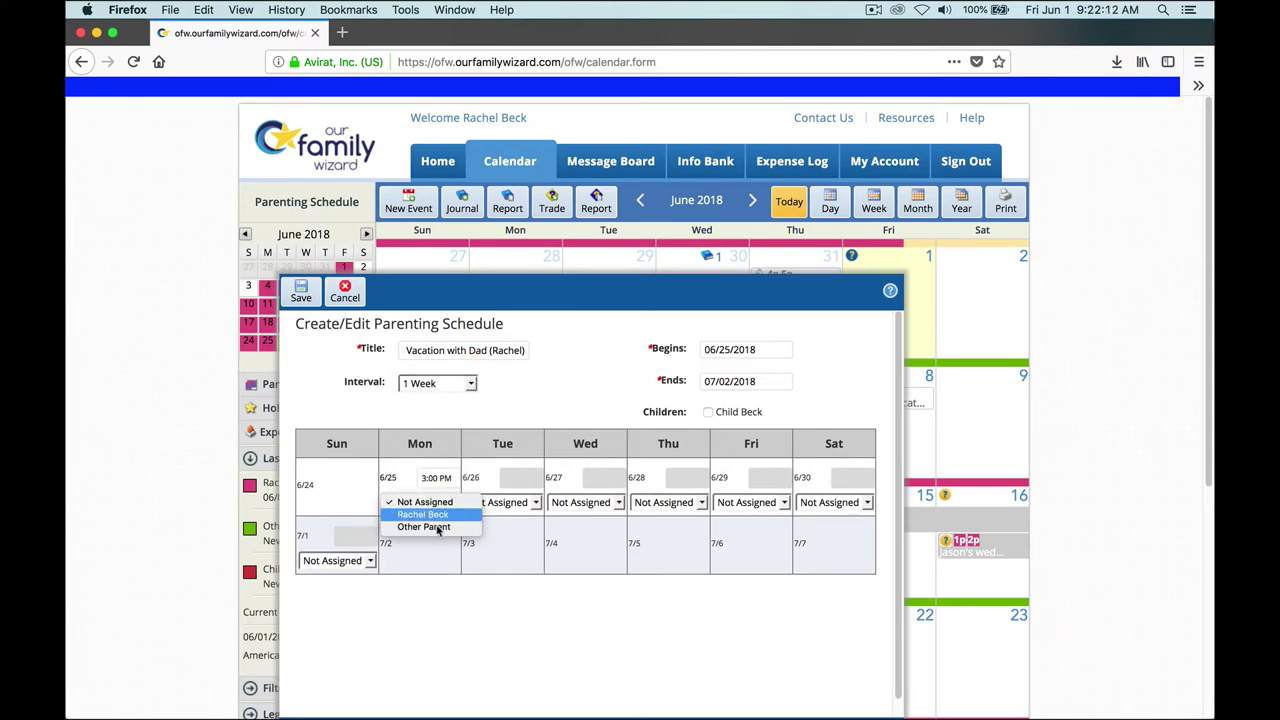
{"action": "left_click", "coordinate": [420, 527]}
{"action": "left_click", "coordinate": [515, 502]}
{"action": "left_click", "coordinate": [520, 527]}
{"action": "left_click", "coordinate": [595, 502]}
{"action": "left_click", "coordinate": [586, 527]}
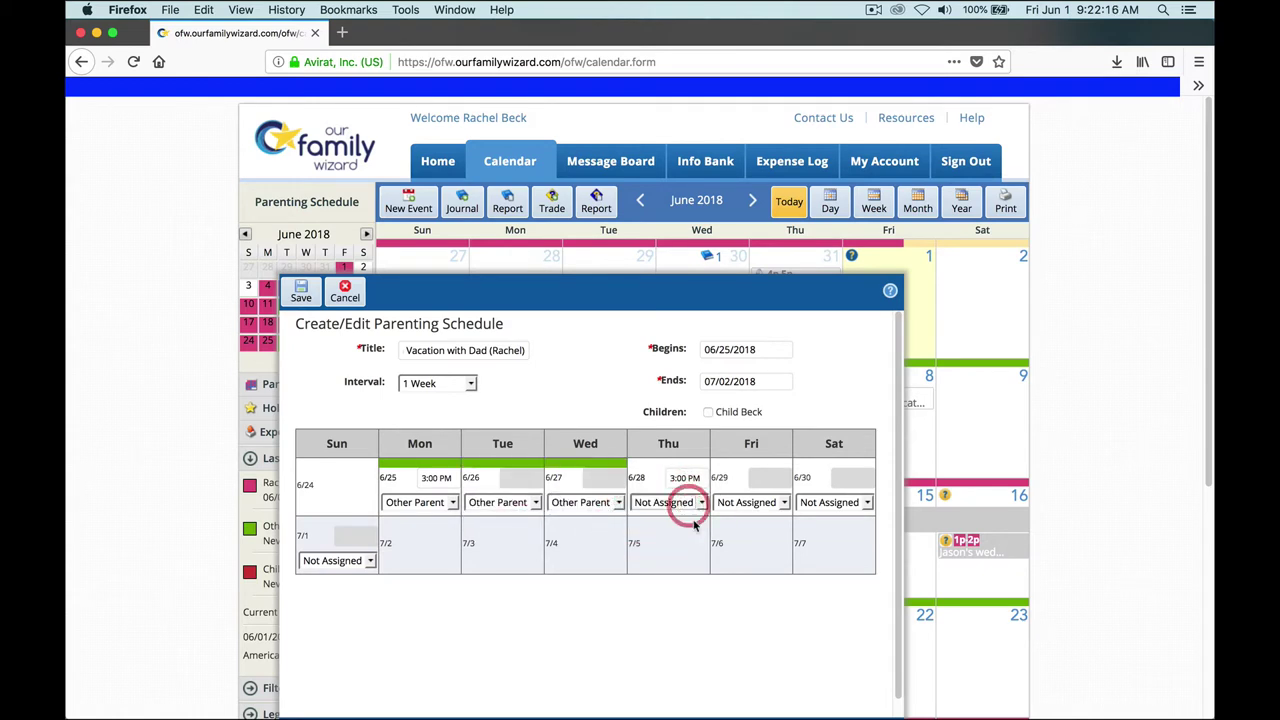
Step: Assign Thu 6/28 through Sun 7/1 to Other Parent and save the vacation schedule
{"action": "left_click", "coordinate": [689, 503]}
{"action": "left_click", "coordinate": [697, 518]}
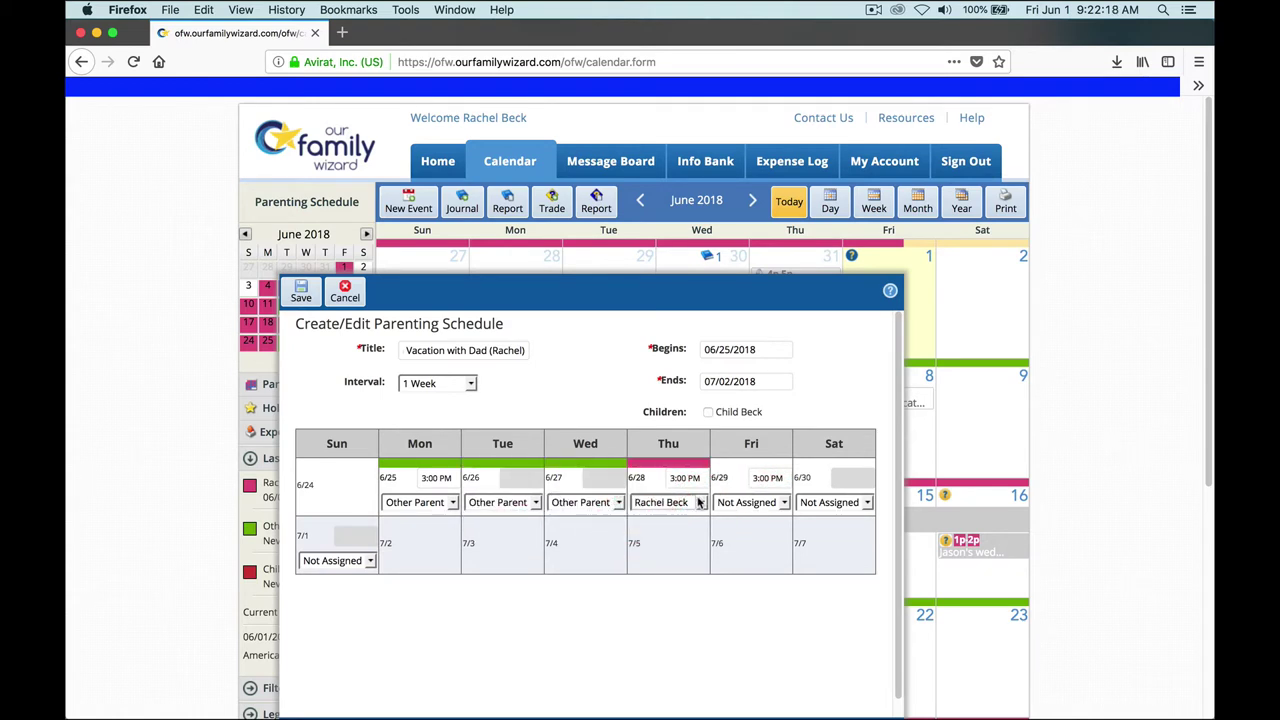
{"action": "left_click", "coordinate": [692, 503]}
{"action": "left_click", "coordinate": [697, 516]}
{"action": "left_click", "coordinate": [724, 505]}
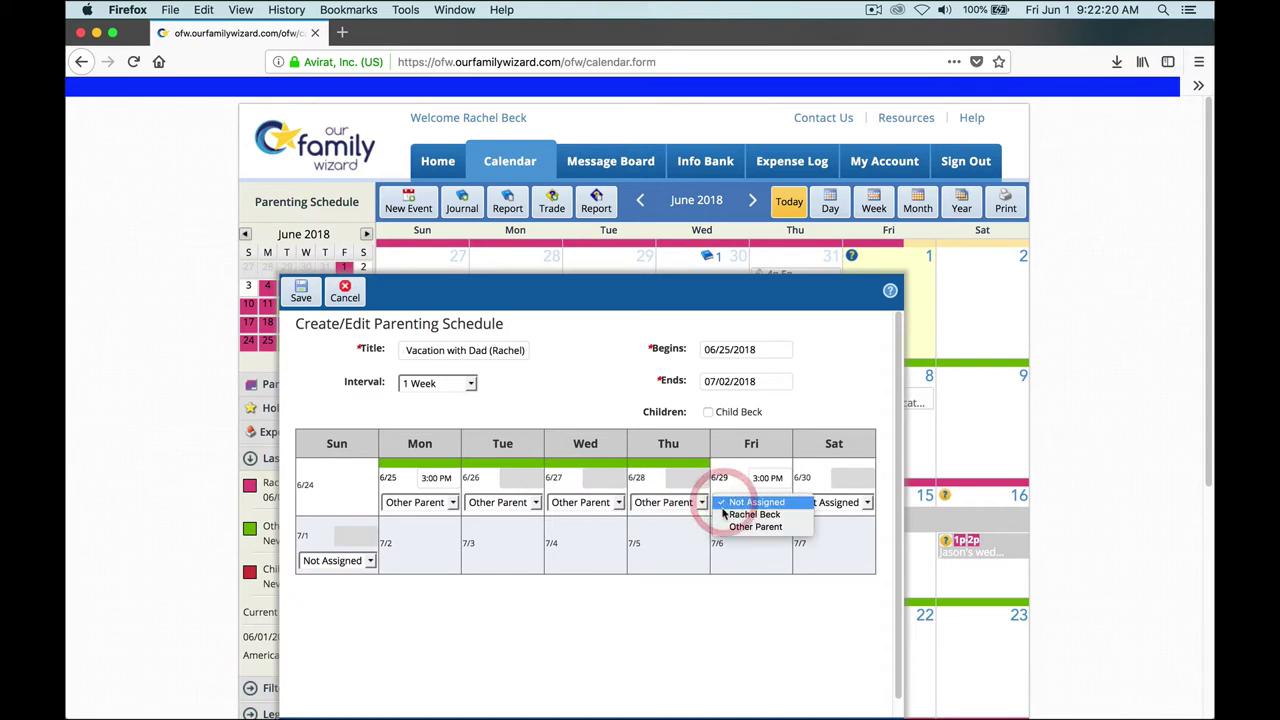
{"action": "left_click", "coordinate": [745, 527]}
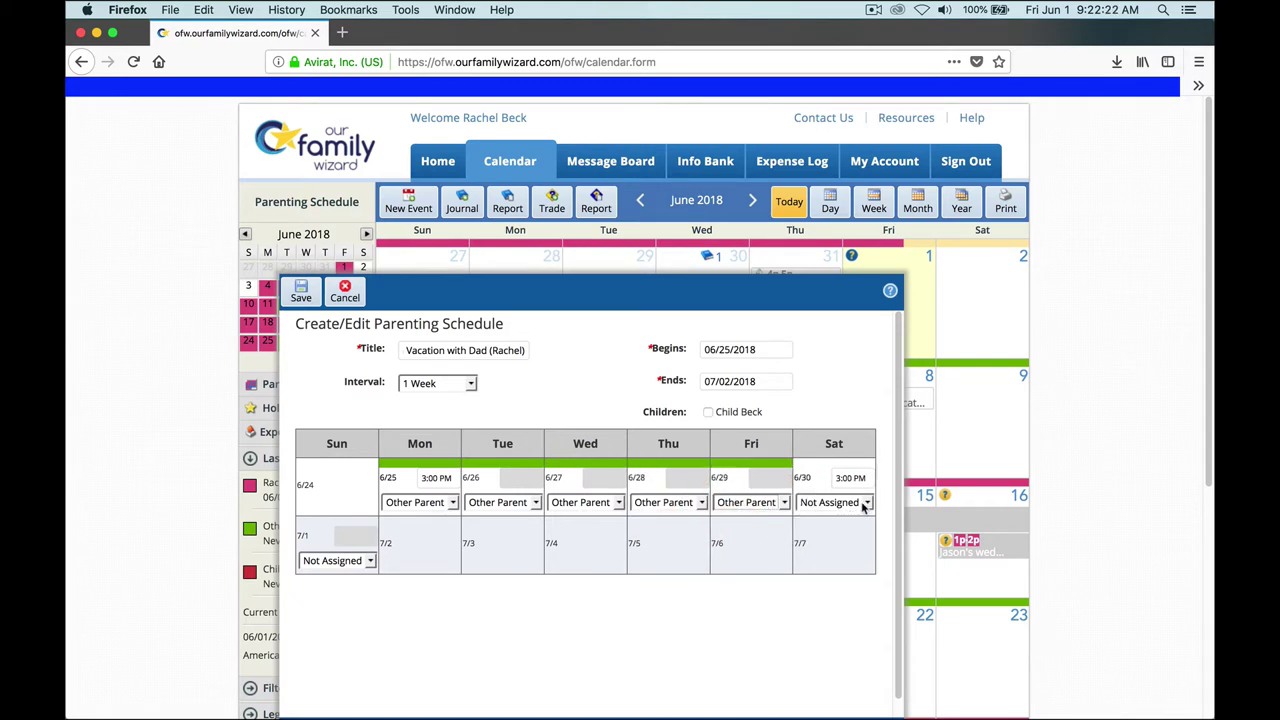
{"action": "left_click", "coordinate": [866, 503]}
{"action": "left_click", "coordinate": [851, 526]}
{"action": "left_click", "coordinate": [358, 561]}
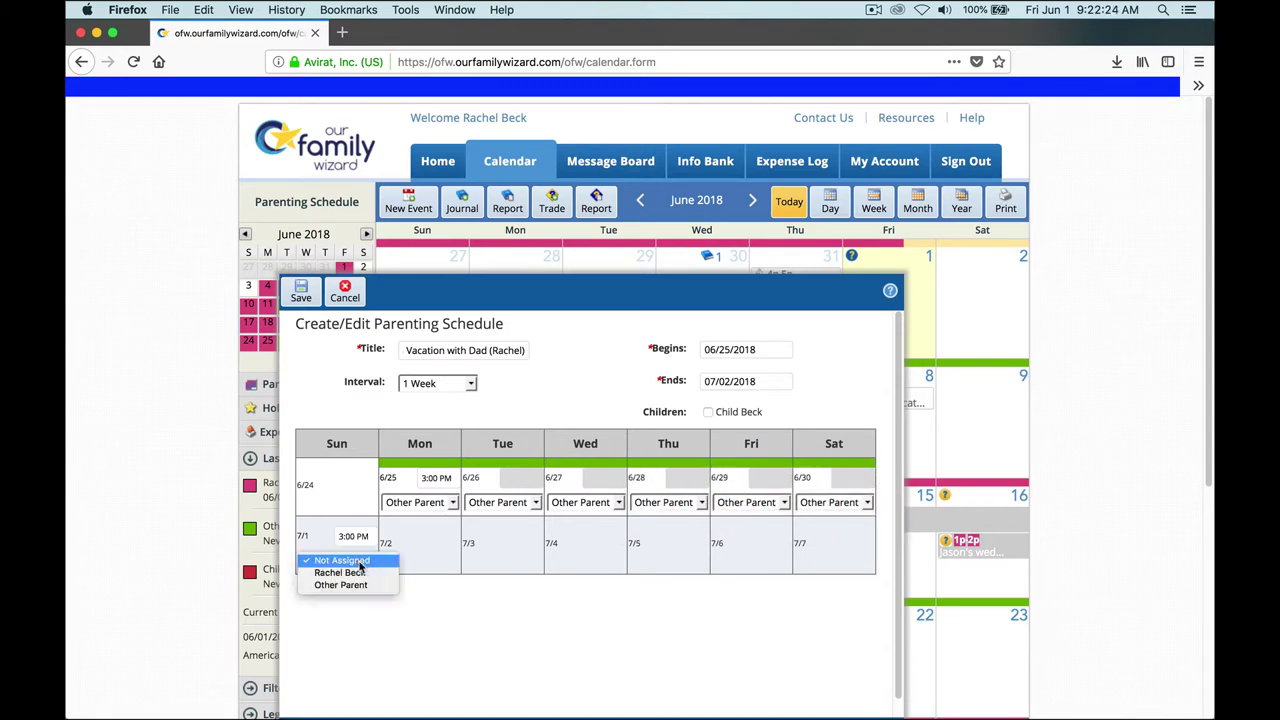
{"action": "left_click", "coordinate": [356, 586]}
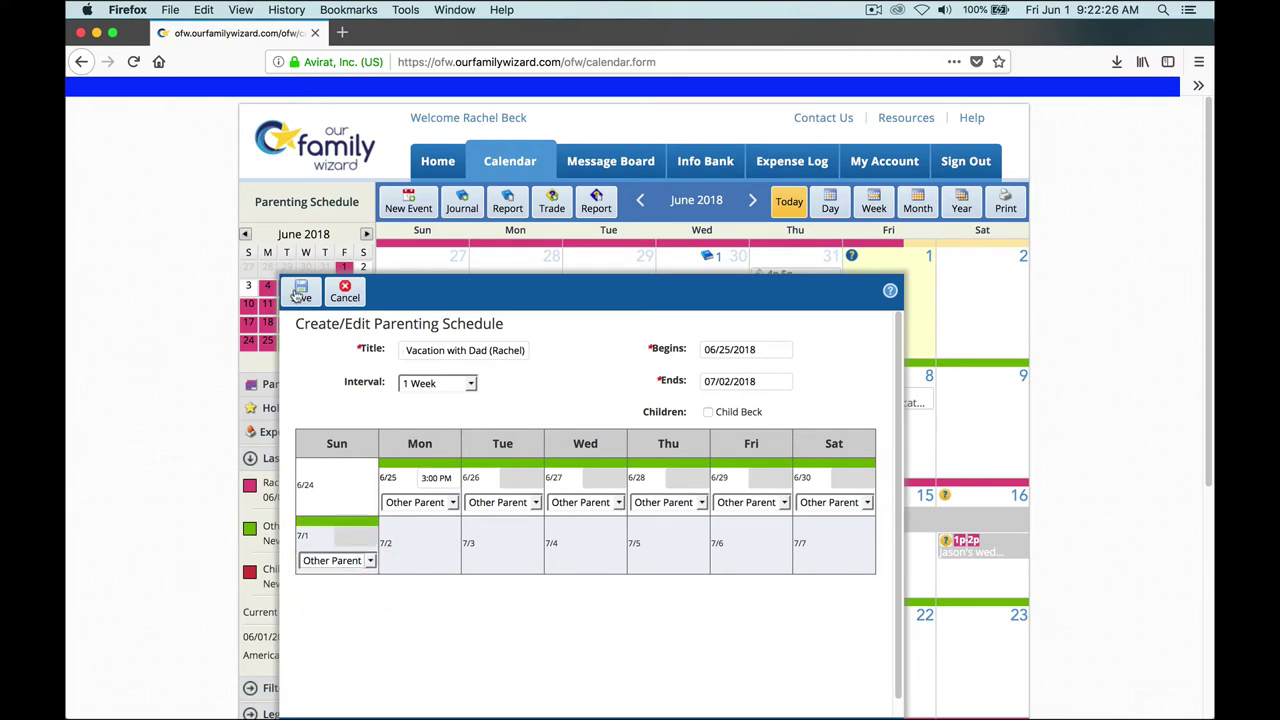
{"action": "left_click", "coordinate": [298, 295]}
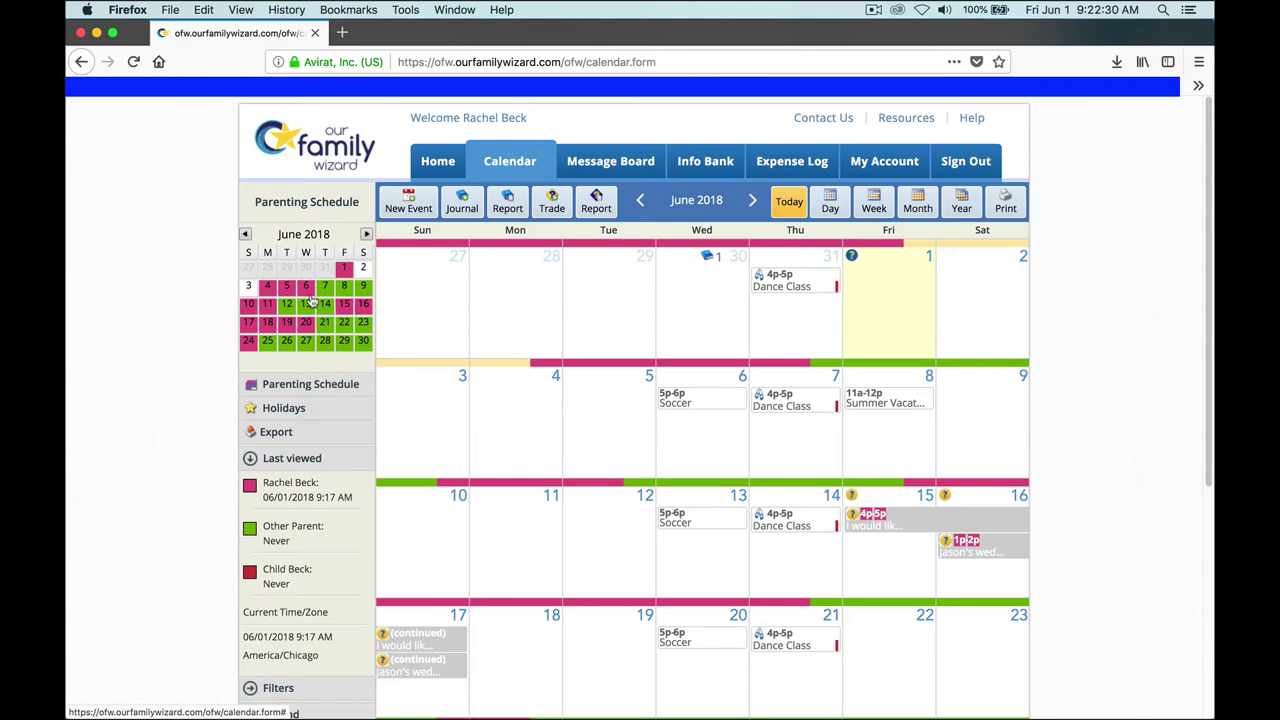
{"action": "left_click", "coordinate": [960, 204]}
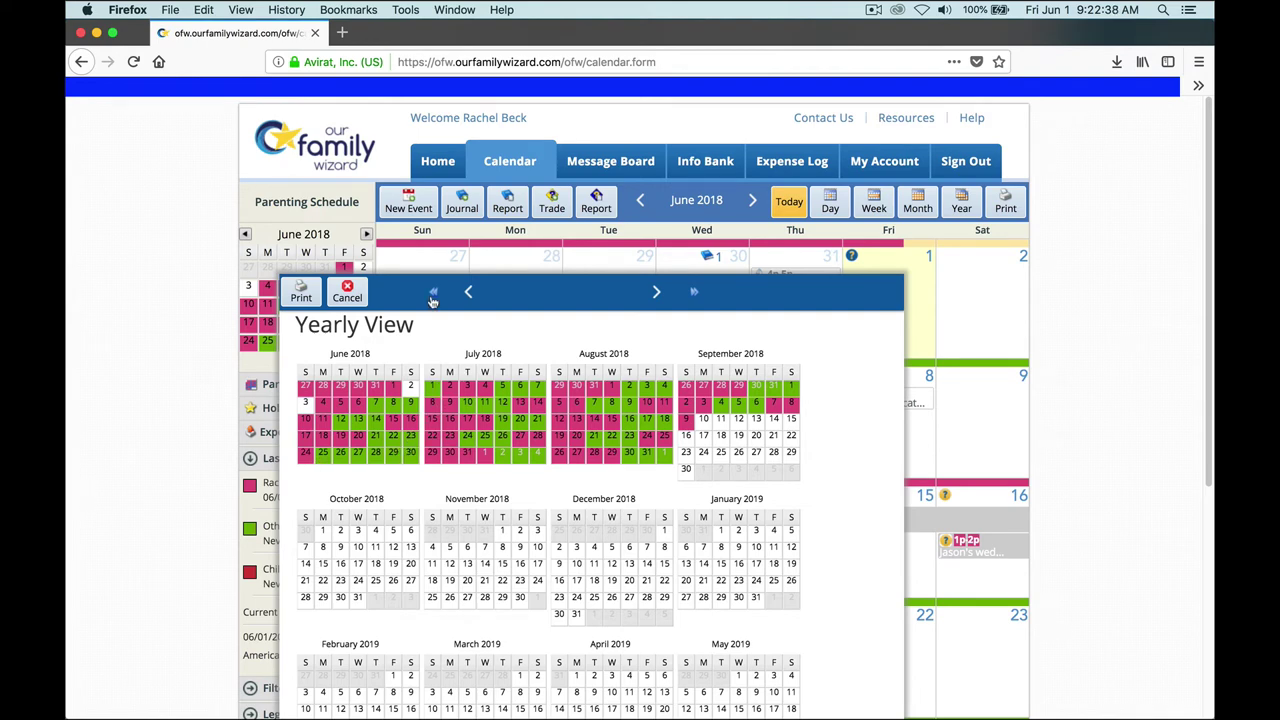
{"action": "left_click", "coordinate": [347, 292]}
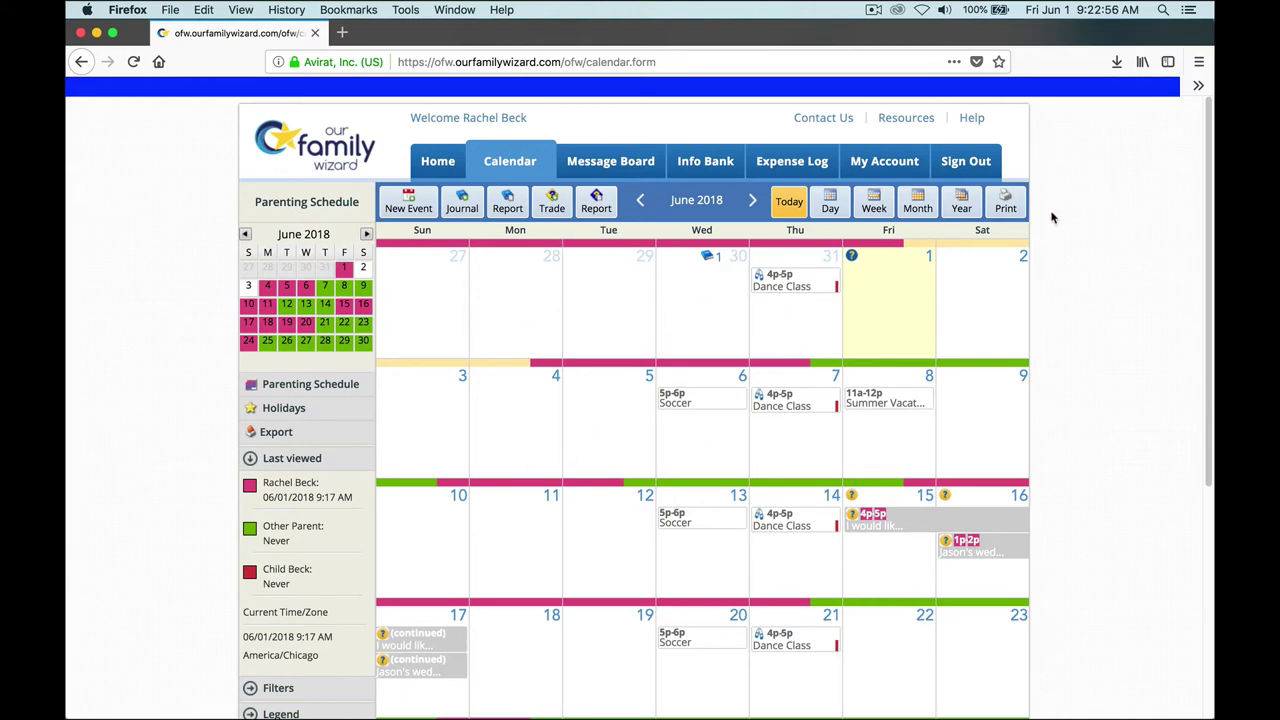
{"action": "left_click", "coordinate": [961, 203]}
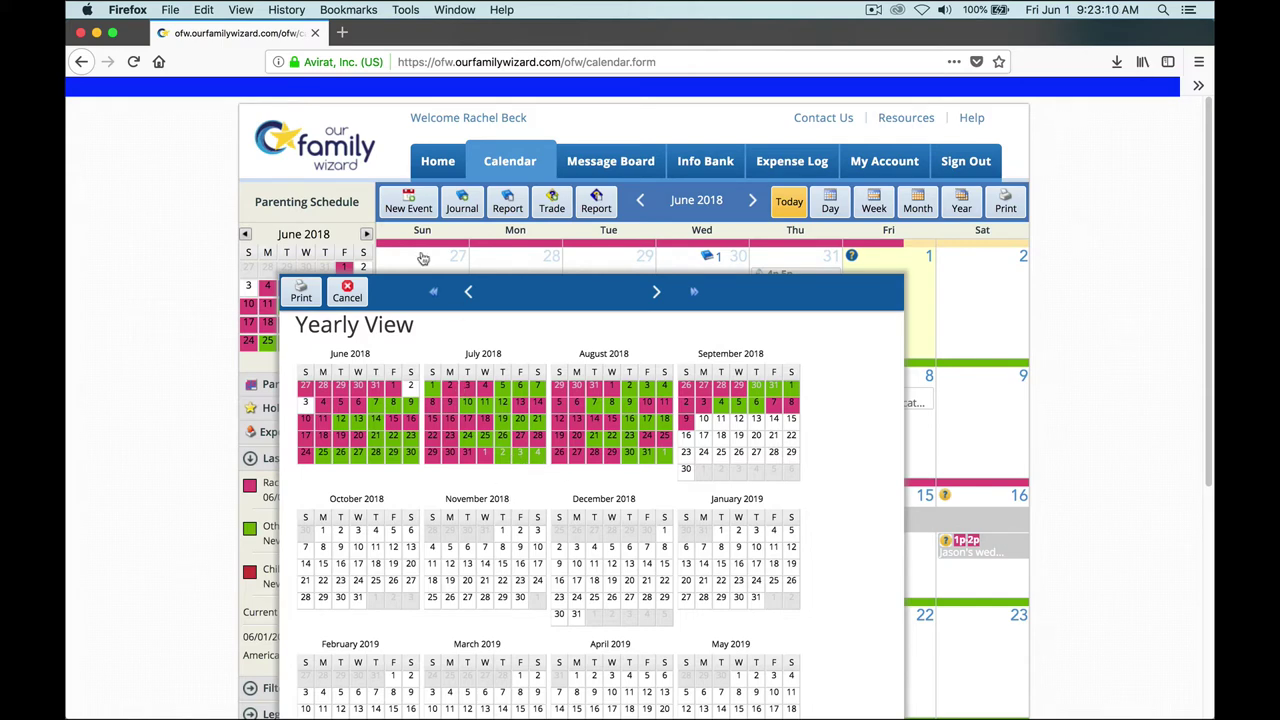
{"action": "left_click", "coordinate": [347, 292]}
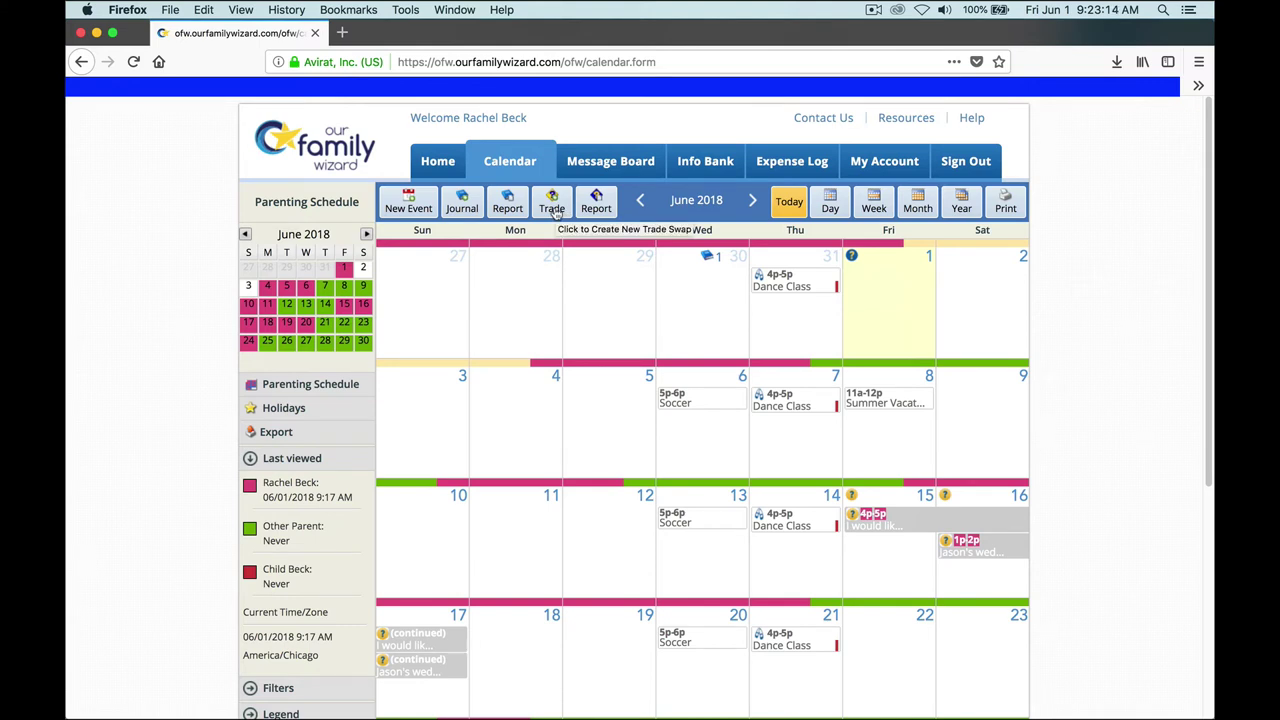
Step: Start a trade/swap request beginning at 10:00 AM on 6/29/2018
{"action": "left_click", "coordinate": [552, 205]}
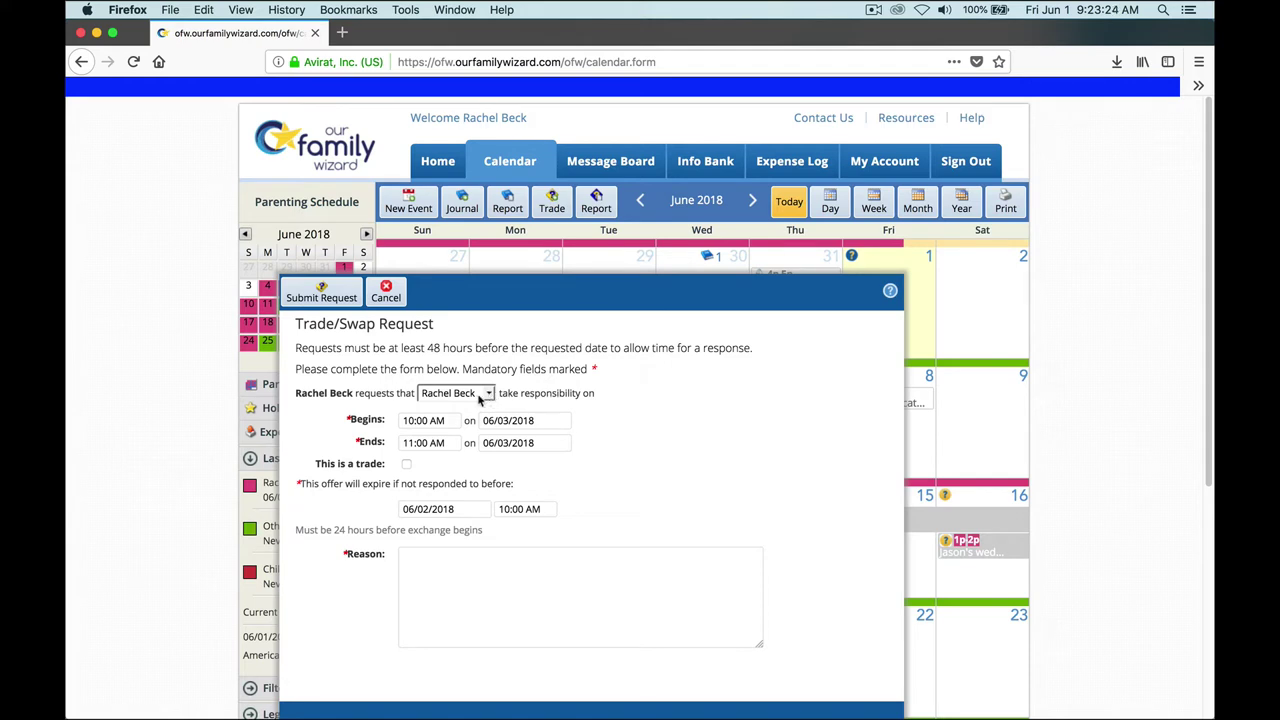
{"action": "left_click", "coordinate": [417, 421]}
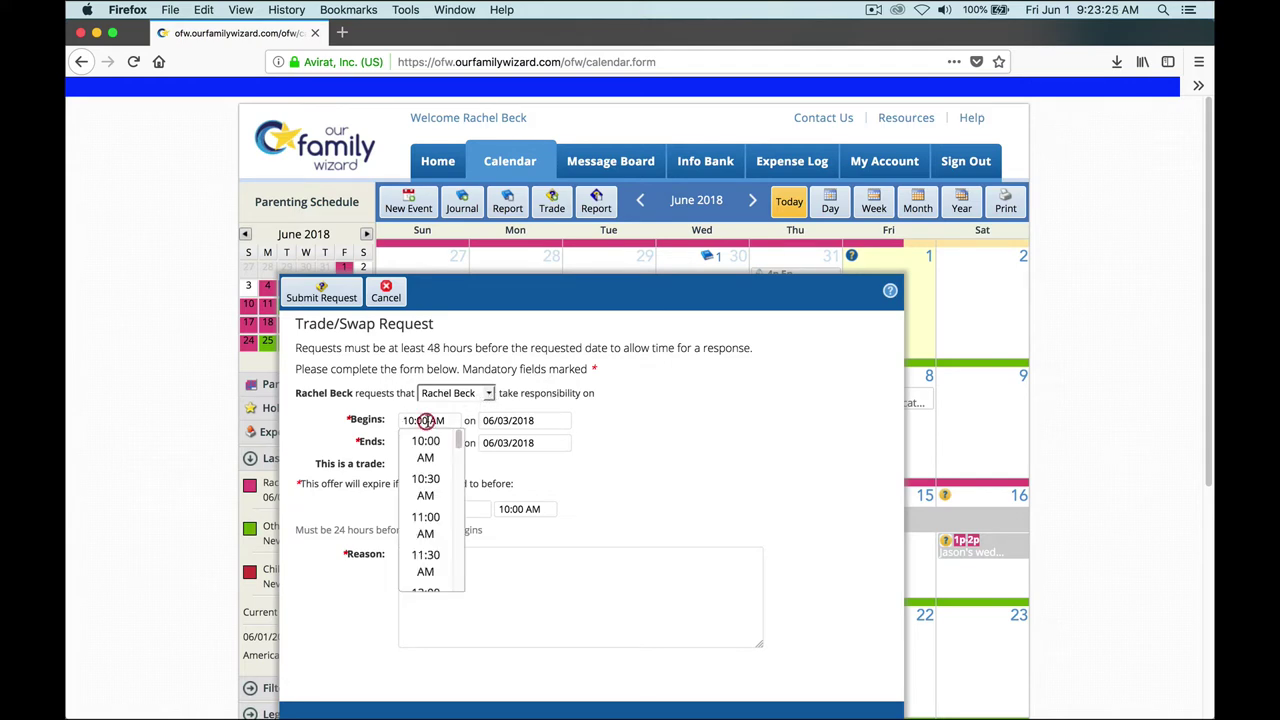
{"action": "left_click", "coordinate": [496, 420]}
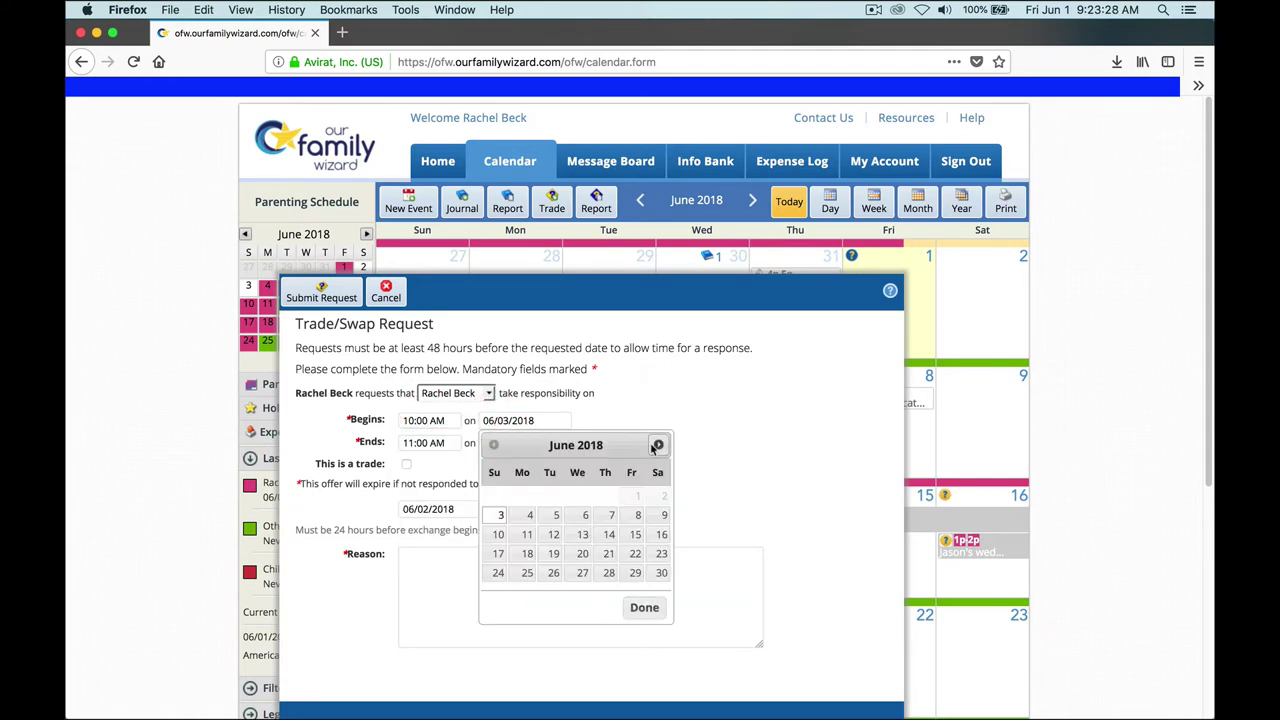
{"action": "left_click", "coordinate": [659, 447]}
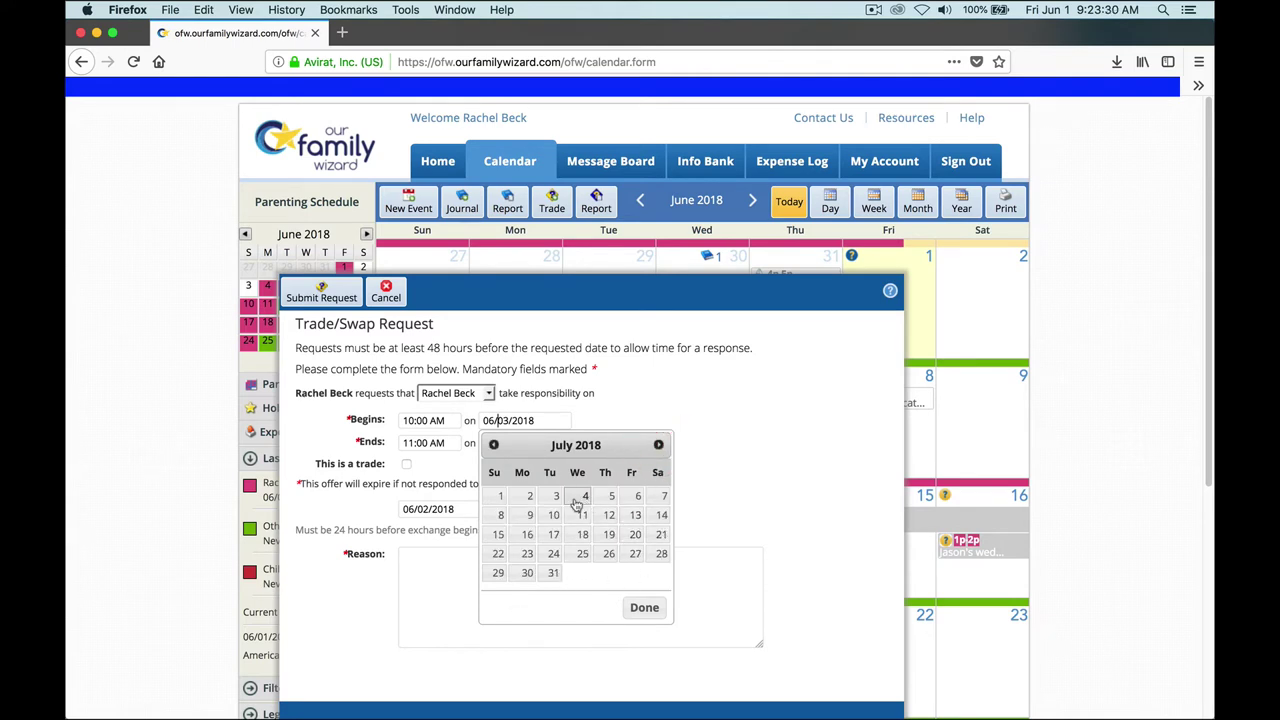
{"action": "left_click", "coordinate": [493, 444]}
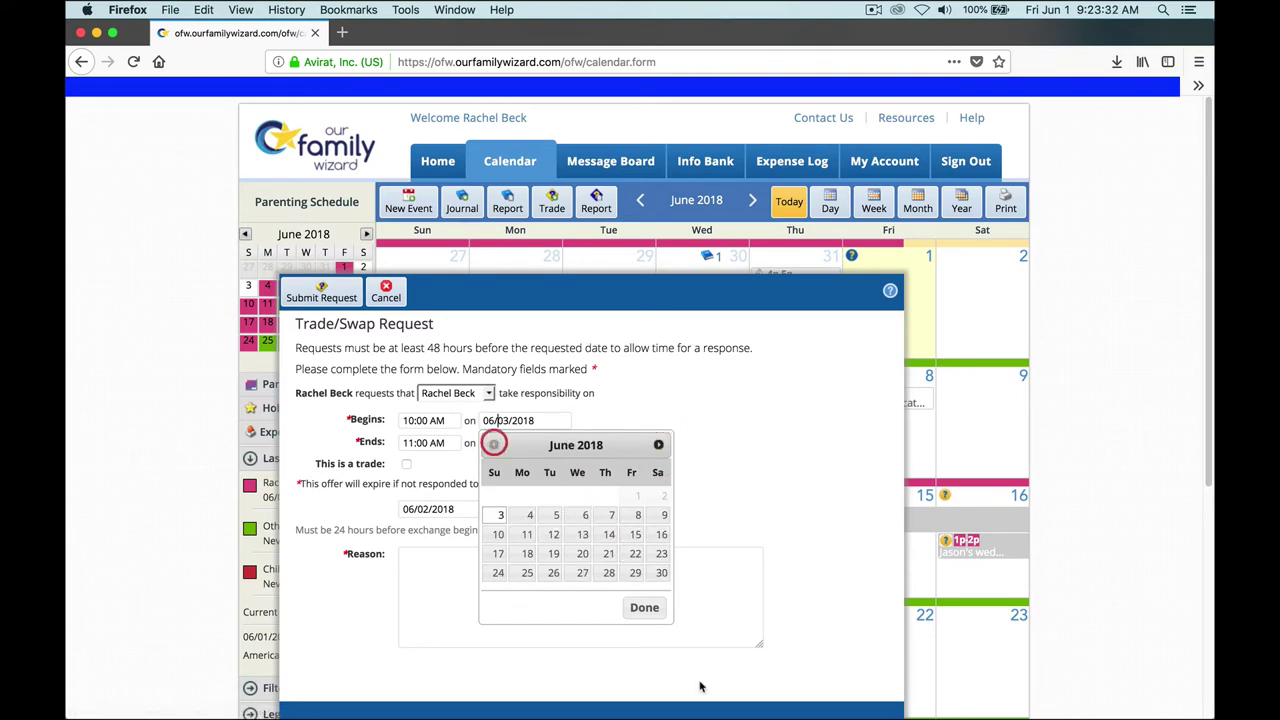
{"action": "left_click", "coordinate": [637, 573]}
Step: Set the request's end to 11:00 AM on 7/5/2018 and bring up the expiry date calendar
{"action": "left_click", "coordinate": [485, 443]}
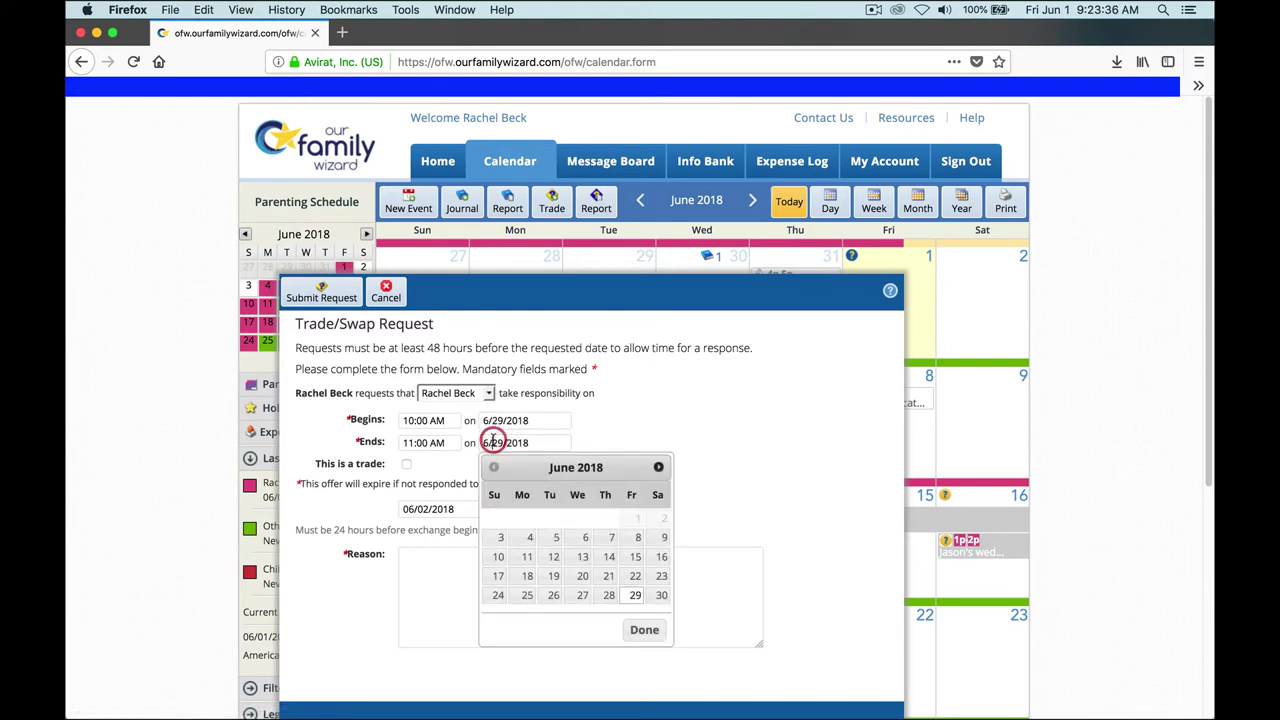
{"action": "left_click", "coordinate": [660, 467]}
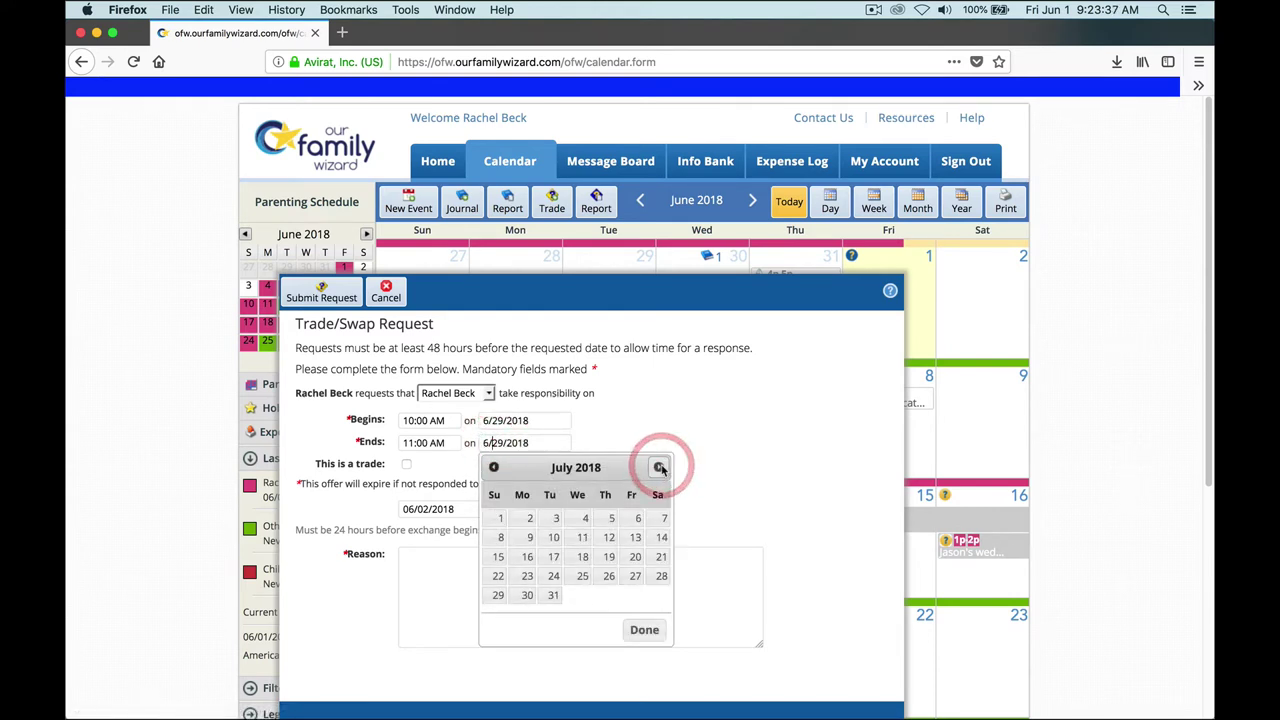
{"action": "left_click", "coordinate": [609, 518]}
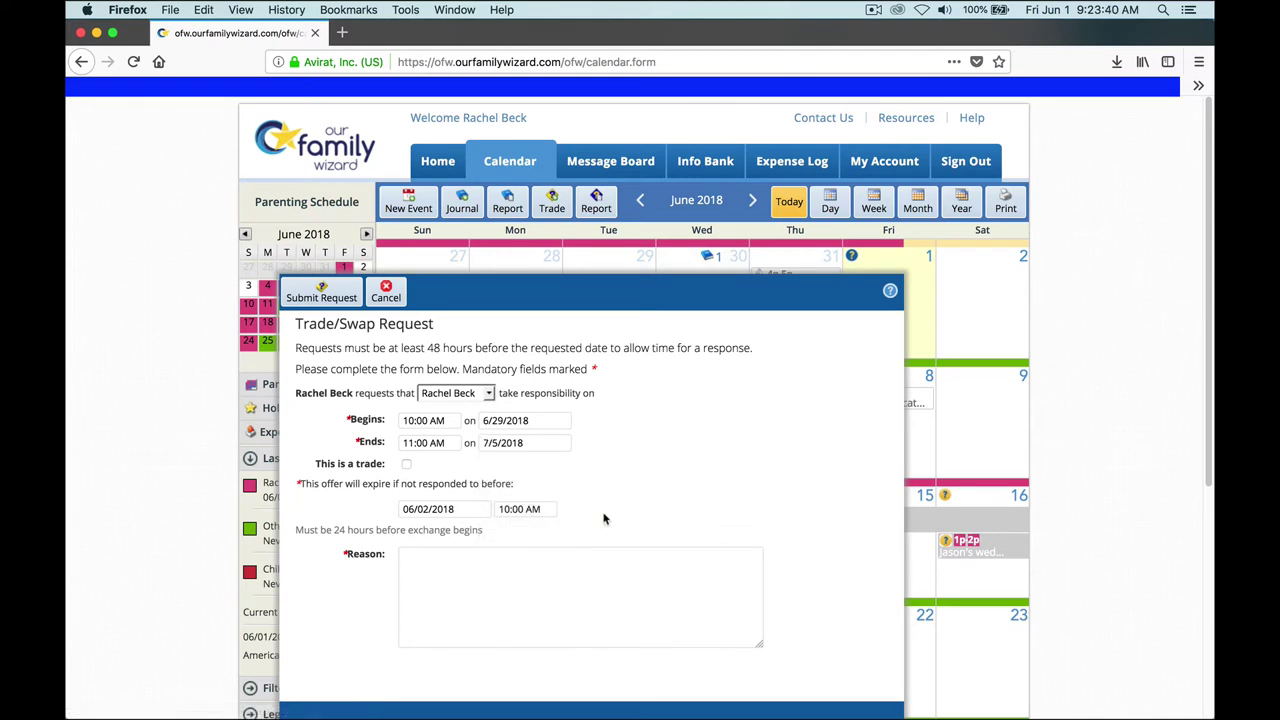
{"action": "left_click", "coordinate": [466, 512]}
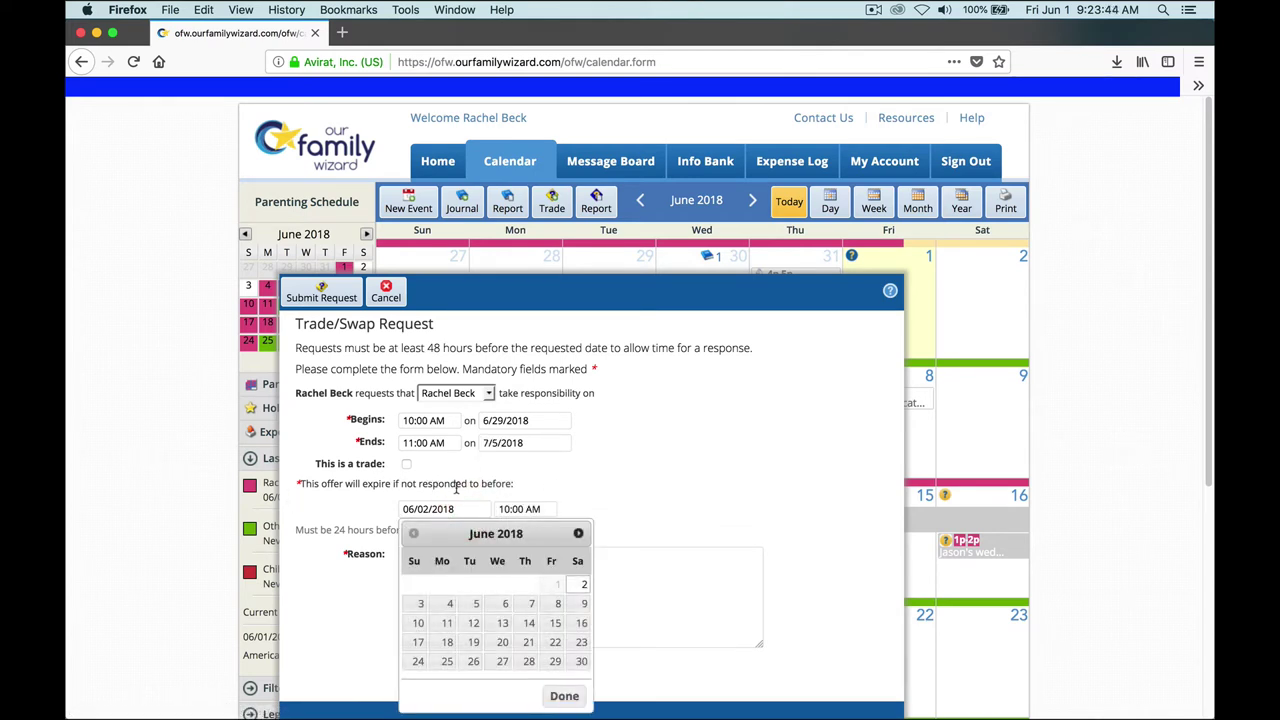
{"action": "left_click", "coordinate": [535, 487]}
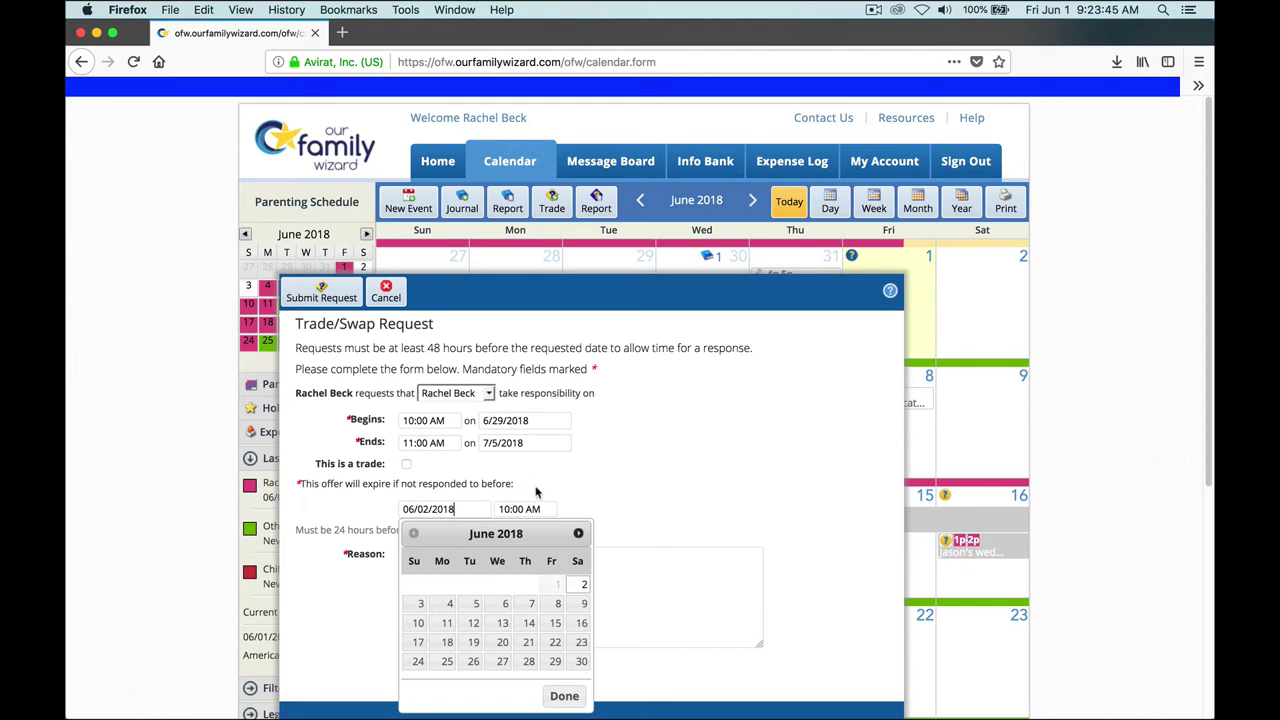
{"action": "left_click", "coordinate": [459, 510]}
Step: Keep the 6/2/2018 expiry, give the reason 'Family picnic out of town', and submit the request
{"action": "left_click", "coordinate": [582, 588]}
{"action": "left_click", "coordinate": [431, 565]}
{"action": "type", "text": "Fami"}
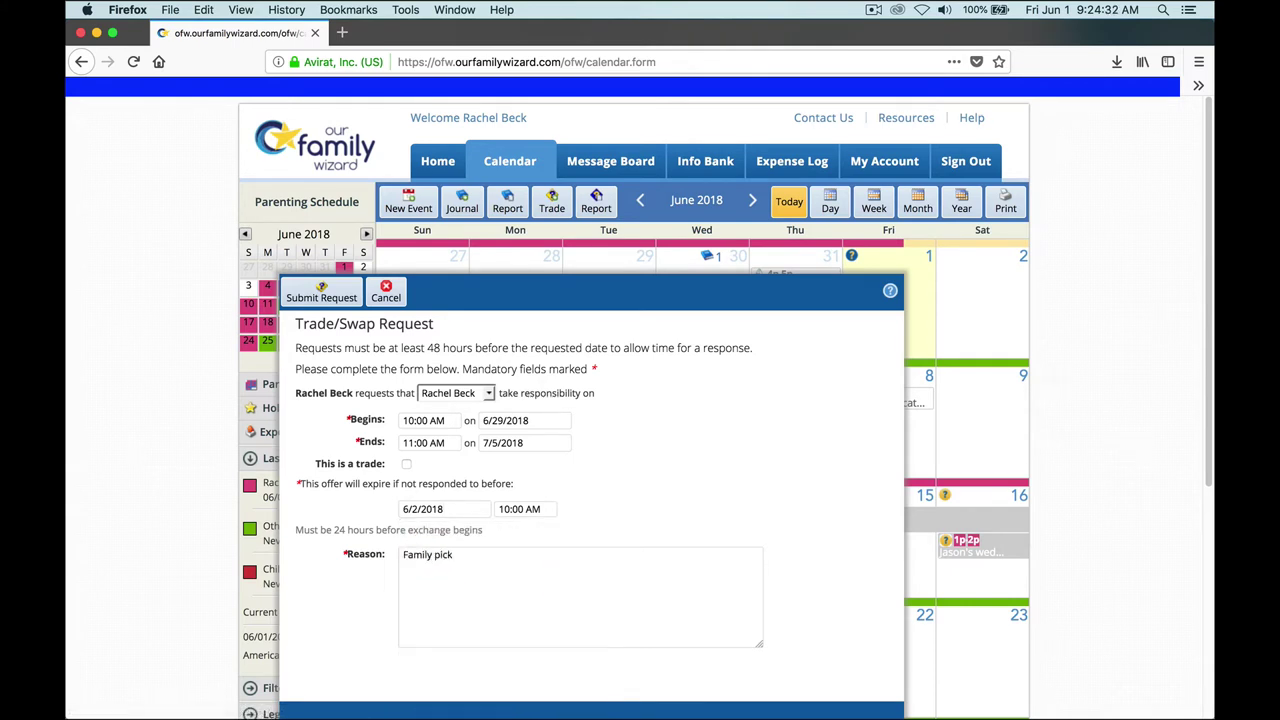
{"action": "type", "text": "ly picnic out of town."}
{"action": "scroll", "coordinate": [757, 521], "scroll_direction": "down", "scroll_amount": 5}
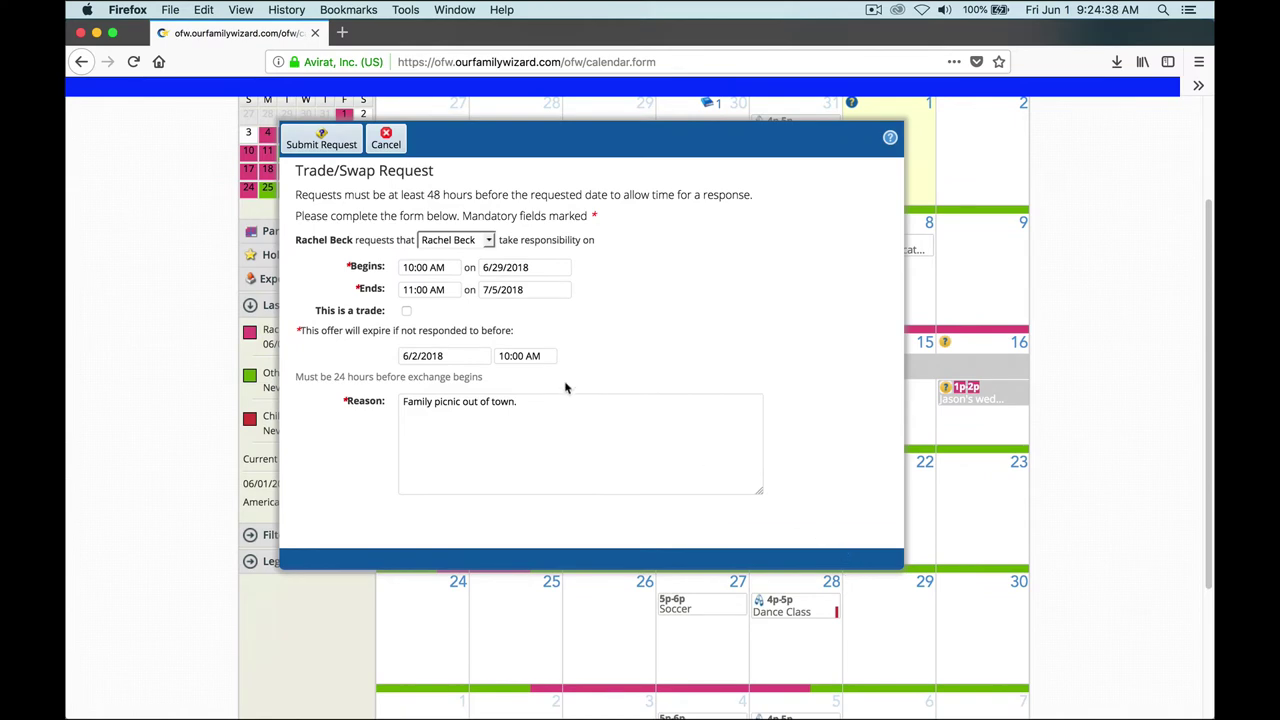
{"action": "left_click", "coordinate": [347, 145]}
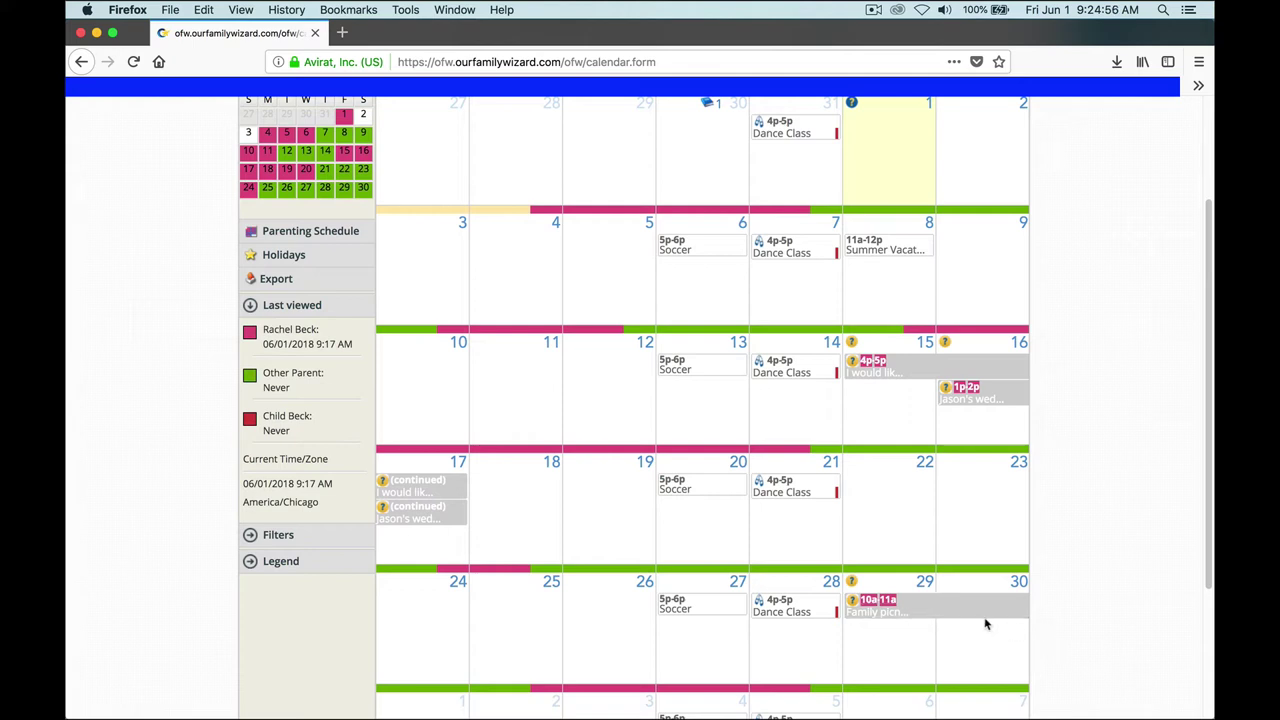
Step: Open the June 29 family picnic request to view its awaiting-approval details
{"action": "left_click", "coordinate": [926, 608]}
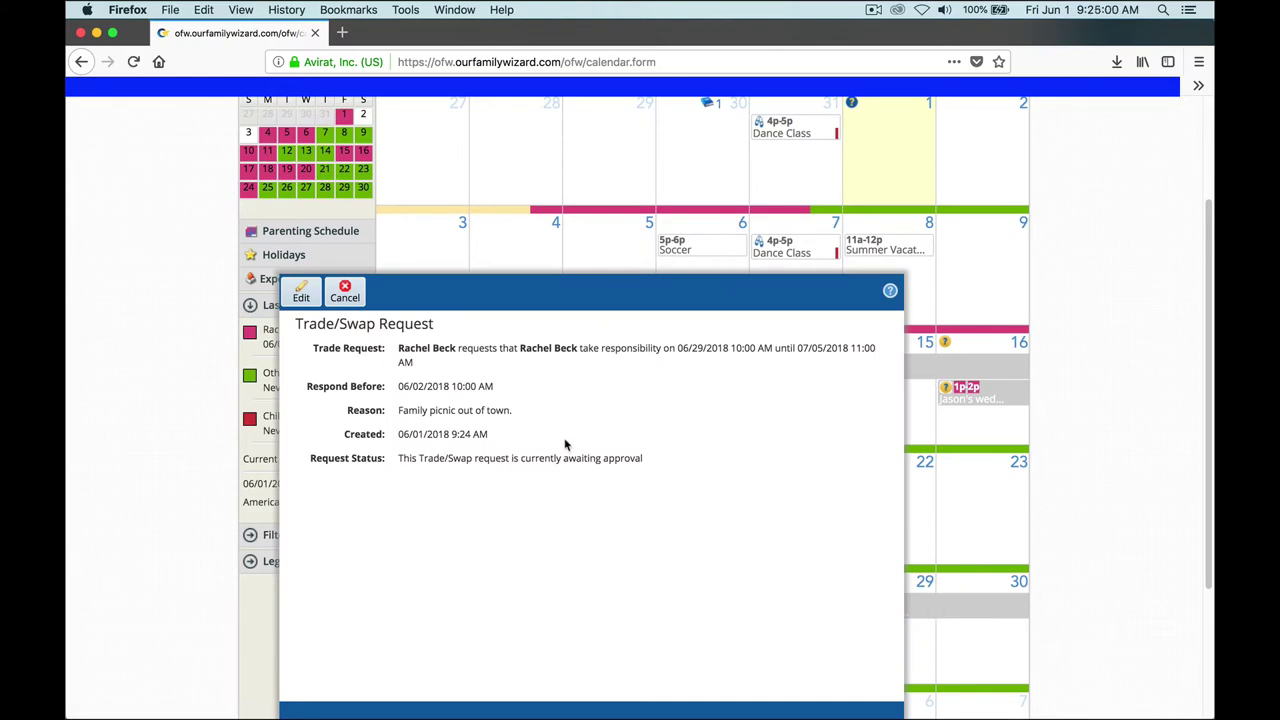
{"action": "left_click", "coordinate": [344, 300]}
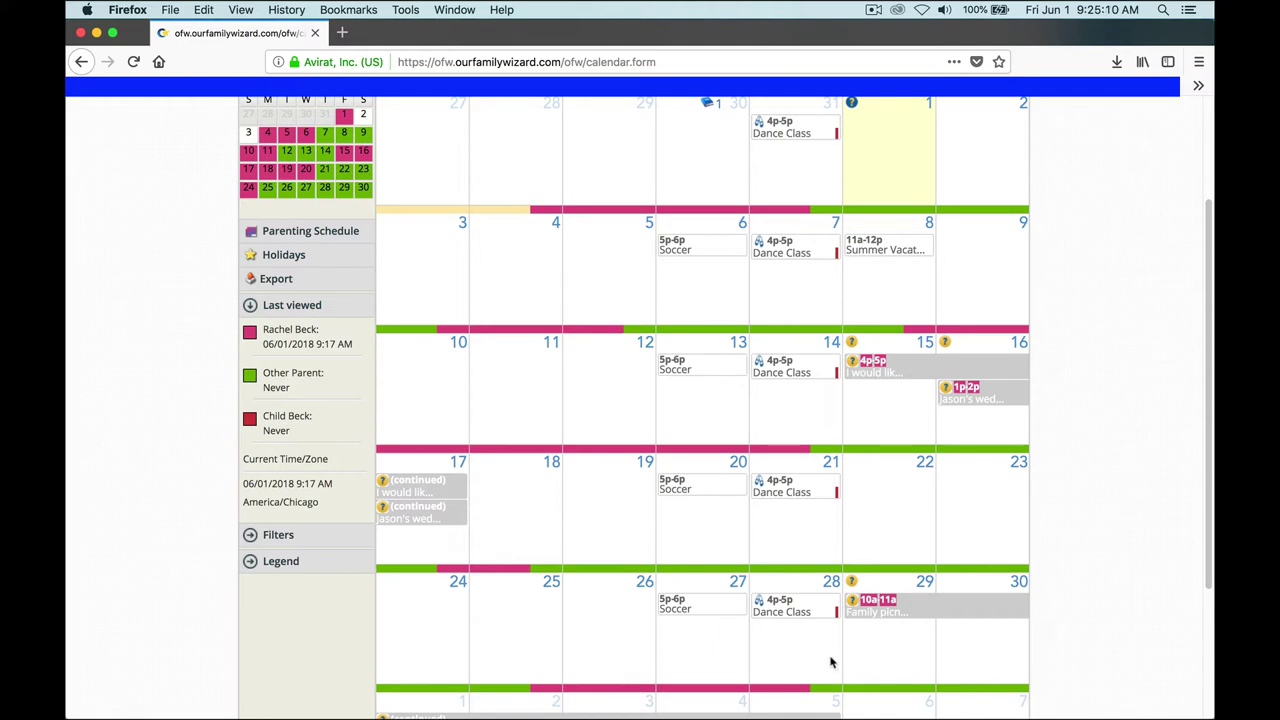
{"action": "scroll", "coordinate": [1072, 682], "scroll_direction": "down", "scroll_amount": 1}
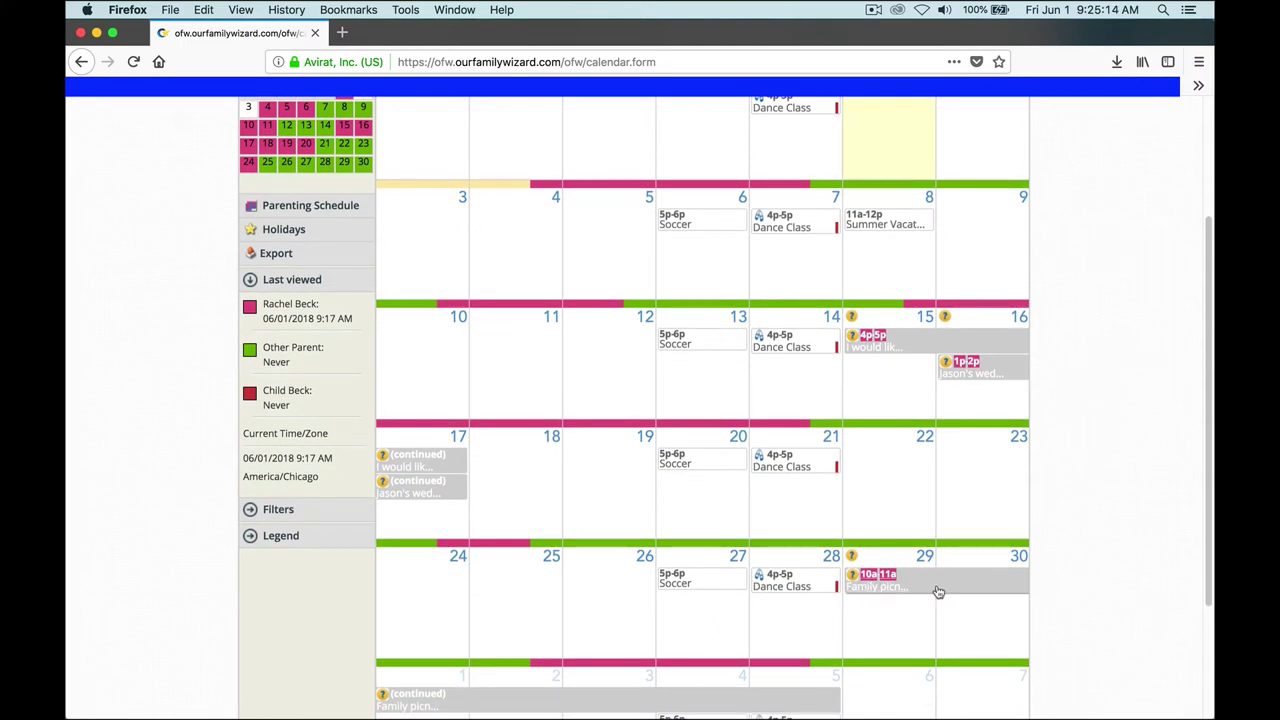
{"action": "left_click", "coordinate": [927, 338]}
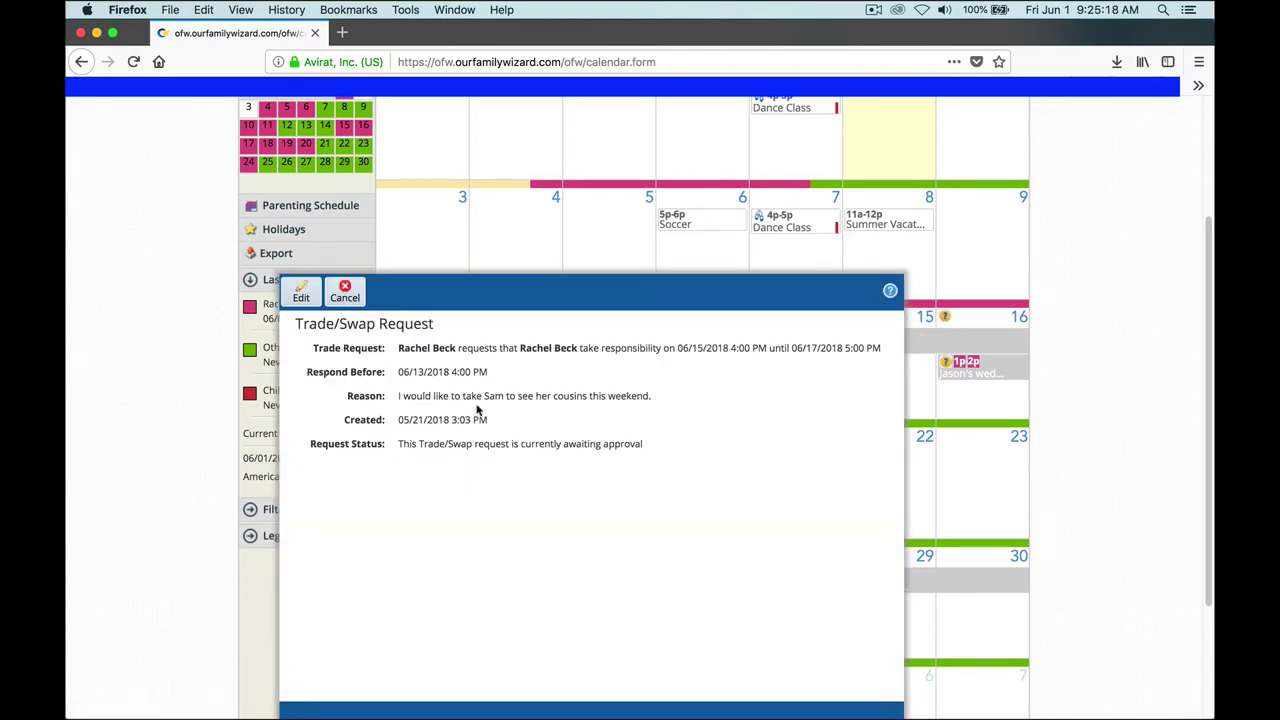
{"action": "left_click", "coordinate": [345, 292]}
{"action": "left_click", "coordinate": [990, 366]}
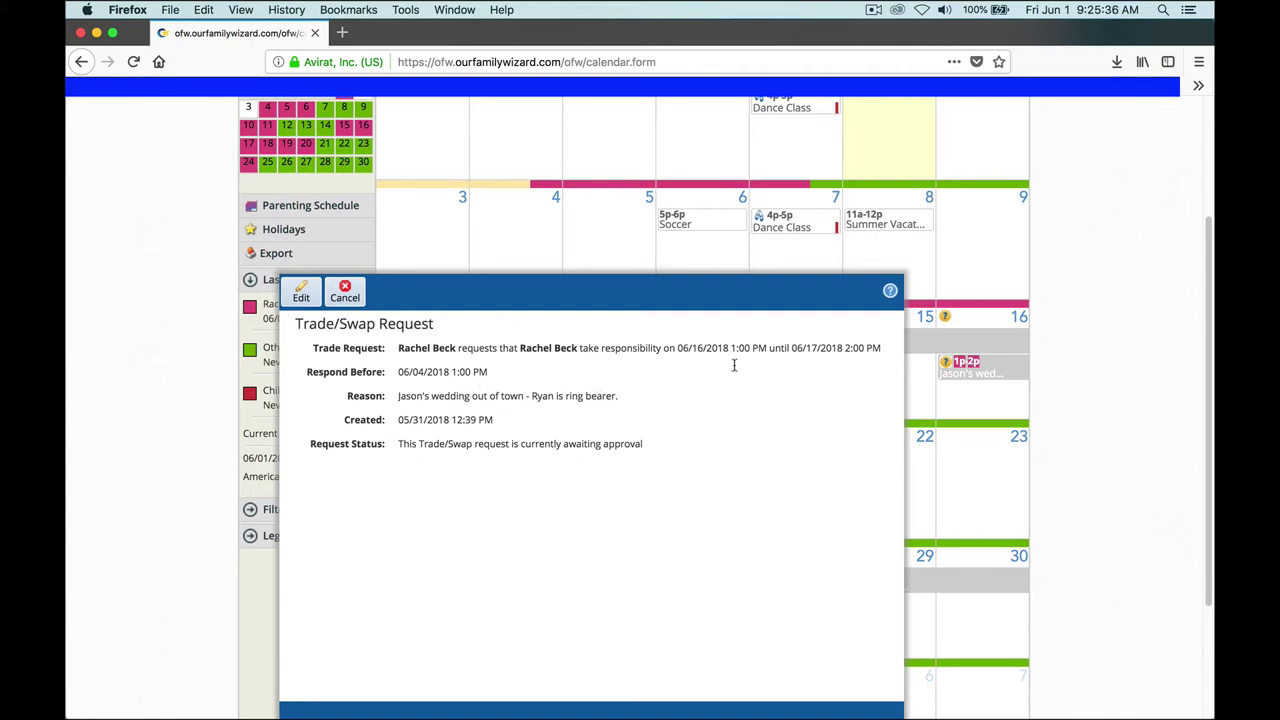
{"action": "left_click", "coordinate": [345, 293]}
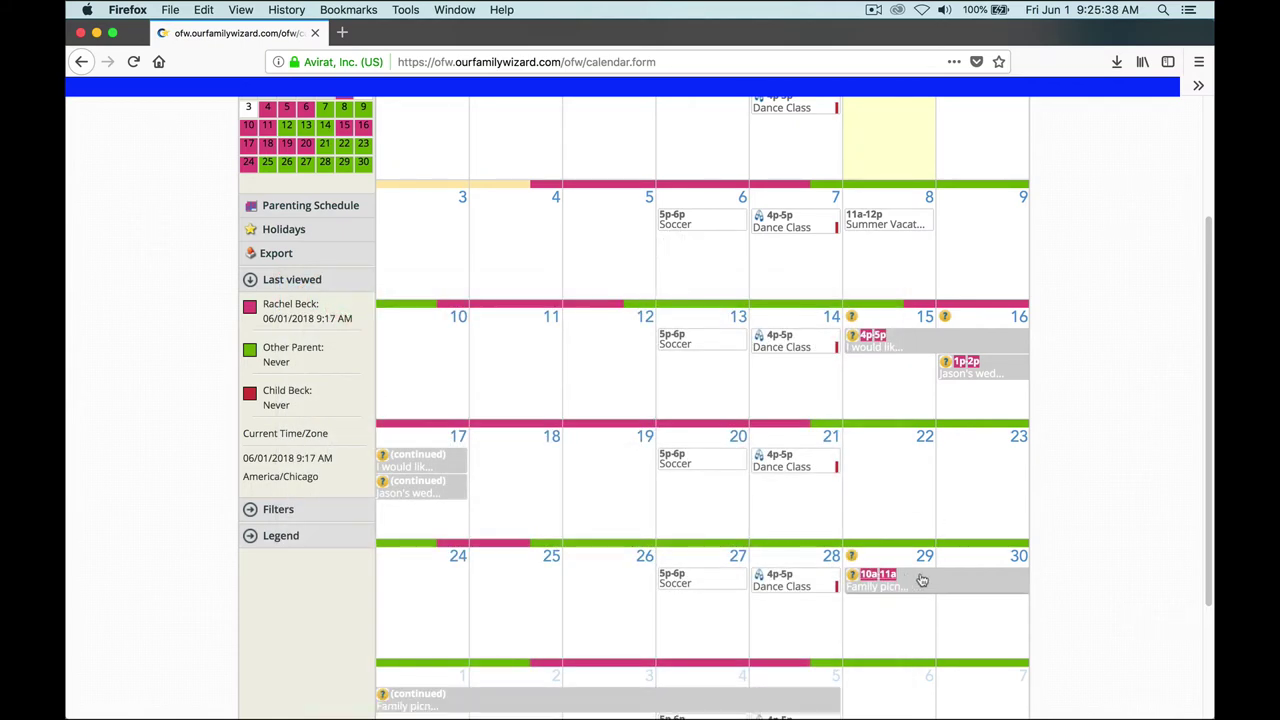
{"action": "scroll", "coordinate": [724, 583], "scroll_direction": "up", "scroll_amount": 3}
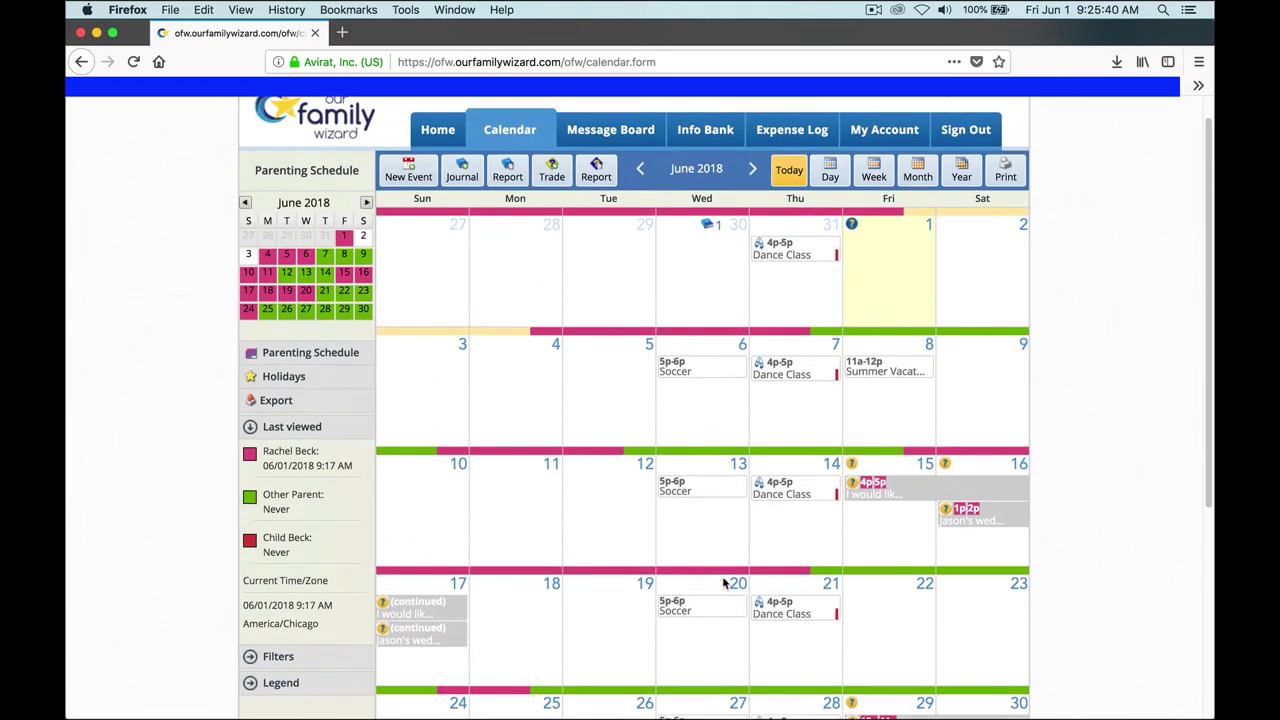
{"action": "scroll", "coordinate": [724, 583], "scroll_direction": "up", "scroll_amount": 1}
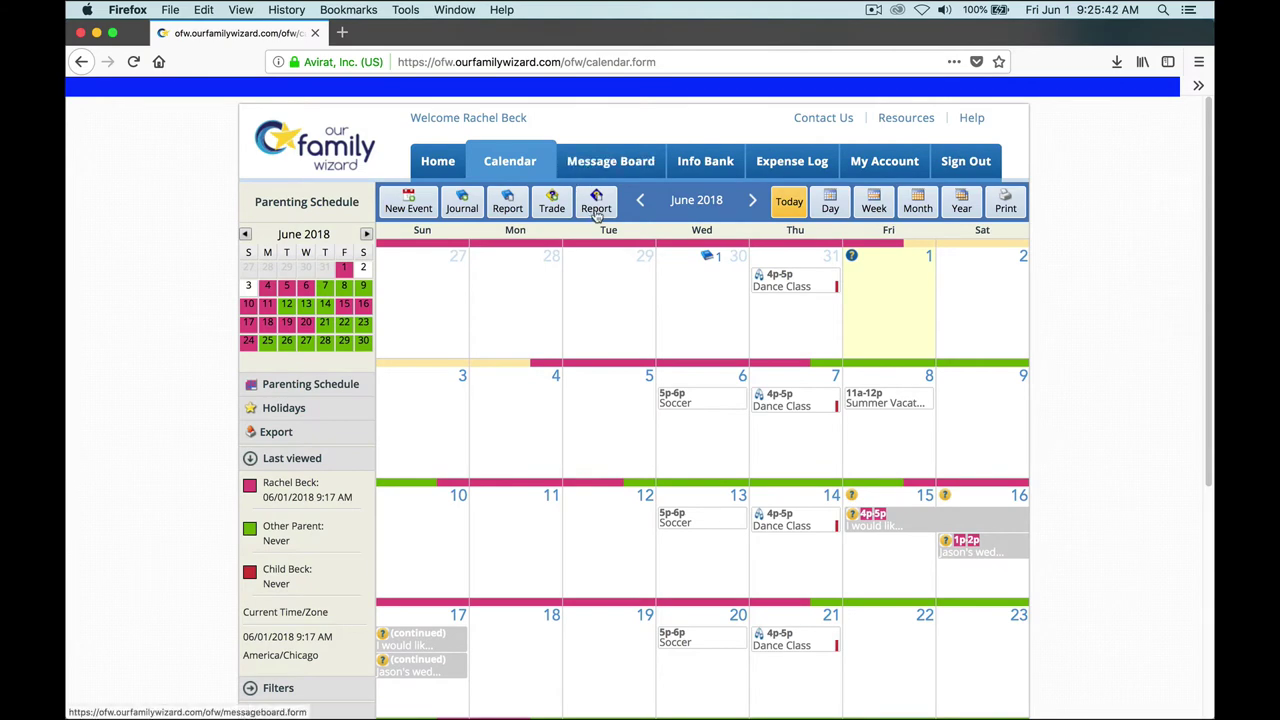
Step: Generate the 06/01/2018–07/01/2018 Trade/Swap history report and scroll through its four requests
{"action": "left_click", "coordinate": [596, 208]}
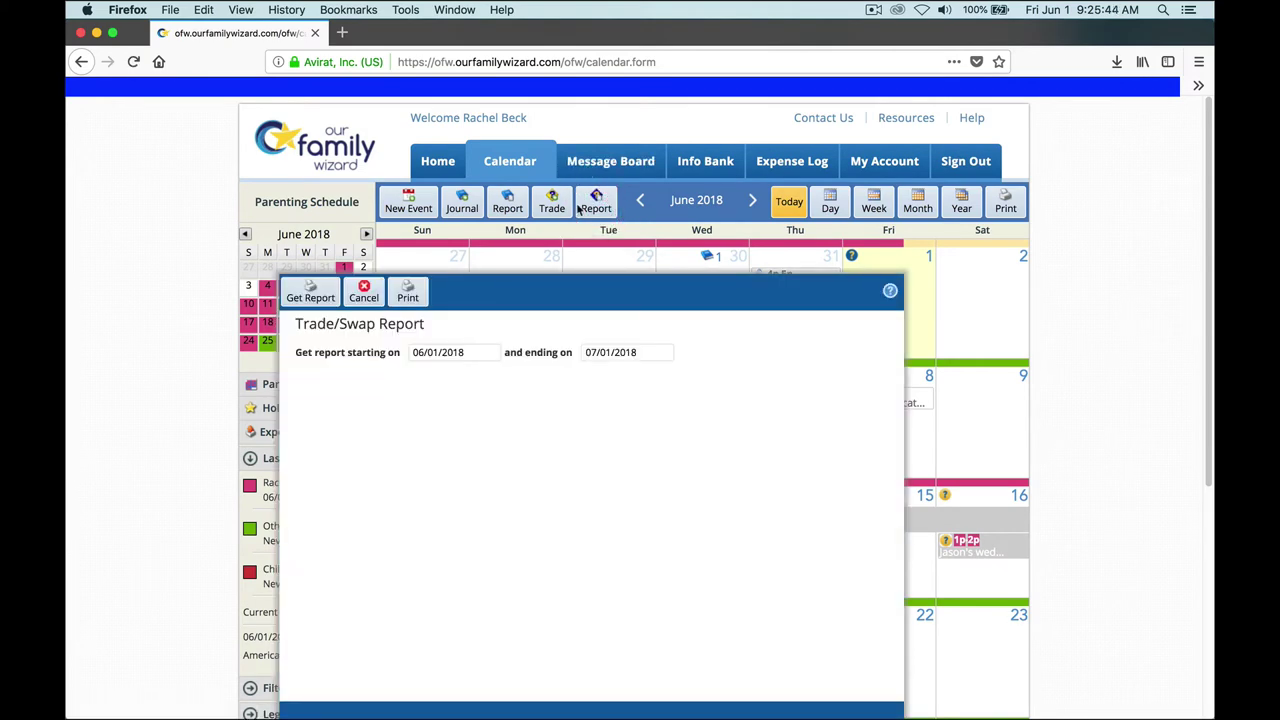
{"action": "left_click", "coordinate": [310, 297]}
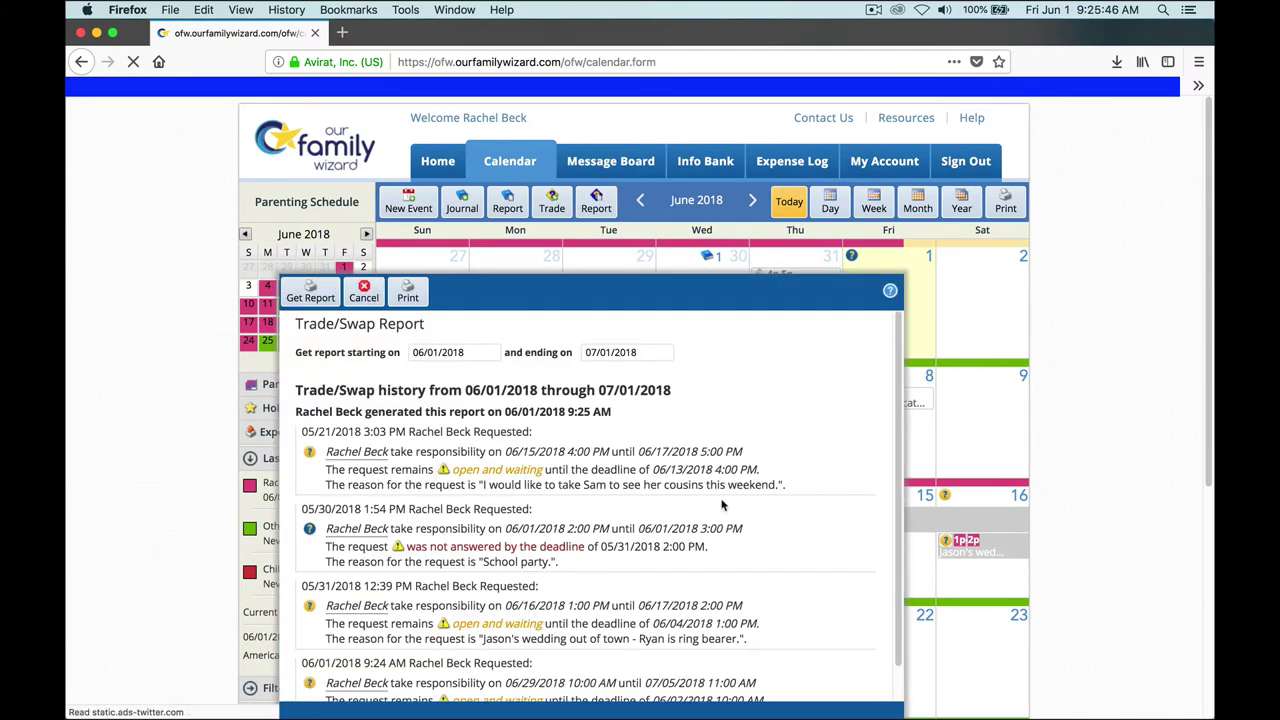
{"action": "scroll", "coordinate": [731, 601], "scroll_direction": "down", "scroll_amount": 1}
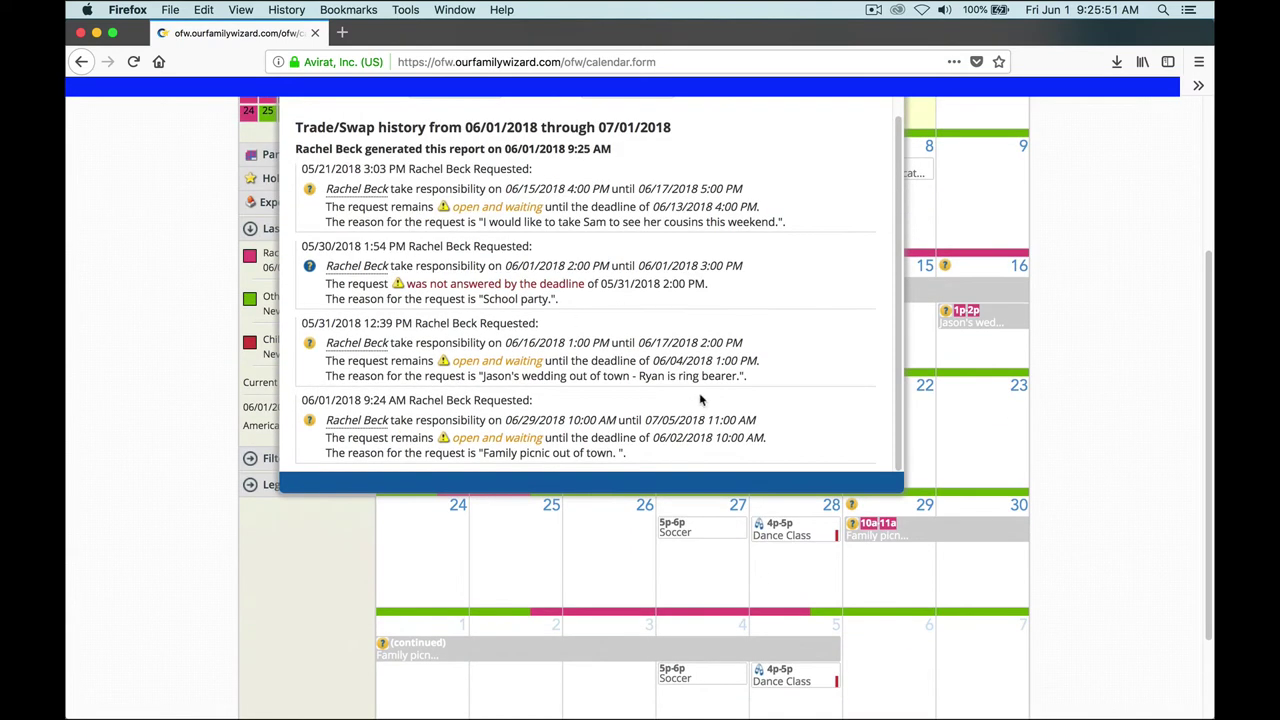
{"action": "scroll", "coordinate": [701, 396], "scroll_direction": "up", "scroll_amount": 1}
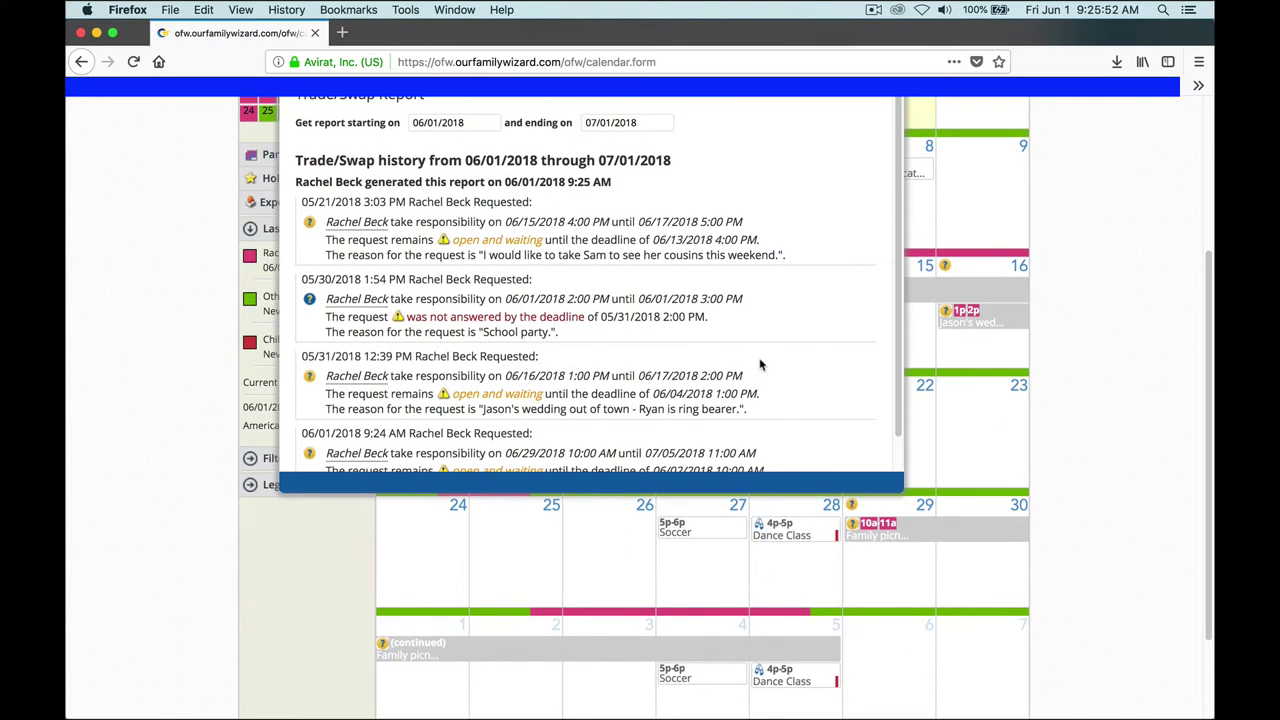
{"action": "scroll", "coordinate": [1020, 510], "scroll_direction": "up", "scroll_amount": 2}
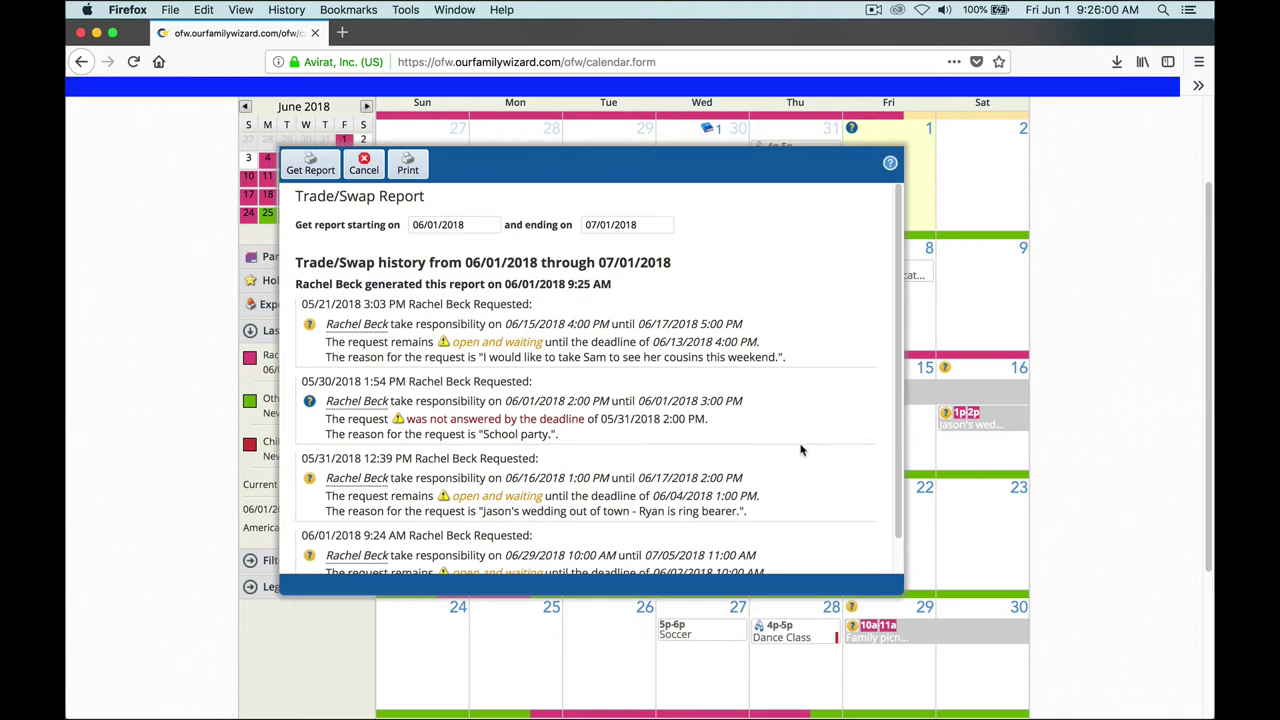
{"action": "scroll", "coordinate": [800, 450], "scroll_direction": "down", "scroll_amount": 1}
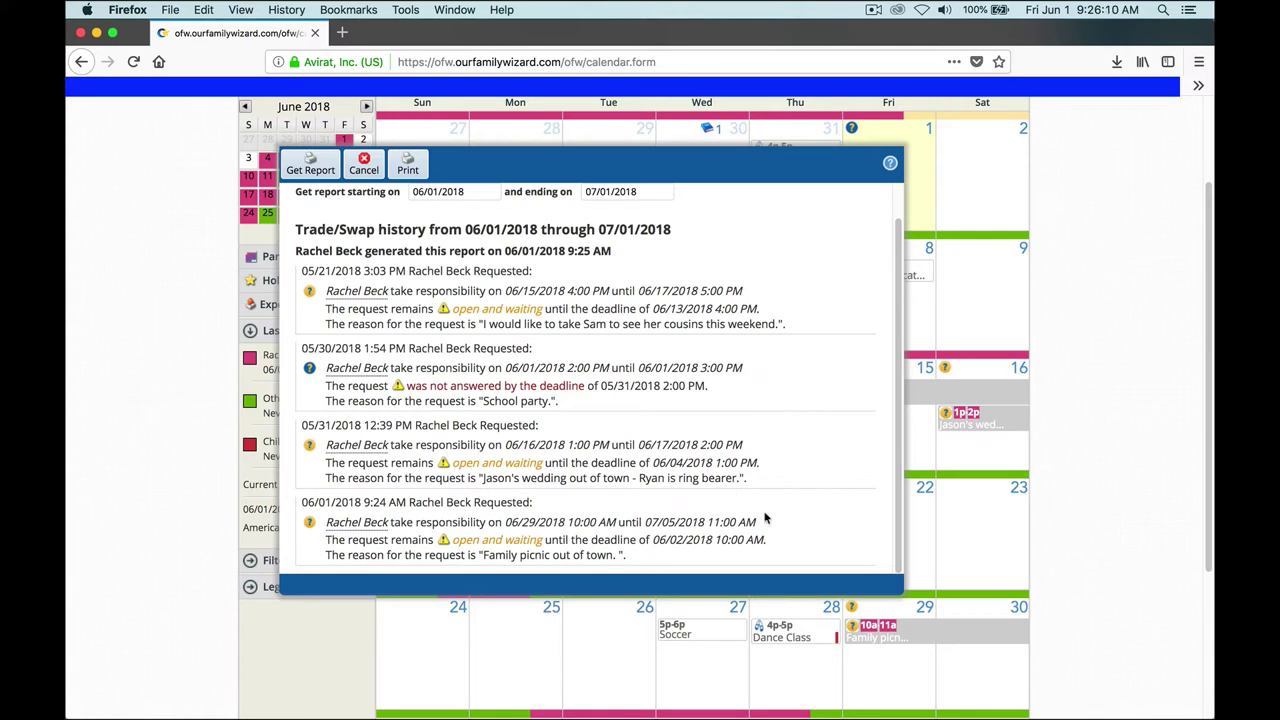
{"action": "scroll", "coordinate": [774, 509], "scroll_direction": "up", "scroll_amount": 1}
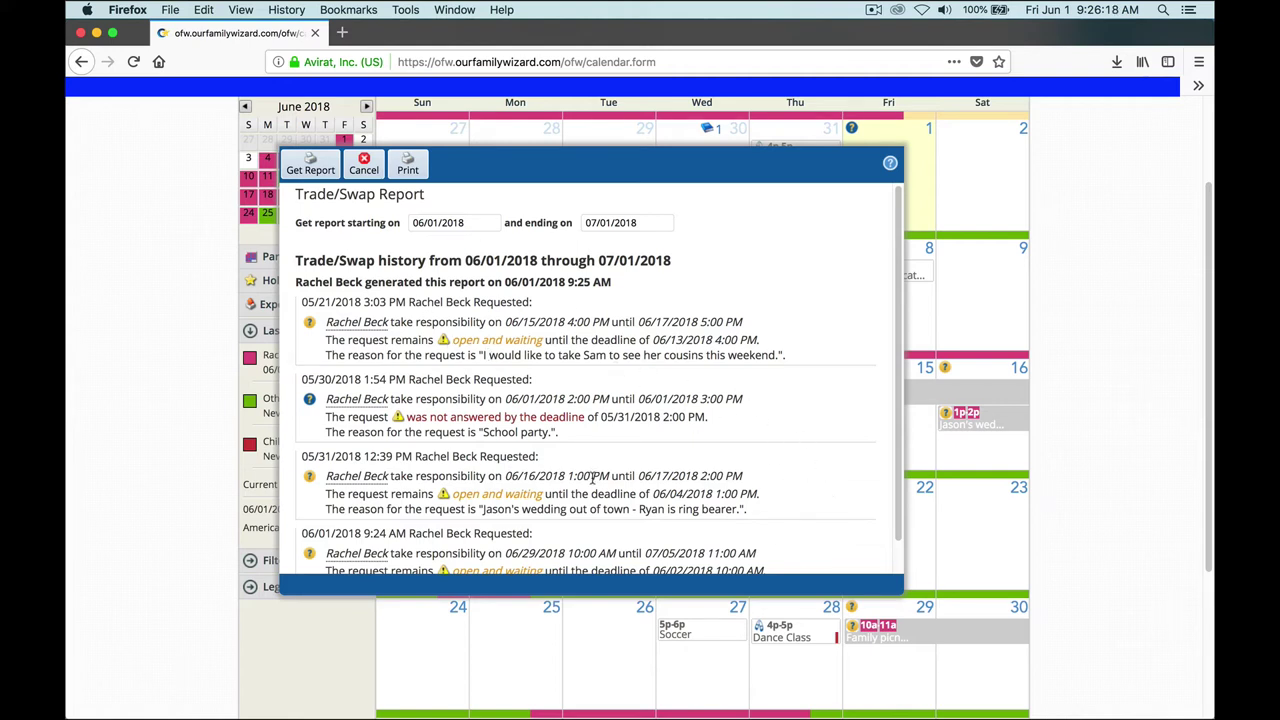
{"action": "scroll", "coordinate": [780, 470], "scroll_direction": "down", "scroll_amount": 1}
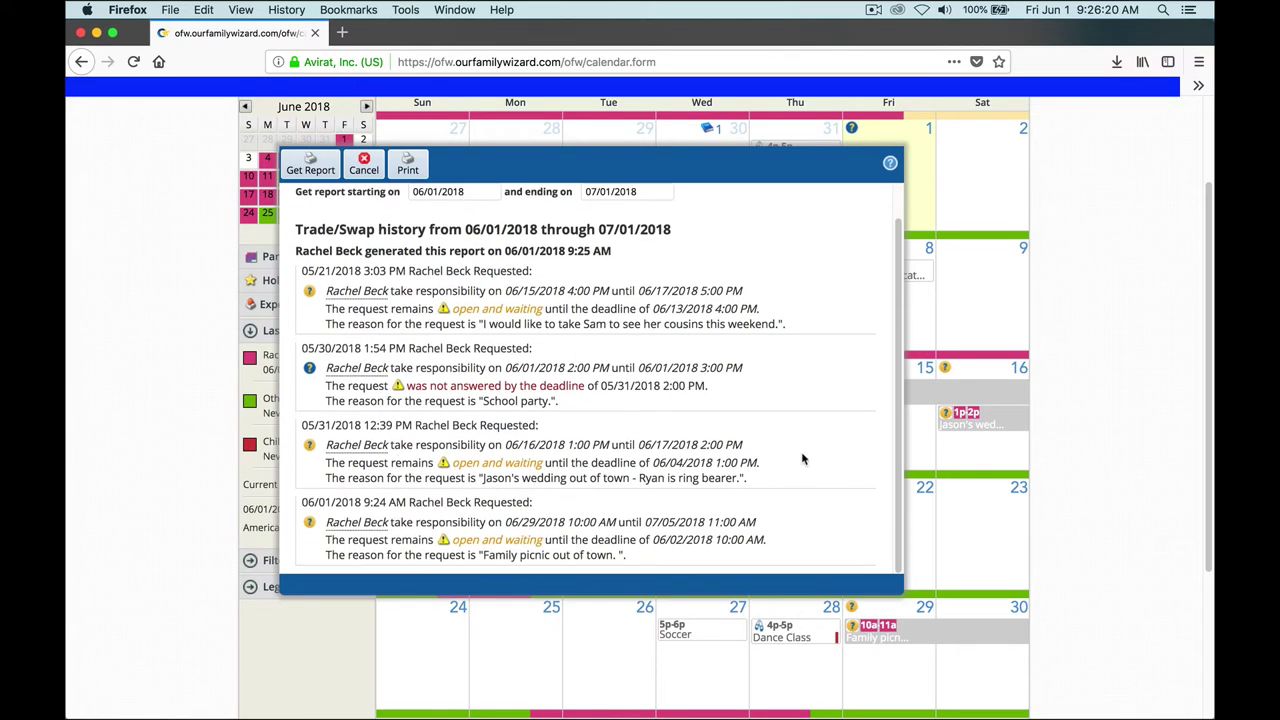
{"action": "scroll", "coordinate": [802, 459], "scroll_direction": "up", "scroll_amount": 1}
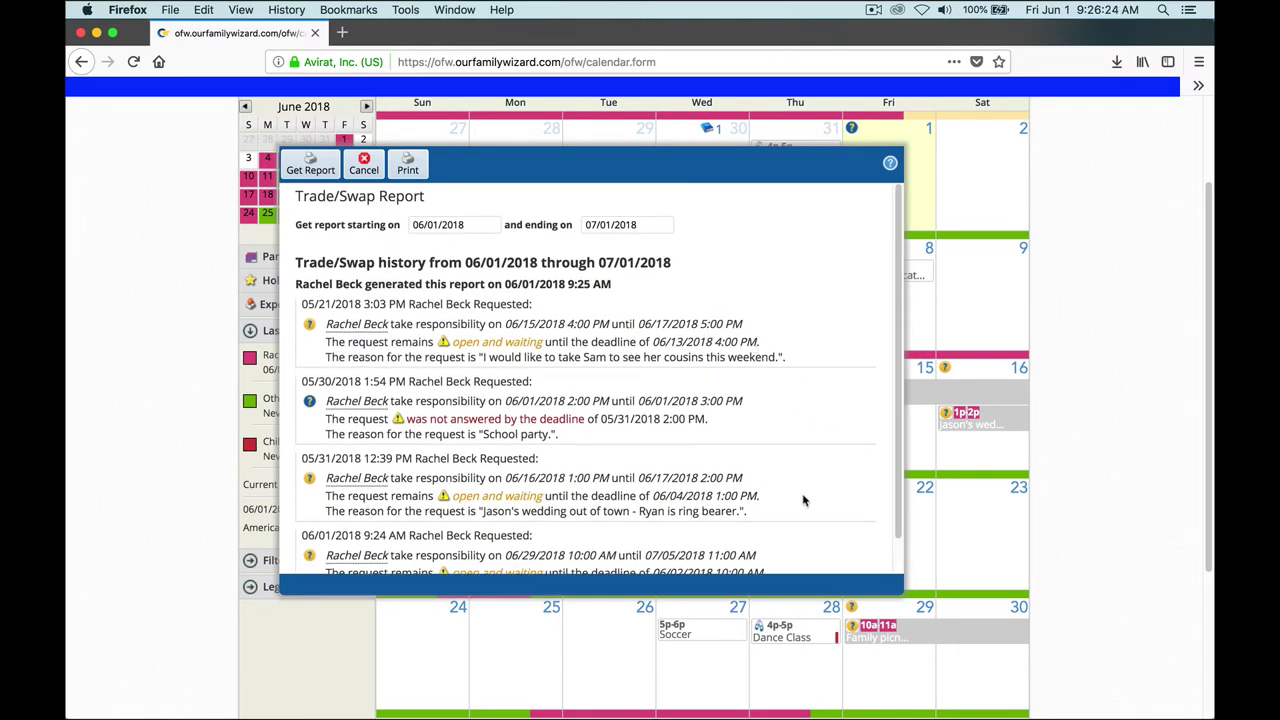
{"action": "scroll", "coordinate": [802, 500], "scroll_direction": "down", "scroll_amount": 1}
{"action": "scroll", "coordinate": [810, 493], "scroll_direction": "up", "scroll_amount": 1}
{"action": "scroll", "coordinate": [713, 527], "scroll_direction": "down", "scroll_amount": 1}
{"action": "scroll", "coordinate": [713, 527], "scroll_direction": "down", "scroll_amount": 1}
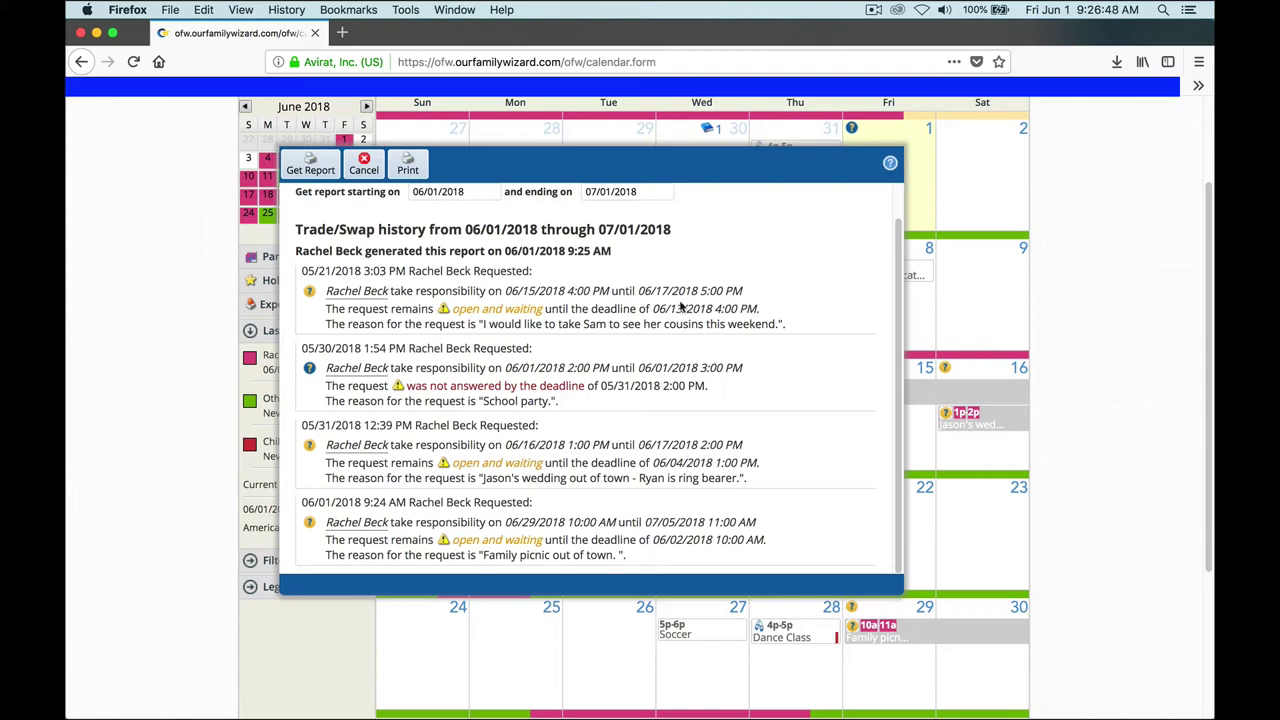
{"action": "scroll", "coordinate": [720, 470], "scroll_direction": "down", "scroll_amount": 3}
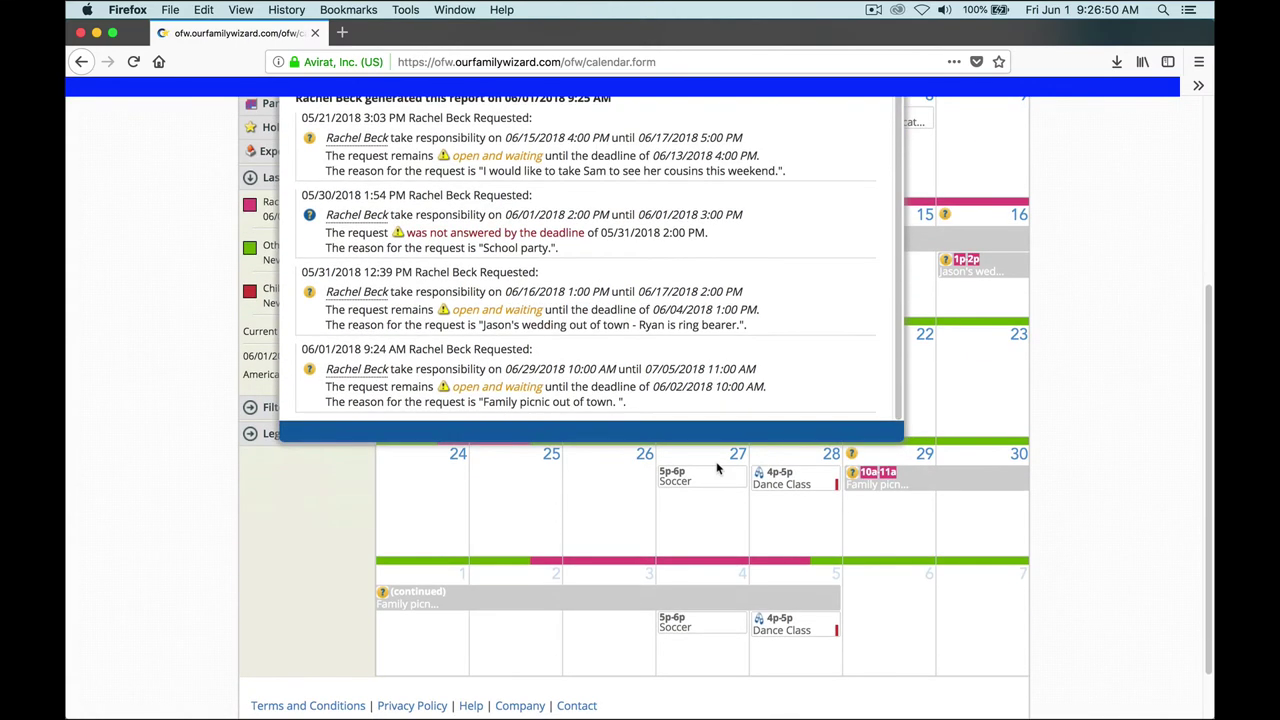
{"action": "scroll", "coordinate": [712, 420], "scroll_direction": "up", "scroll_amount": 3}
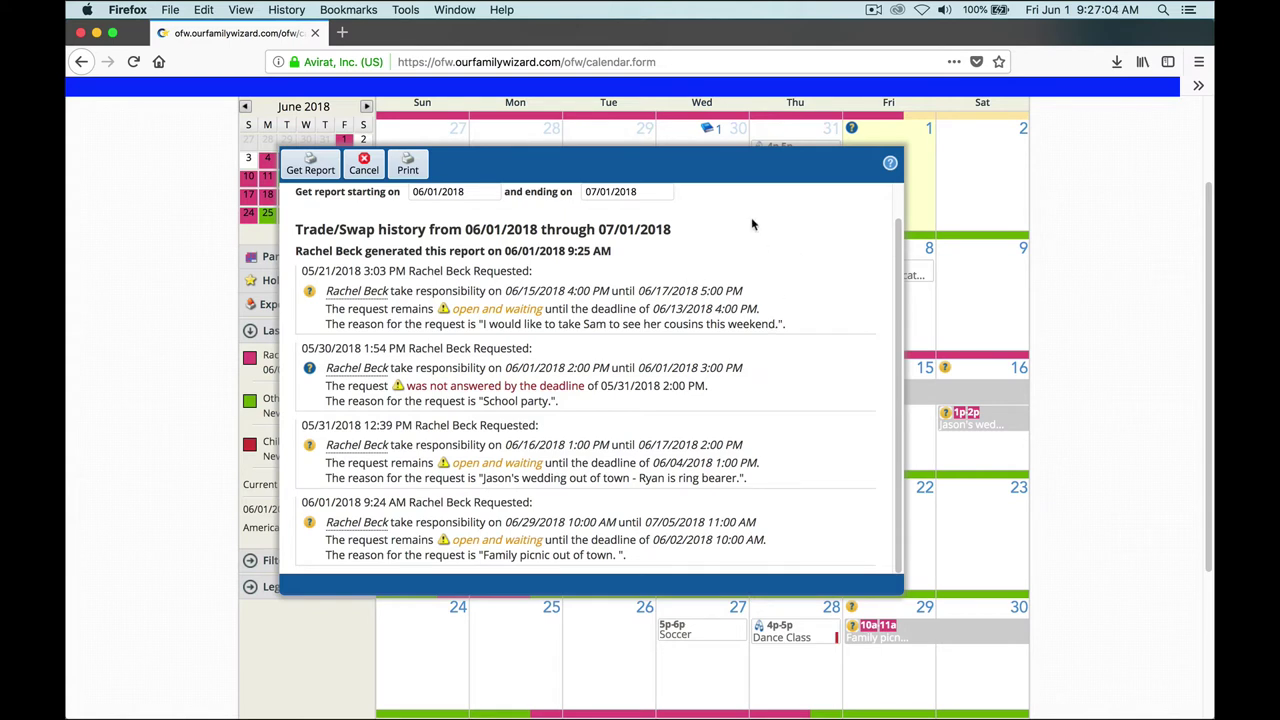
Step: Dismiss the report's PDF download, close the Trade/Swap report, and return to the calendar top
{"action": "left_click", "coordinate": [424, 170]}
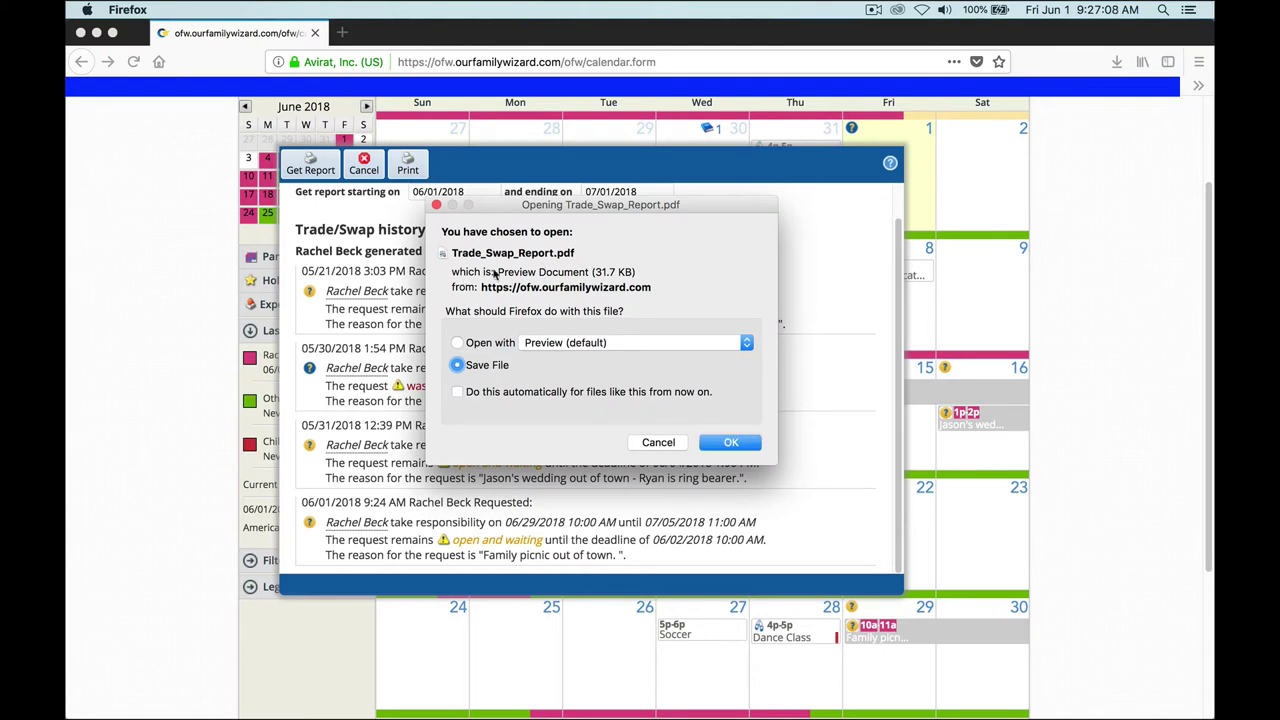
{"action": "left_click", "coordinate": [658, 443]}
{"action": "scroll", "coordinate": [672, 450], "scroll_direction": "up", "scroll_amount": 1}
{"action": "left_click", "coordinate": [364, 163]}
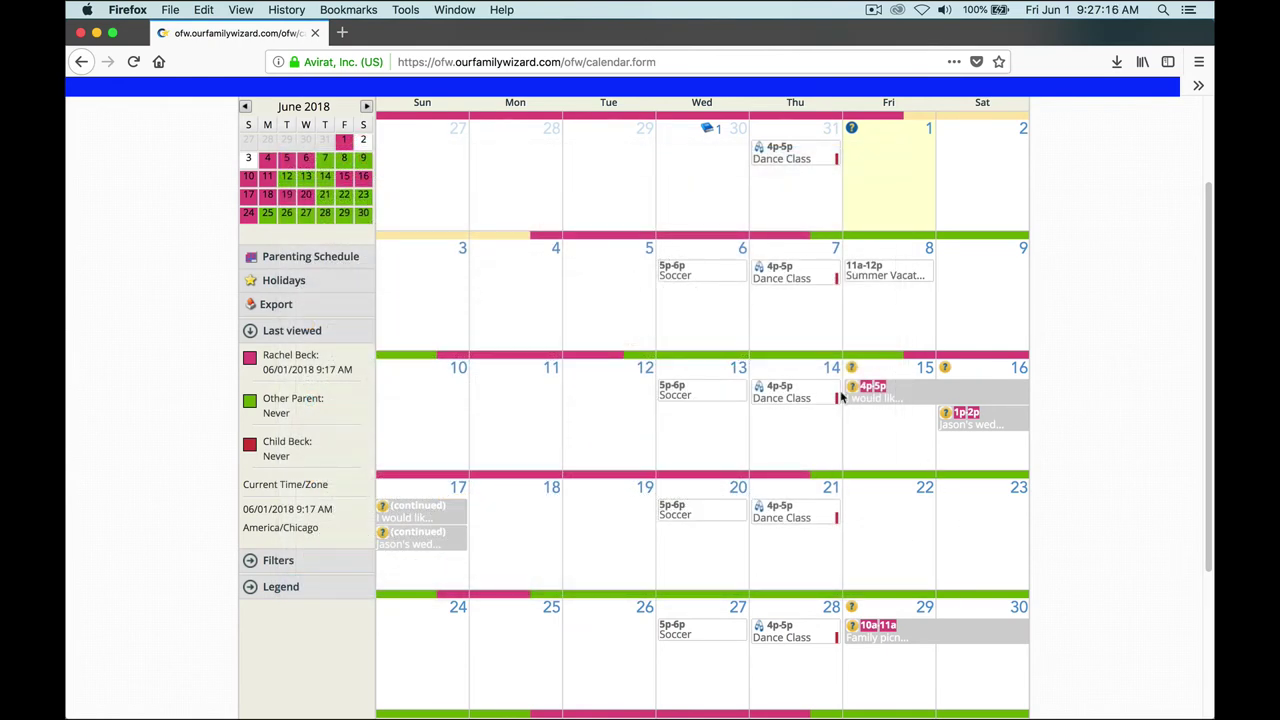
{"action": "scroll", "coordinate": [766, 543], "scroll_direction": "up", "scroll_amount": 3}
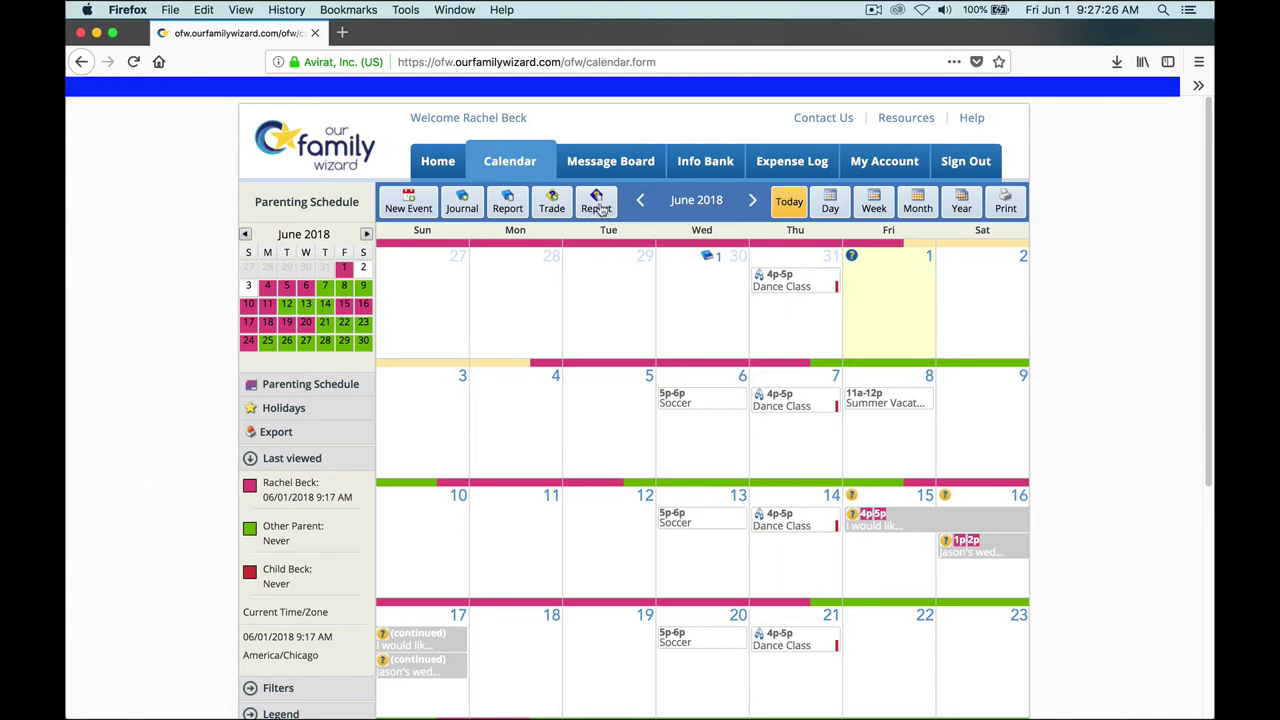
Step: Go to the Message Board and reload it to show the unread expense action items
{"action": "left_click", "coordinate": [604, 162]}
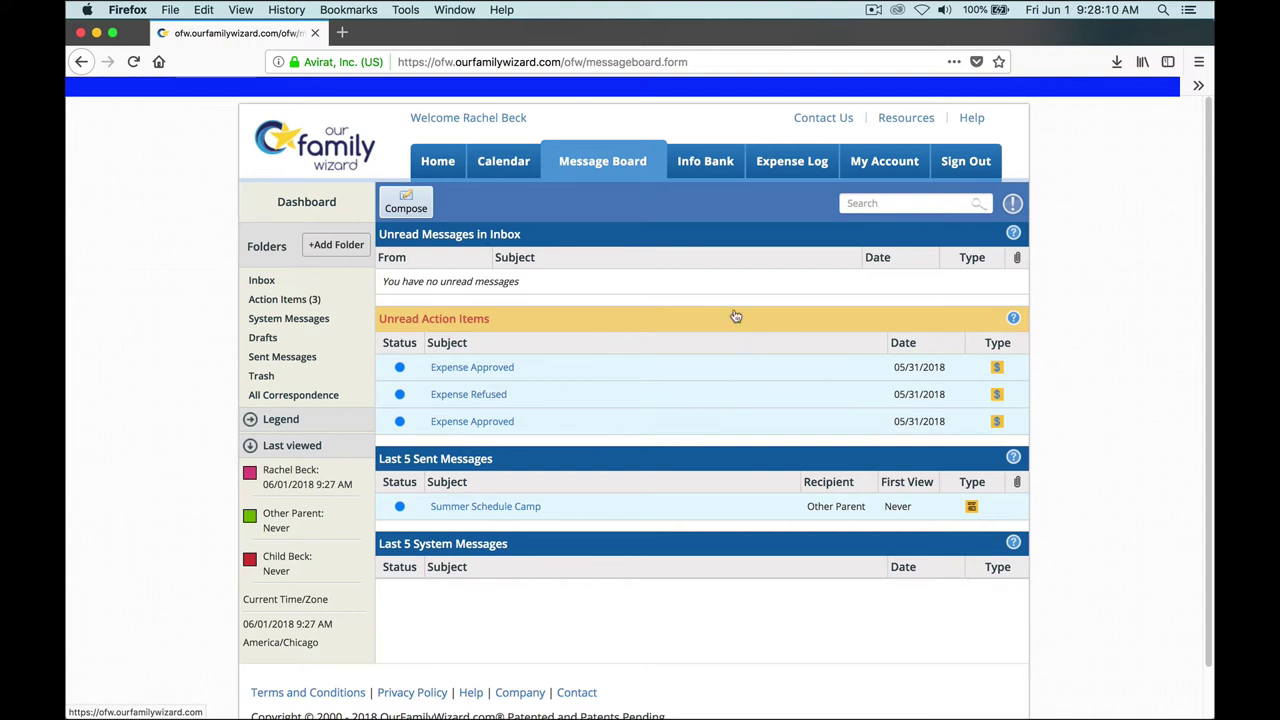
{"action": "left_click", "coordinate": [645, 161]}
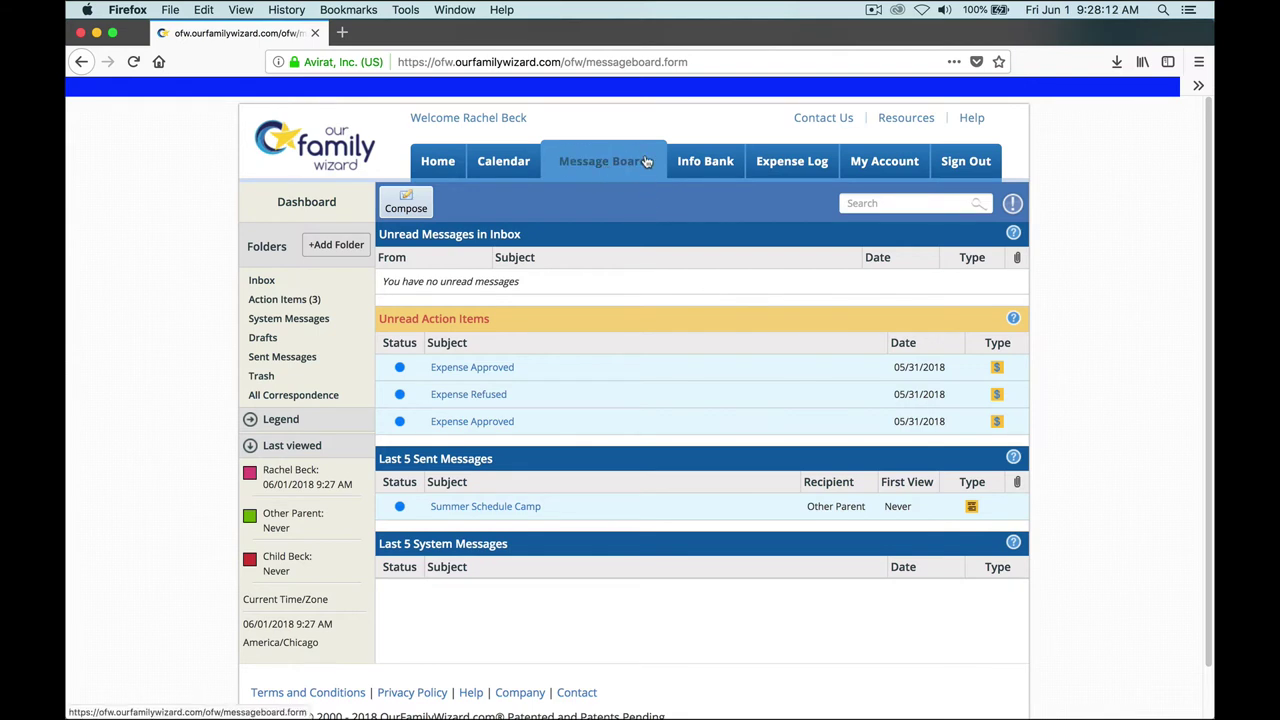
Step: Compose a new message with the subject 'summer camp' and place the cursor in the body
{"action": "left_click", "coordinate": [405, 205]}
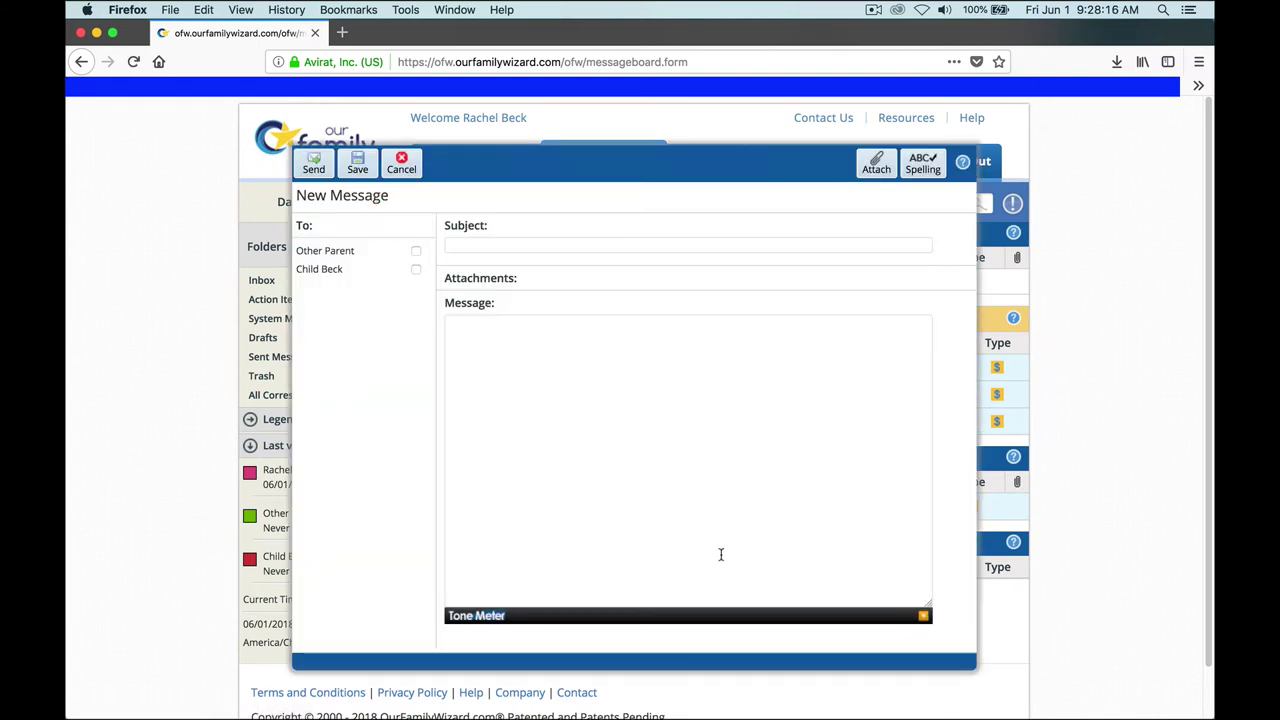
{"action": "left_click", "coordinate": [529, 338]}
{"action": "left_click", "coordinate": [505, 244]}
{"action": "type", "text": "s"}
{"action": "key", "text": "BackSpace"}
{"action": "type", "text": "summer cmp"}
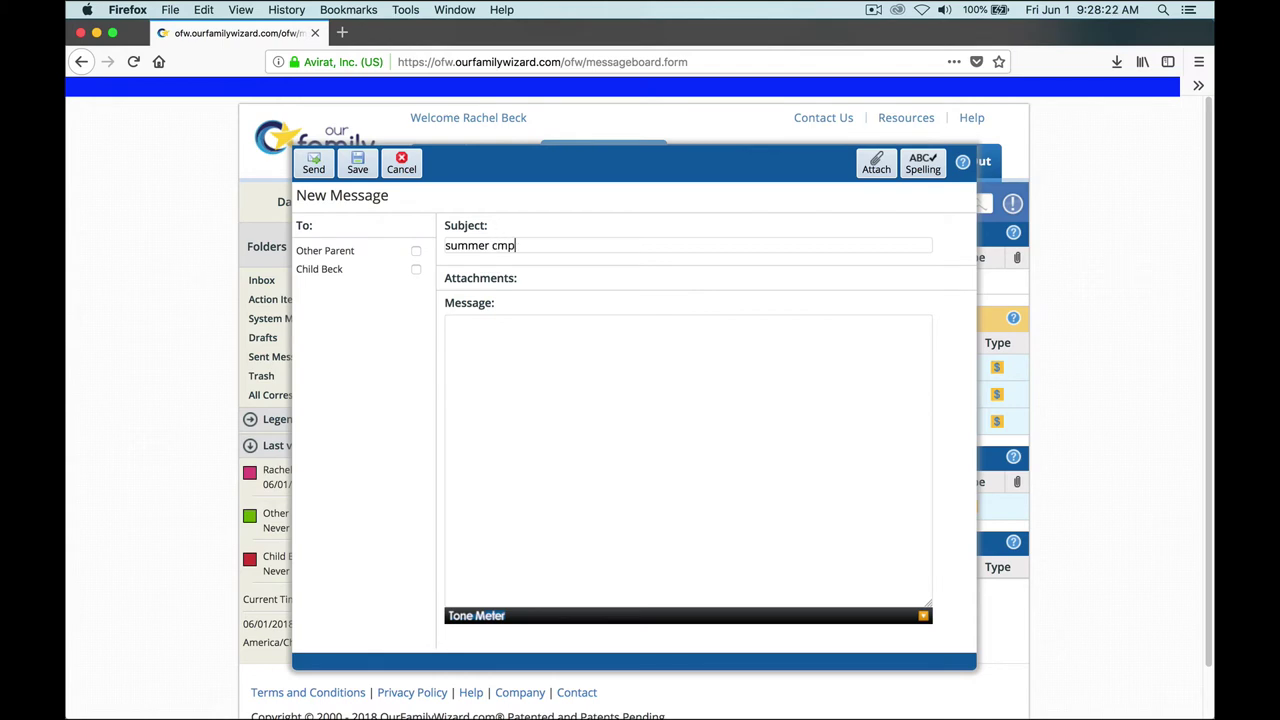
{"action": "key", "text": "BackSpace"}
{"action": "key", "text": "BackSpace"}
{"action": "type", "text": "amp"}
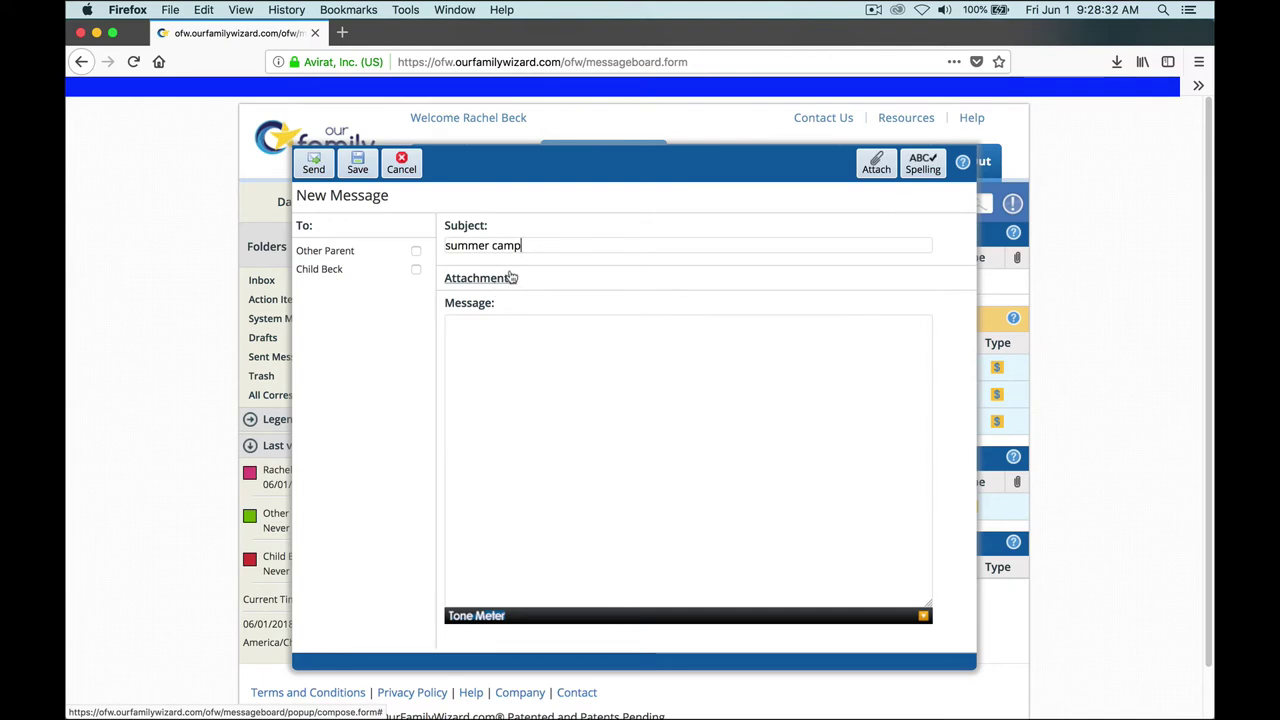
{"action": "left_click", "coordinate": [519, 324]}
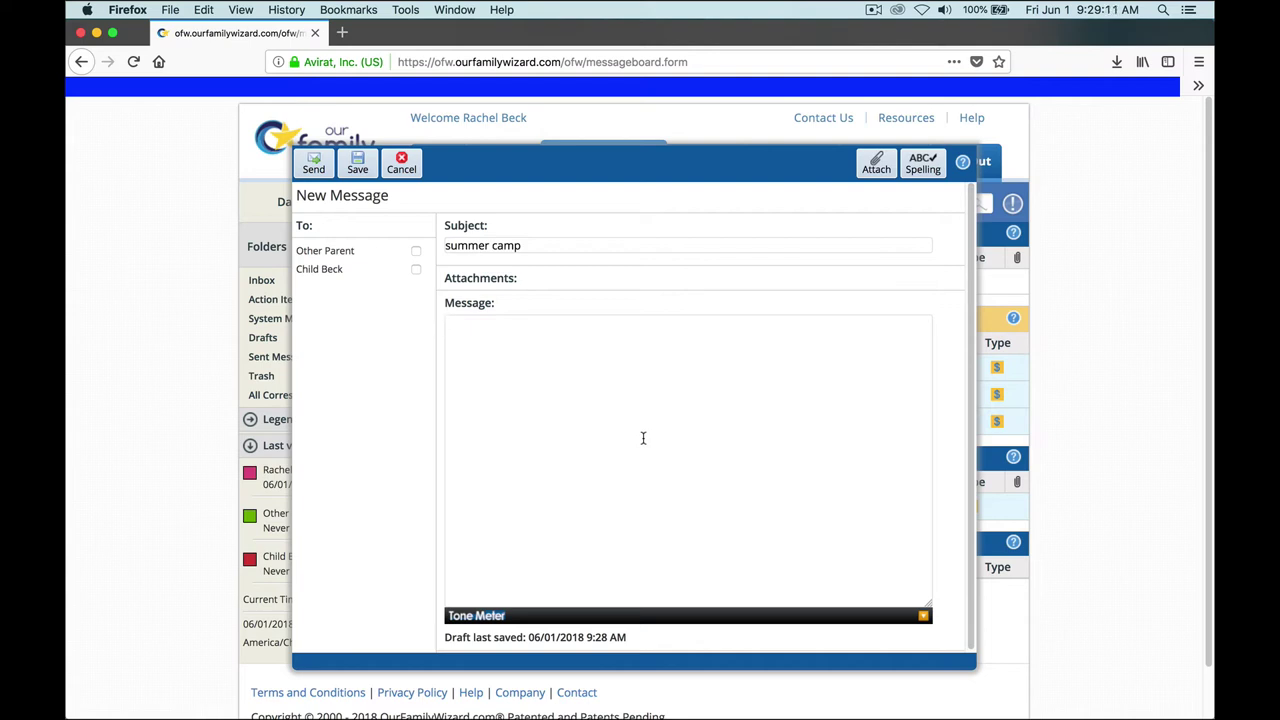
Step: Write 'Hi,', 'How's it going.', the football game line and 'YOu need to pick him up.' on separate lines
{"action": "type", "text": "Hi,"}
{"action": "key", "text": "Return"}
{"action": "type", "text": "How's it going."}
{"action": "key", "text": "Return"}
{"action": "type", "text": "Ryan has a fottb"}
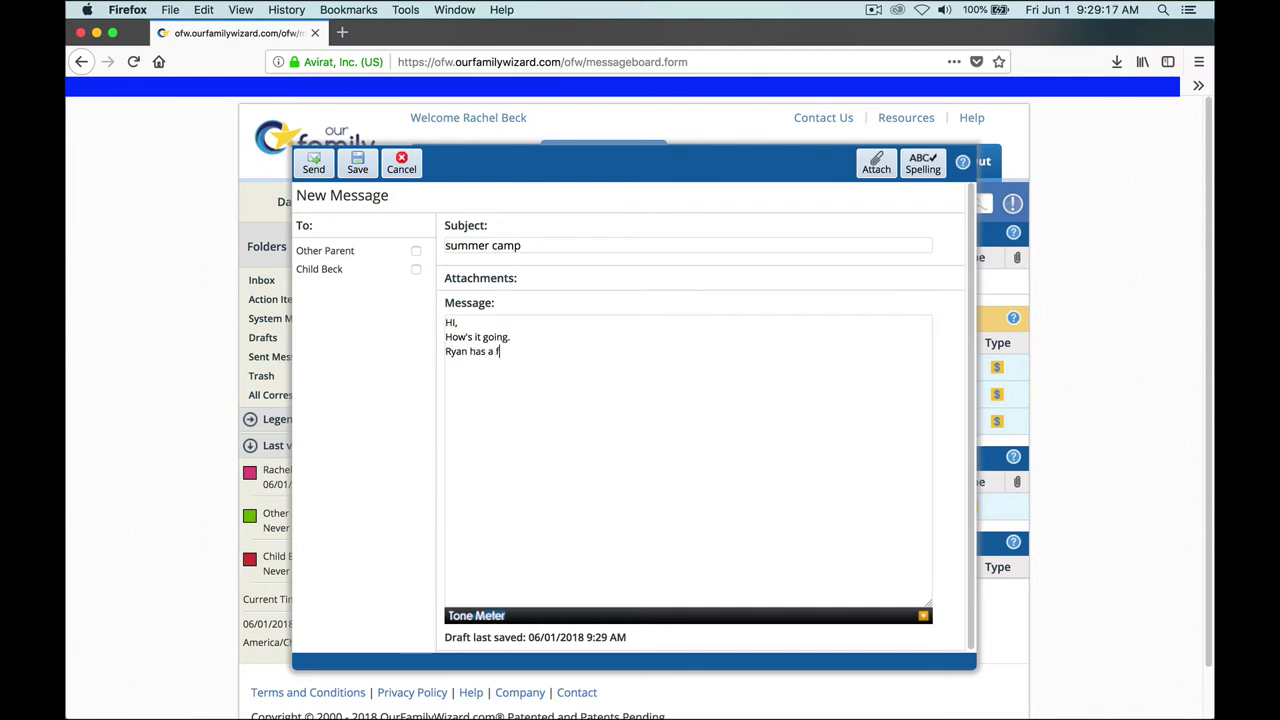
{"action": "key", "text": "BackSpace"}
{"action": "key", "text": "BackSpace"}
{"action": "key", "text": "BackSpace"}
{"action": "type", "text": "otball game this weekend."}
{"action": "key", "text": "Return"}
{"action": "type", "text": "YOu need to pic"}
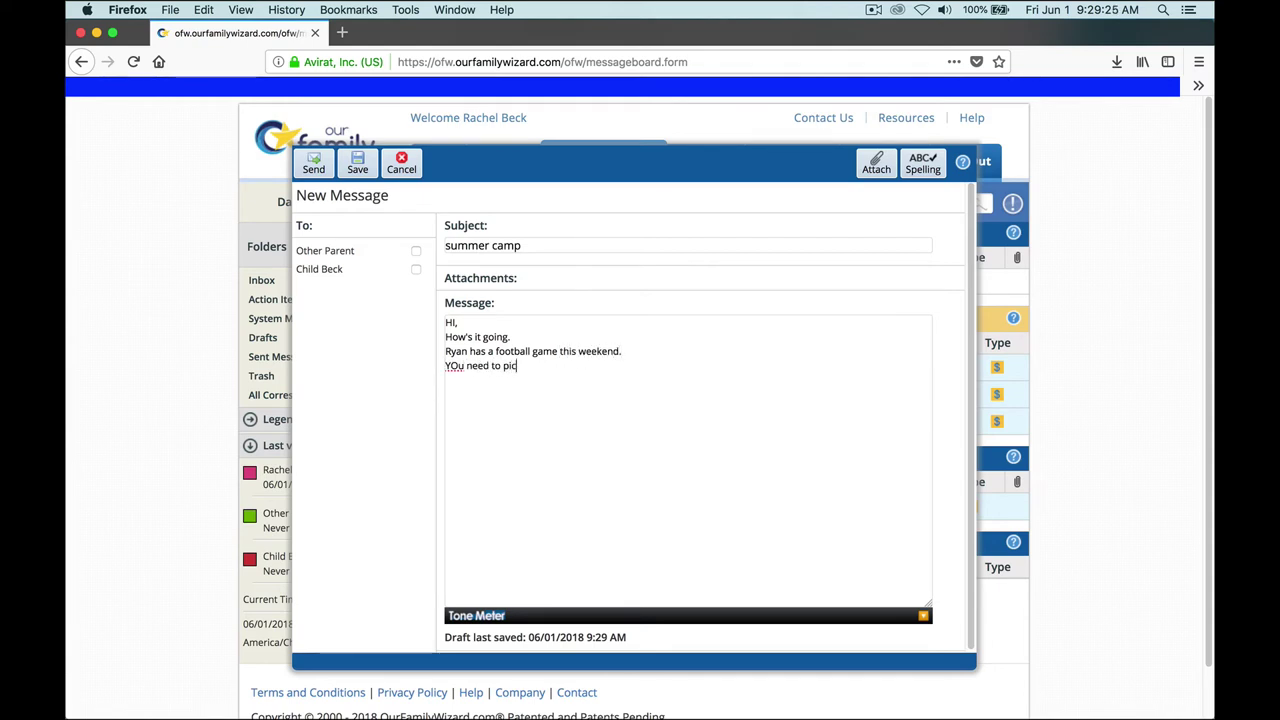
{"action": "type", "text": "k him up."}
Step: Add the lines "Don't forget." and 'You are an idiot.' and select the end of the last line
{"action": "key", "text": "Return"}
{"action": "type", "text": "Don't forg"}
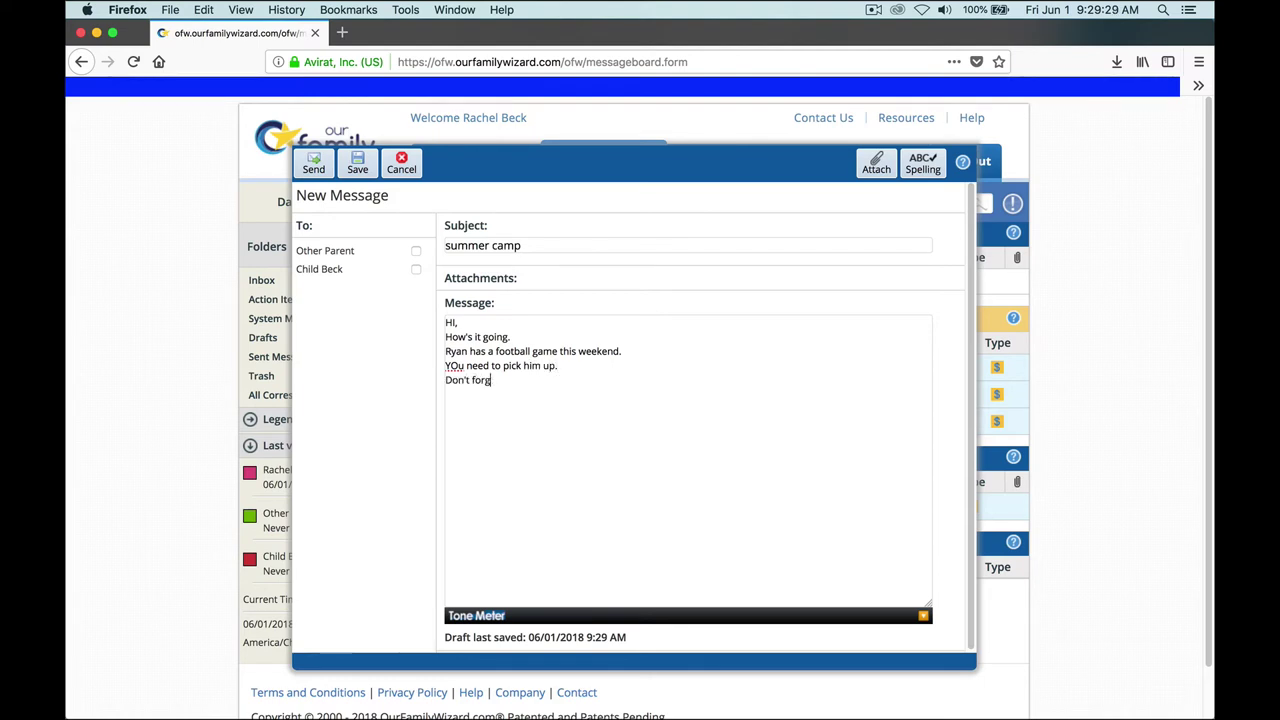
{"action": "type", "text": "et ."}
{"action": "key", "text": "Return"}
{"action": "key", "text": "Return"}
{"action": "type", "text": "You are an idiot."}
{"action": "left_click_drag", "start_coordinate": [518, 409], "coordinate": [458, 403]}
Step: Show the Tone Meter ratings and delete the line 'You are an idiot.'
{"action": "left_click", "coordinate": [922, 616]}
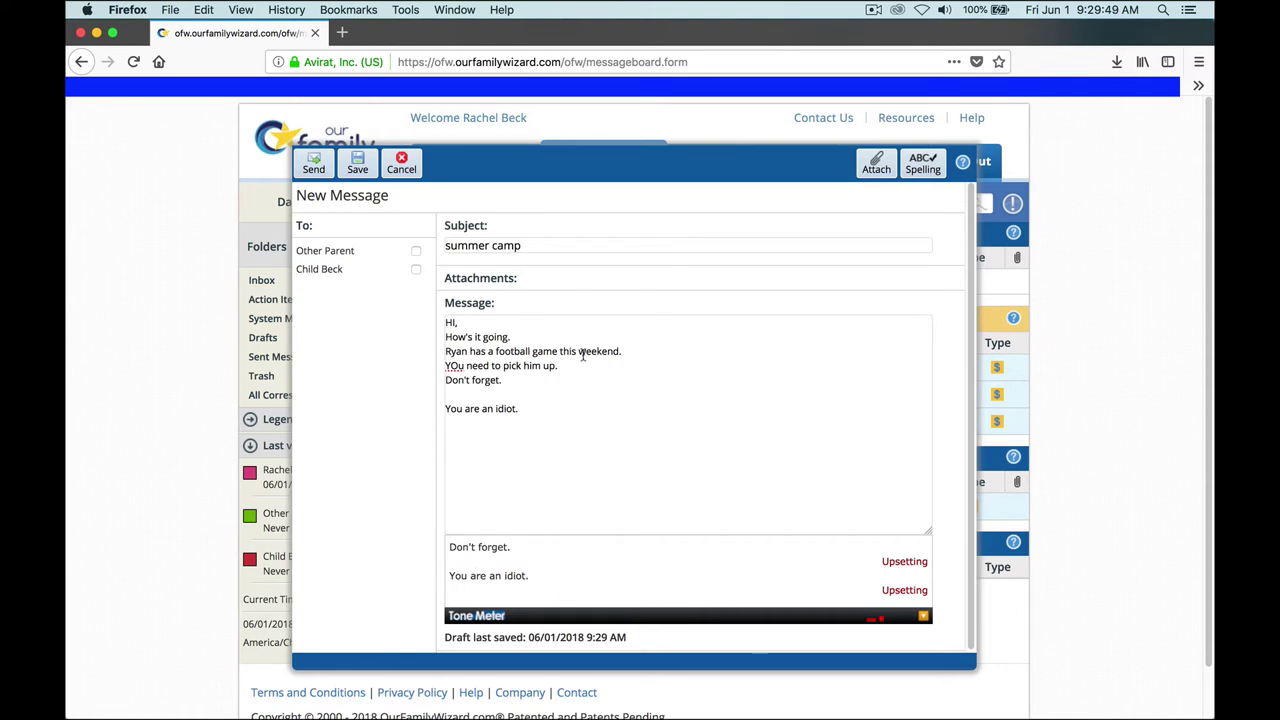
{"action": "left_click", "coordinate": [453, 366]}
{"action": "key", "text": "super+a"}
{"action": "left_click", "coordinate": [453, 366]}
{"action": "left_click", "coordinate": [622, 393]}
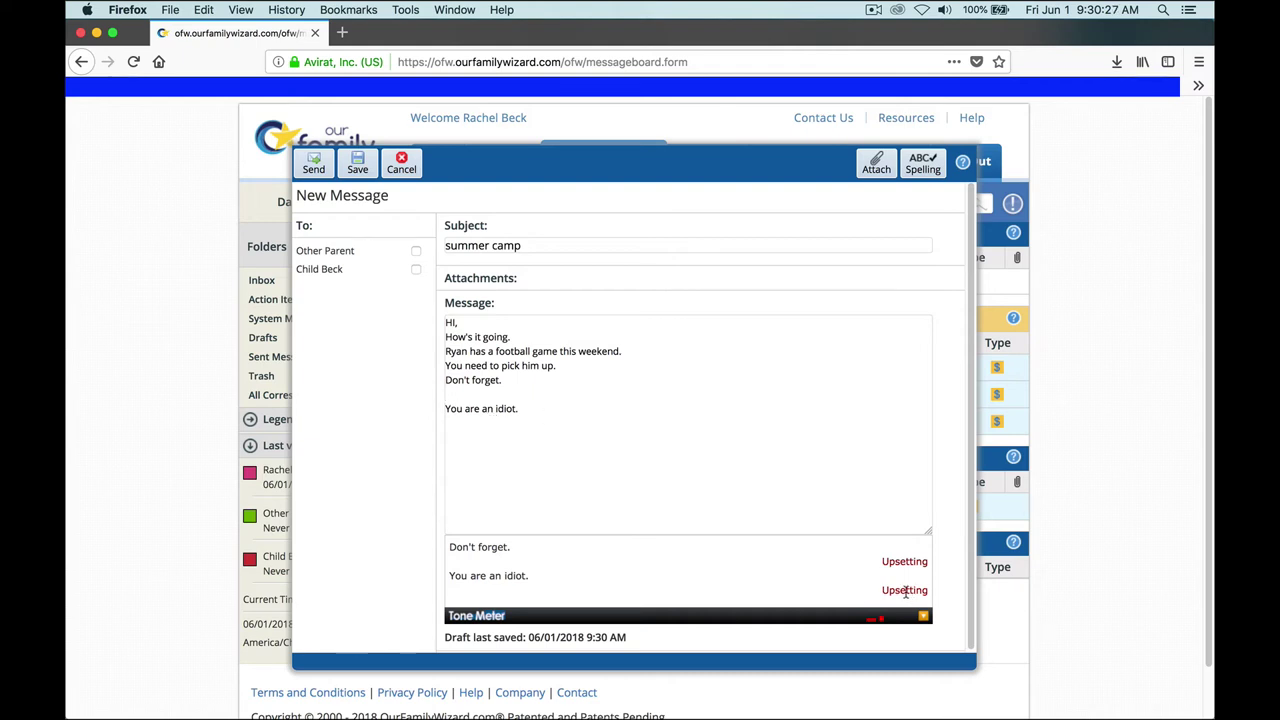
{"action": "left_click", "coordinate": [505, 382]}
{"action": "left_click_drag", "start_coordinate": [540, 418], "coordinate": [391, 410]}
{"action": "key", "text": "BackSpace"}
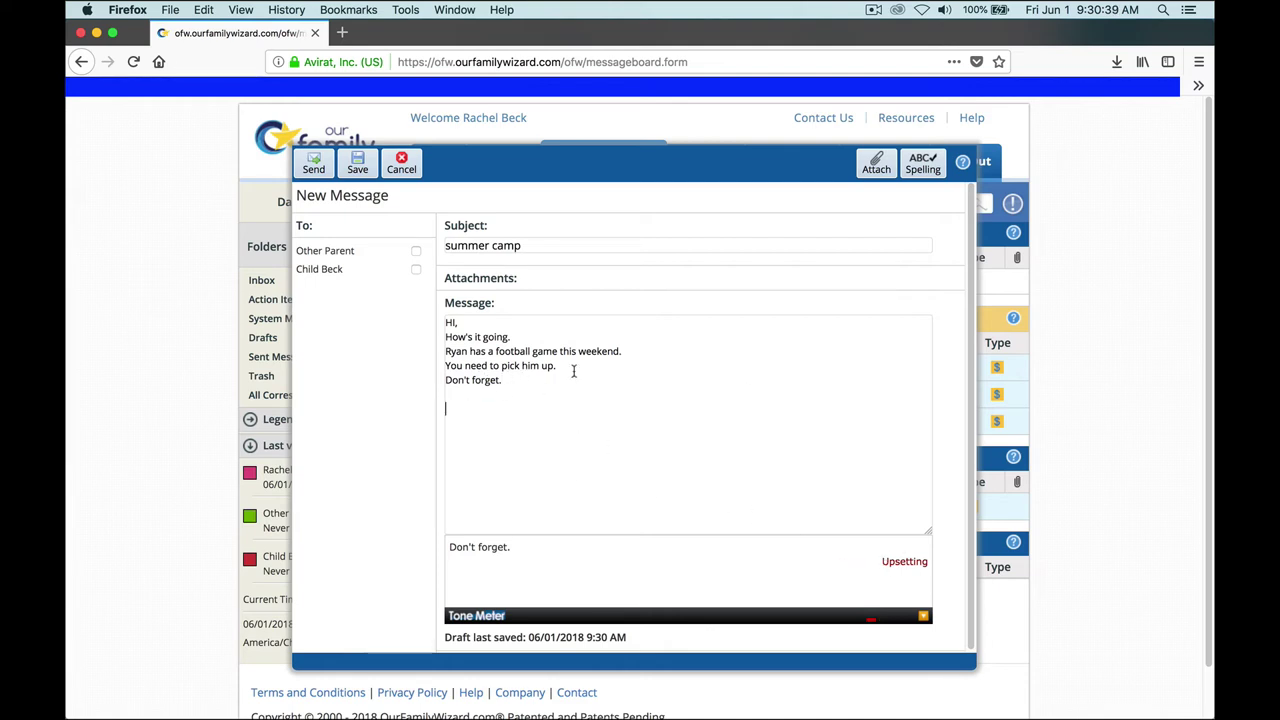
Step: Reword the reminder as "Please don't forget."
{"action": "left_click", "coordinate": [510, 380]}
{"action": "left_click", "coordinate": [446, 380]}
{"action": "left_click", "coordinate": [446, 380]}
{"action": "type", "text": "Please"}
{"action": "key", "text": "Delete"}
{"action": "type", "text": "d"}
{"action": "key", "text": "Return"}
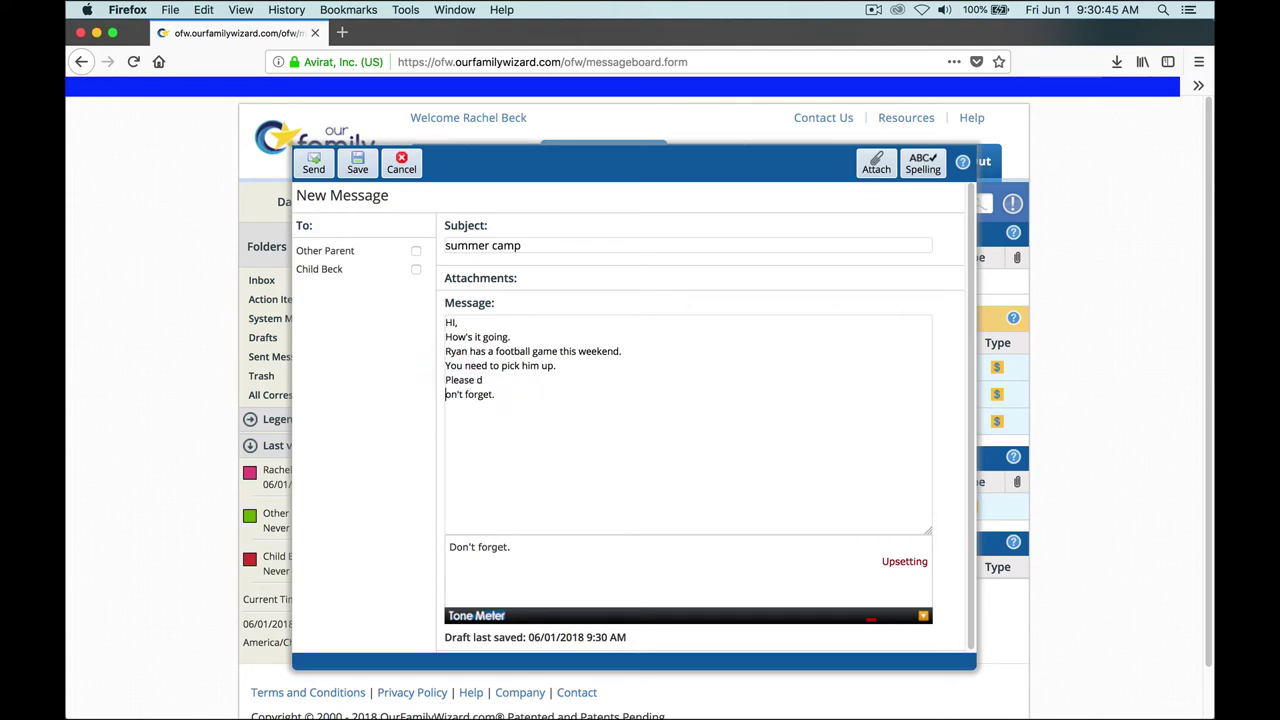
{"action": "key", "text": "BackSpace"}
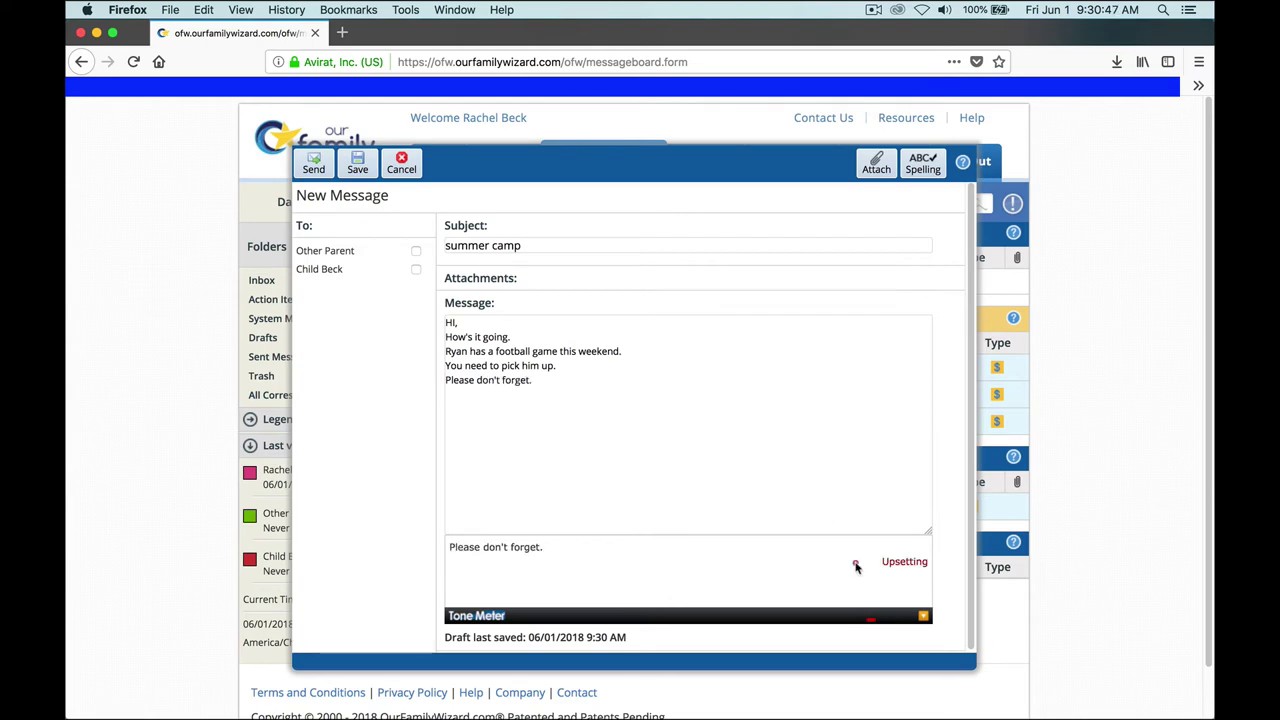
Step: Replace the reminder with "Please mark your calendar - he's really excited to have you there."
{"action": "key", "text": "super+a"}
{"action": "left_click", "coordinate": [446, 382]}
{"action": "left_click", "coordinate": [541, 382]}
{"action": "left_click_drag", "start_coordinate": [541, 382], "coordinate": [445, 392]}
{"action": "key", "text": "BackSpace"}
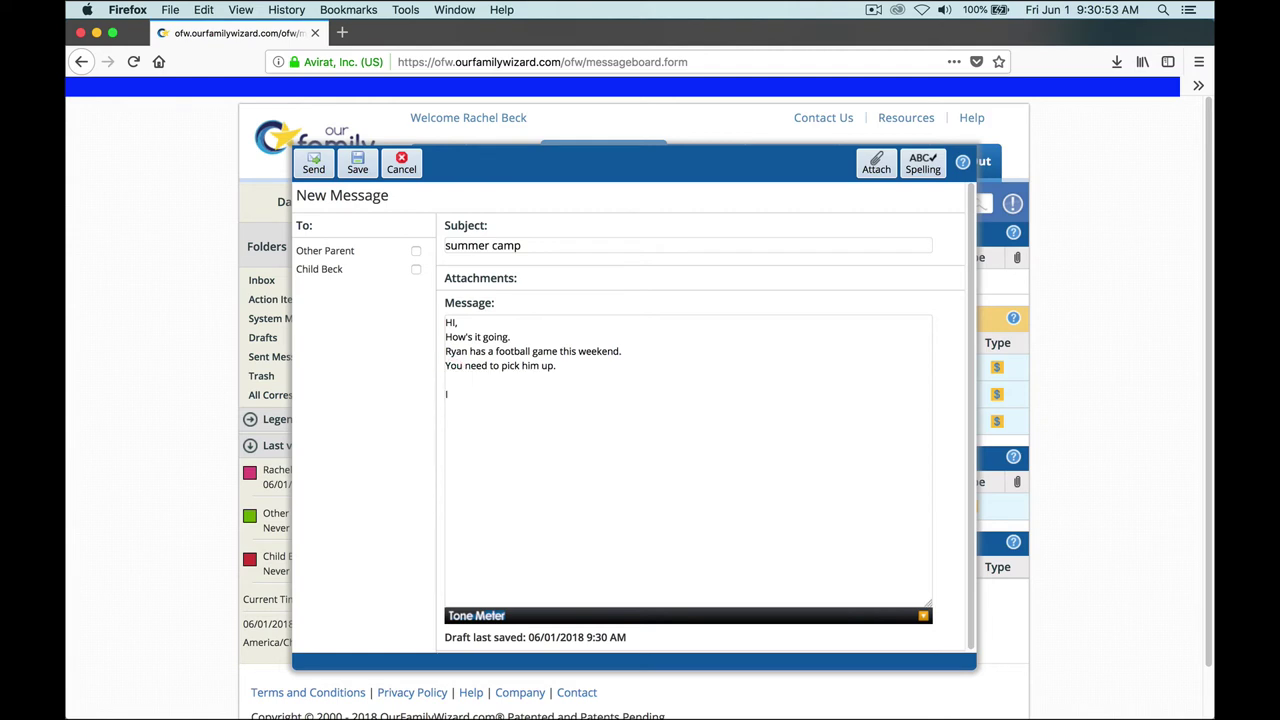
{"action": "type", "text": "Please yo"}
{"action": "key", "text": "BackSpace"}
{"action": "key", "text": "BackSpace"}
{"action": "key", "text": "BackSpace"}
{"action": "type", "text": "mark your callendar - he's really excited to ahve you"}
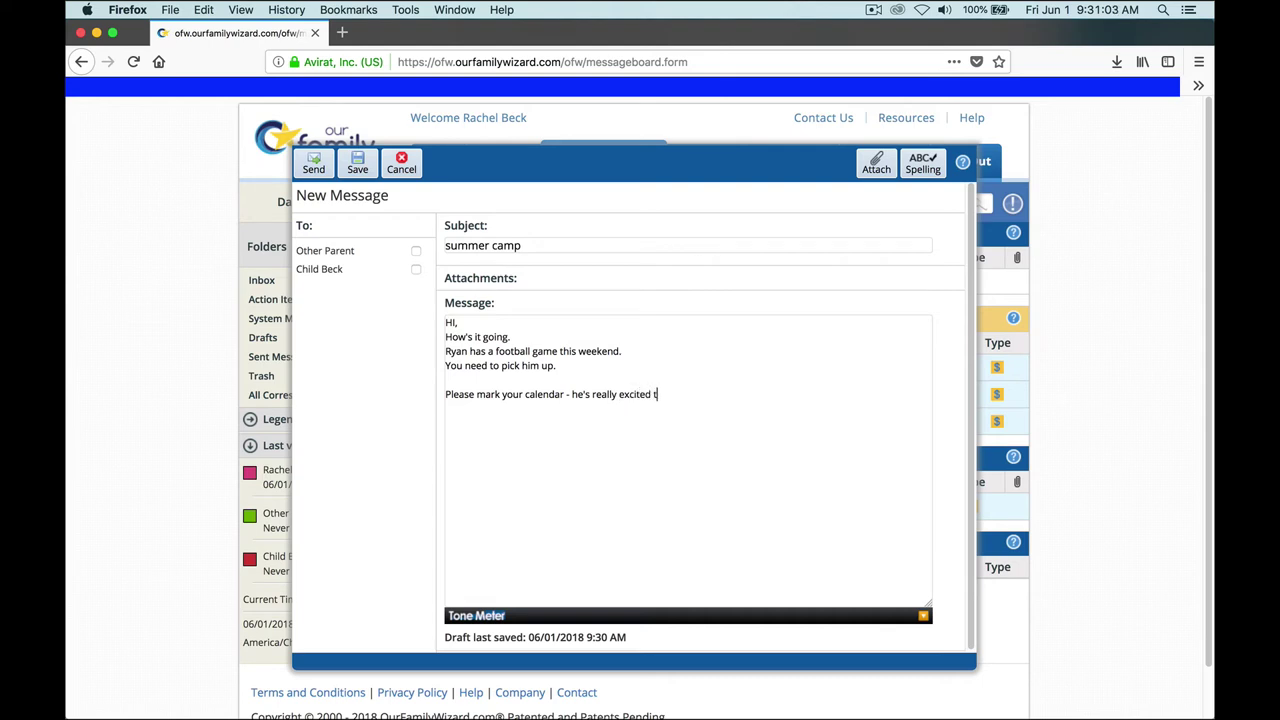
{"action": "key", "text": "BackSpace"}
{"action": "key", "text": "BackSpace"}
{"action": "key", "text": "BackSpace"}
{"action": "key", "text": "BackSpace"}
{"action": "key", "text": "BackSpace"}
{"action": "key", "text": "BackSpace"}
{"action": "key", "text": "BackSpace"}
{"action": "key", "text": "BackSpace"}
{"action": "type", "text": "have you there."}
Step: Sign off with 'Thanks' and the sender's first name on separate lines
{"action": "key", "text": "Return"}
{"action": "key", "text": "Return"}
{"action": "type", "text": "Thanks"}
{"action": "key", "text": "Return"}
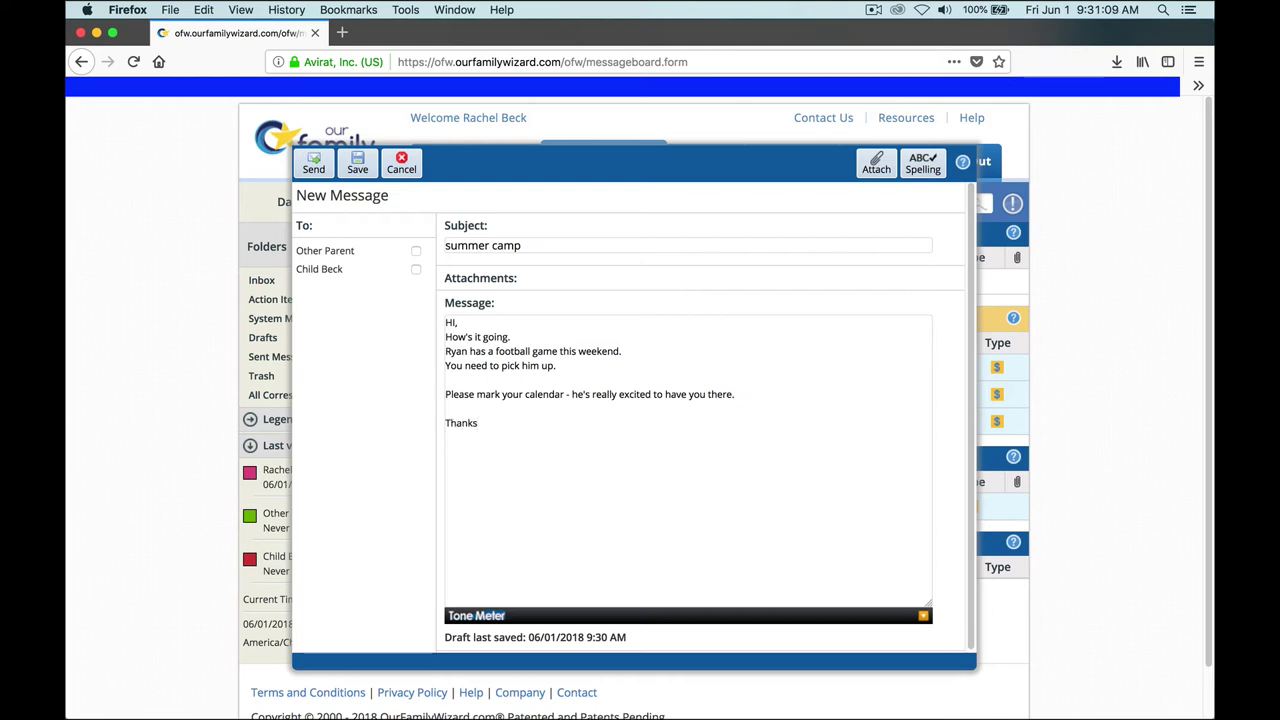
{"action": "type", "text": "Rachel"}
{"action": "left_click", "coordinate": [750, 398]}
{"action": "key", "text": "super+a"}
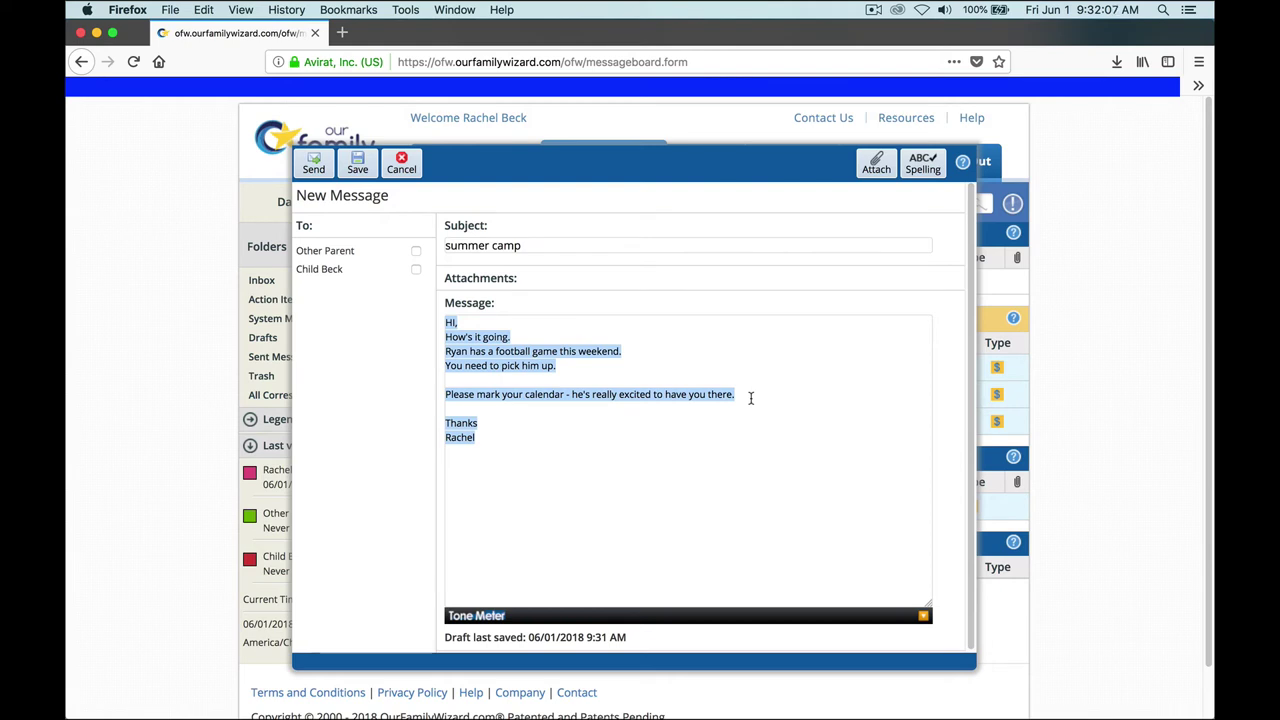
{"action": "left_click", "coordinate": [750, 398]}
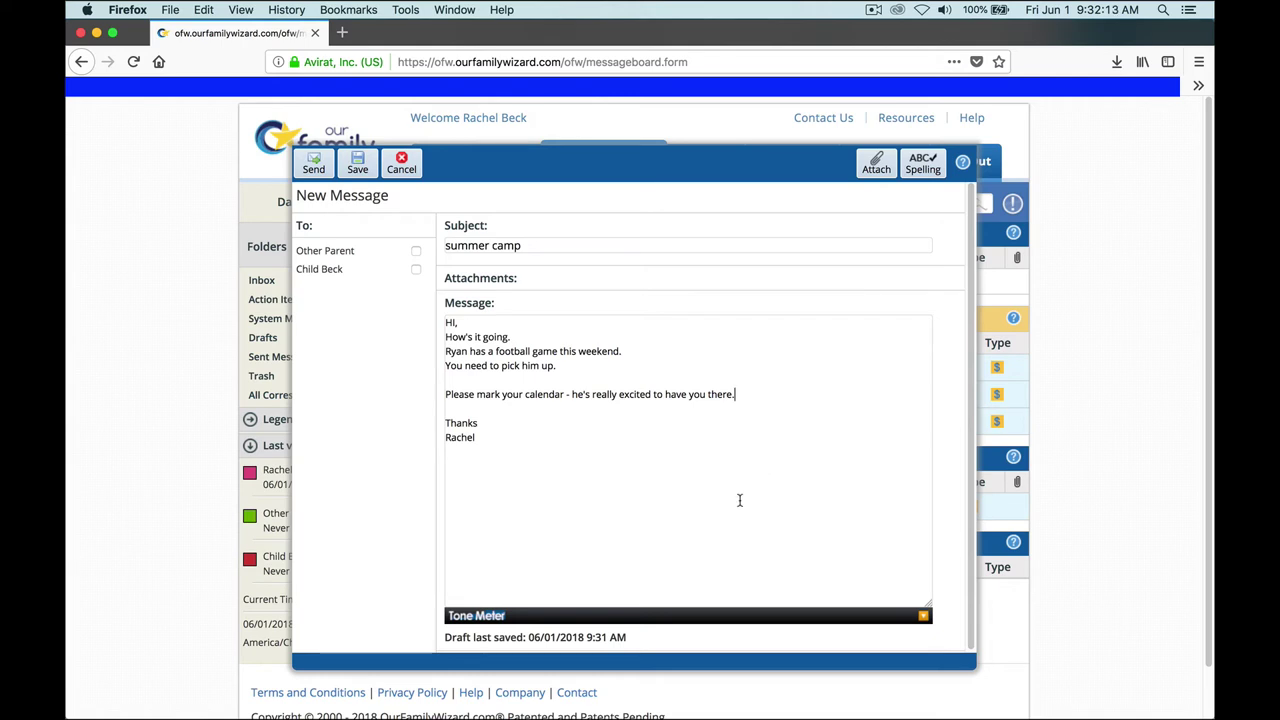
{"action": "left_click", "coordinate": [457, 321]}
{"action": "left_click", "coordinate": [768, 394]}
Step: Send the message with the Other Parent added as recipient, then go to the Expense Log
{"action": "left_click", "coordinate": [313, 165]}
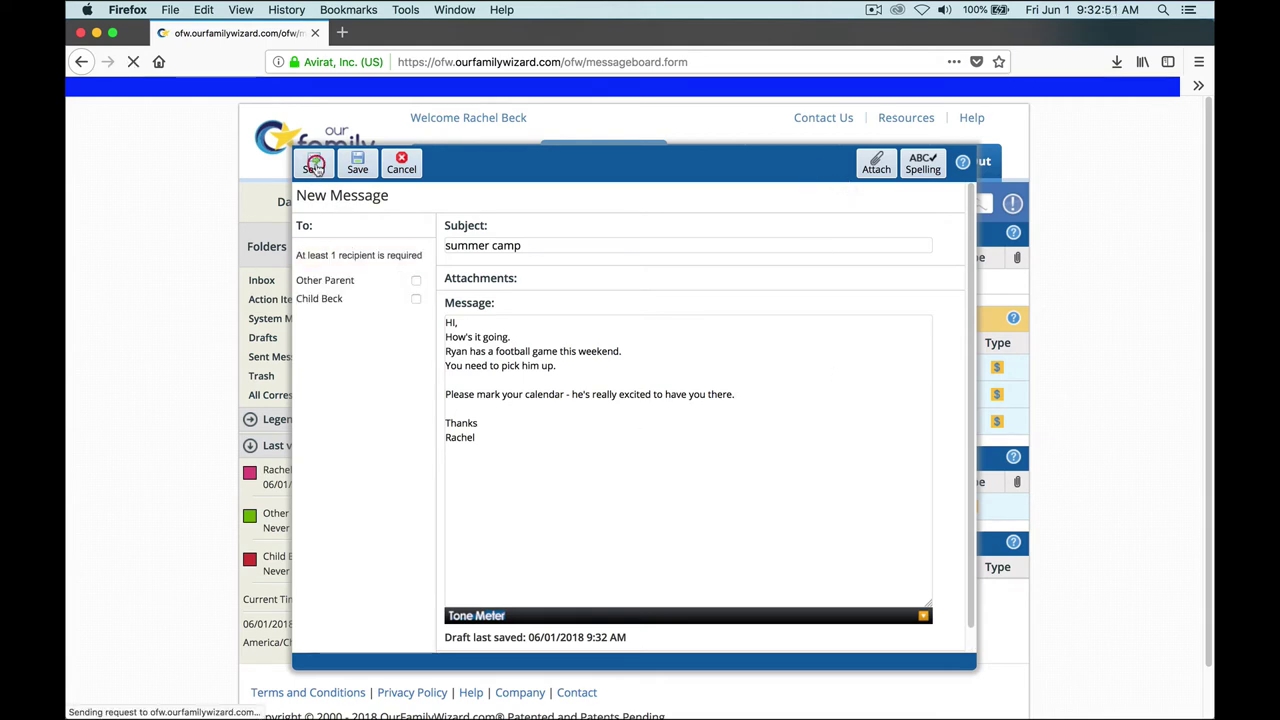
{"action": "left_click", "coordinate": [318, 229]}
{"action": "left_click", "coordinate": [334, 254]}
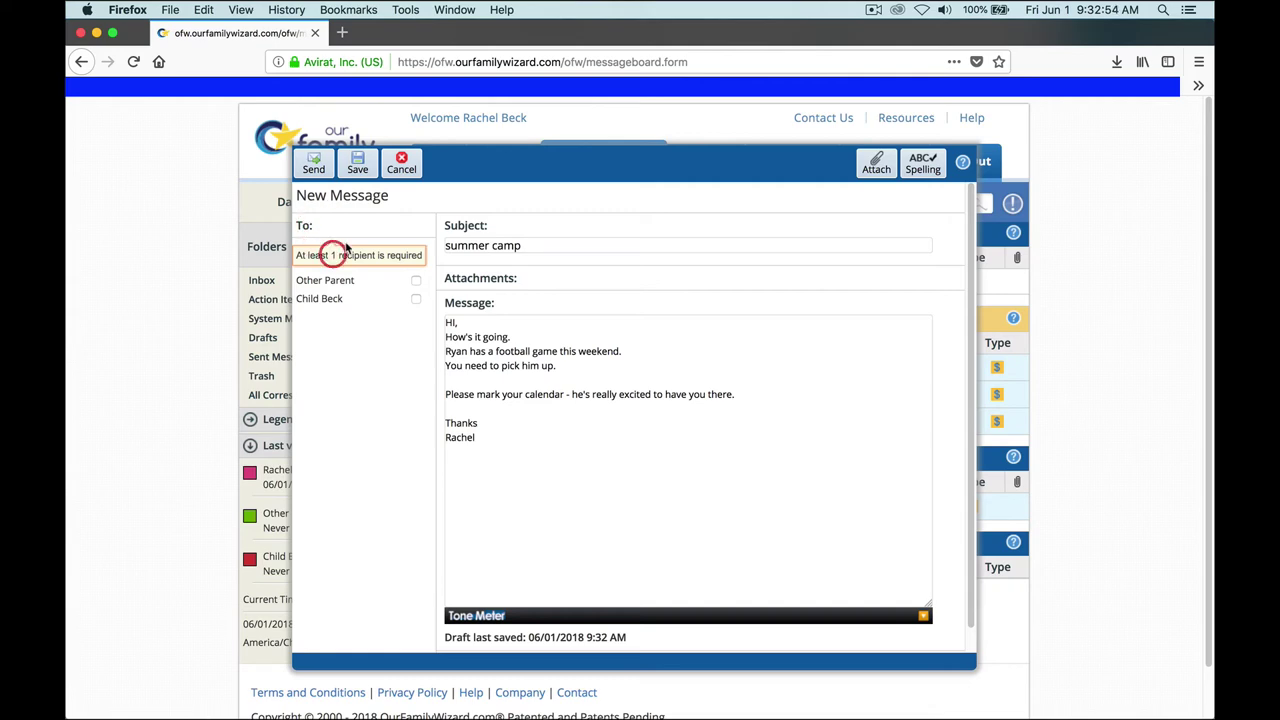
{"action": "left_click", "coordinate": [416, 281]}
{"action": "left_click", "coordinate": [316, 168]}
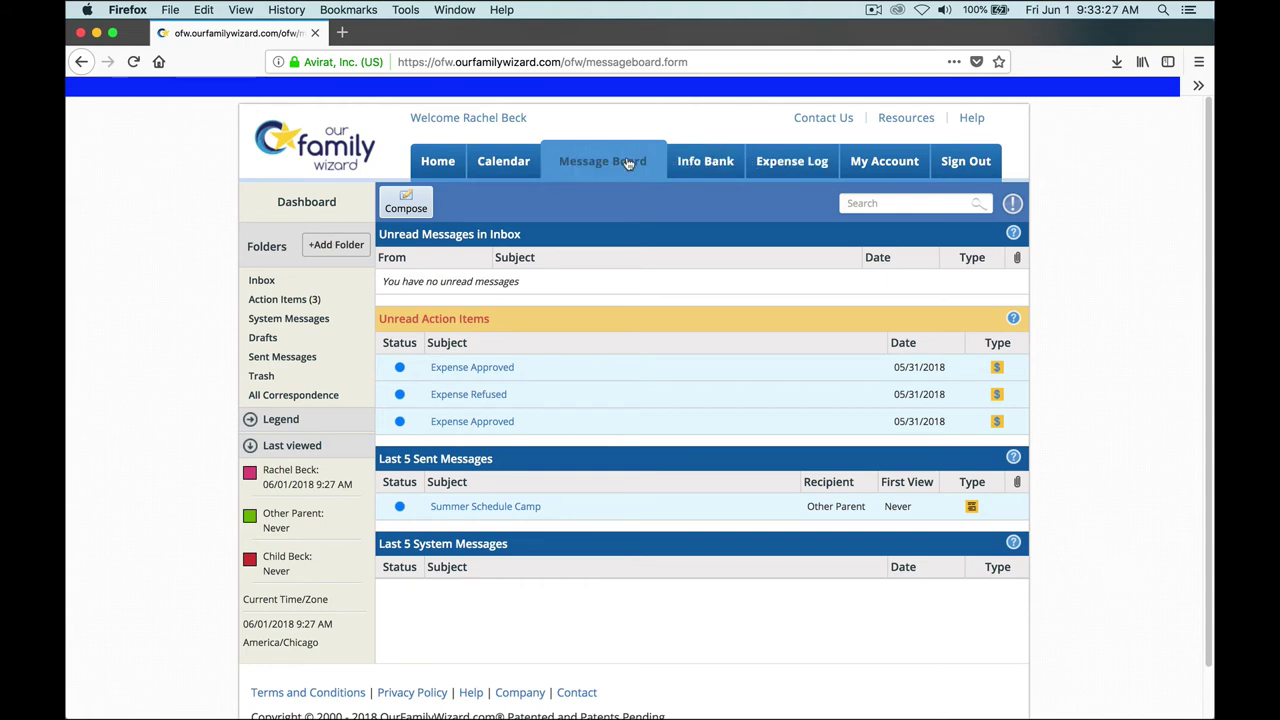
{"action": "left_click", "coordinate": [795, 163]}
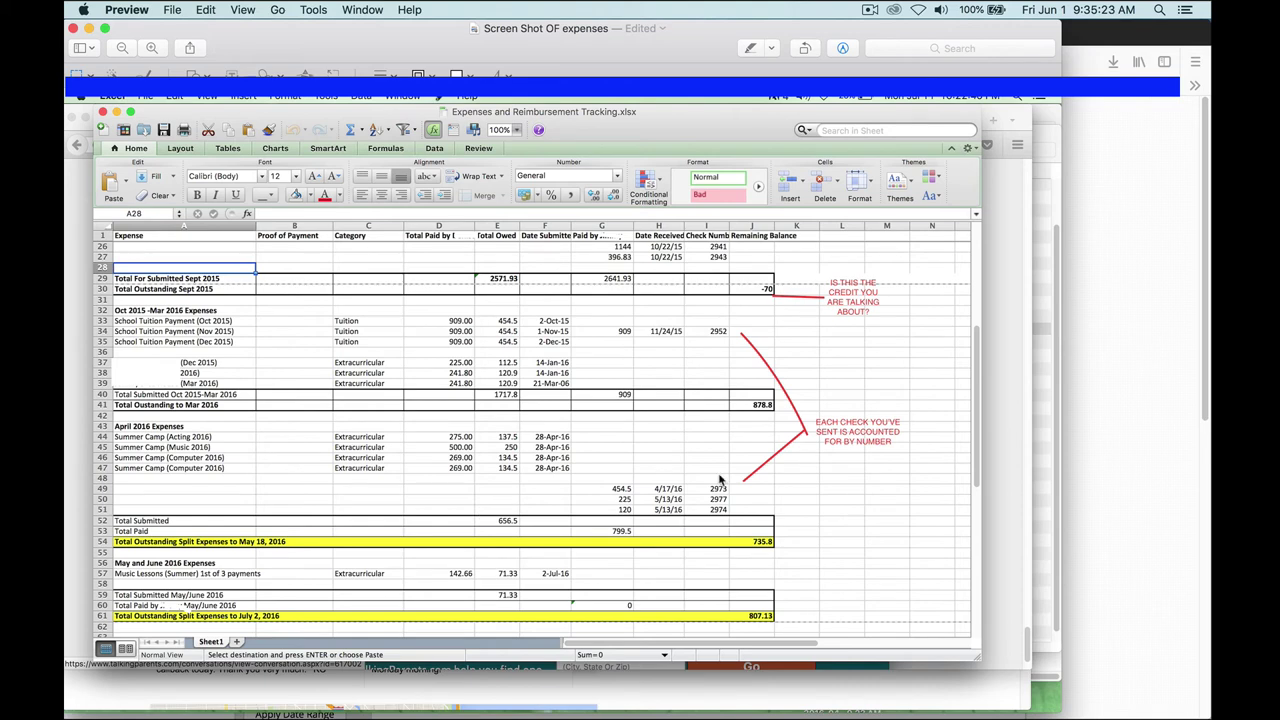
Step: Bring the expense page back and sort the Expense Register by date, oldest first
{"action": "left_click", "coordinate": [1208, 440]}
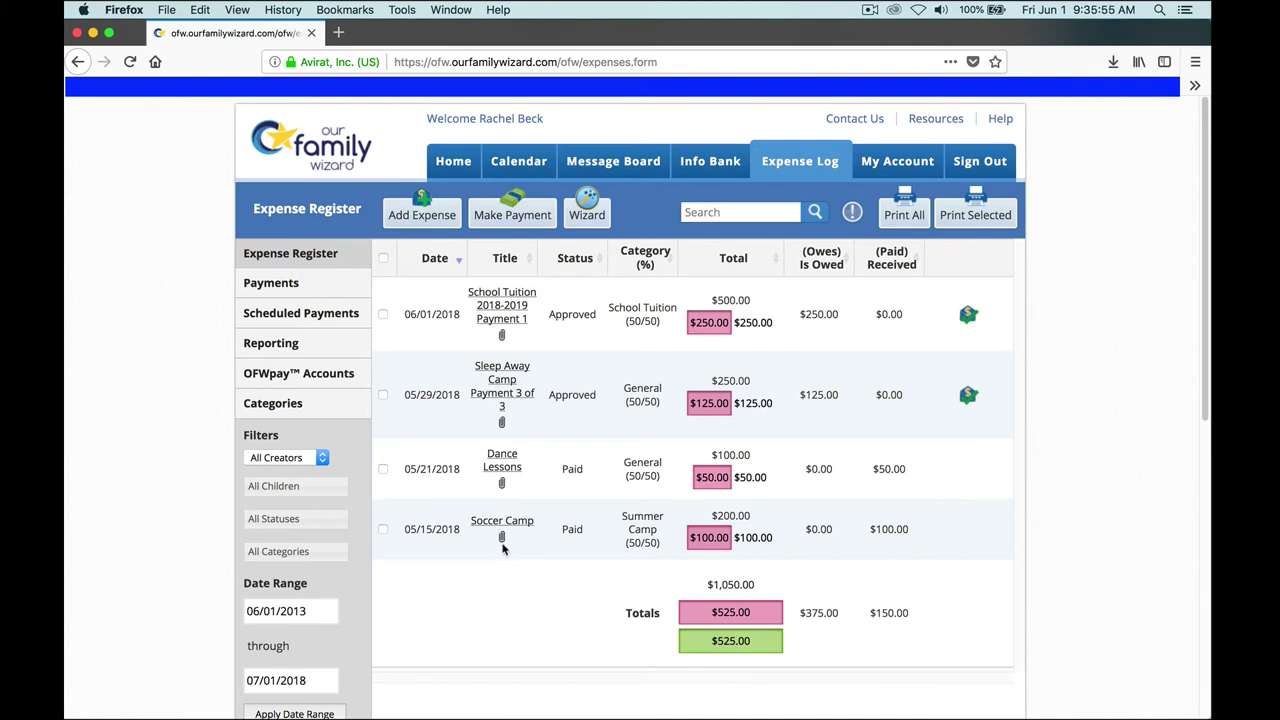
{"action": "left_click", "coordinate": [458, 262]}
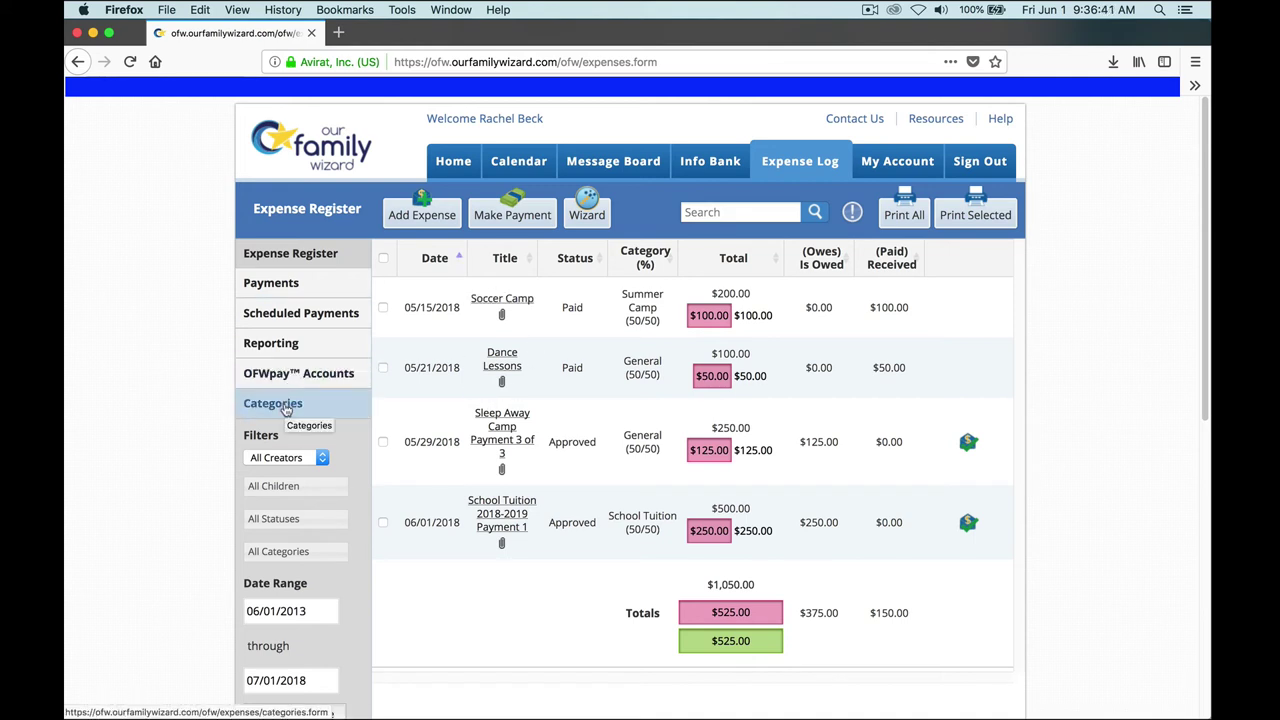
Step: Start a new expense category titled 'Hockey Expenses'
{"action": "left_click", "coordinate": [307, 417]}
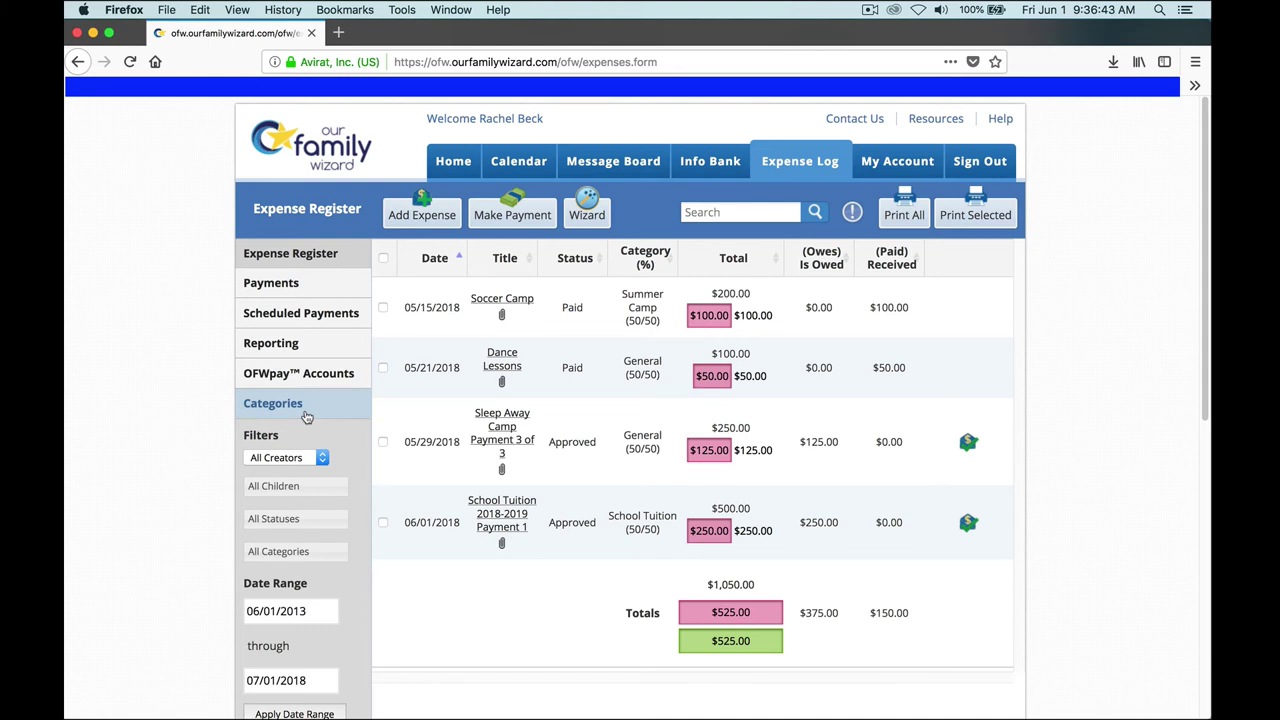
{"action": "left_click", "coordinate": [279, 407]}
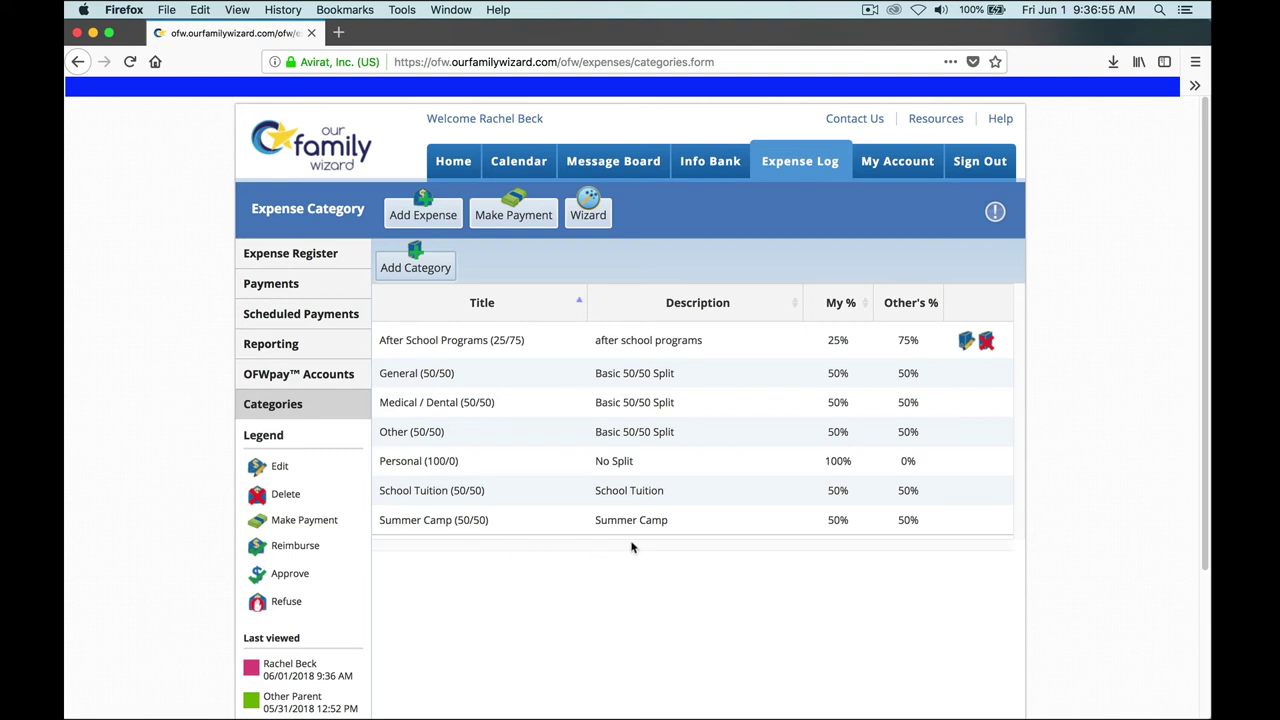
{"action": "left_click", "coordinate": [425, 268]}
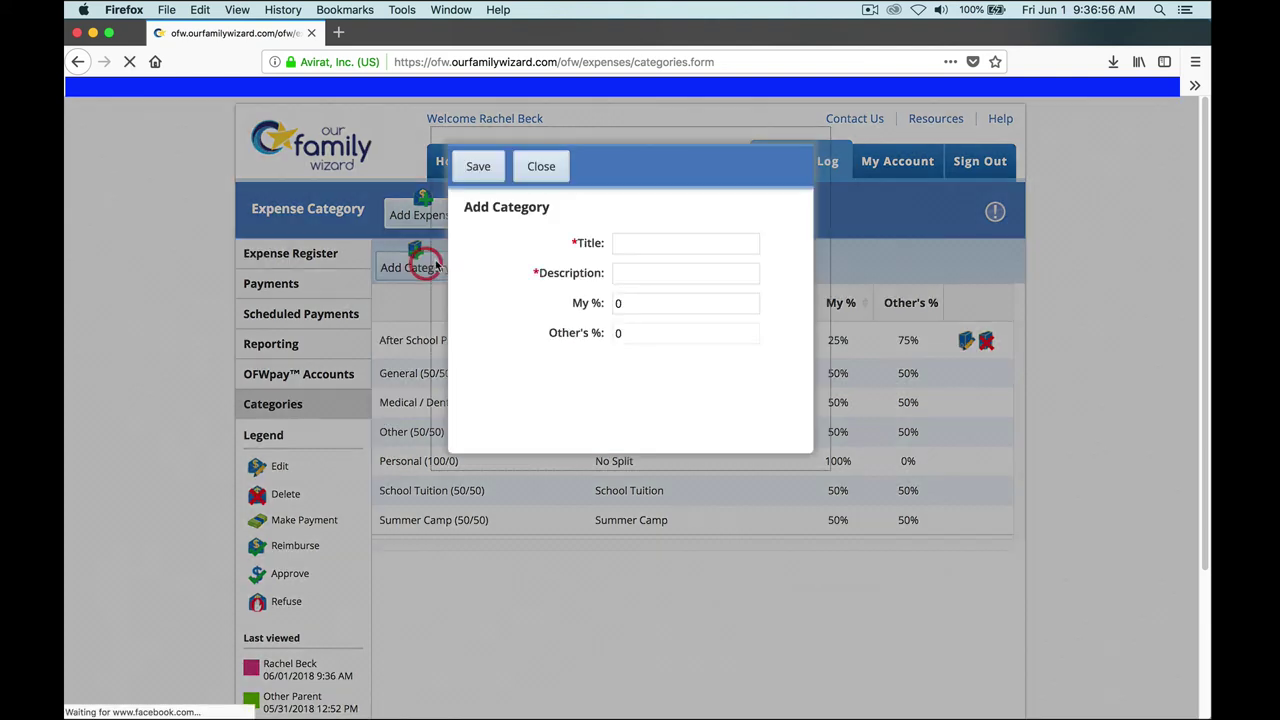
{"action": "left_click", "coordinate": [641, 240]}
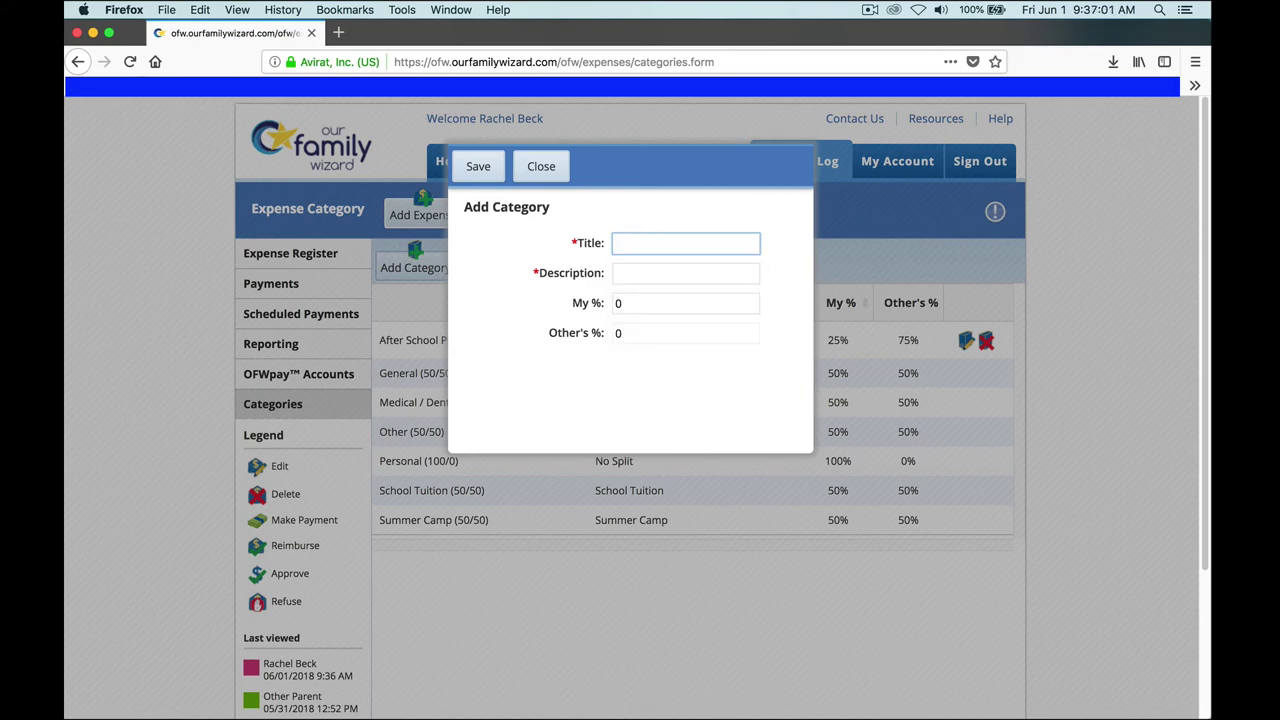
{"action": "type", "text": "Hockey Expenenses"}
Step: Describe it as 'Hockey Gear & Ice Time', set my share to 20%, and save it
{"action": "key", "text": "Tab"}
{"action": "type", "text": "Hockey"}
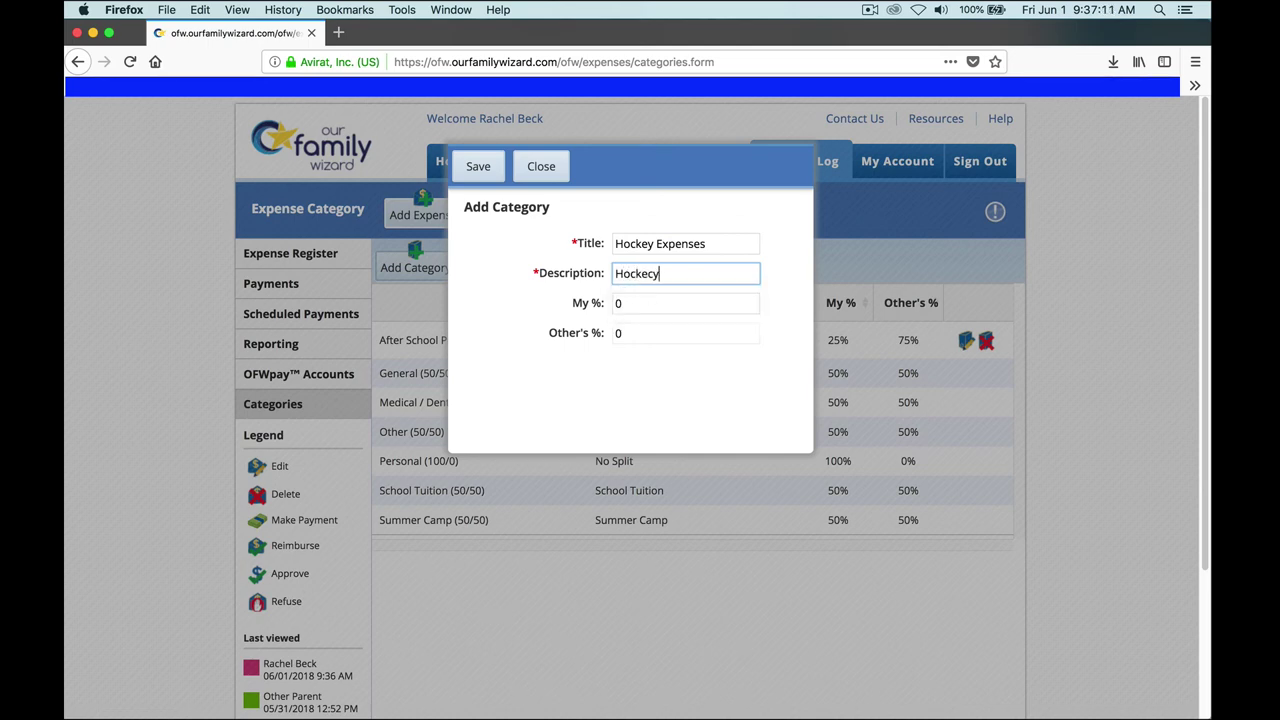
{"action": "key", "text": "BackSpace"}
{"action": "type", "text": "y Gear & Ice Time"}
{"action": "left_click", "coordinate": [637, 303]}
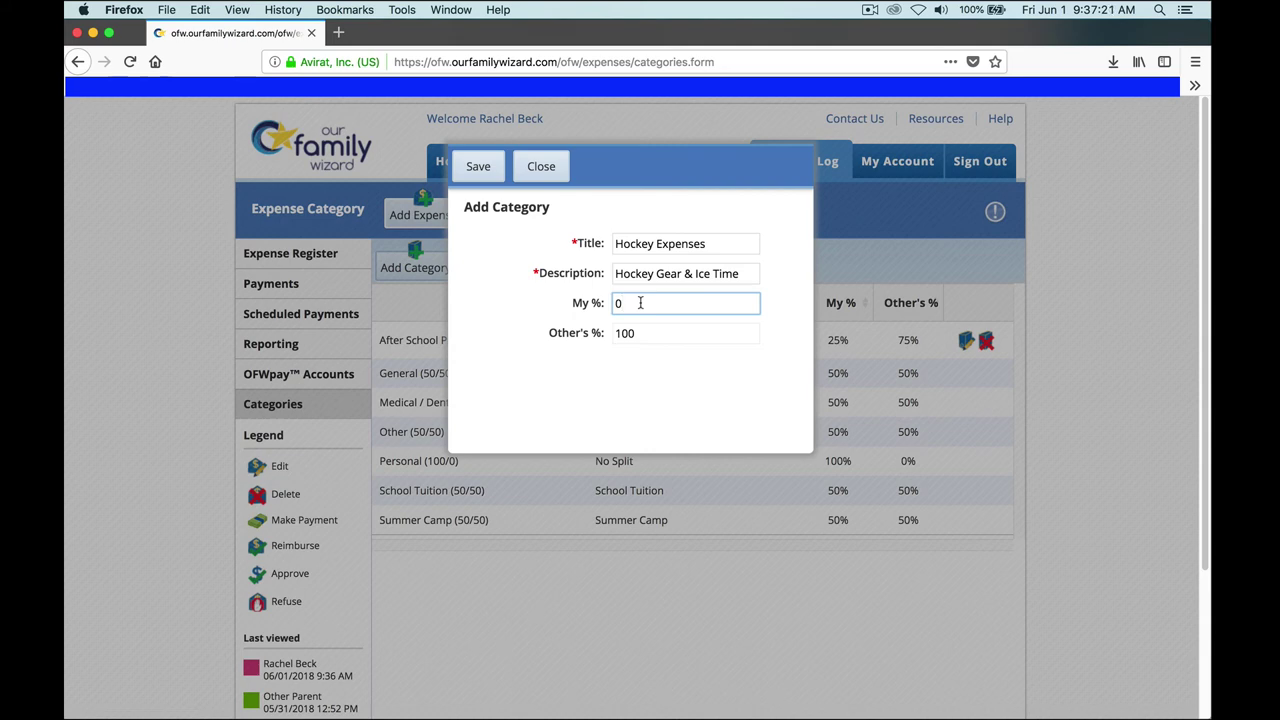
{"action": "type", "text": "89"}
{"action": "key", "text": "BackSpace"}
{"action": "key", "text": "BackSpace"}
{"action": "type", "text": "20"}
{"action": "left_click", "coordinate": [472, 170]}
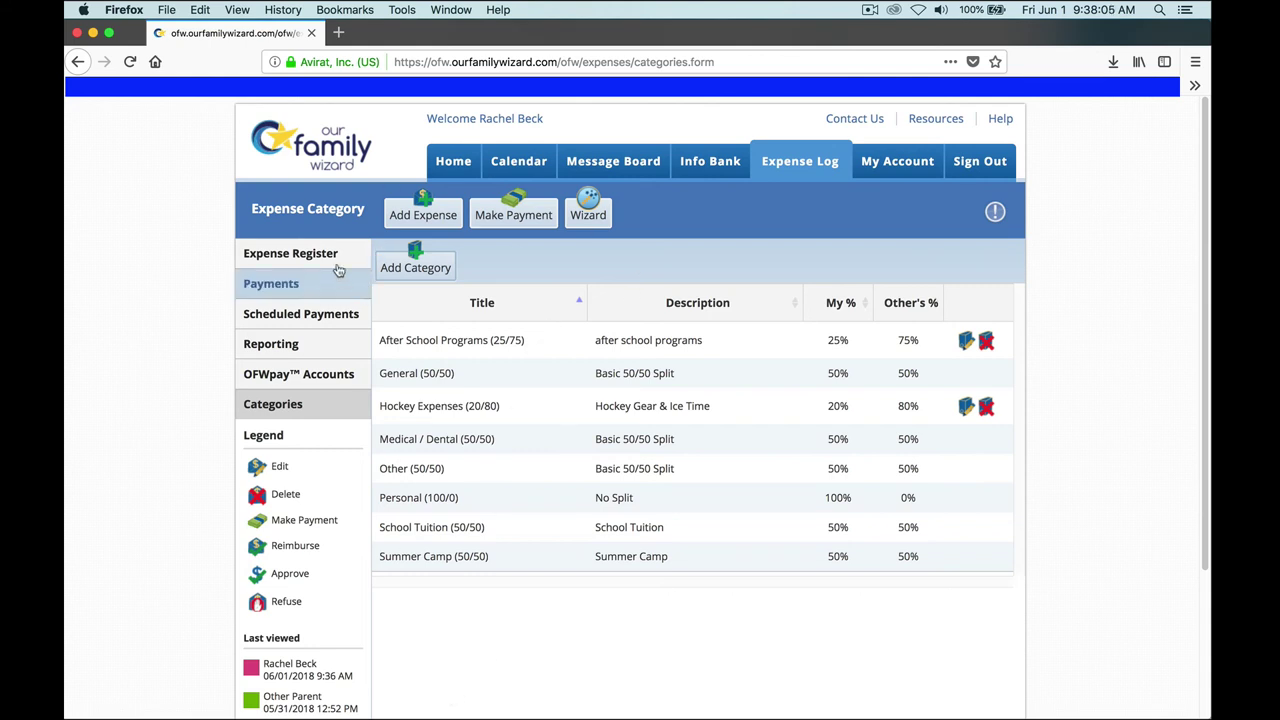
Step: Start a new reimbursement request titled 'Hockey New Helmet'
{"action": "left_click", "coordinate": [812, 164]}
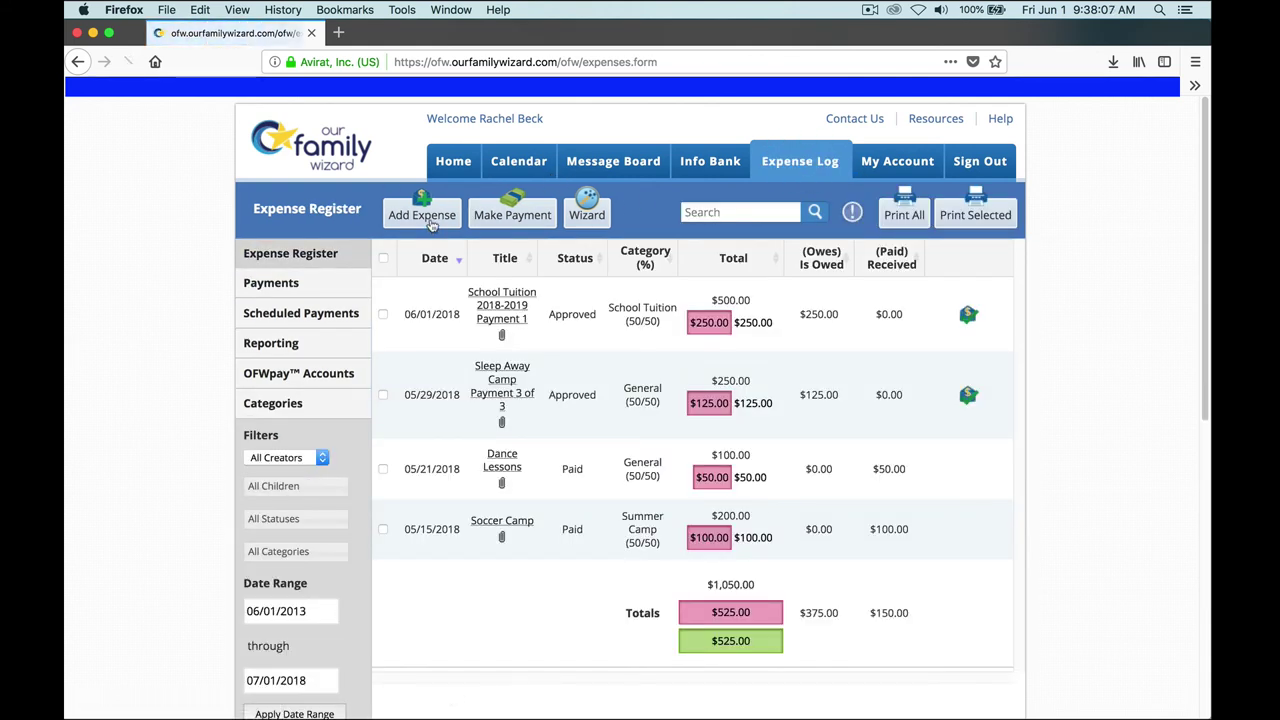
{"action": "left_click", "coordinate": [431, 220]}
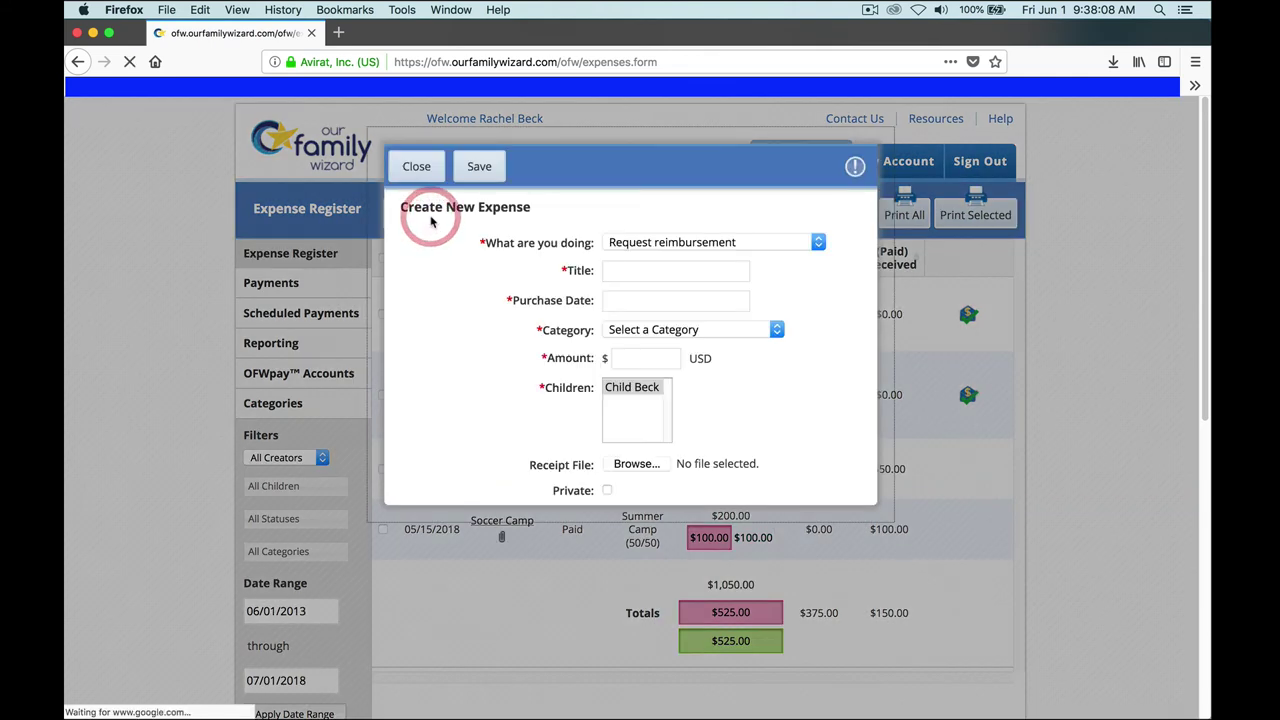
{"action": "left_click", "coordinate": [766, 244]}
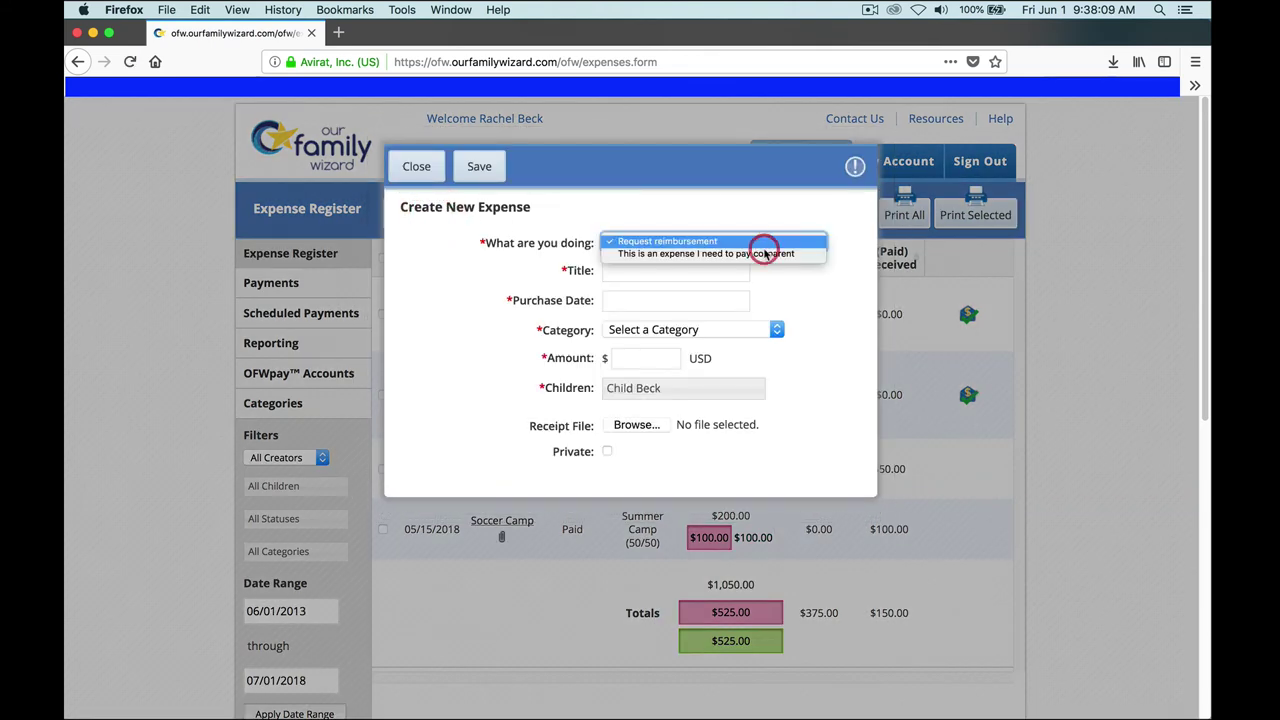
{"action": "left_click", "coordinate": [663, 242]}
{"action": "left_click", "coordinate": [641, 272]}
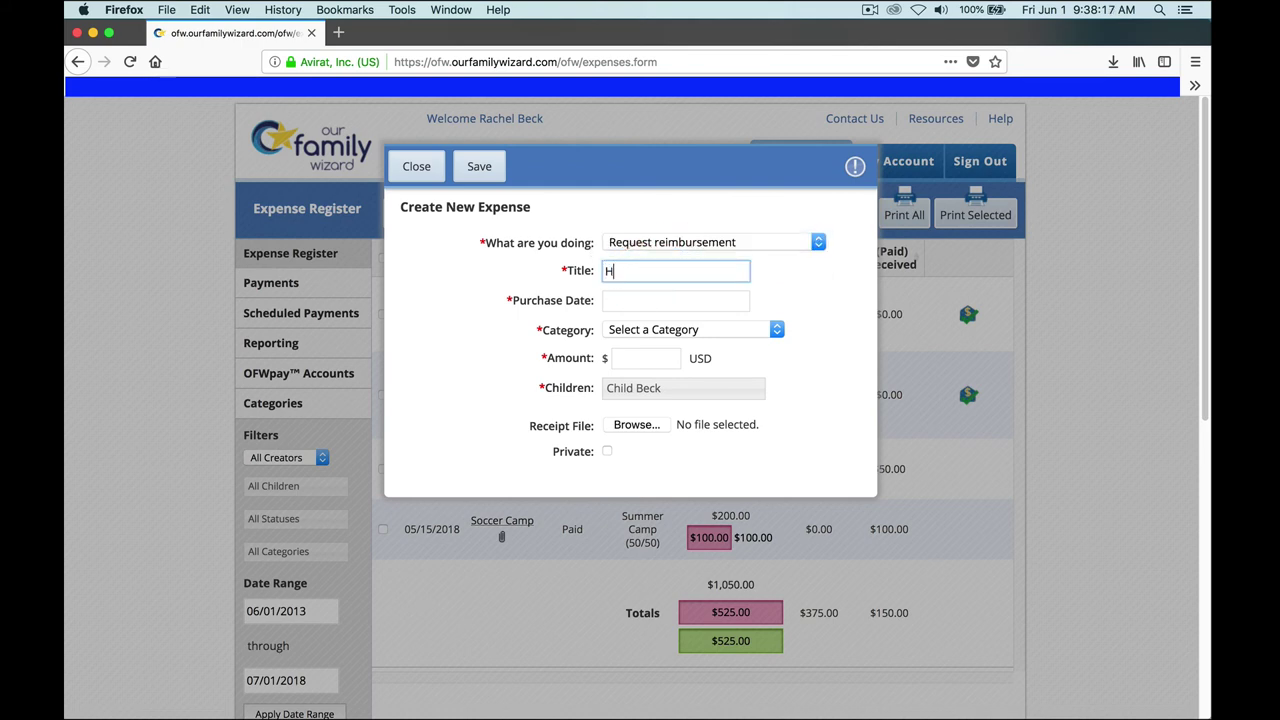
{"action": "type", "text": "Hockey New Helmet"}
Step: Date it 05/31/2018, categorise it Hockey Expenses (20/80), enter $120, and browse for the receipt
{"action": "left_click", "coordinate": [660, 300]}
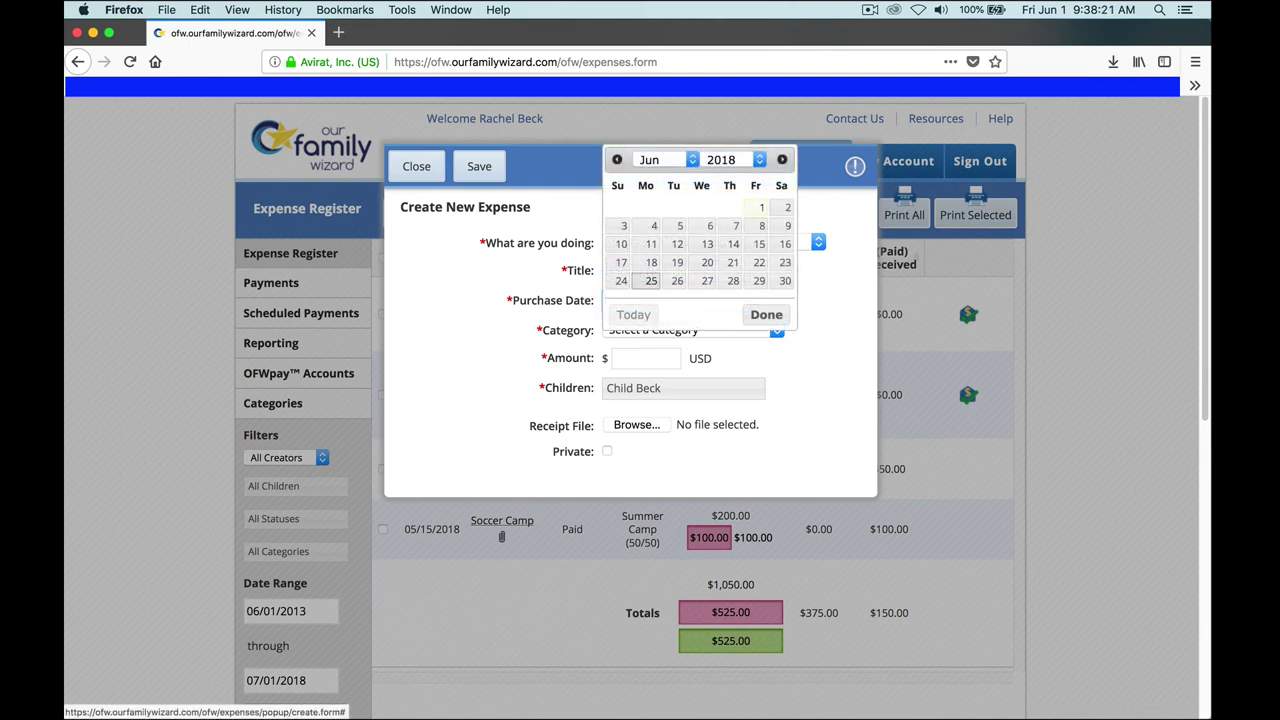
{"action": "left_click", "coordinate": [617, 159]}
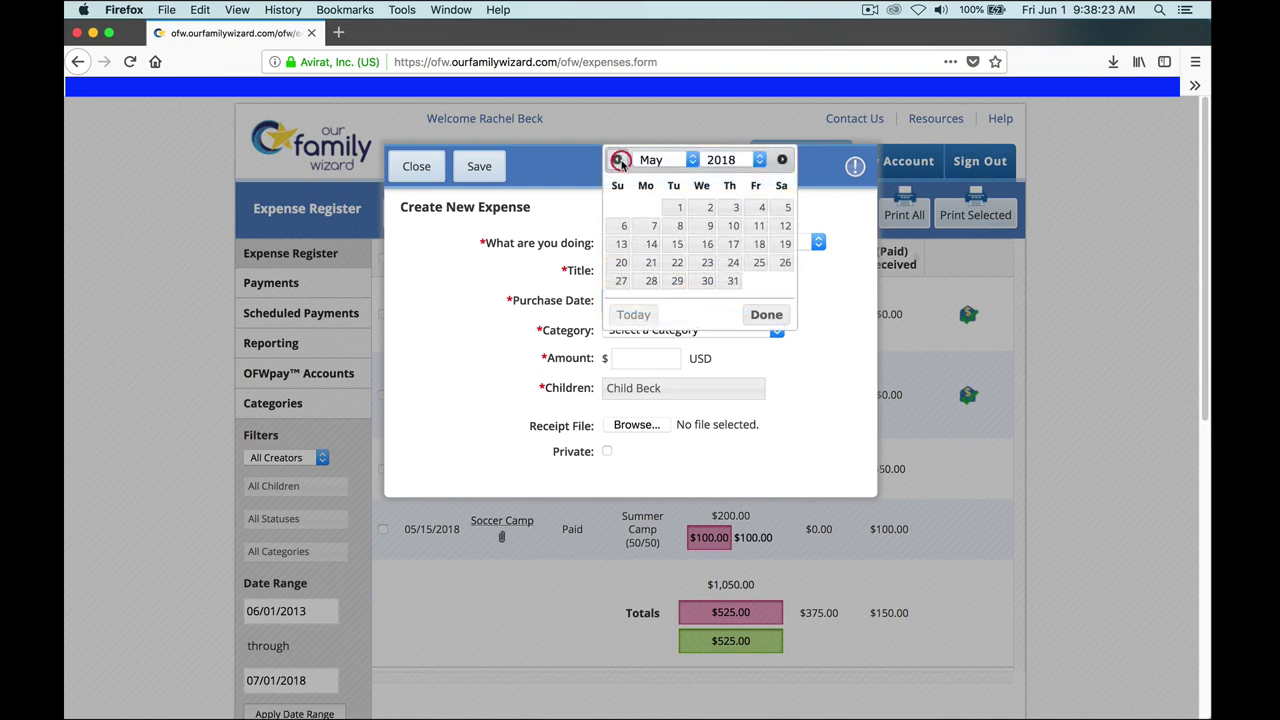
{"action": "left_click", "coordinate": [700, 210]}
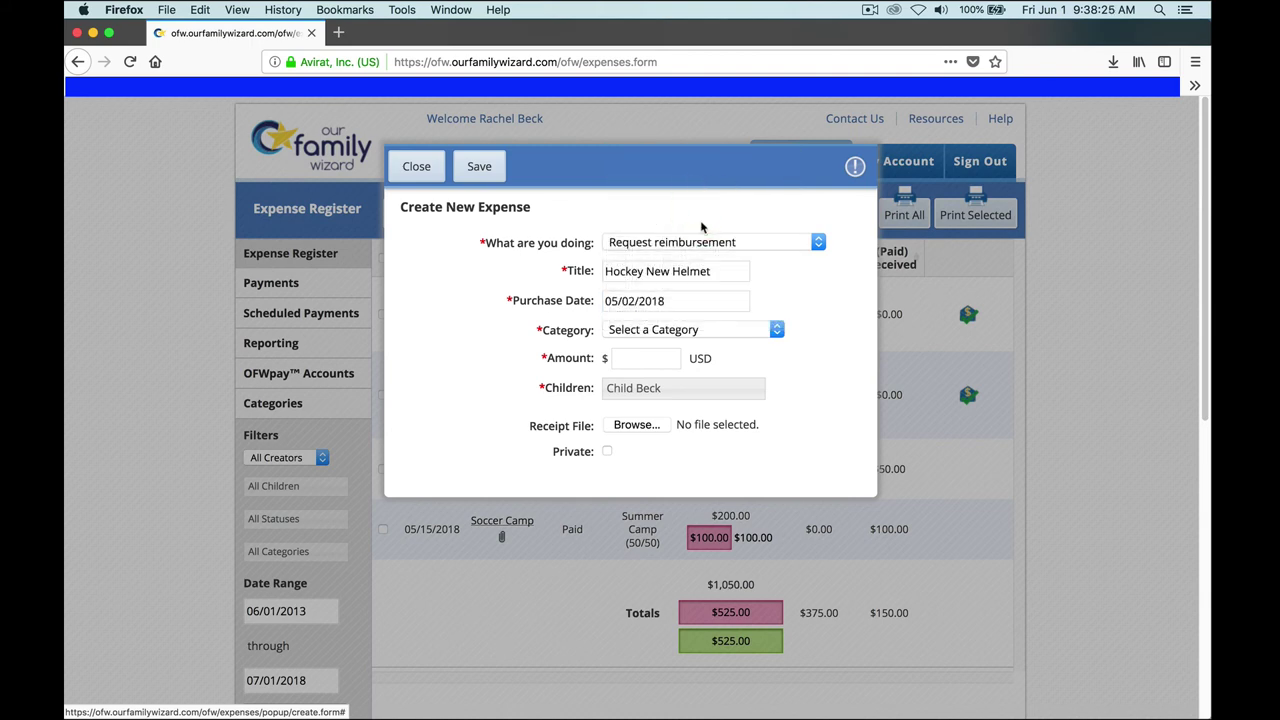
{"action": "left_click", "coordinate": [660, 299]}
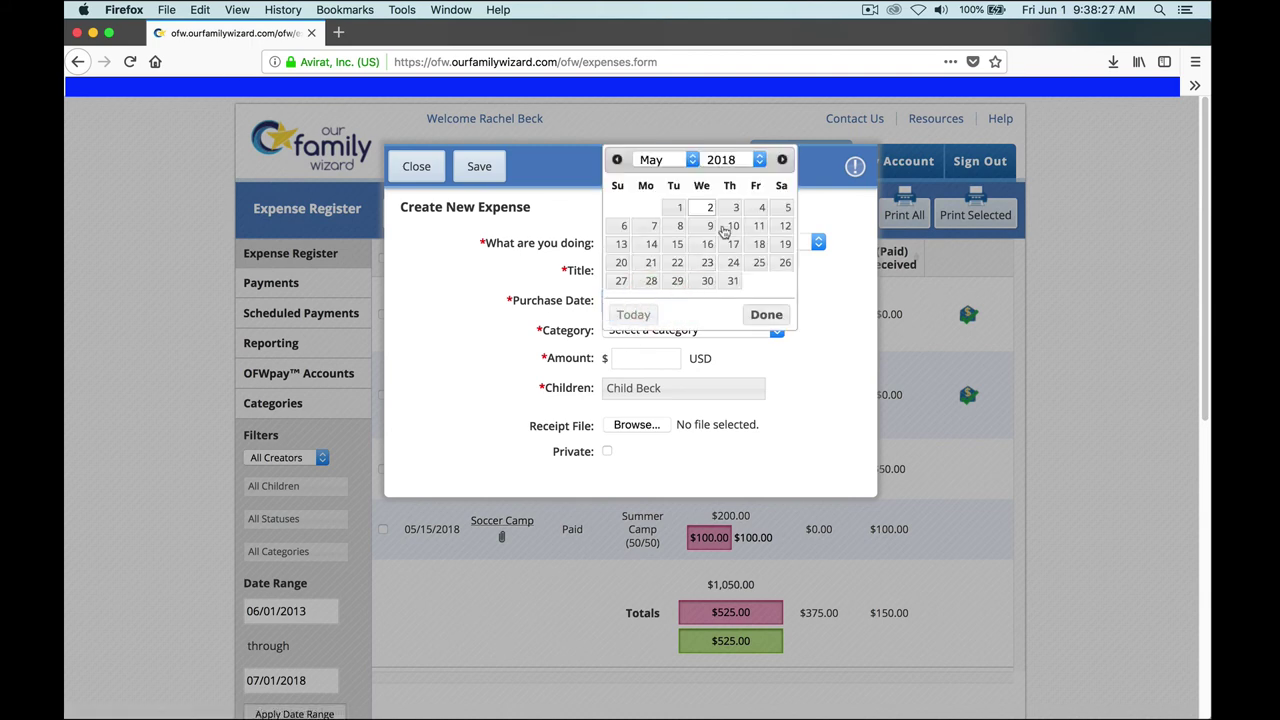
{"action": "left_click", "coordinate": [733, 282]}
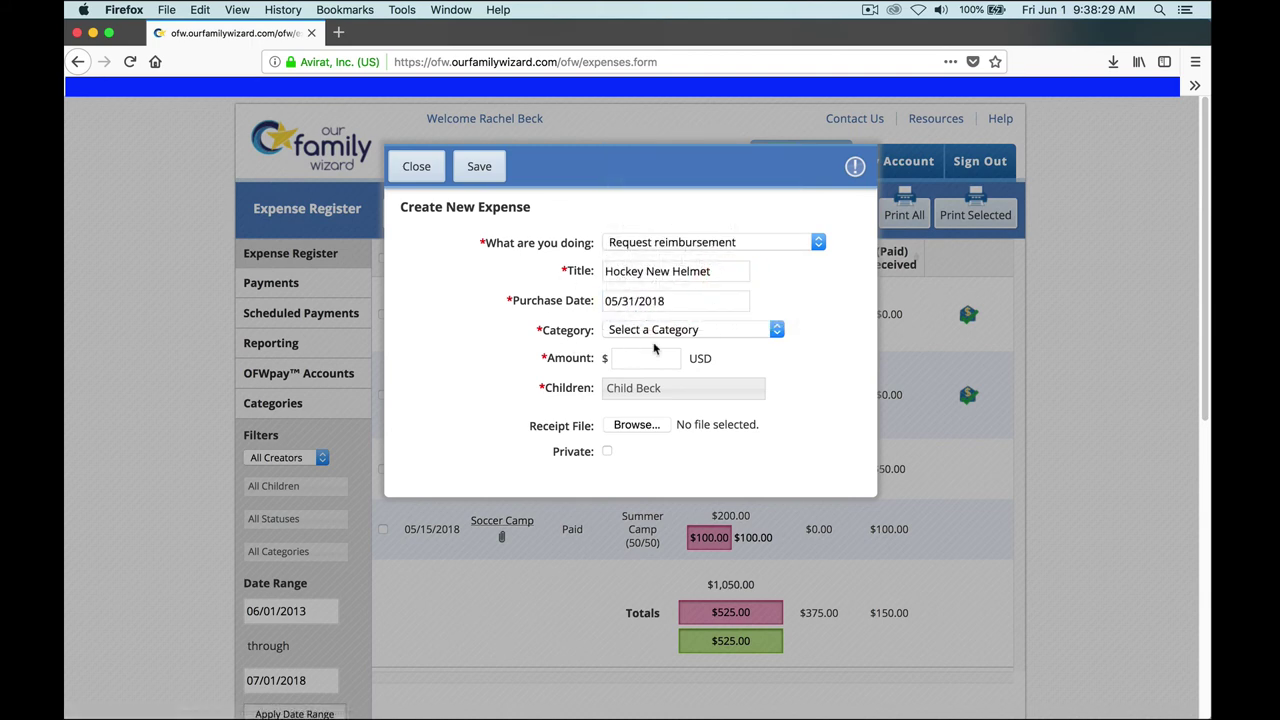
{"action": "left_click", "coordinate": [717, 329]}
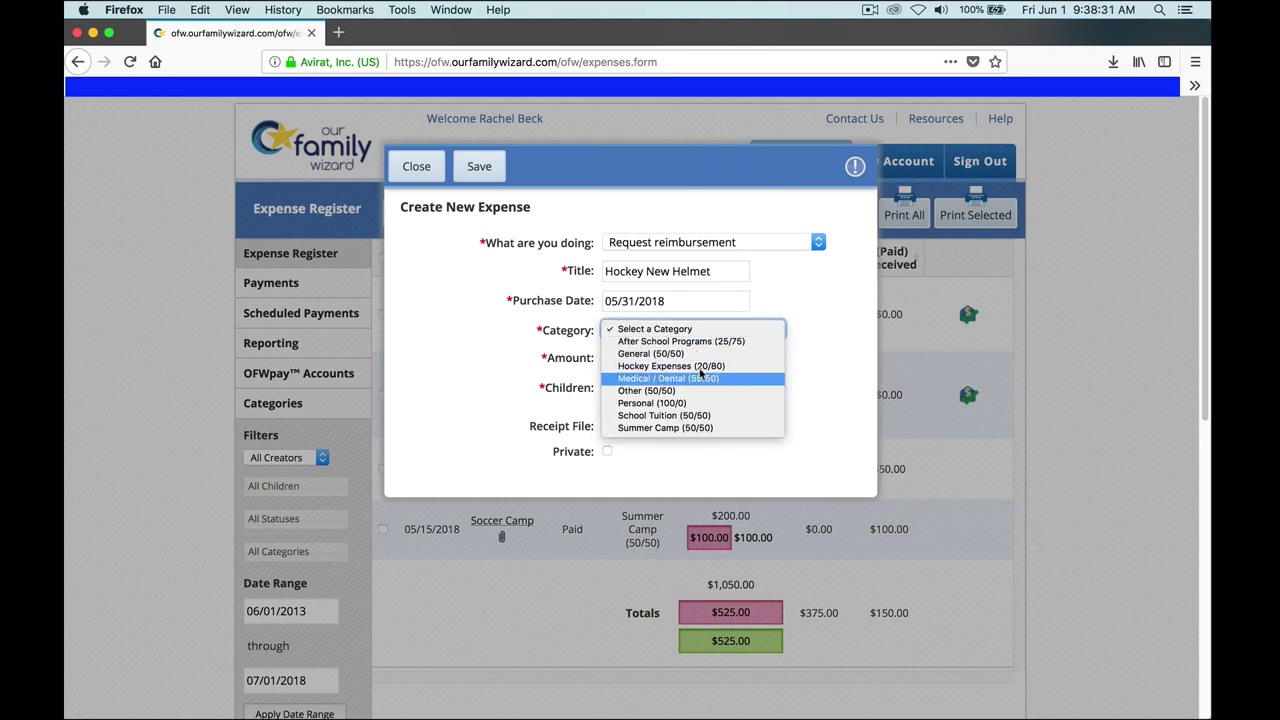
{"action": "left_click", "coordinate": [703, 366]}
{"action": "left_click", "coordinate": [659, 357]}
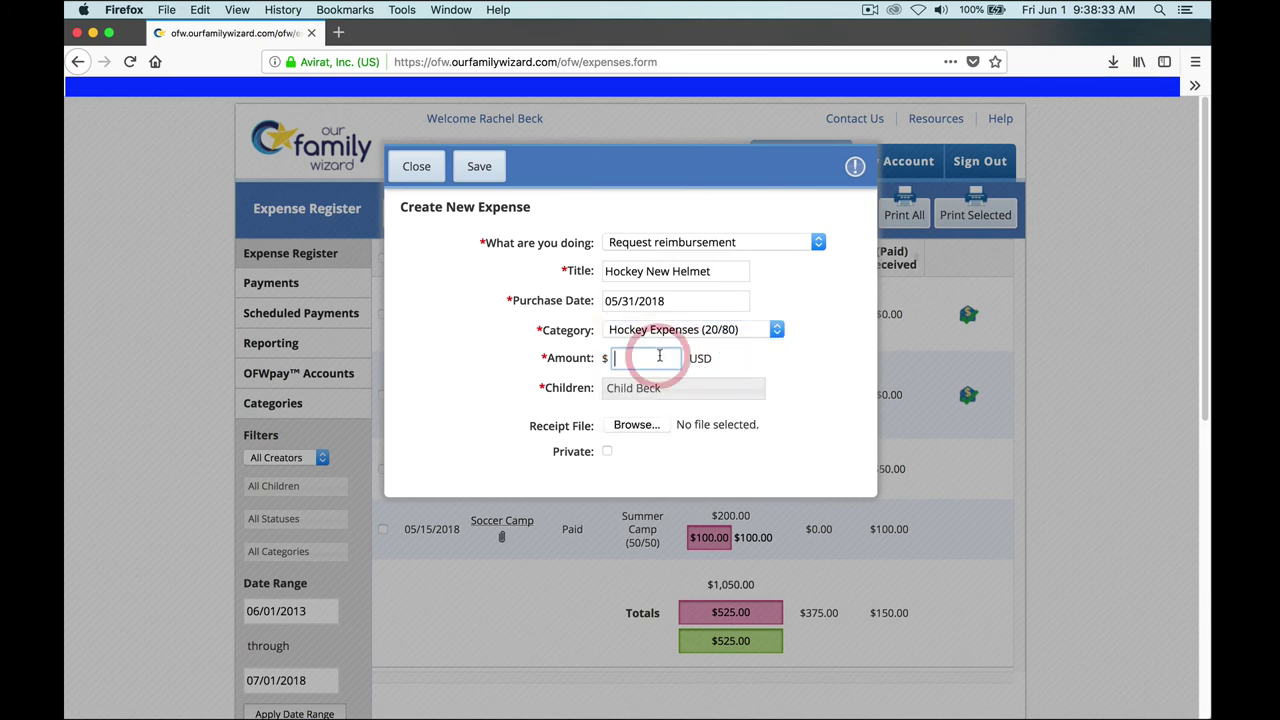
{"action": "type", "text": "120"}
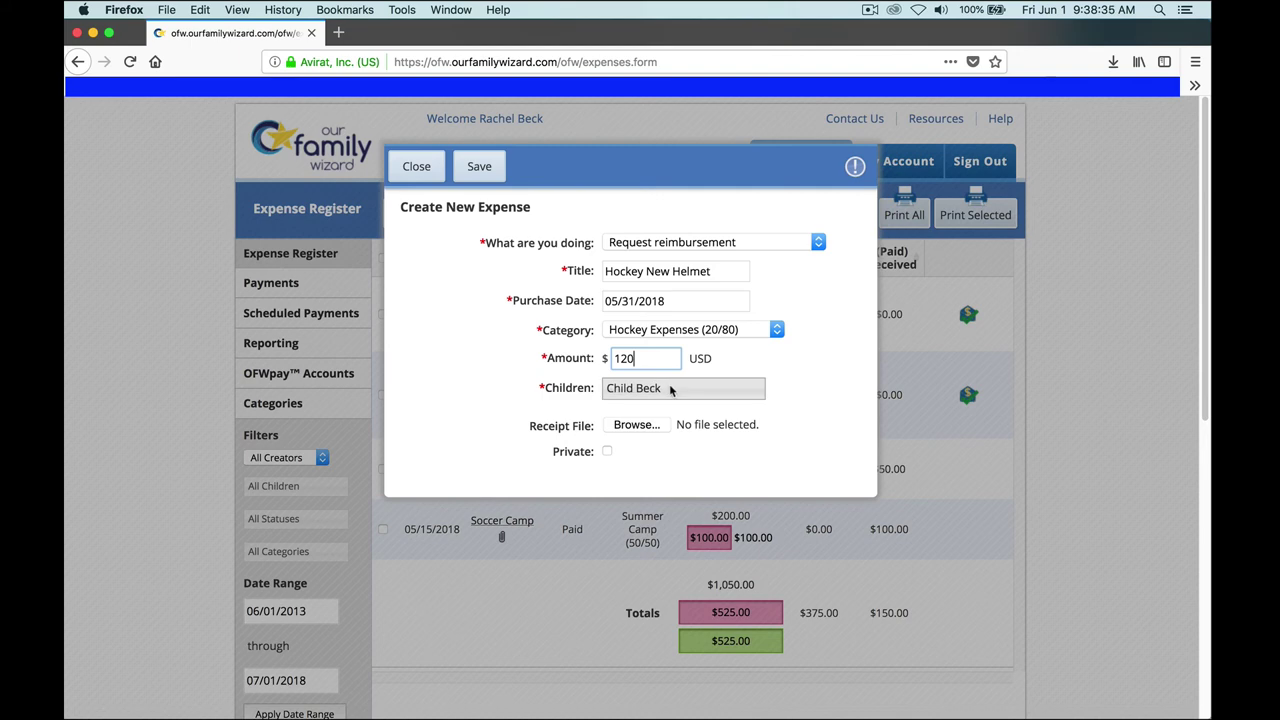
{"action": "left_click", "coordinate": [657, 429]}
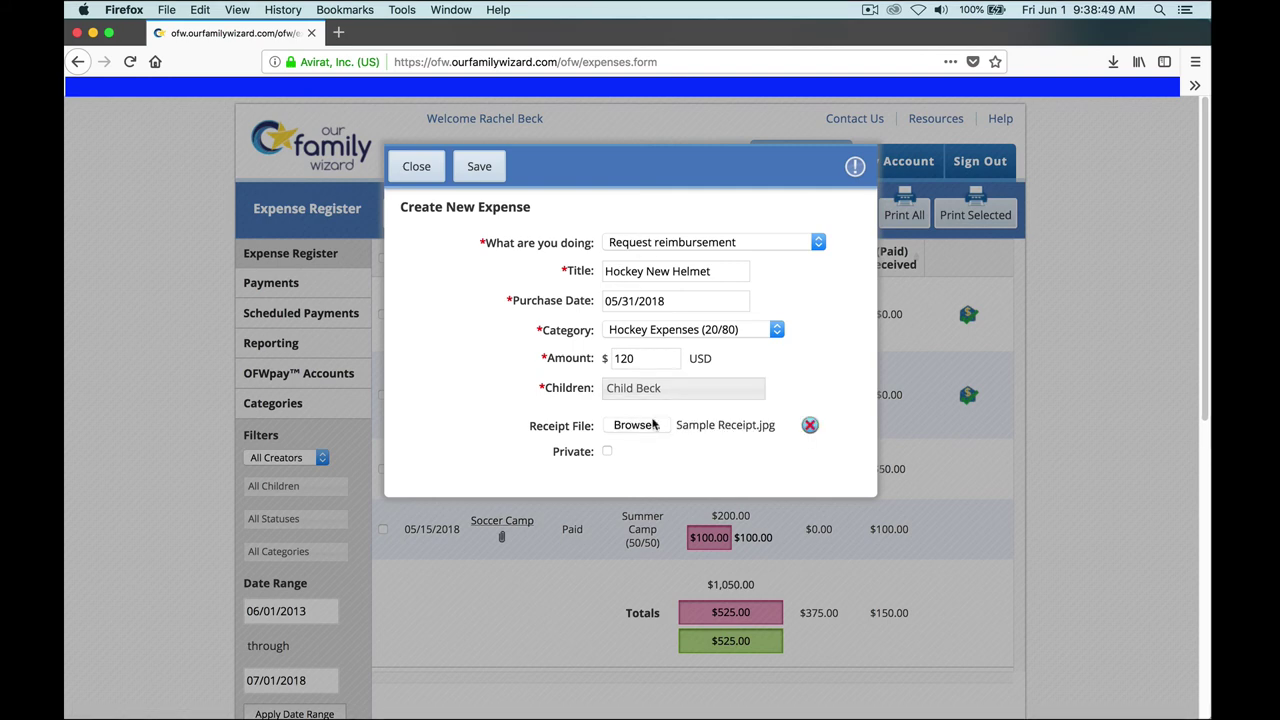
Step: Save the Hockey New Helmet expense and sort the register oldest date first
{"action": "left_click", "coordinate": [479, 166]}
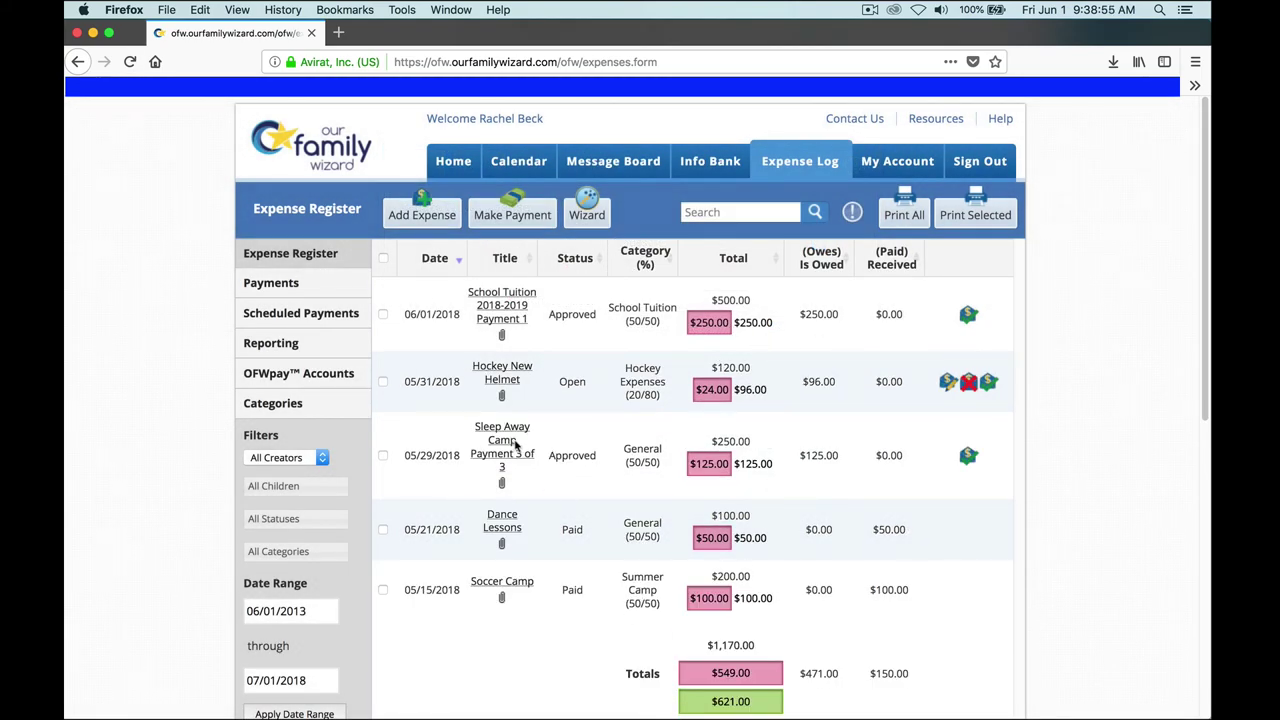
{"action": "left_click", "coordinate": [459, 263]}
{"action": "left_click", "coordinate": [459, 263]}
{"action": "left_click", "coordinate": [459, 263]}
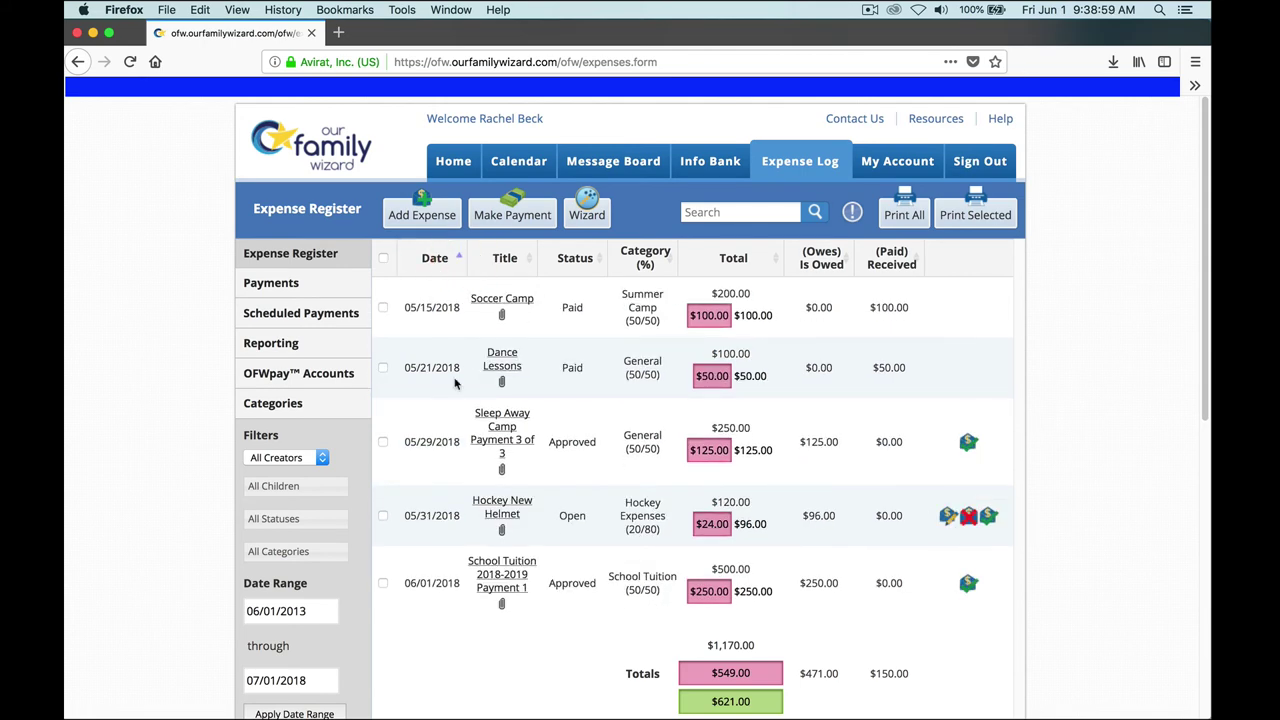
{"action": "scroll", "coordinate": [446, 352], "scroll_direction": "down", "scroll_amount": 2}
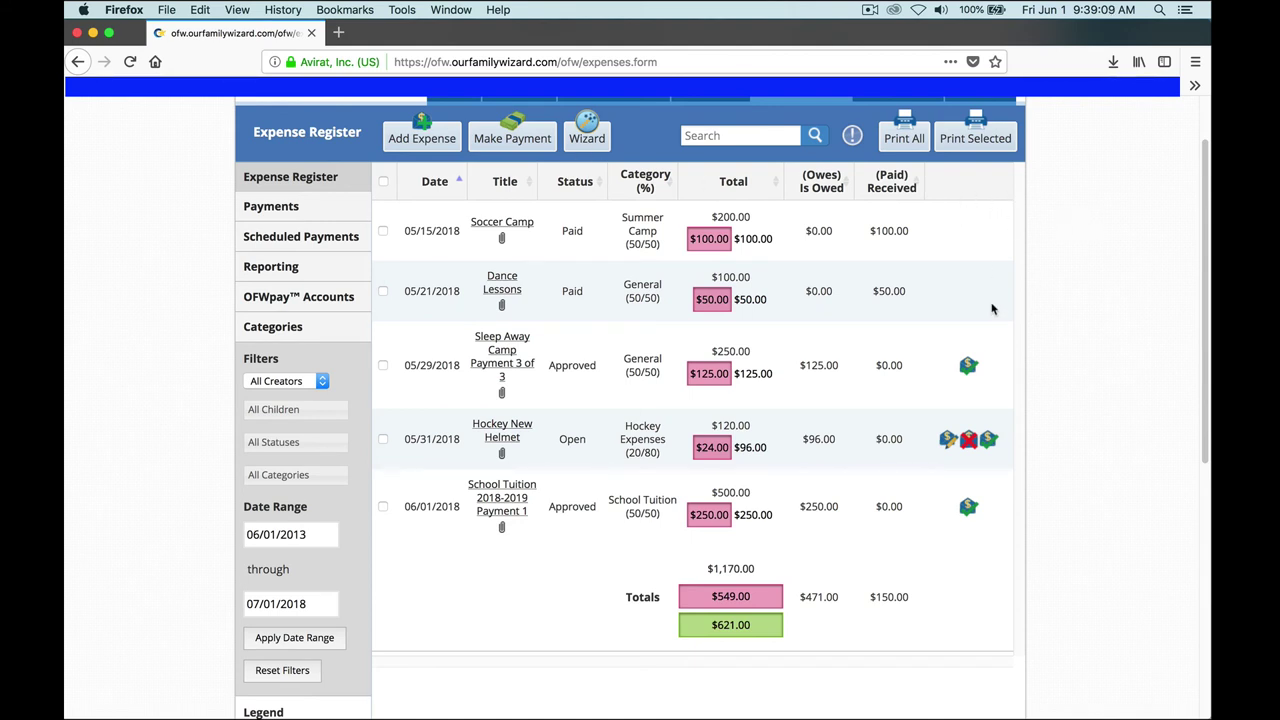
{"action": "scroll", "coordinate": [968, 380], "scroll_direction": "up", "scroll_amount": 1}
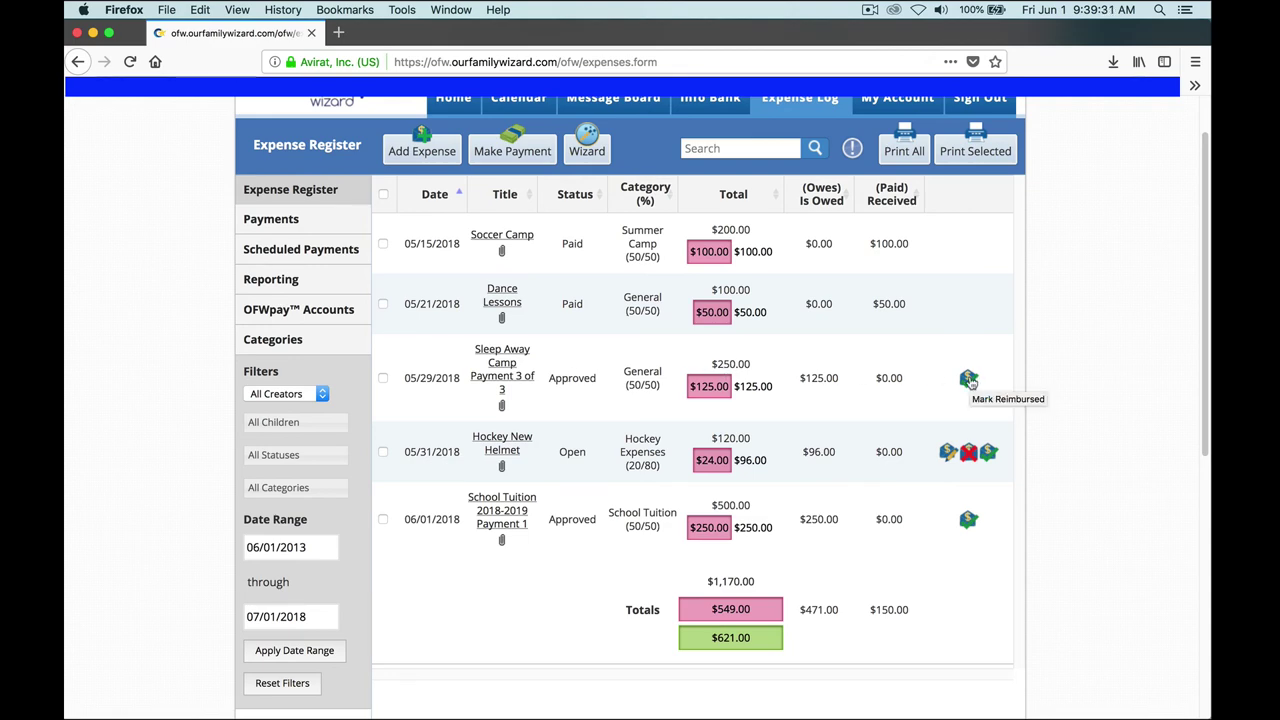
Step: Mark the Sleep Away Camp expense as reimbursed
{"action": "left_click", "coordinate": [968, 380]}
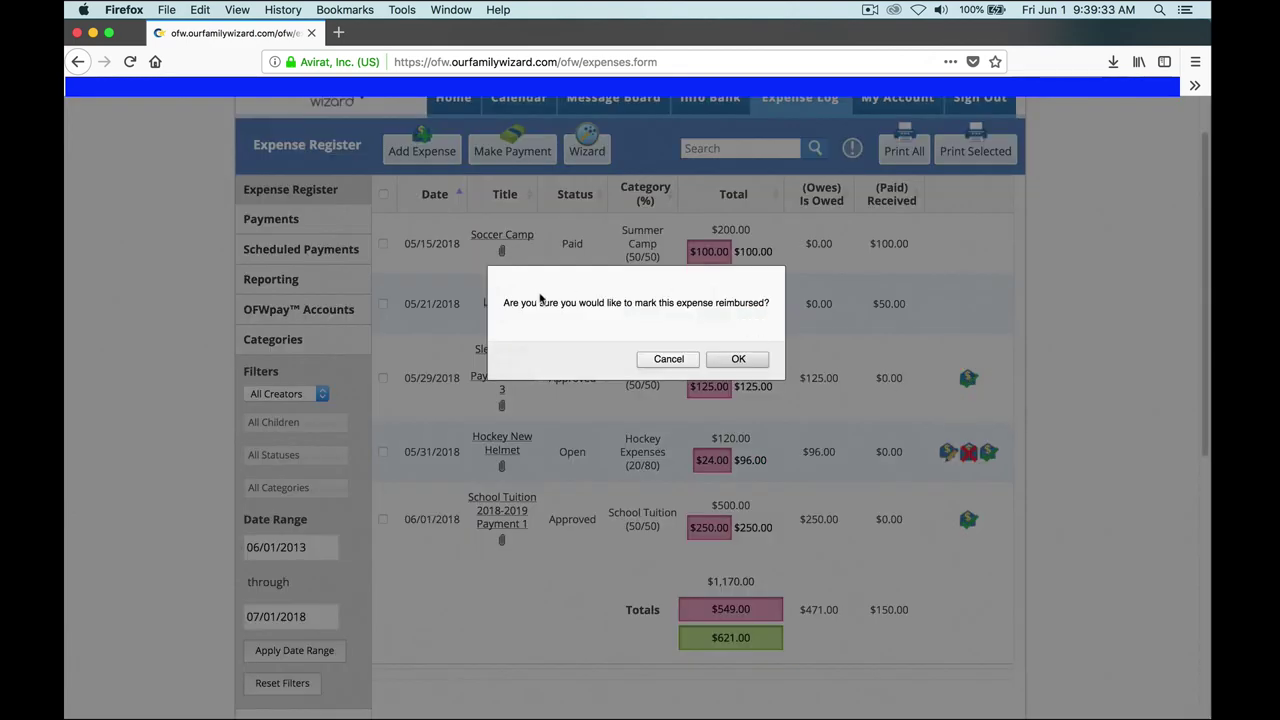
{"action": "left_click", "coordinate": [730, 362]}
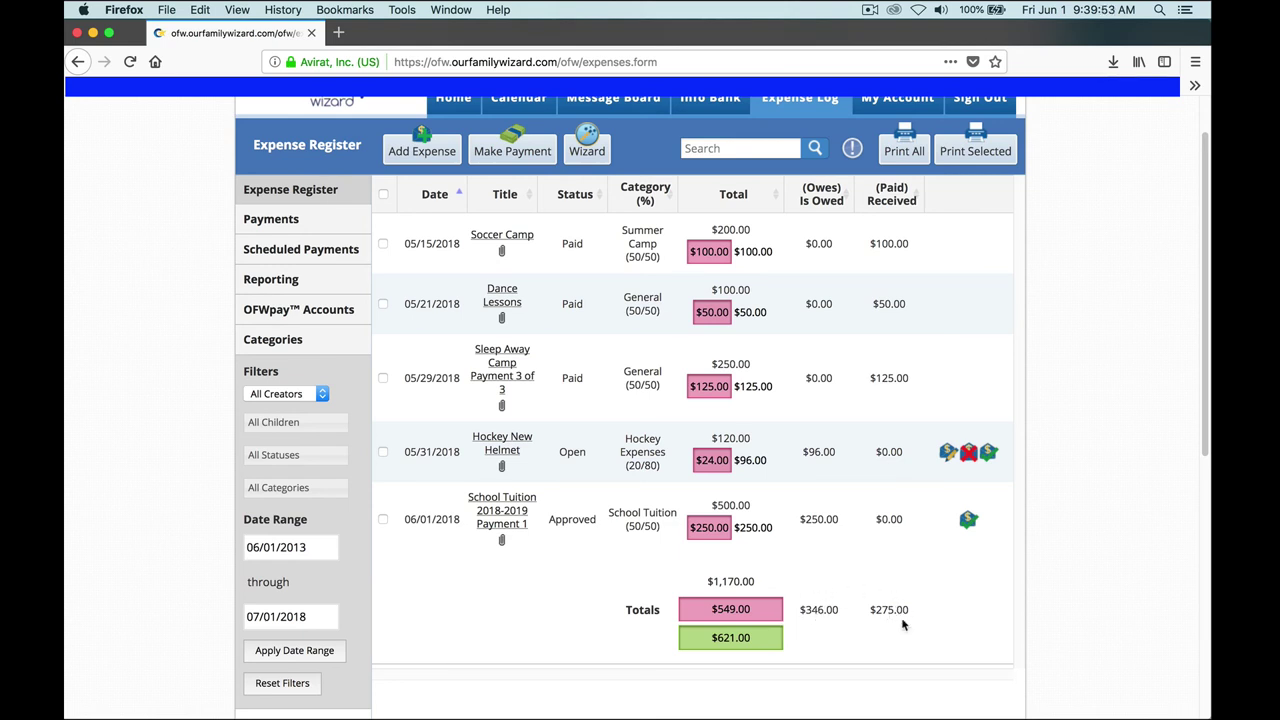
{"action": "scroll", "coordinate": [1038, 172], "scroll_direction": "up", "scroll_amount": 2}
Step: Sign out, log in with the co-parent's saved credentials, and open their Expense Log
{"action": "left_click", "coordinate": [980, 156]}
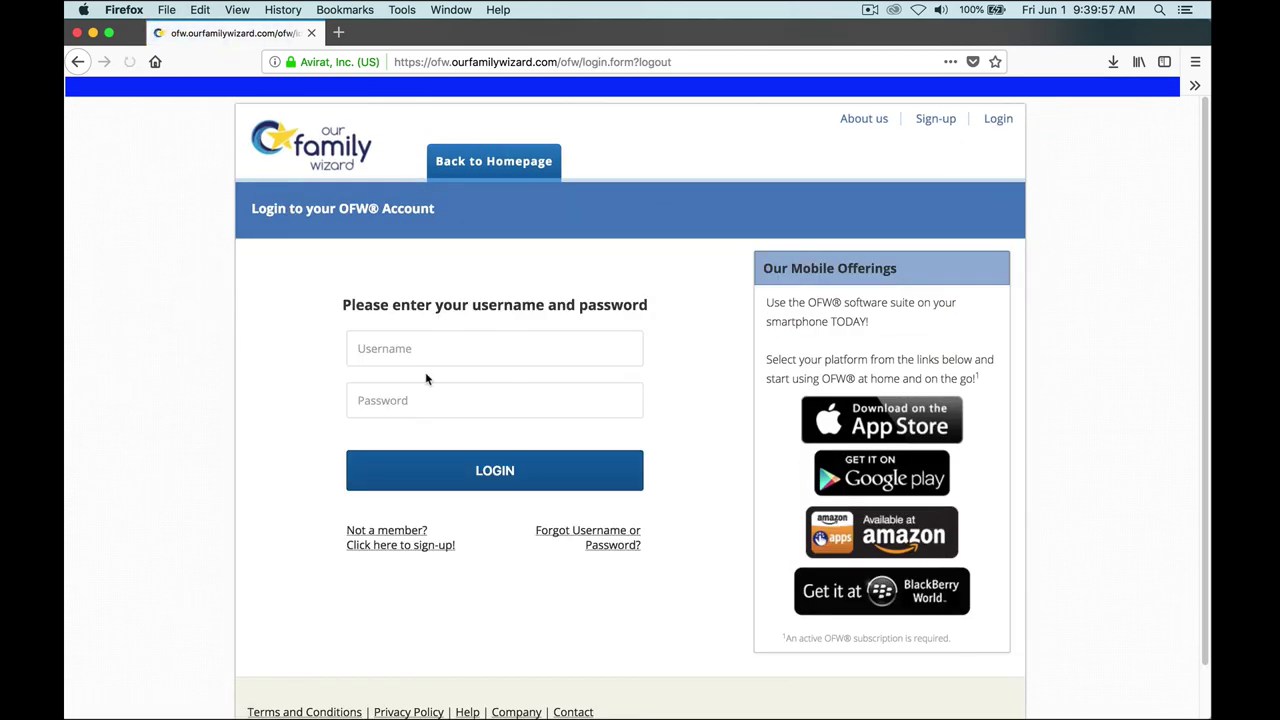
{"action": "left_click", "coordinate": [403, 347]}
{"action": "left_click", "coordinate": [401, 392]}
{"action": "left_click", "coordinate": [395, 463]}
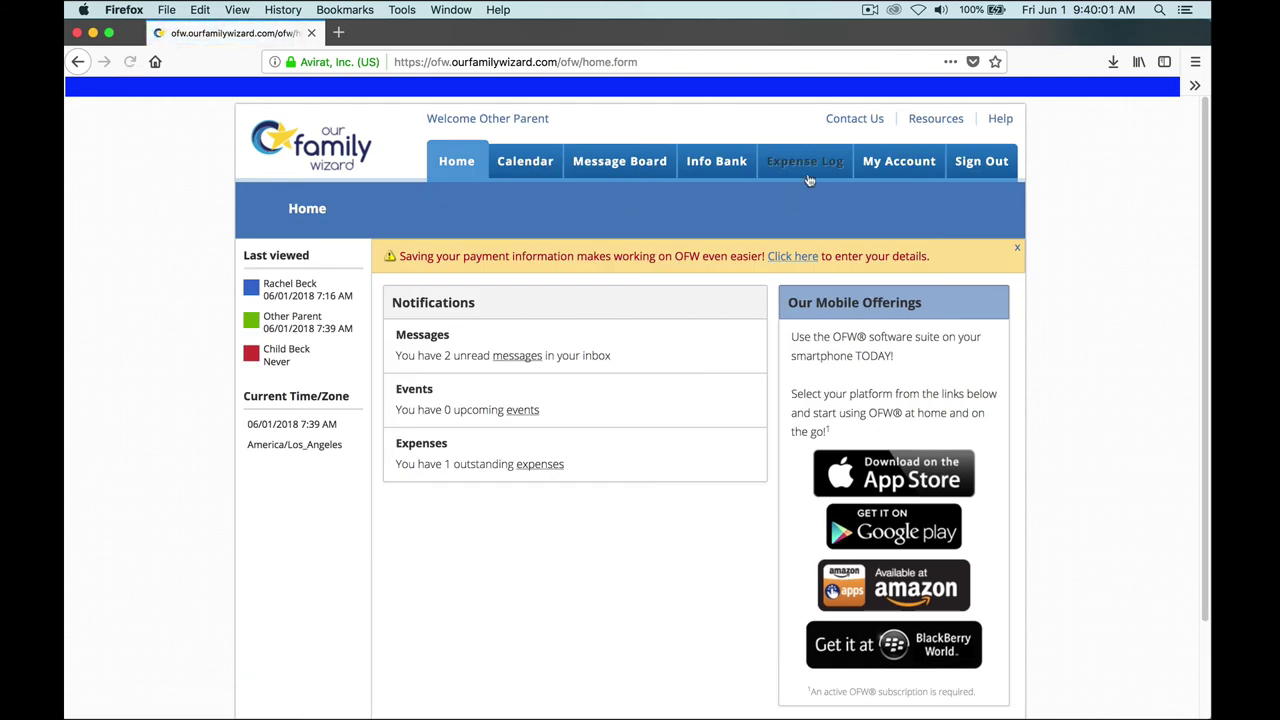
{"action": "left_click", "coordinate": [809, 178]}
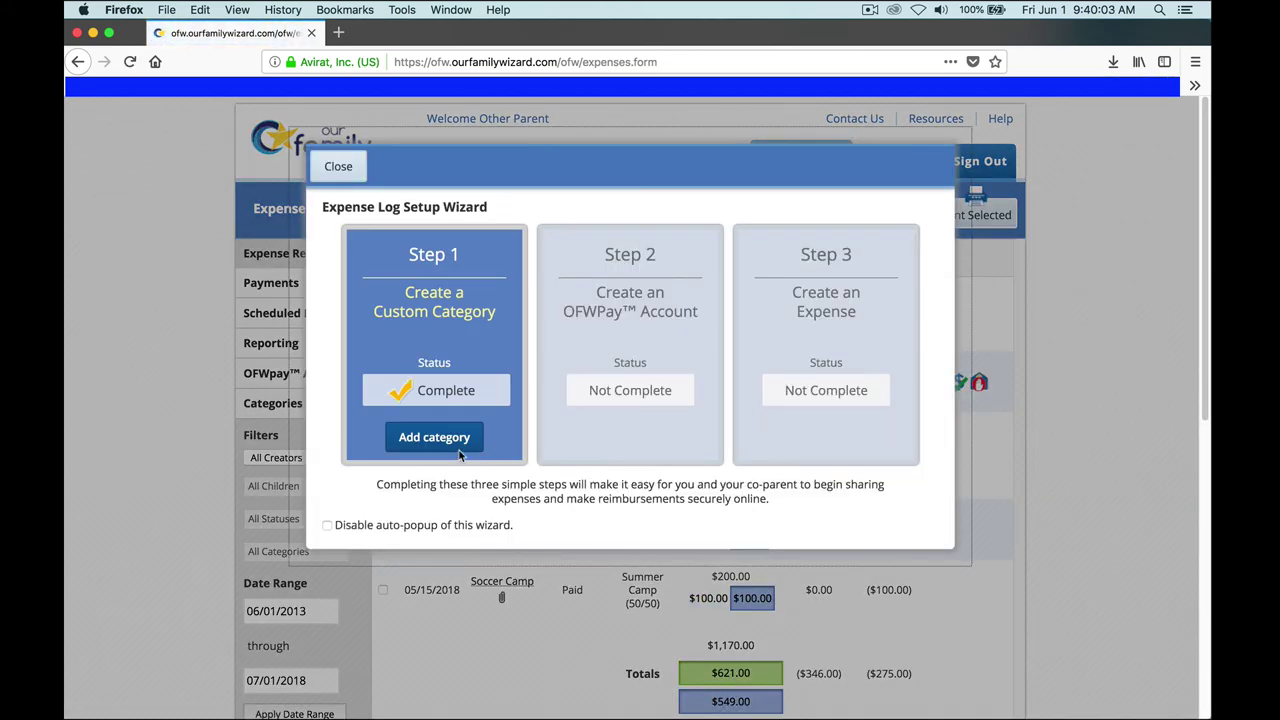
Step: Close the setup wizard and sort the co-parent's register oldest date first
{"action": "left_click", "coordinate": [343, 168]}
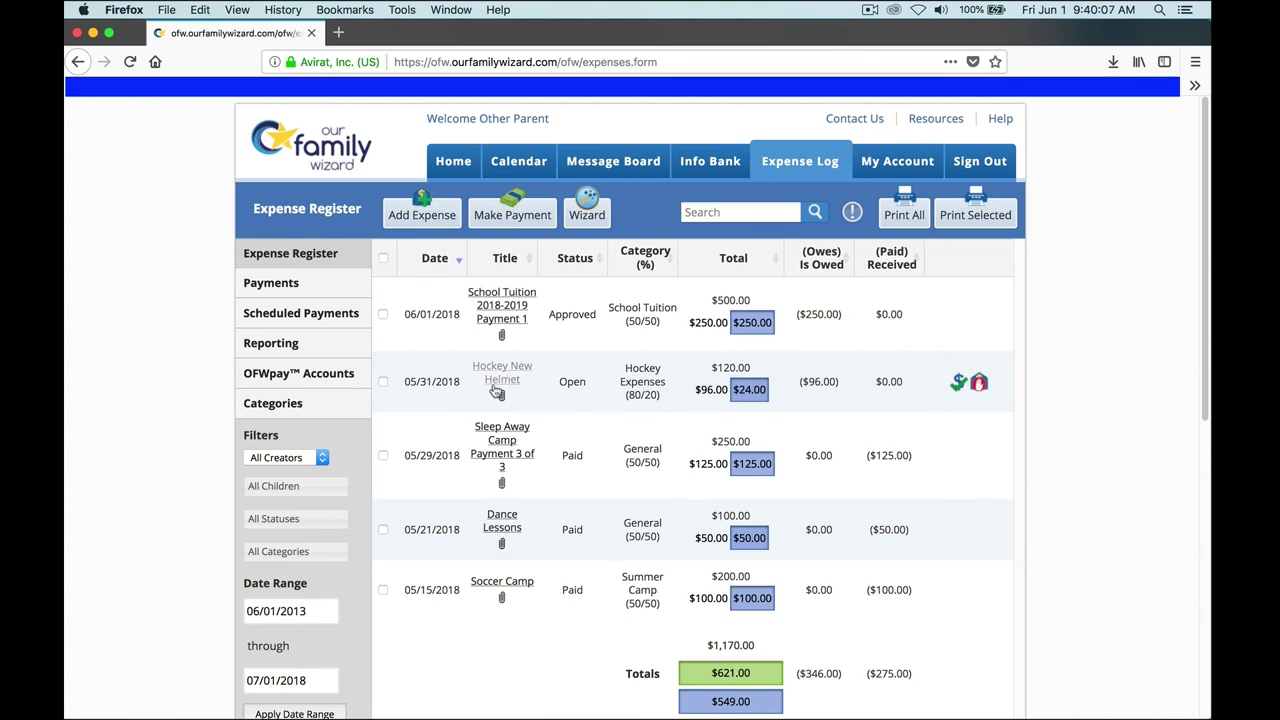
{"action": "left_click", "coordinate": [457, 262]}
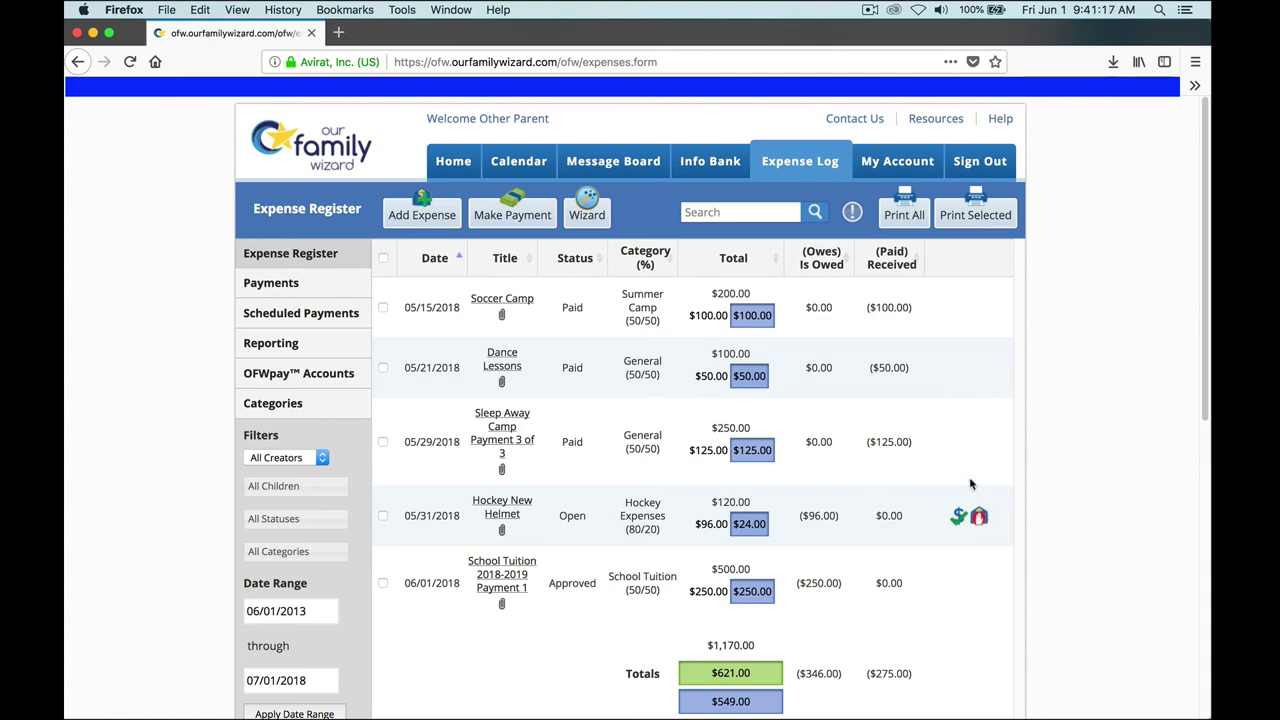
Step: Approve the Hockey New Helmet expense and confirm the approval
{"action": "left_click", "coordinate": [958, 516]}
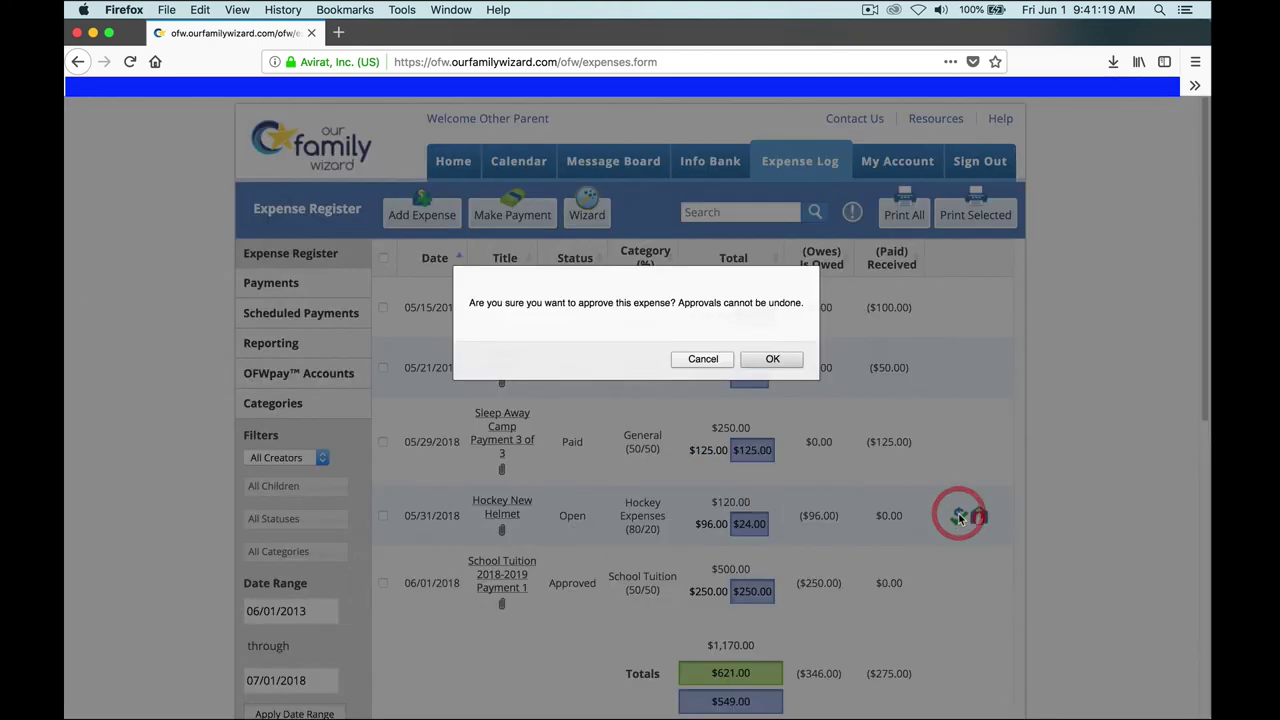
{"action": "left_click", "coordinate": [772, 358]}
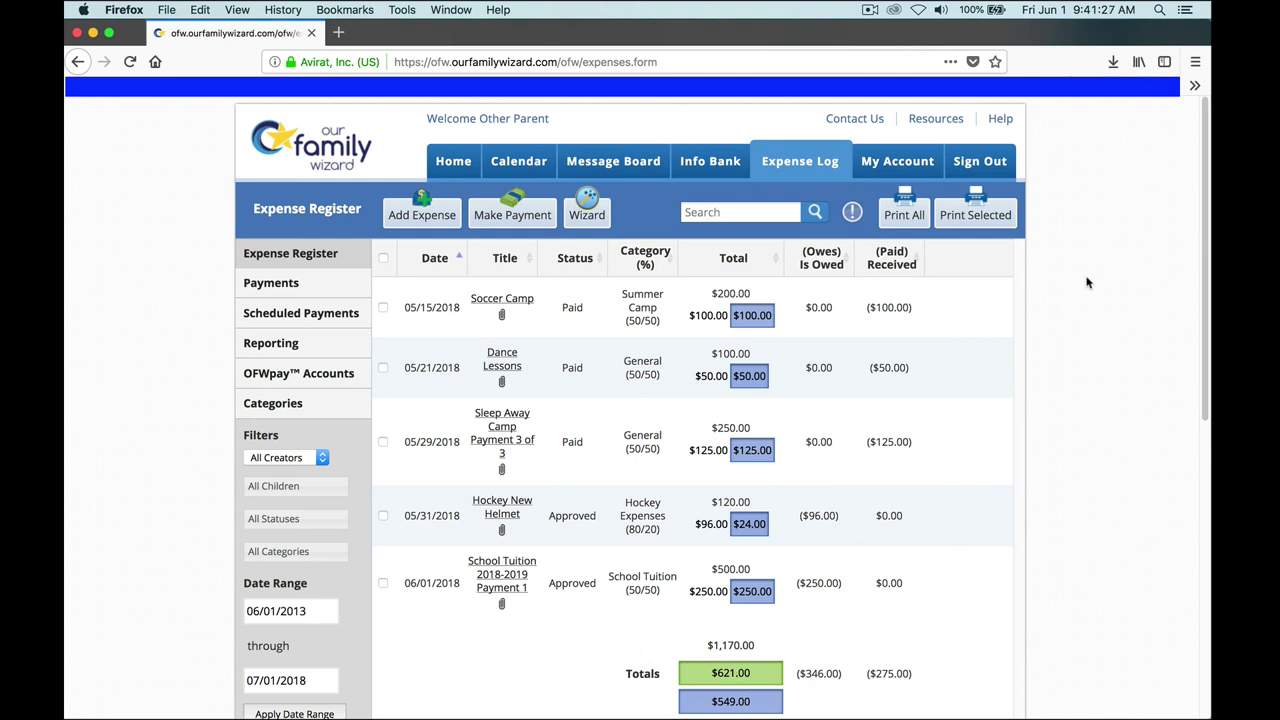
Step: Sign out of the co-parent's account and log back in as the first parent using the saved login
{"action": "left_click", "coordinate": [995, 168]}
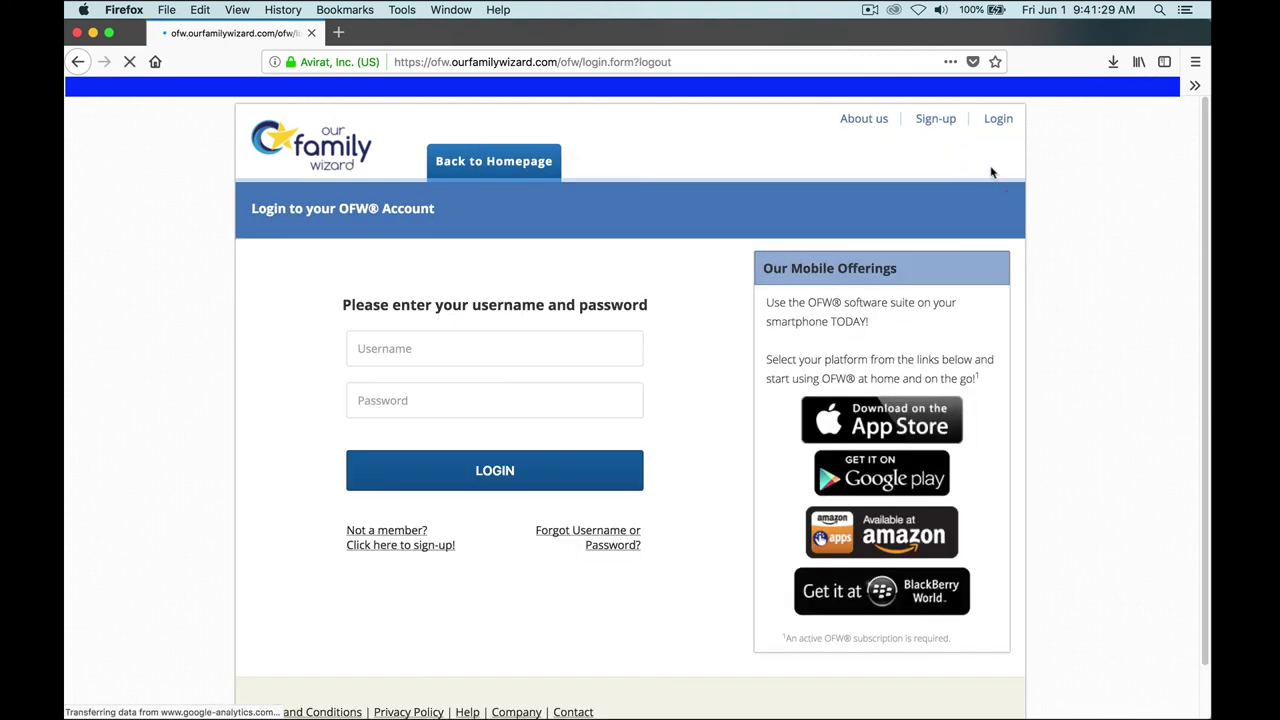
{"action": "left_click", "coordinate": [369, 354]}
{"action": "left_click", "coordinate": [383, 371]}
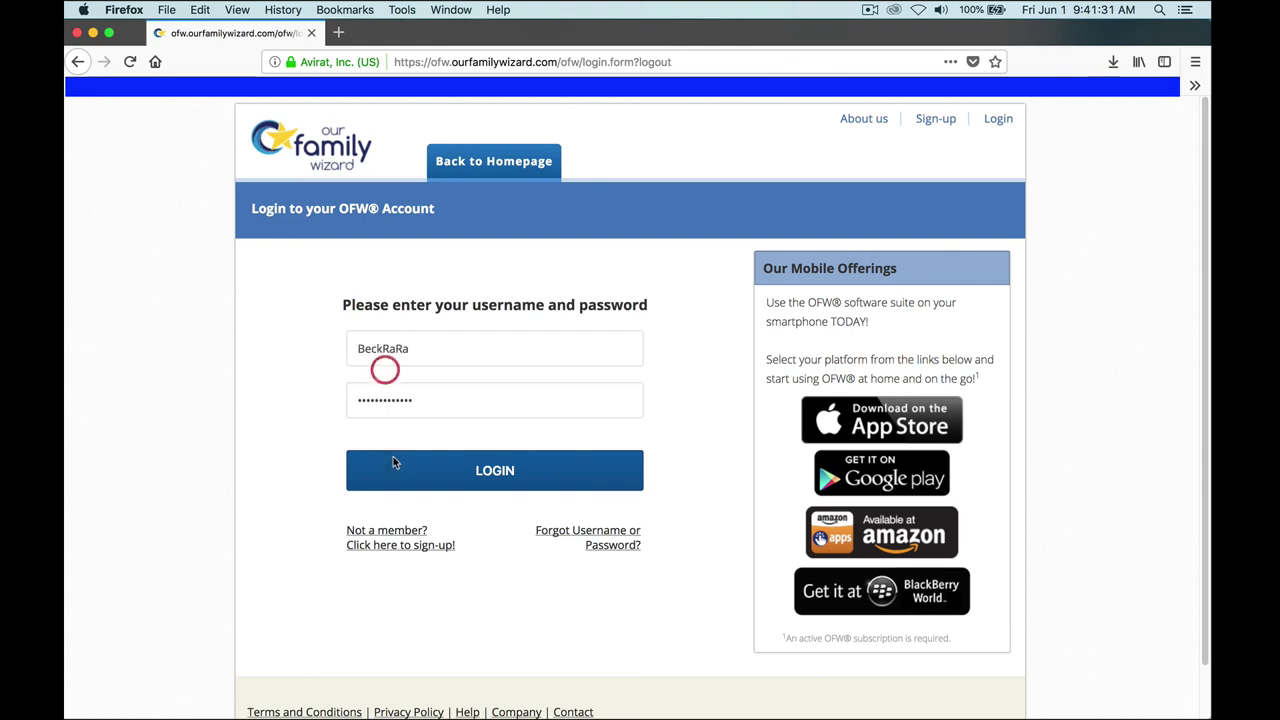
{"action": "left_click", "coordinate": [393, 460]}
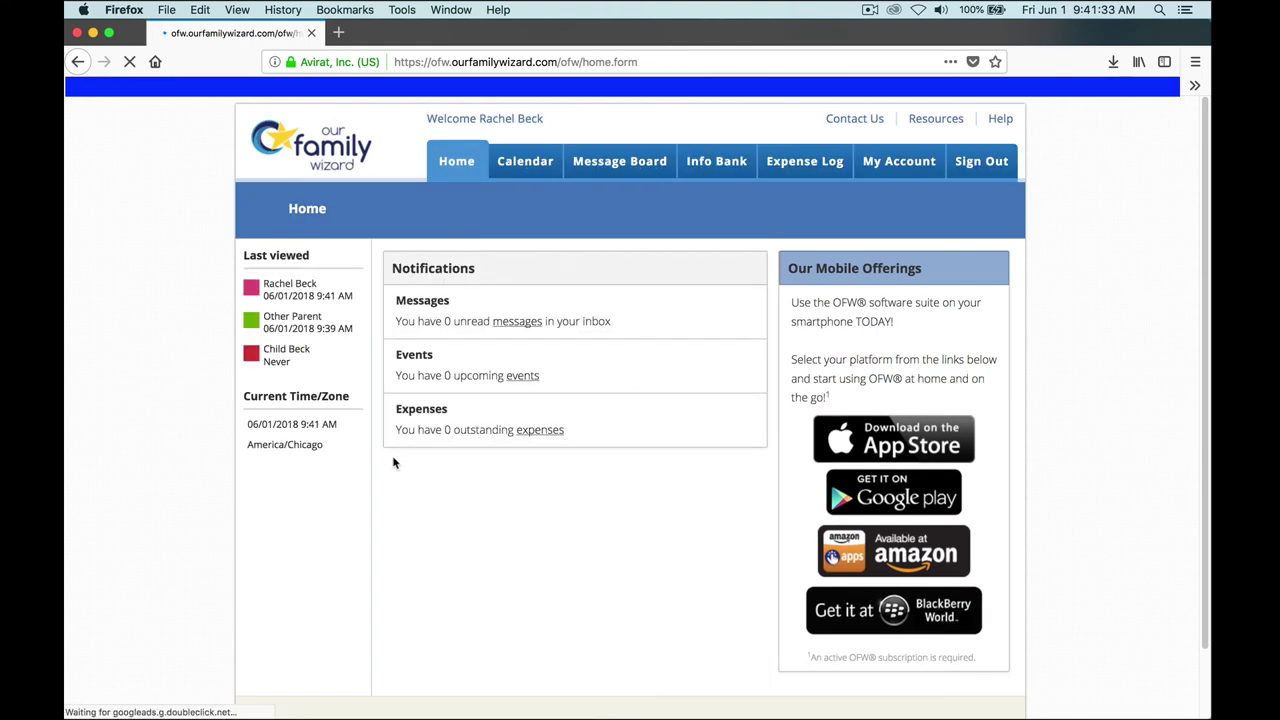
Step: Open the Expense Log and review the Hockey New Helmet status and the expense totals
{"action": "left_click", "coordinate": [802, 162]}
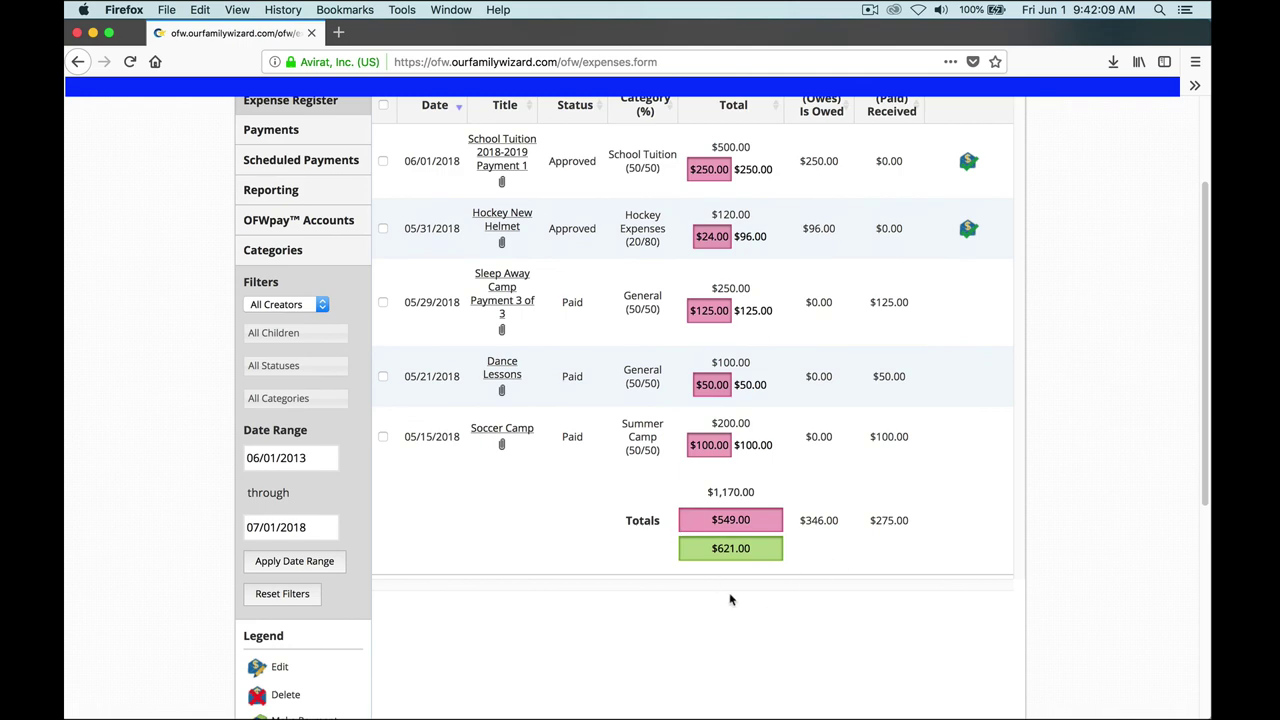
{"action": "scroll", "coordinate": [830, 535], "scroll_direction": "up", "scroll_amount": 1}
{"action": "scroll", "coordinate": [830, 535], "scroll_direction": "up", "scroll_amount": 3}
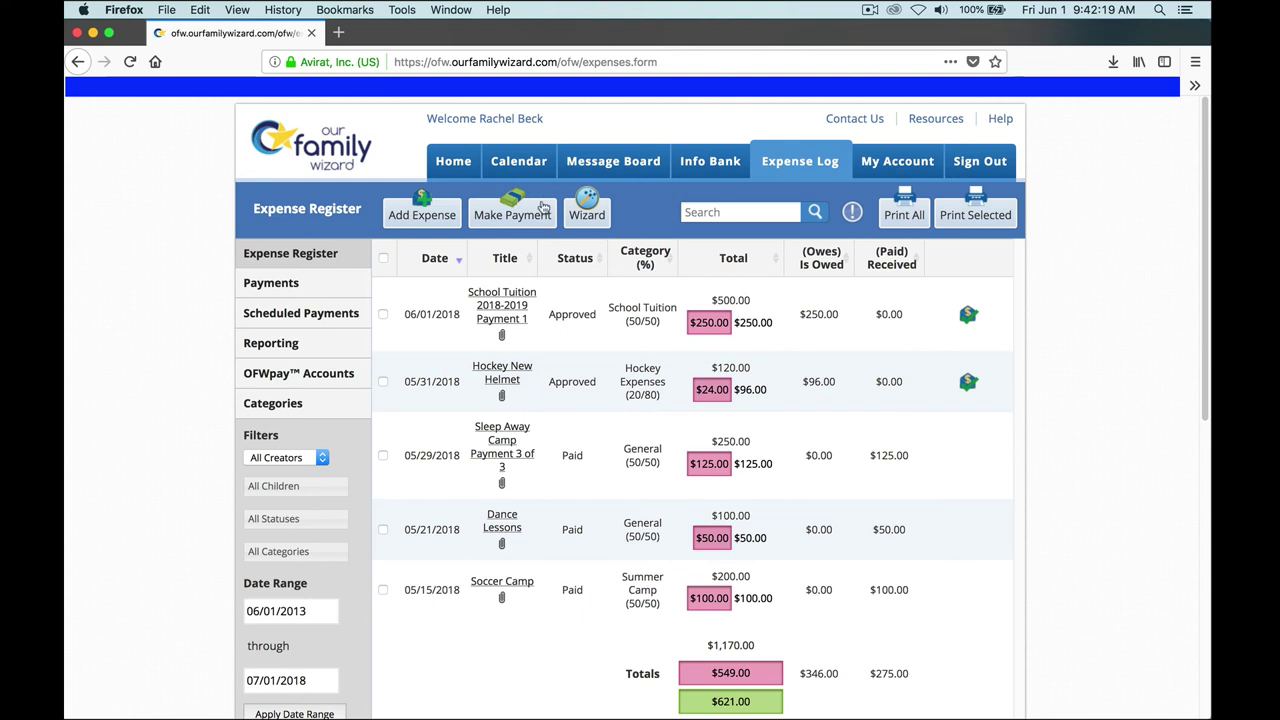
Step: Check the Make Payment dialog's payment type options, then cancel it with nothing due
{"action": "left_click", "coordinate": [496, 220]}
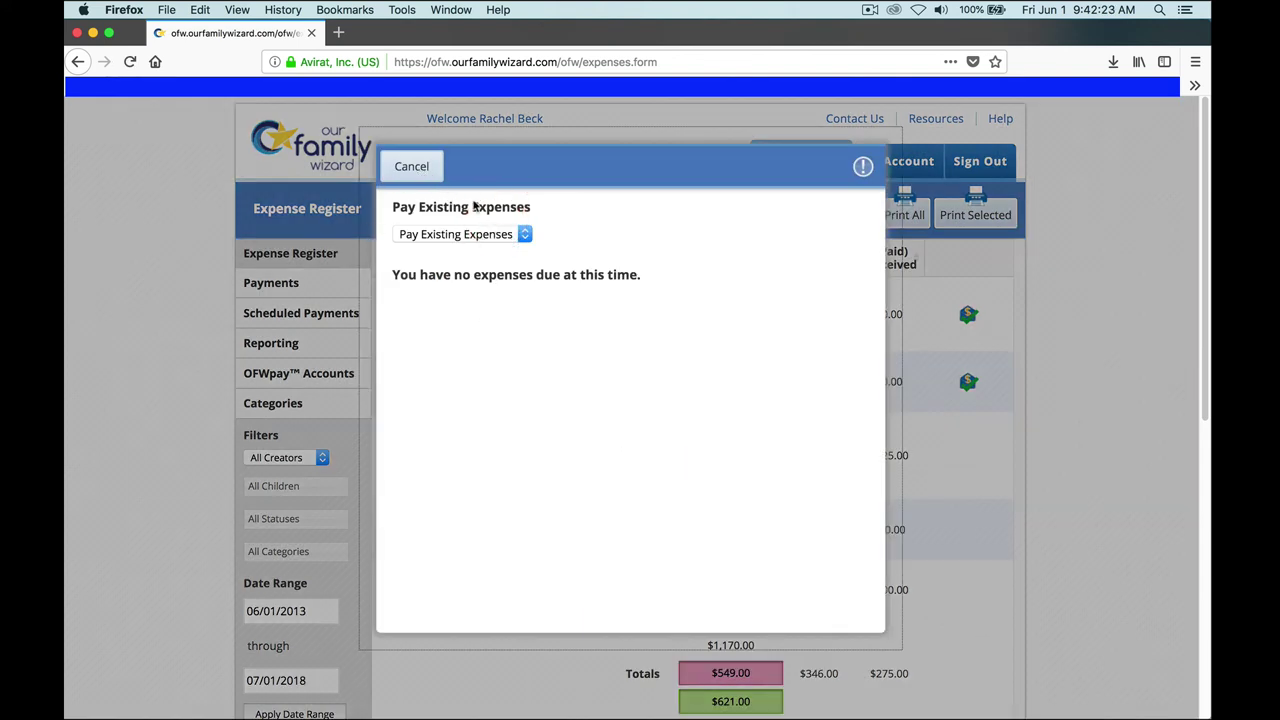
{"action": "left_click", "coordinate": [519, 241]}
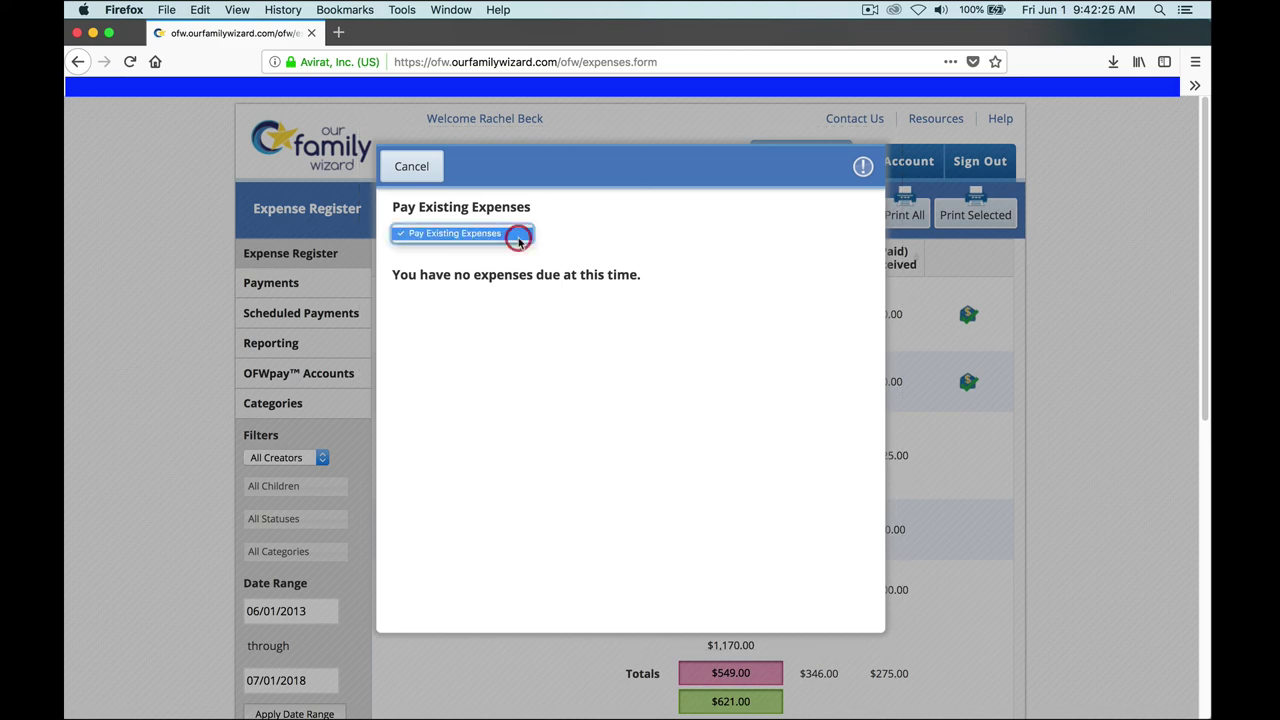
{"action": "left_click", "coordinate": [519, 241]}
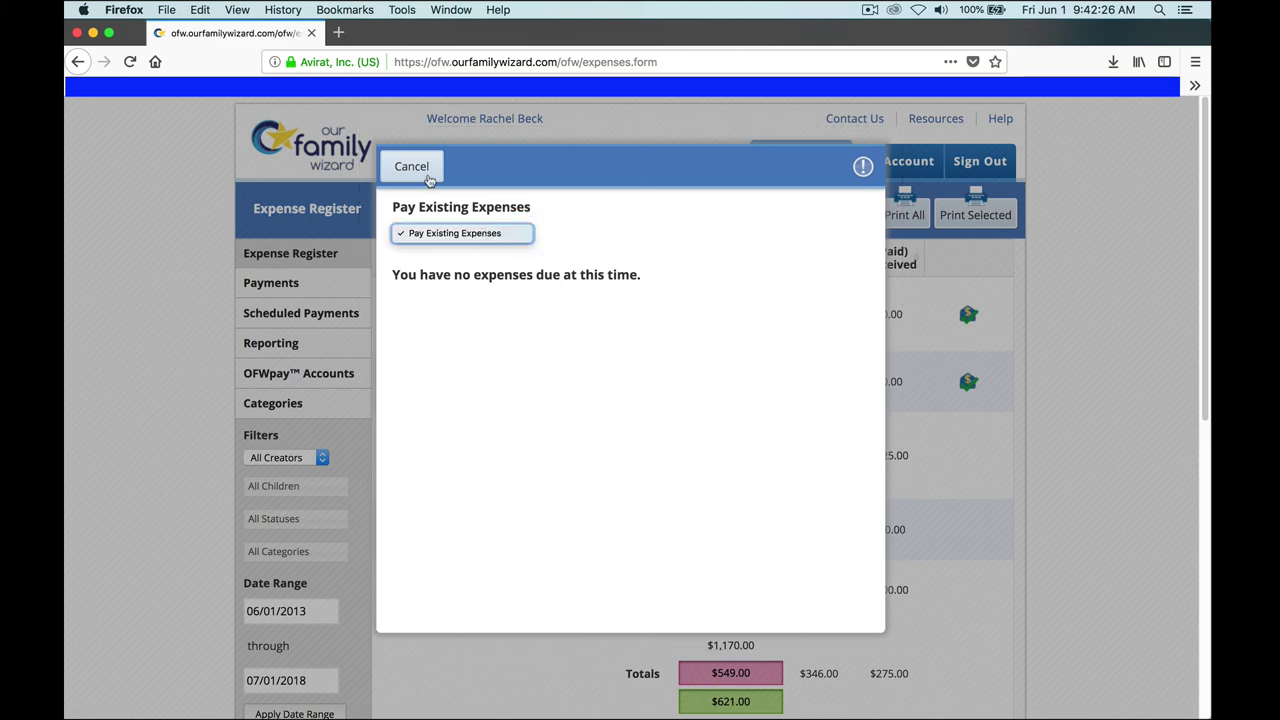
{"action": "left_click", "coordinate": [410, 236]}
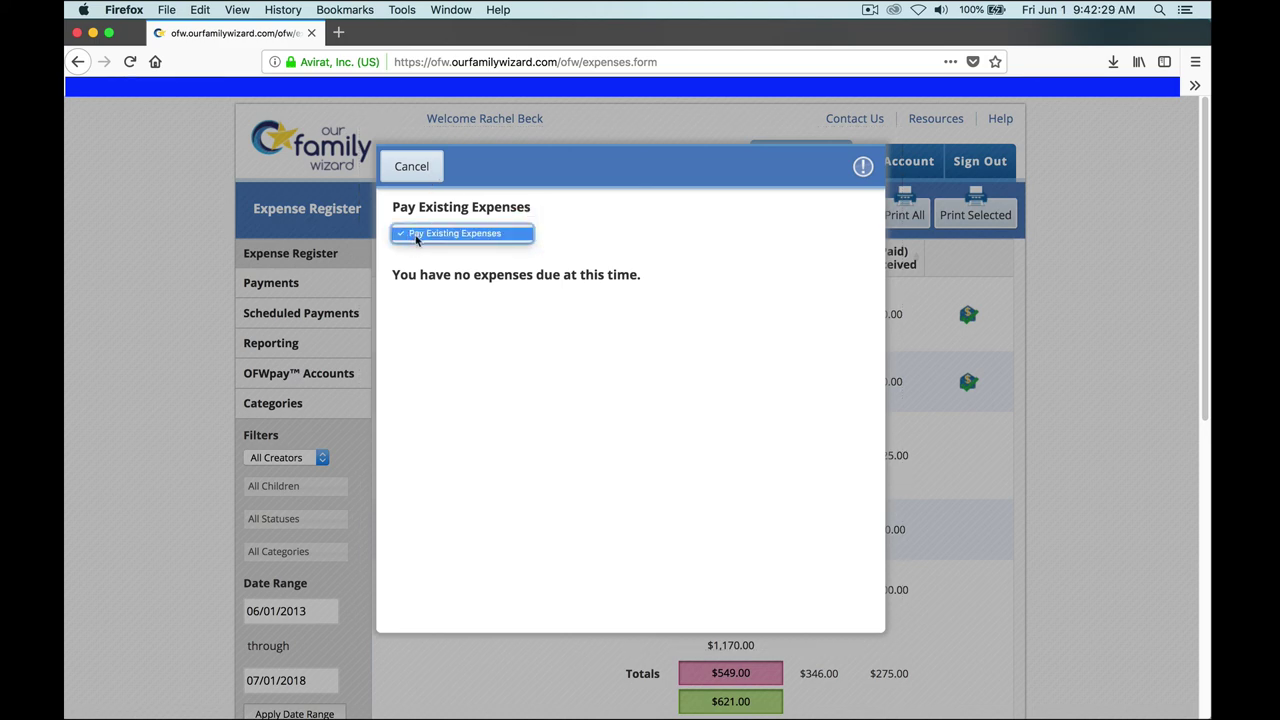
{"action": "left_click", "coordinate": [424, 182]}
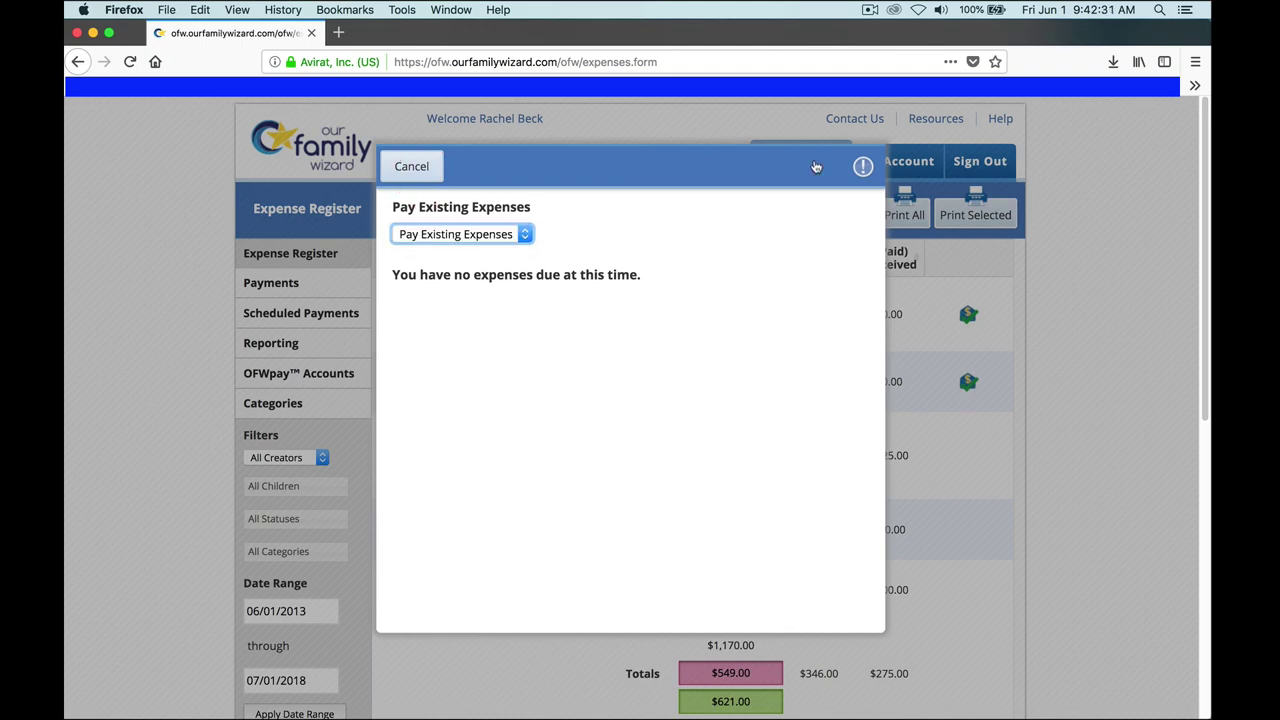
{"action": "left_click", "coordinate": [411, 168]}
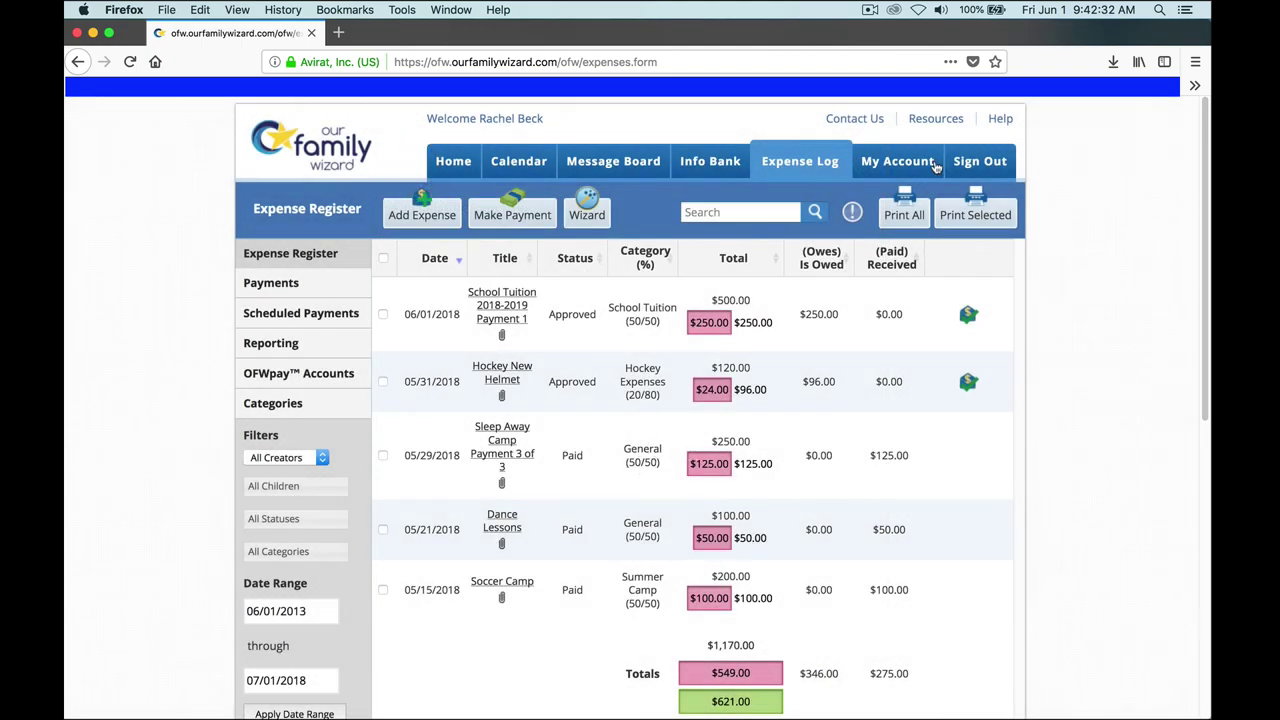
{"action": "left_click", "coordinate": [502, 215]}
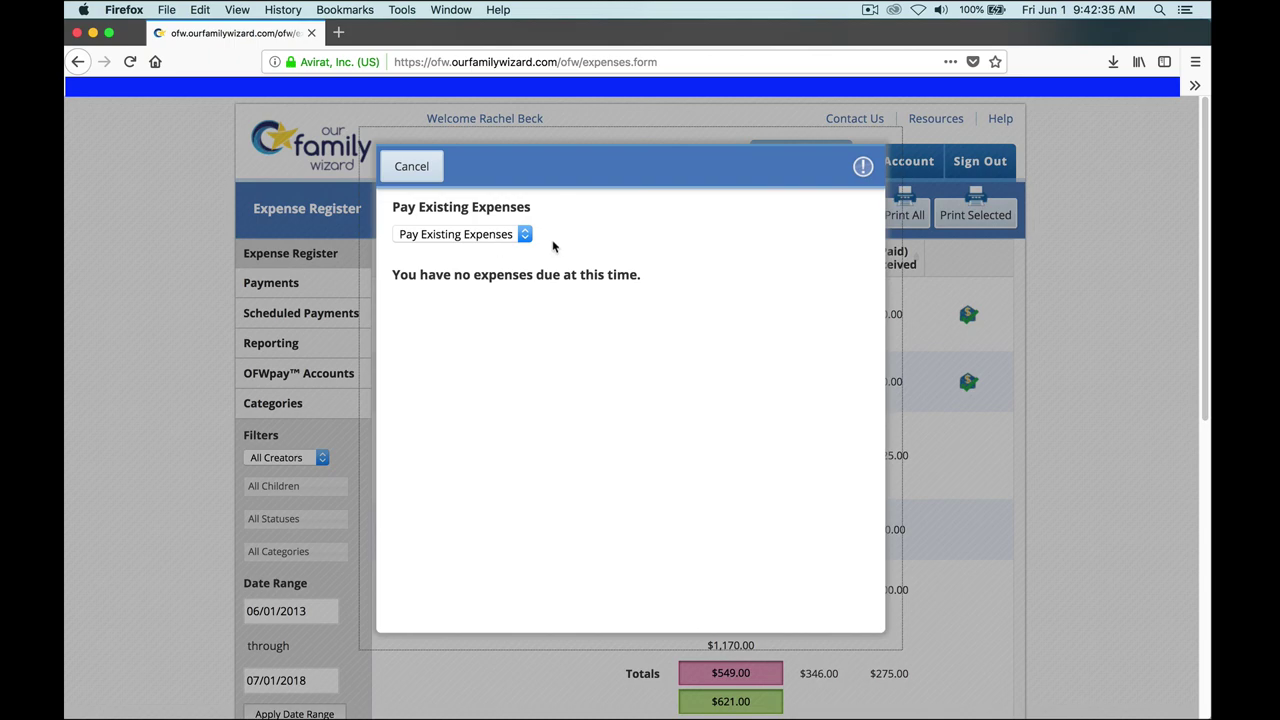
{"action": "left_click", "coordinate": [412, 168]}
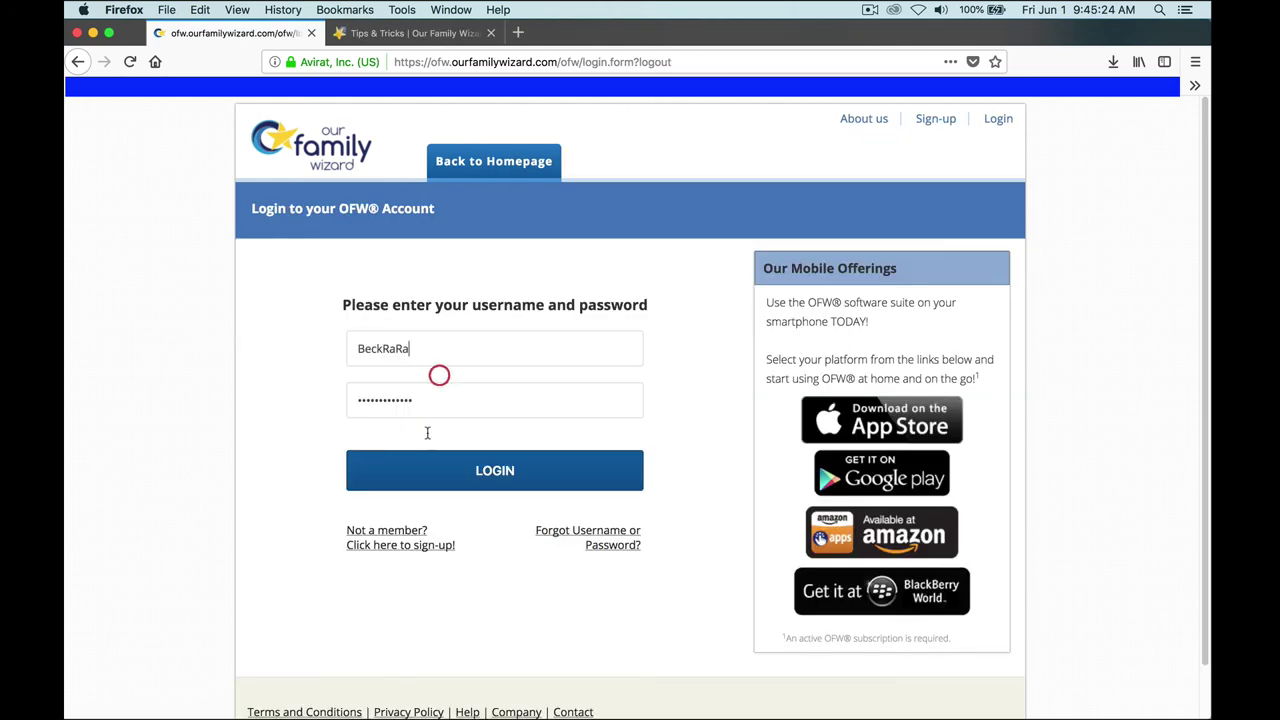
Step: Log back in, browse the Knowledge Center resources in a new tab, then return to Home
{"action": "left_click", "coordinate": [423, 470]}
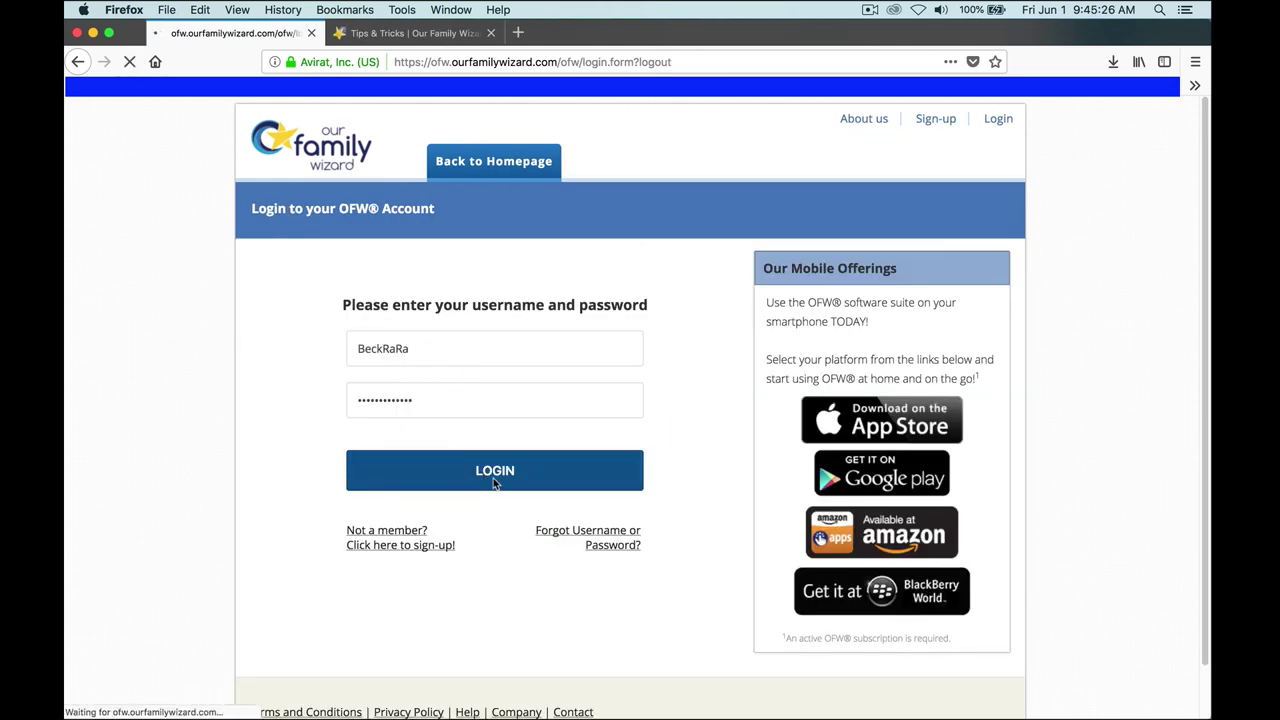
{"action": "left_click", "coordinate": [539, 481]}
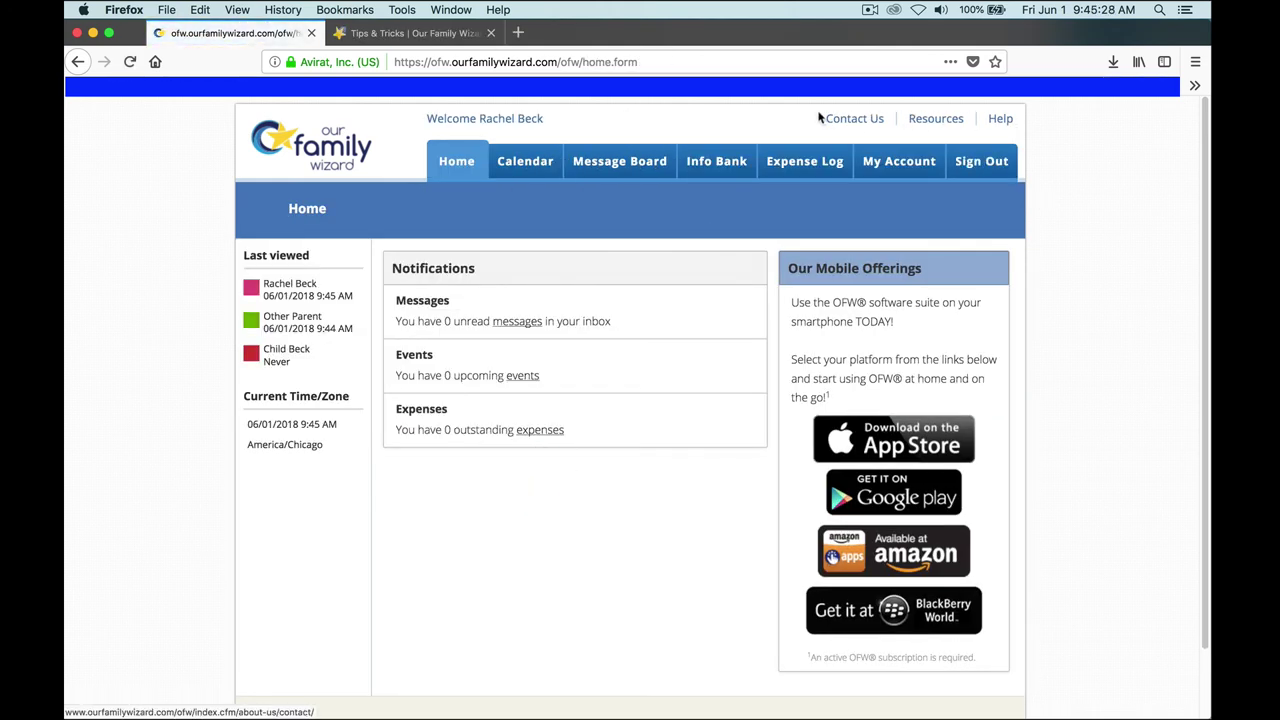
{"action": "left_click", "coordinate": [935, 120]}
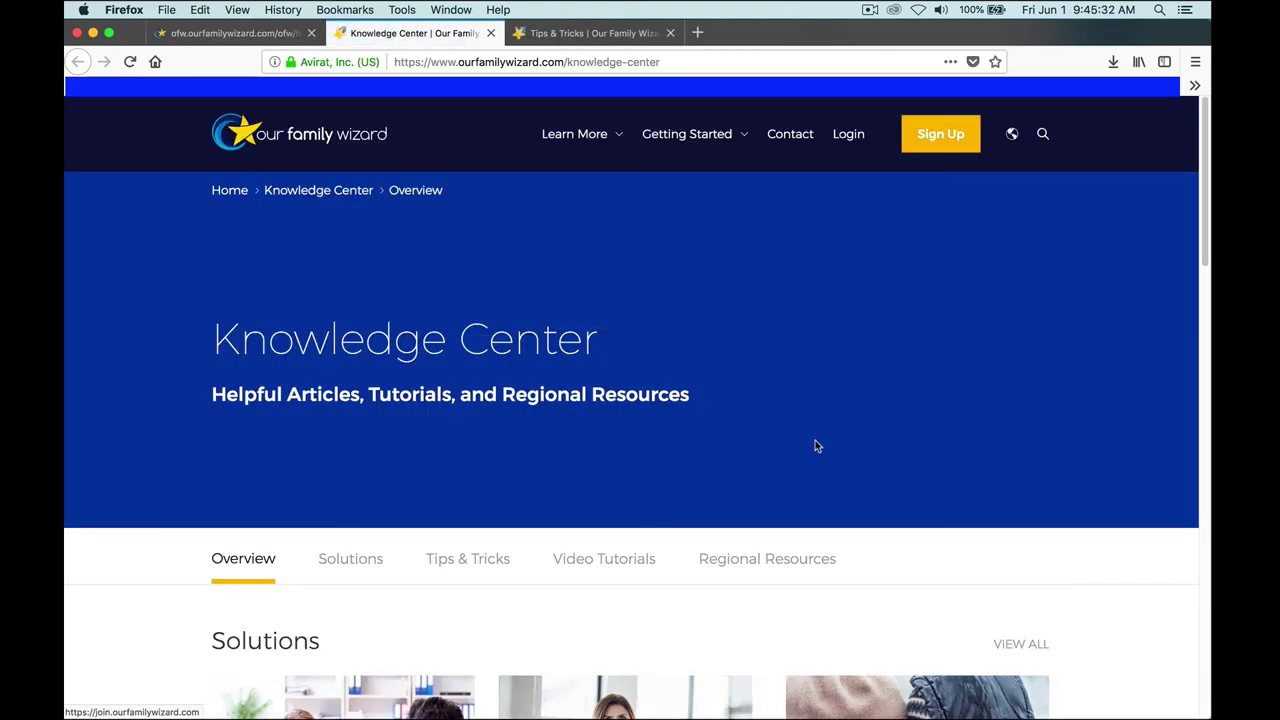
{"action": "scroll", "coordinate": [815, 443], "scroll_direction": "down", "scroll_amount": 5}
{"action": "scroll", "coordinate": [815, 443], "scroll_direction": "down", "scroll_amount": 10}
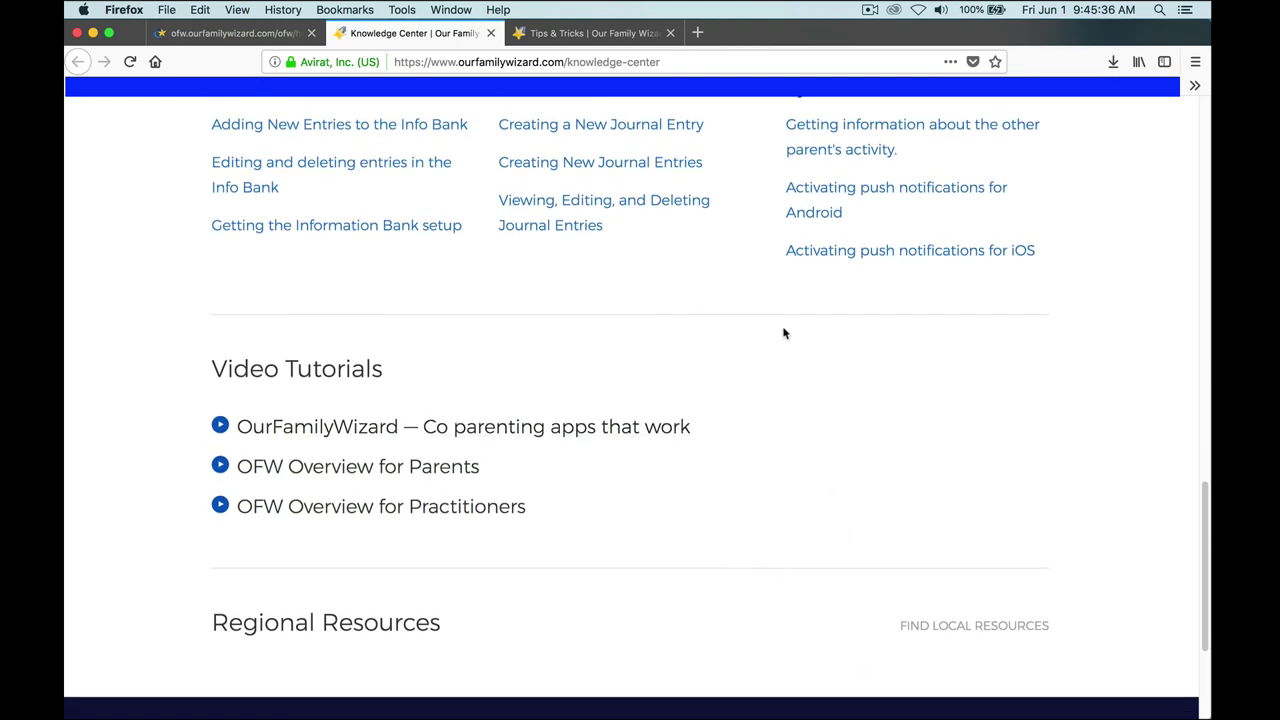
{"action": "scroll", "coordinate": [380, 500], "scroll_direction": "down", "scroll_amount": 3}
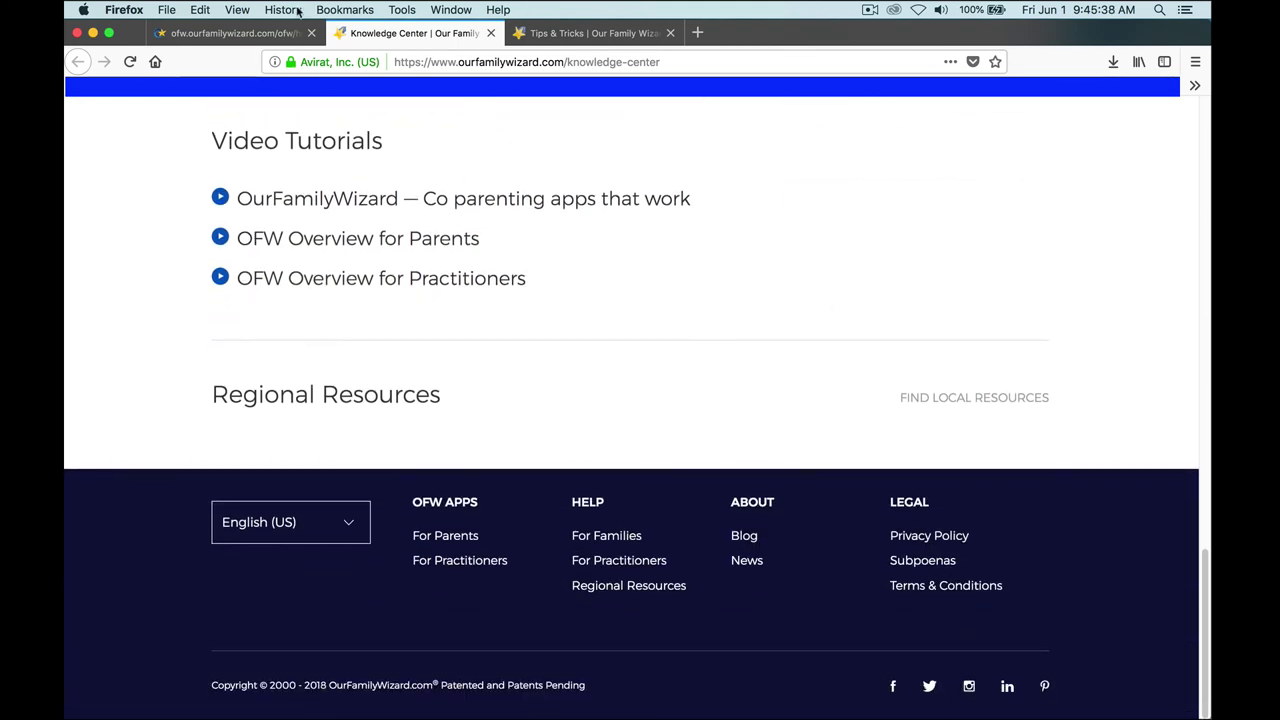
{"action": "left_click", "coordinate": [226, 35]}
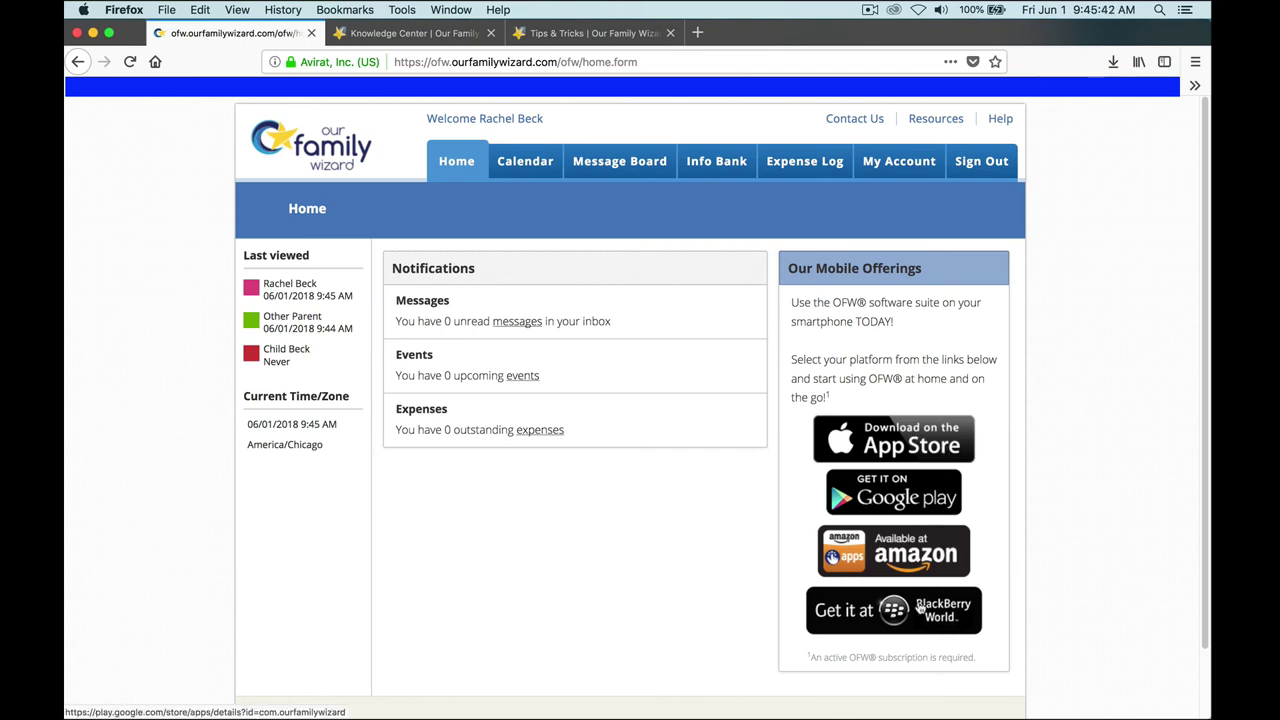
Step: Open the Tips & Tricks help page and browse its Parents - Website article lists
{"action": "left_click", "coordinate": [1000, 118]}
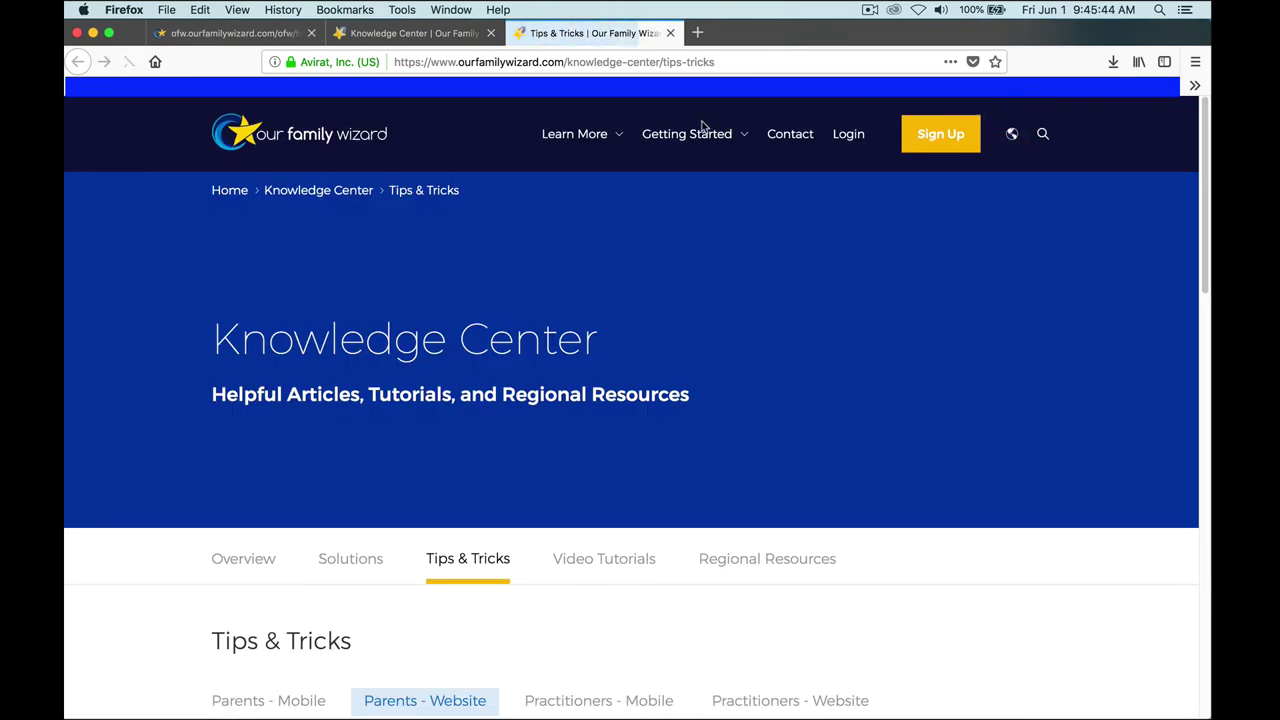
{"action": "scroll", "coordinate": [852, 502], "scroll_direction": "down", "scroll_amount": 1}
{"action": "scroll", "coordinate": [852, 502], "scroll_direction": "down", "scroll_amount": 10}
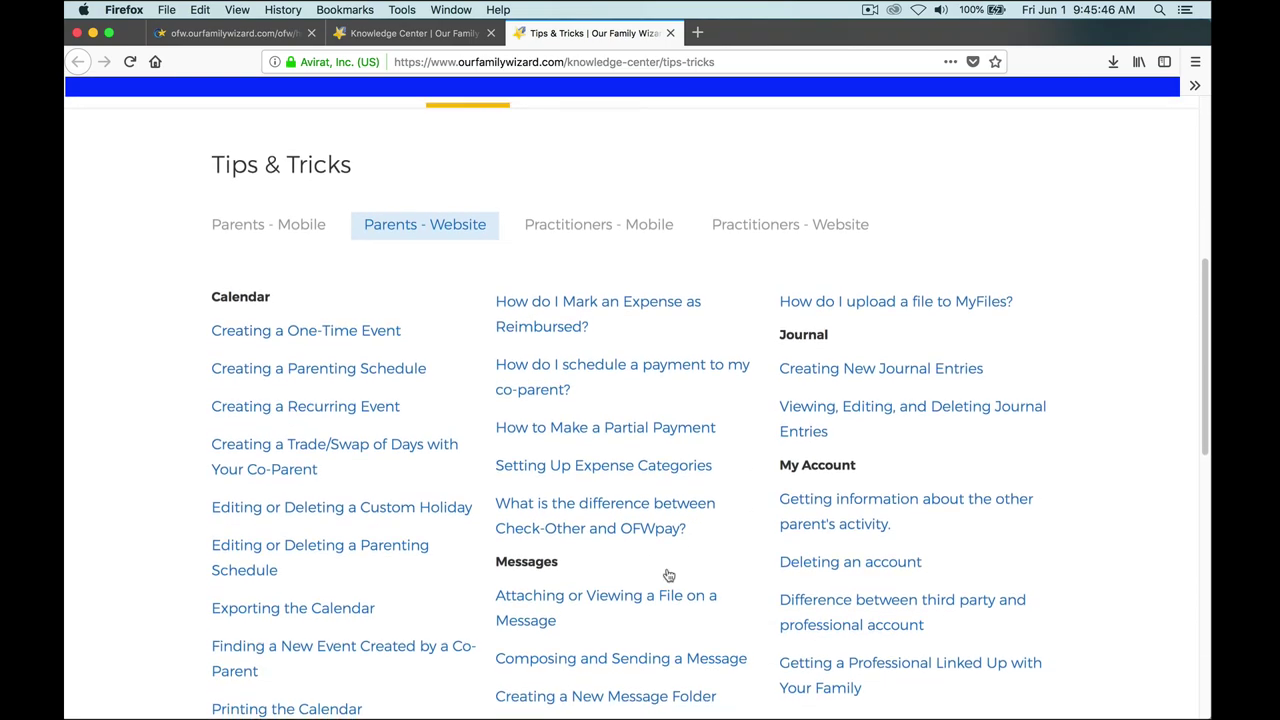
{"action": "scroll", "coordinate": [733, 538], "scroll_direction": "down", "scroll_amount": 10}
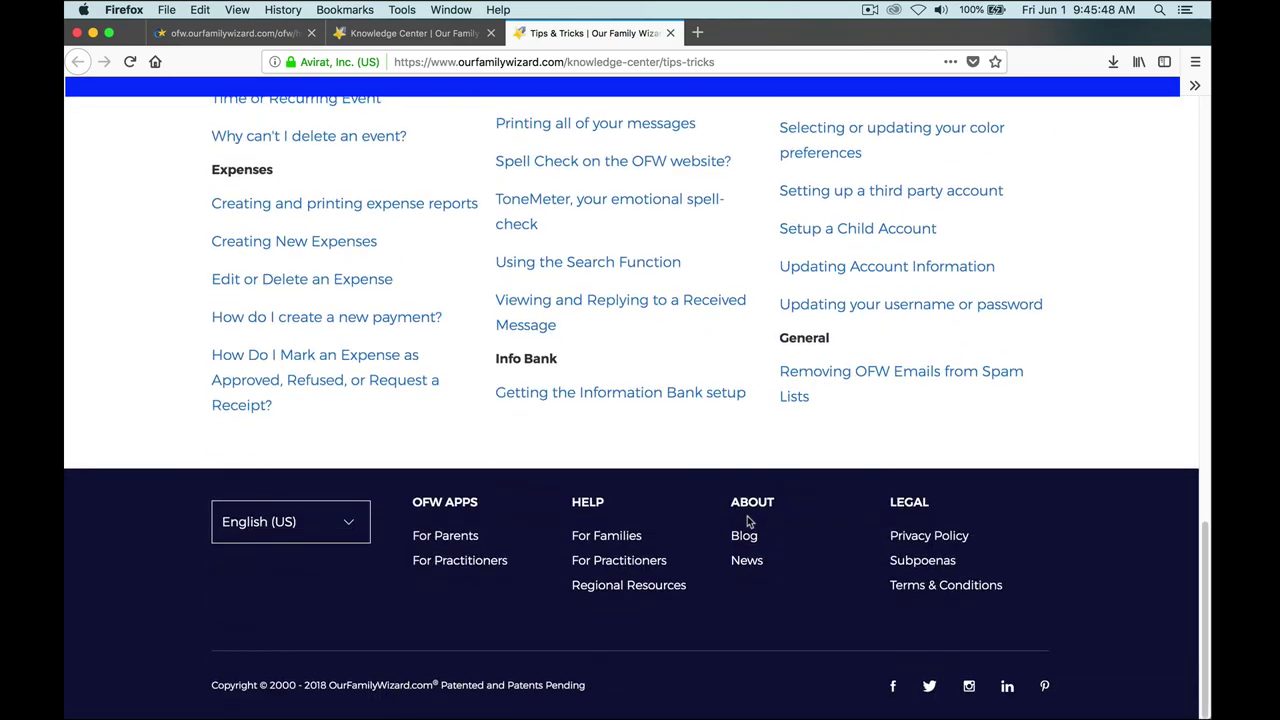
{"action": "scroll", "coordinate": [753, 395], "scroll_direction": "up", "scroll_amount": 10}
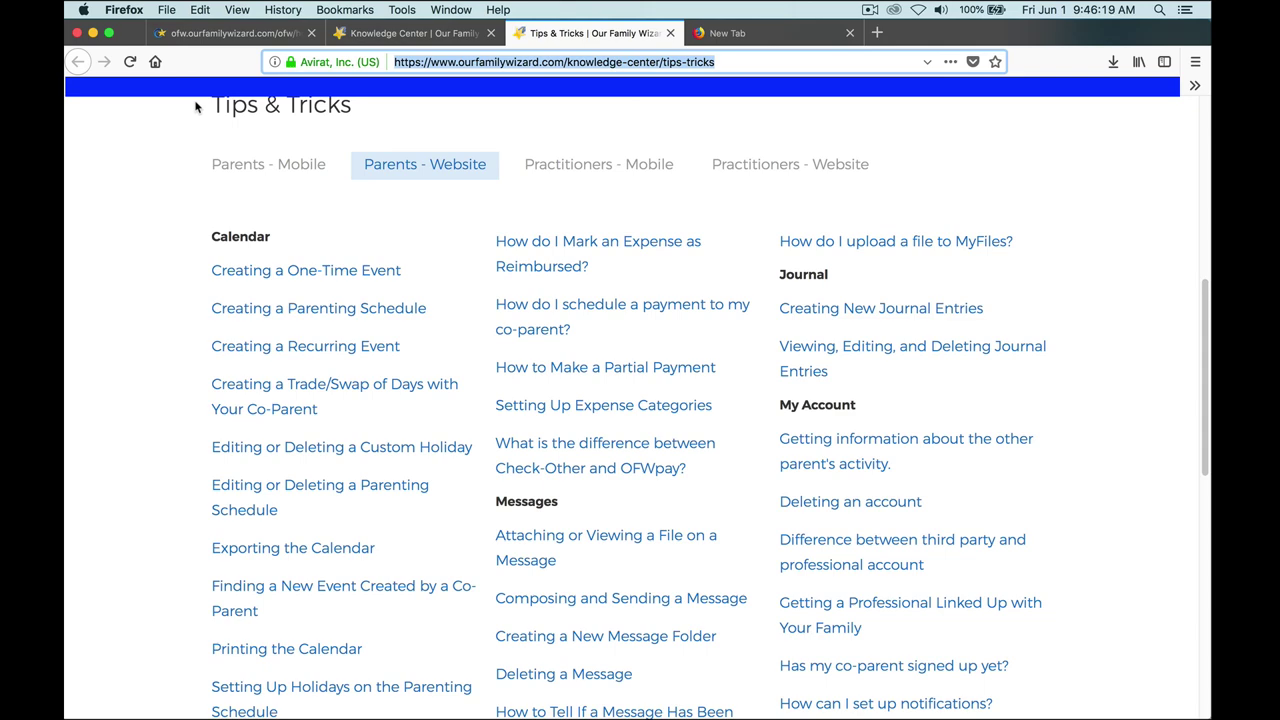
Step: Load the singlemommything.com redirect link to reach the OurFamilyWizard public homepage
{"action": "left_click", "coordinate": [405, 38]}
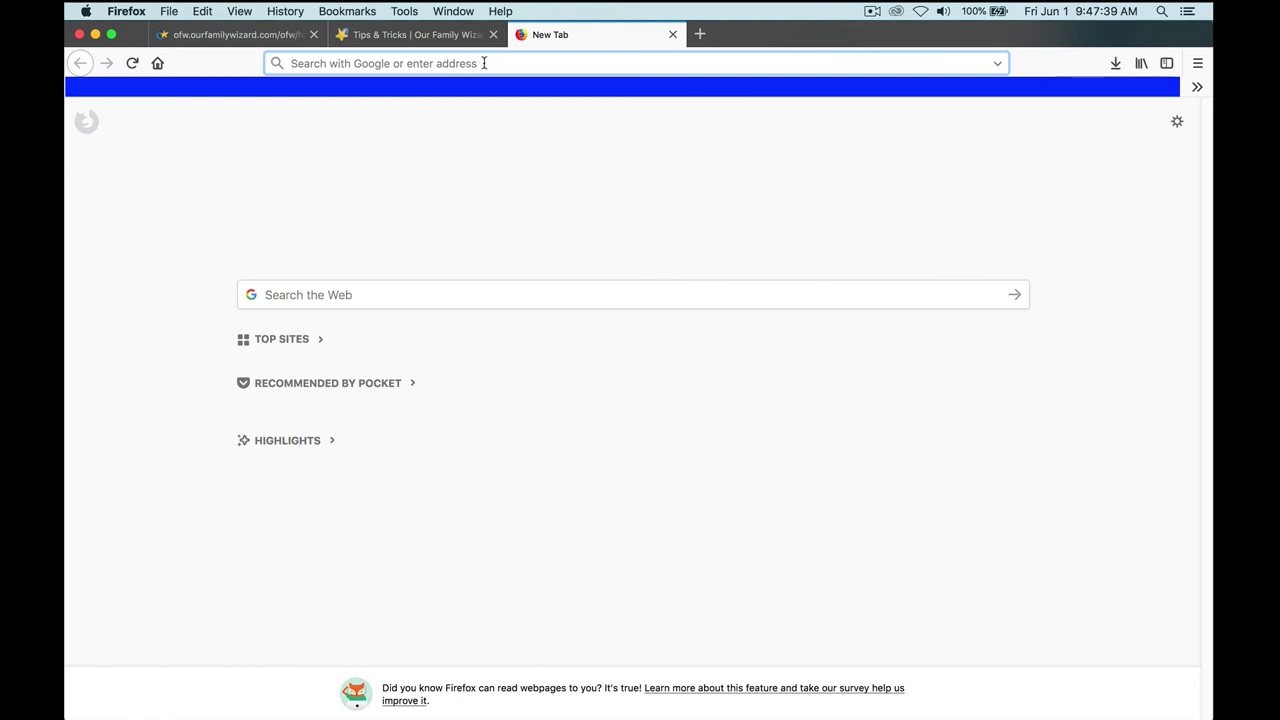
{"action": "type", "text": "www.single"}
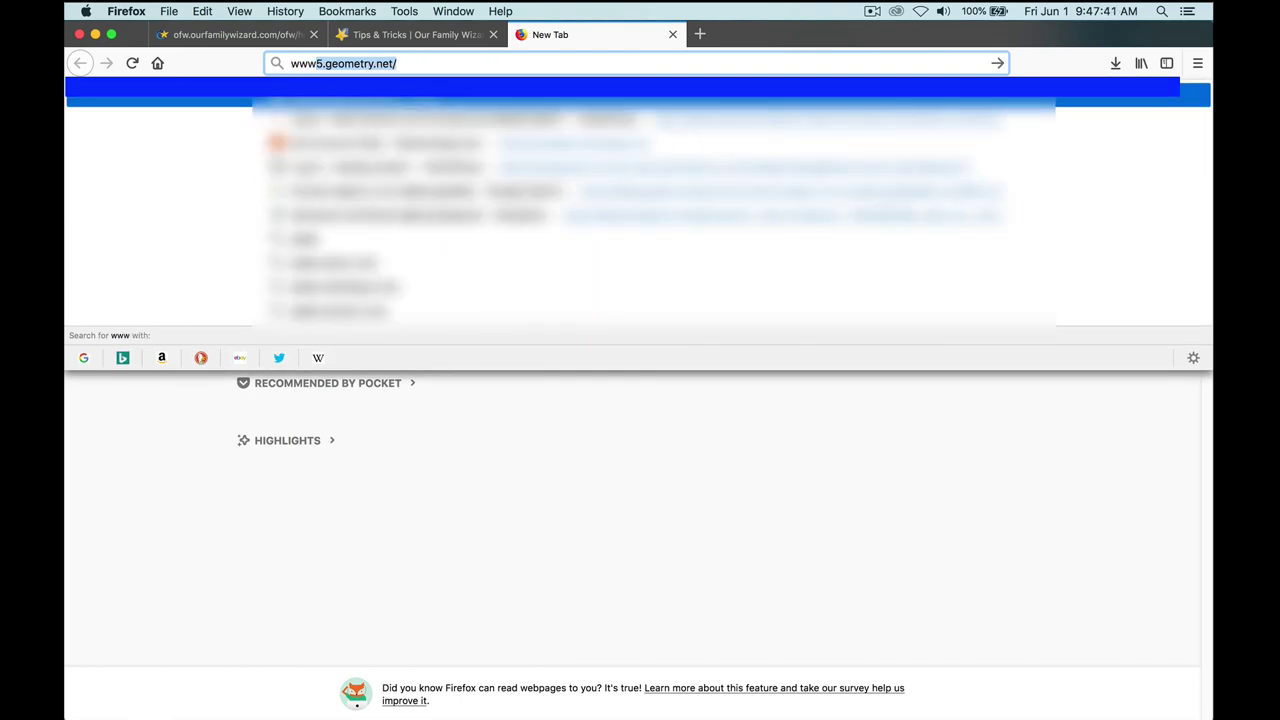
{"action": "type", "text": "mommth"}
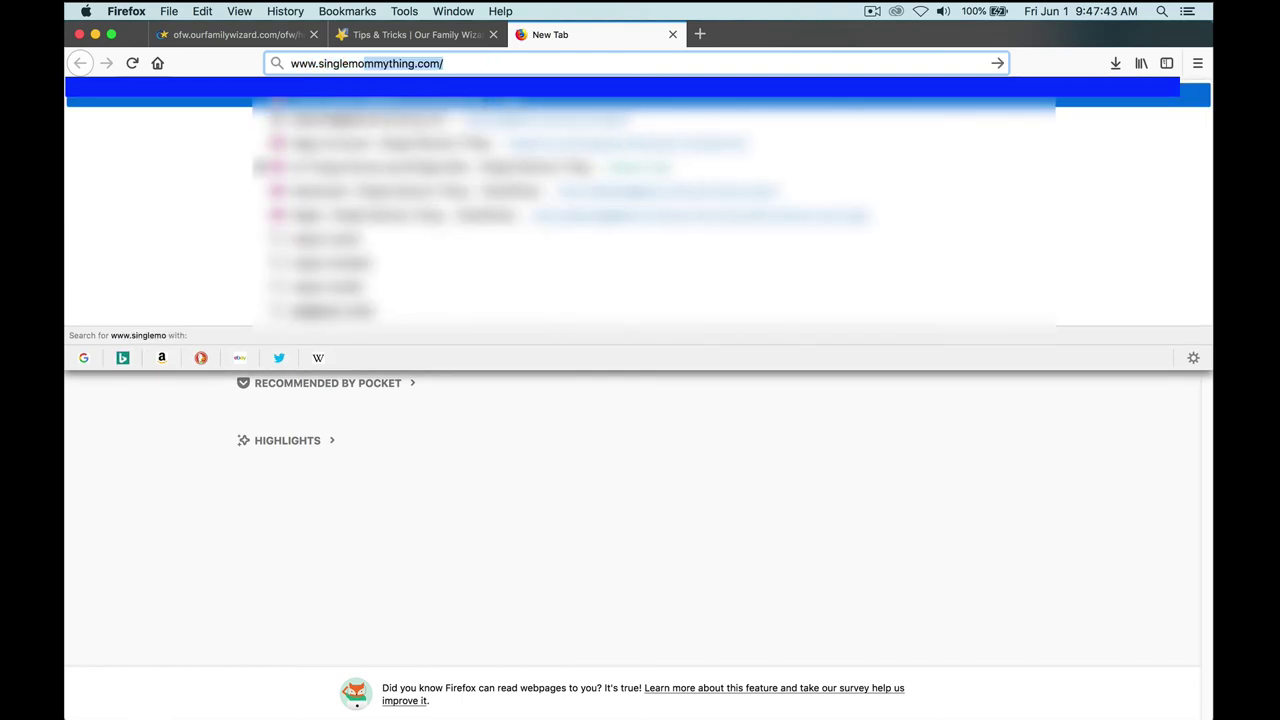
{"action": "type", "text": "ing"}
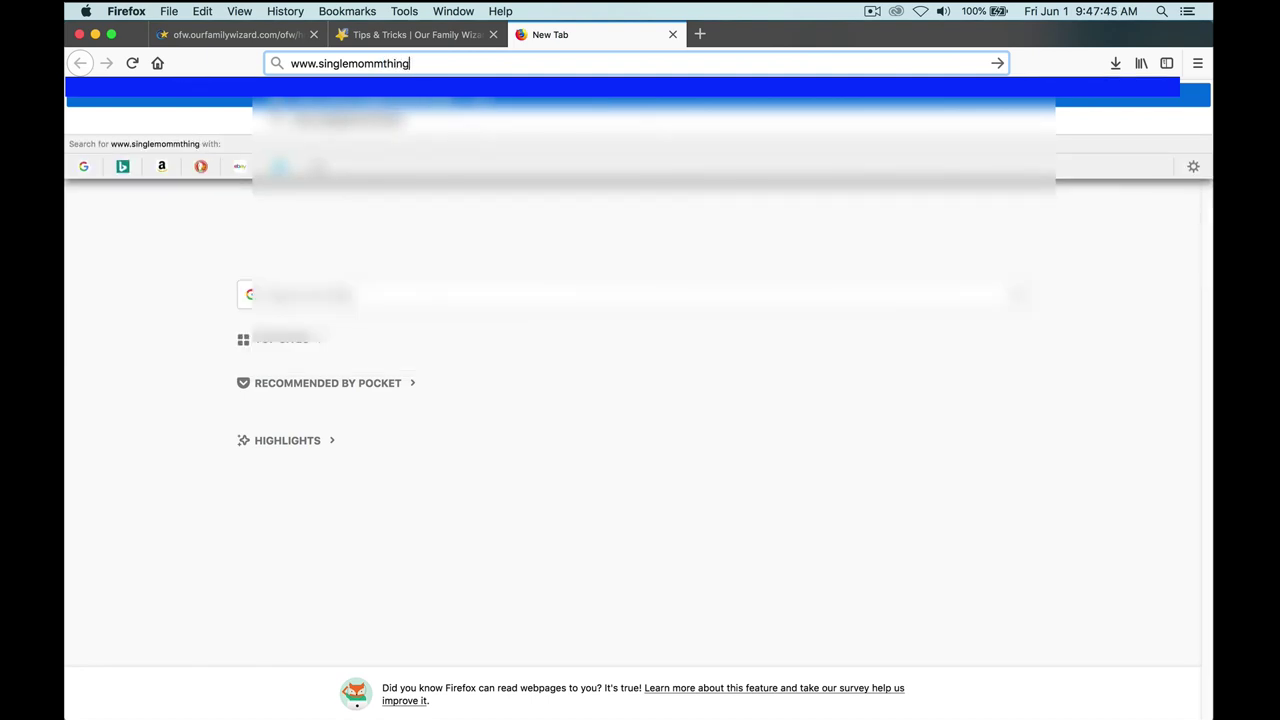
{"action": "type", "text": ".com/out"}
{"action": "key", "text": "BackSpace"}
{"action": "key", "text": "BackSpace"}
{"action": "key", "text": "BackSpace"}
{"action": "key", "text": "BackSpace"}
{"action": "key", "text": "BackSpace"}
{"action": "key", "text": "BackSpace"}
{"action": "key", "text": "BackSpace"}
{"action": "key", "text": "BackSpace"}
{"action": "key", "text": "BackSpace"}
{"action": "key", "text": "BackSpace"}
{"action": "key", "text": "BackSpace"}
{"action": "key", "text": "BackSpace"}
{"action": "key", "text": "BackSpace"}
{"action": "type", "text": "ythin"}
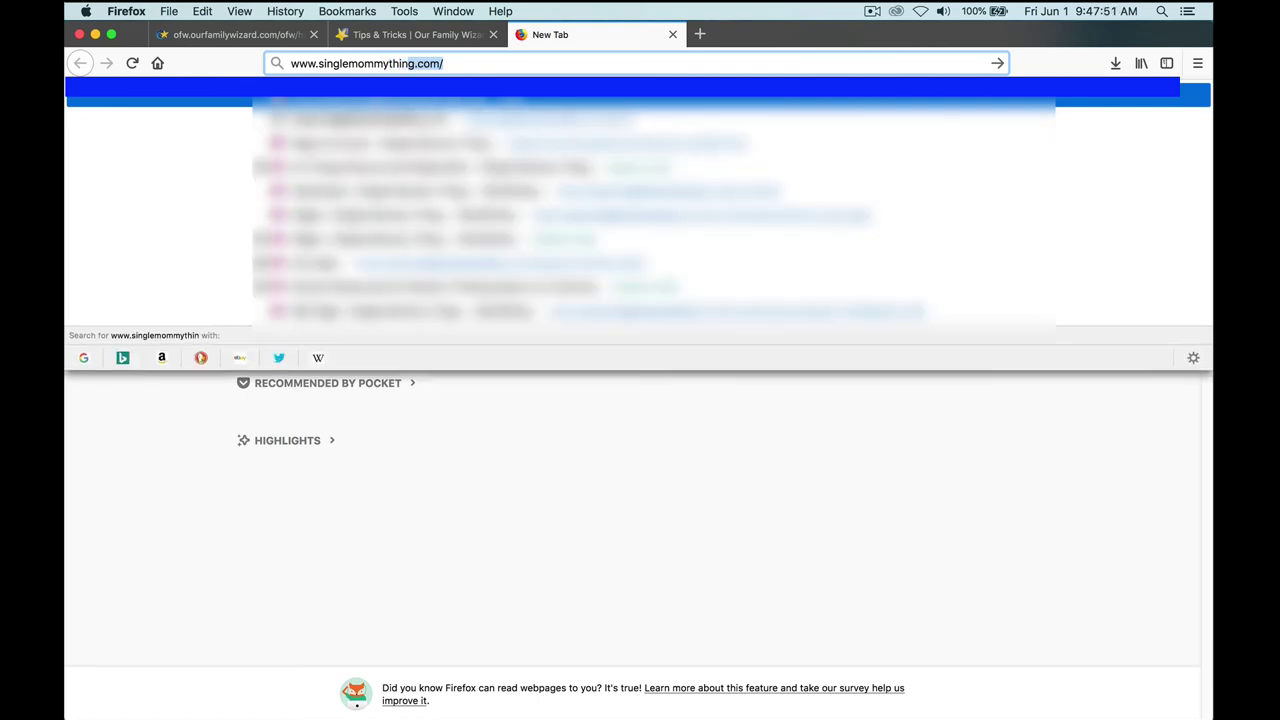
{"action": "key", "text": "Return"}
{"action": "type", "text": "ab"}
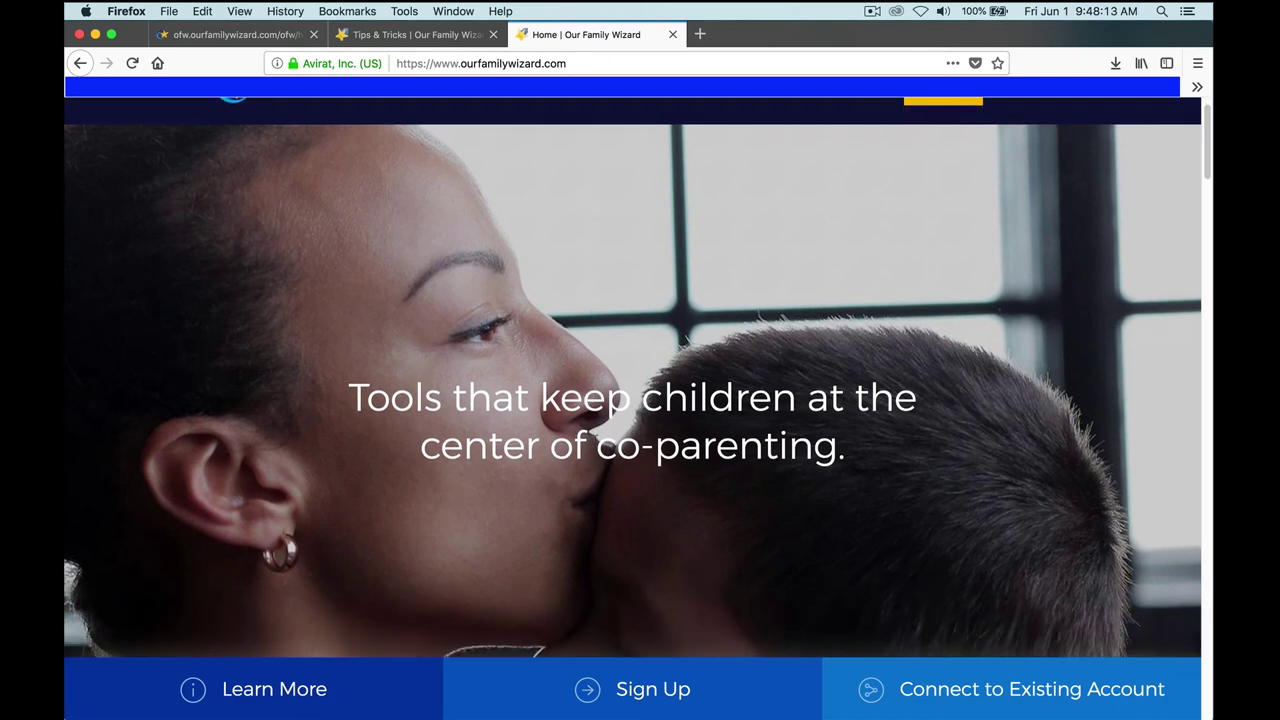
{"action": "scroll", "coordinate": [597, 448], "scroll_direction": "down", "scroll_amount": 5}
{"action": "scroll", "coordinate": [597, 448], "scroll_direction": "up", "scroll_amount": 6}
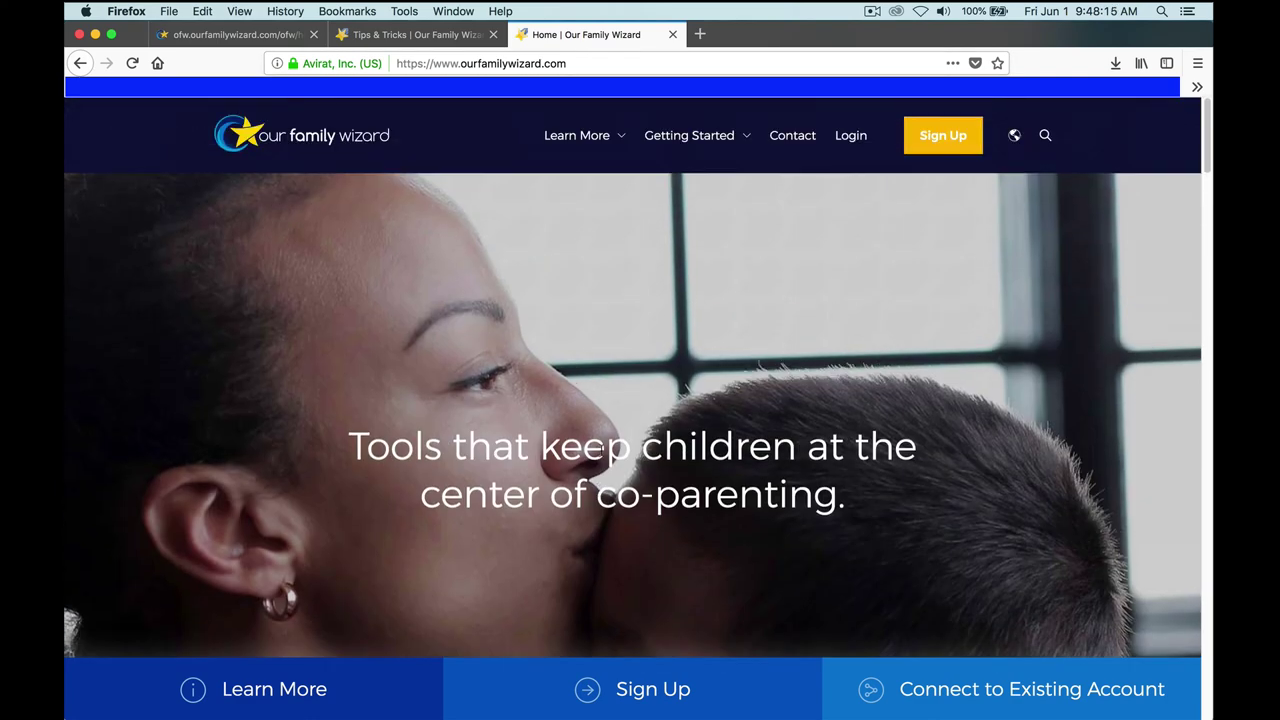